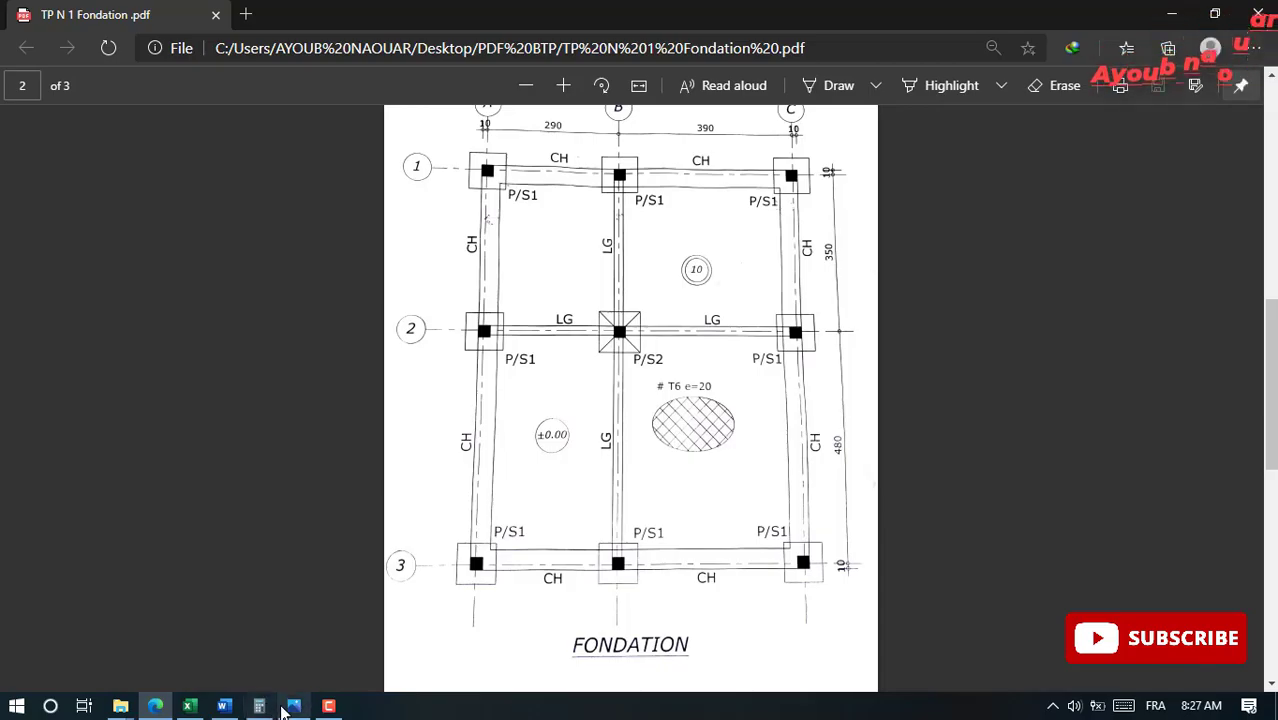
Consult the hand-drawn foundation sketch and add 8.25 and 0.90 in Calculator to get the overall width
{"action": "left_click", "coordinate": [294, 706]}
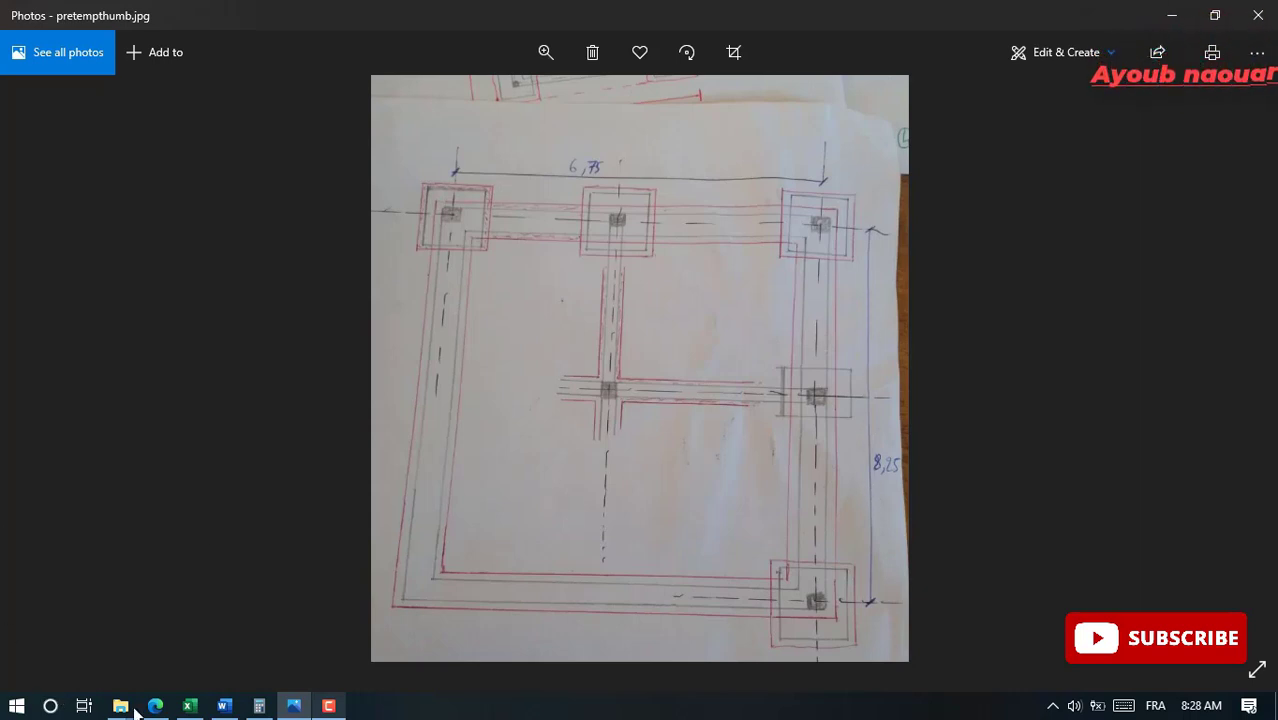
{"action": "left_click", "coordinate": [270, 710]}
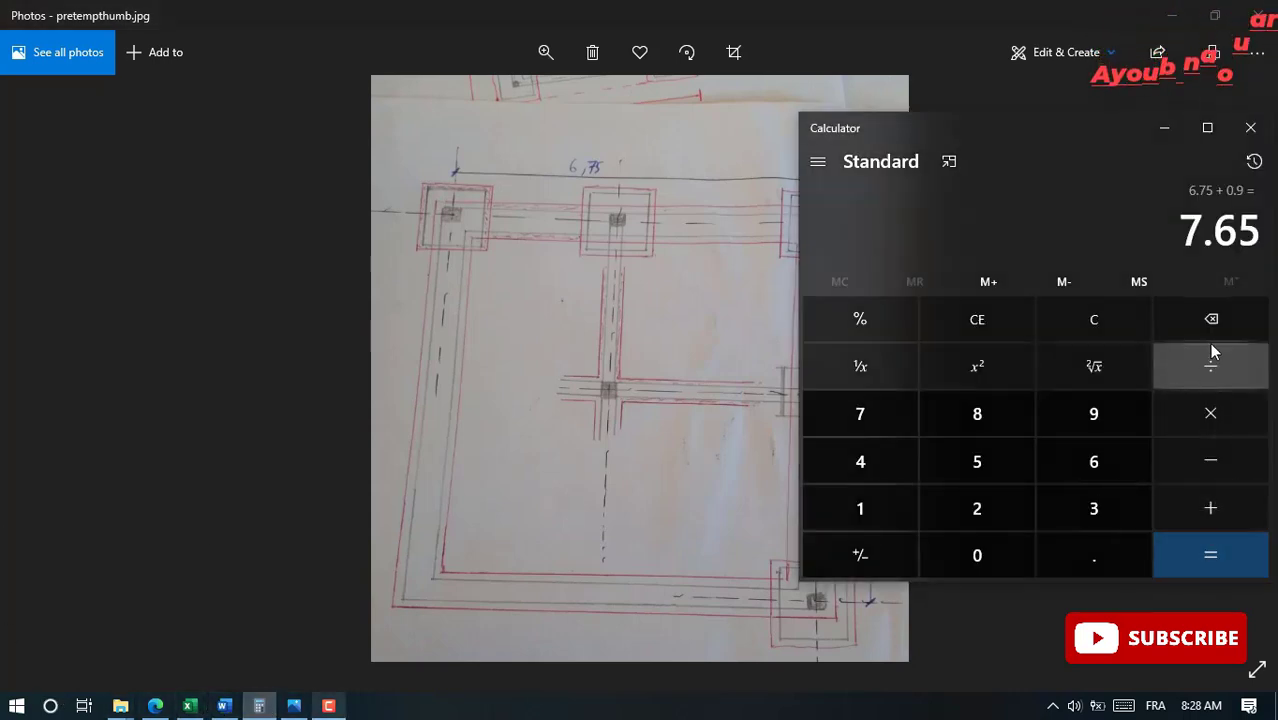
{"action": "left_click", "coordinate": [1125, 318]}
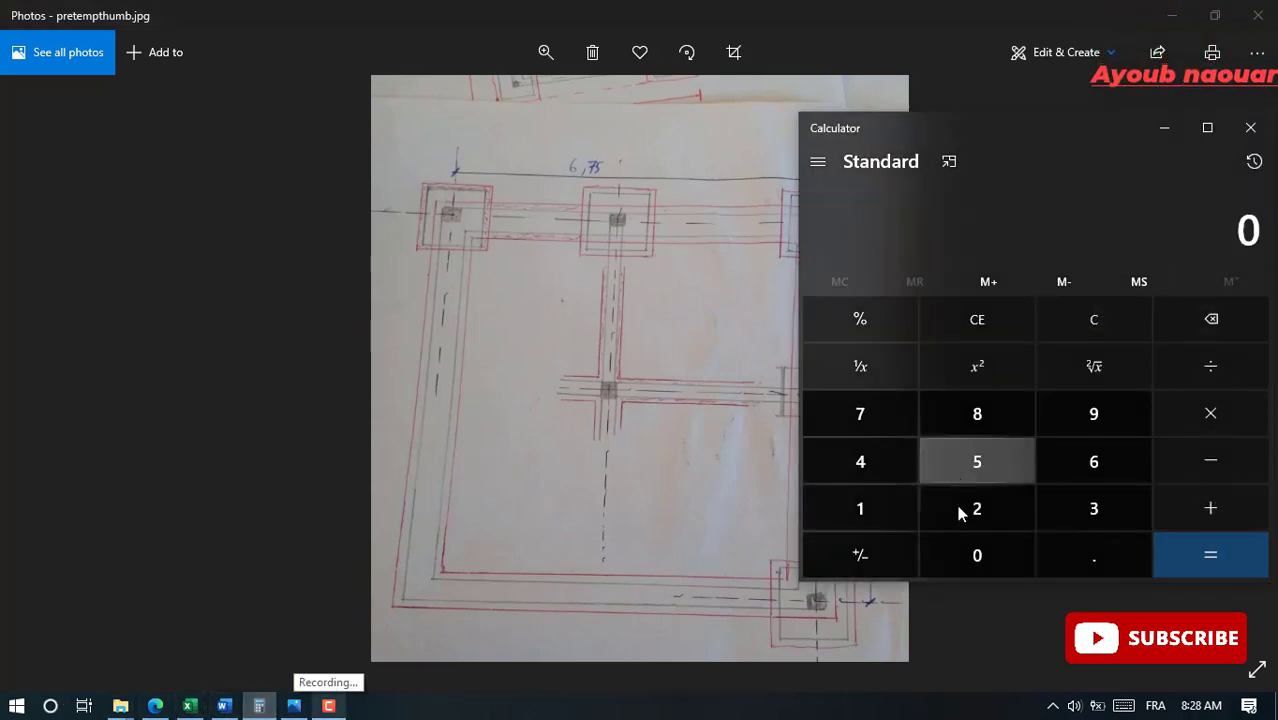
{"action": "left_click", "coordinate": [957, 421]}
{"action": "left_click", "coordinate": [1073, 552]}
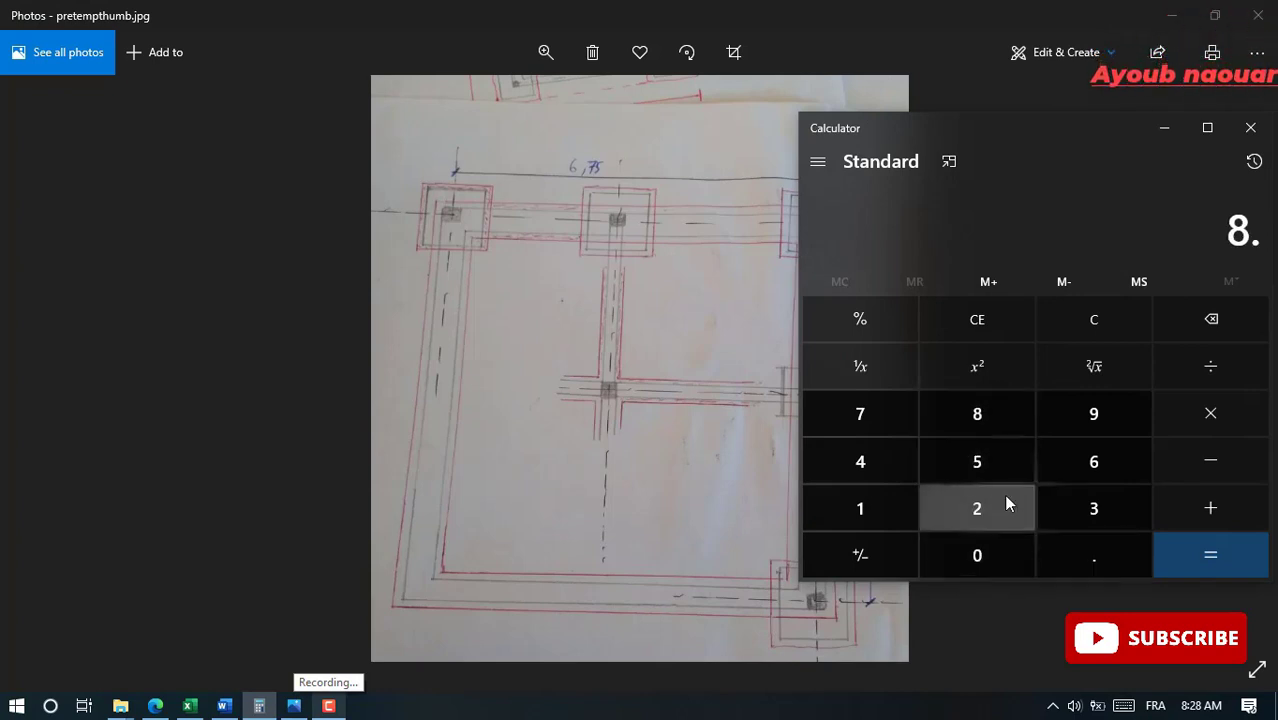
{"action": "left_click", "coordinate": [1001, 495]}
{"action": "left_click", "coordinate": [995, 468]}
{"action": "left_click", "coordinate": [1213, 508]}
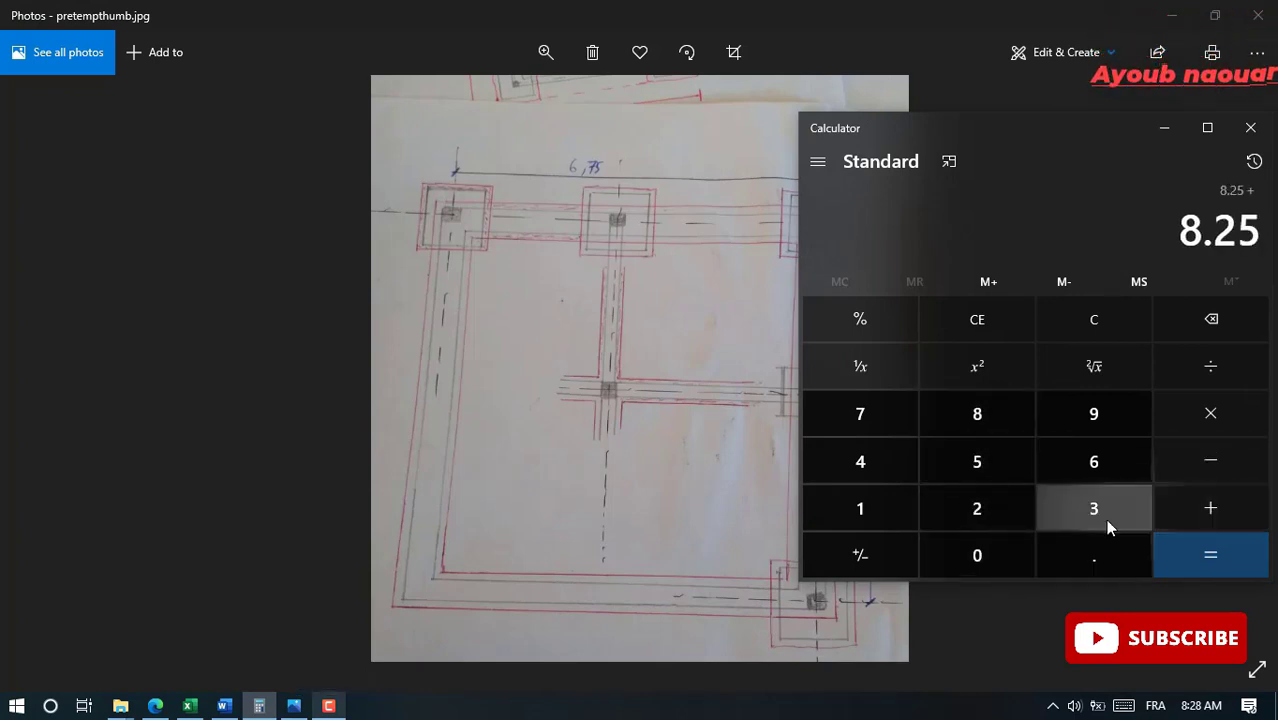
{"action": "left_click", "coordinate": [995, 548]}
{"action": "left_click", "coordinate": [1123, 550]}
{"action": "left_click", "coordinate": [1116, 419]}
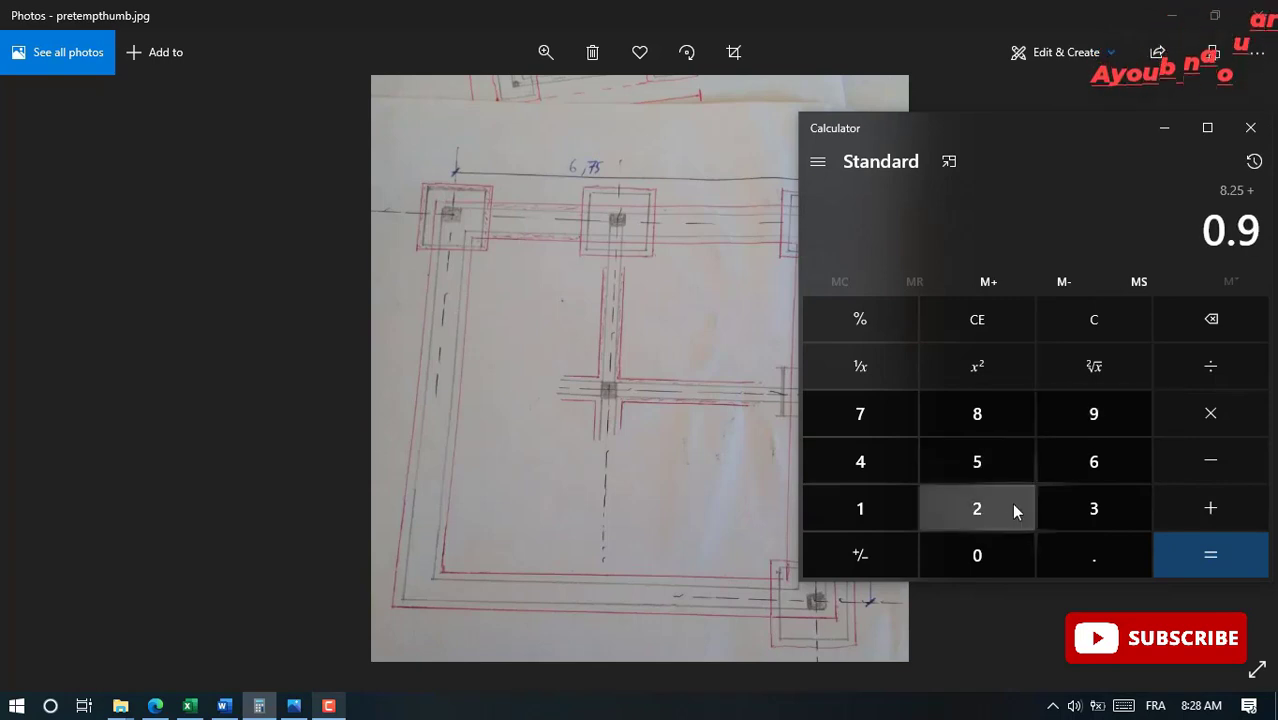
{"action": "left_click", "coordinate": [1006, 548]}
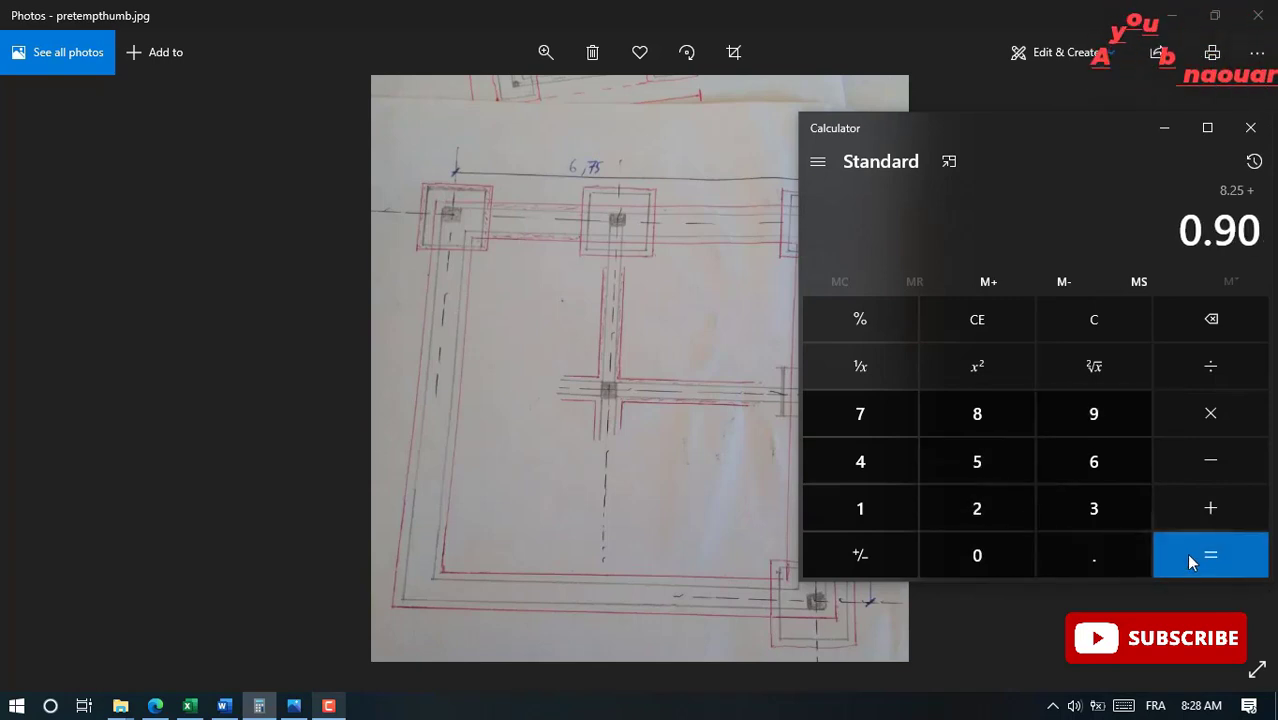
{"action": "left_click", "coordinate": [1184, 554]}
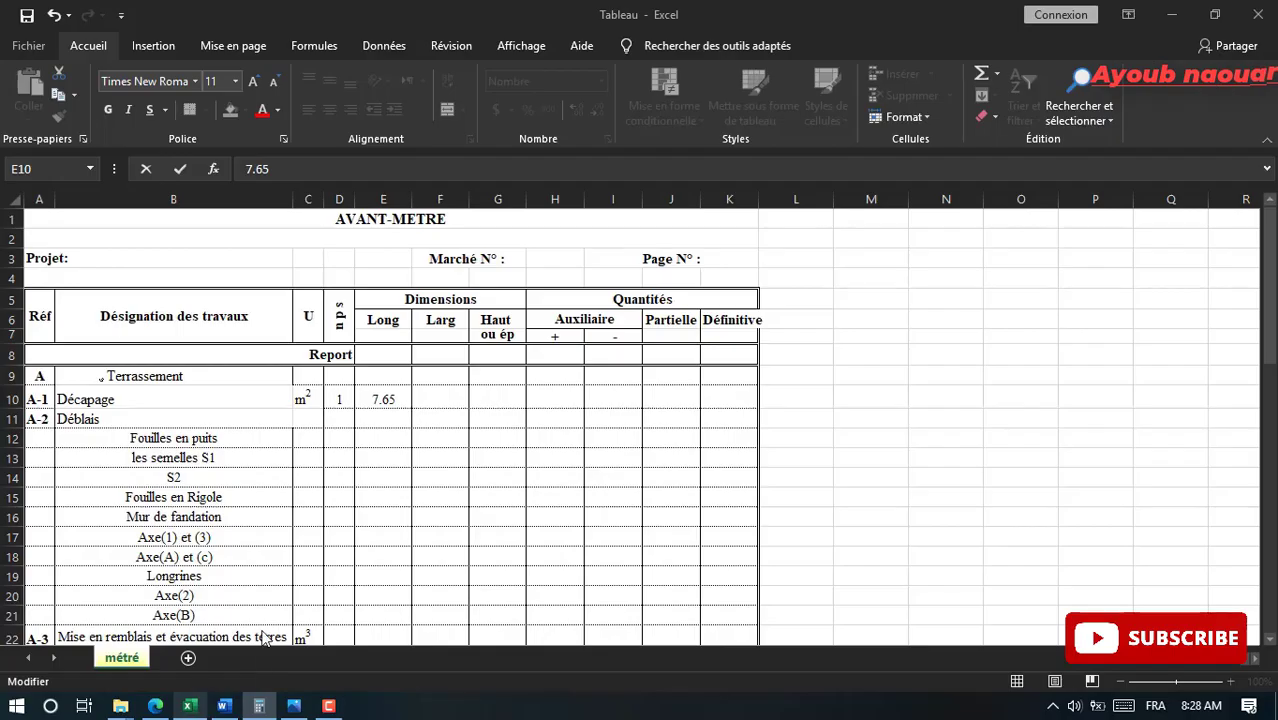
Switch to the Excel quantity table and enter 9.15 as the width (Larg) of the Décapage row
{"action": "left_click", "coordinate": [189, 706]}
{"action": "left_click", "coordinate": [450, 399]}
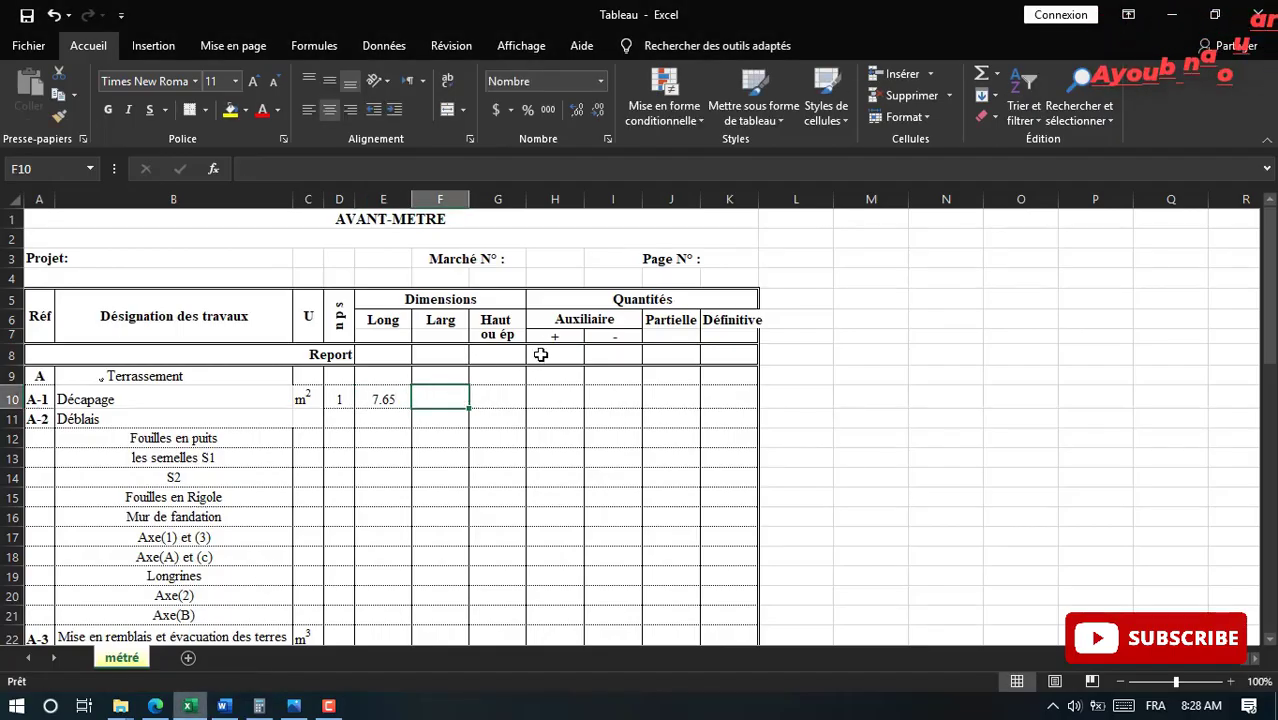
{"action": "type", "text": "9.15"}
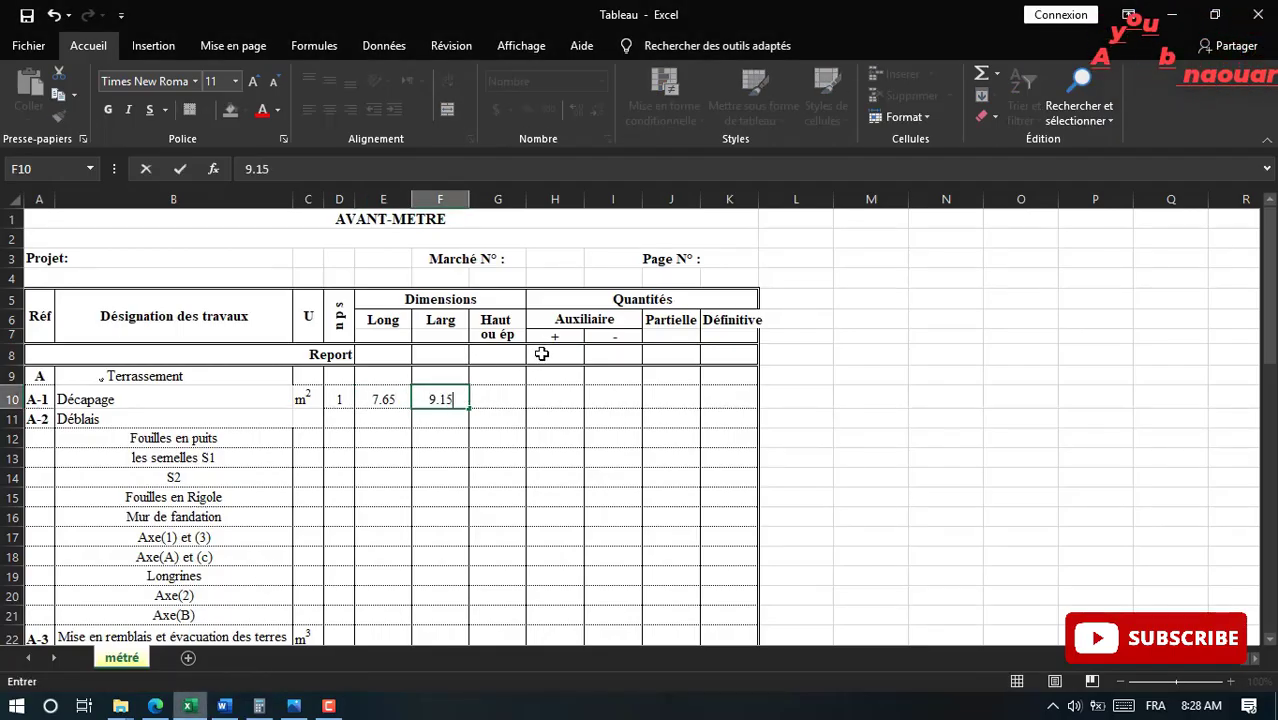
{"action": "left_click", "coordinate": [505, 398]}
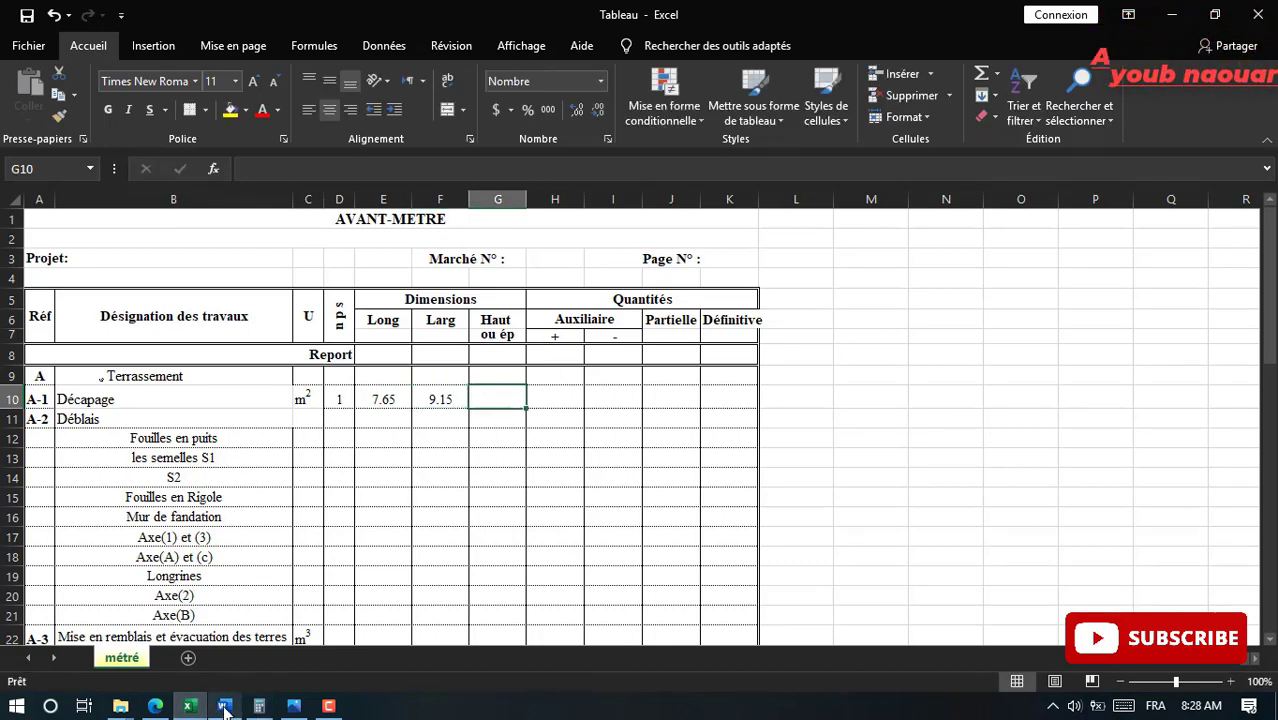
Check the Décapage item in the assignment PDF and enter =F10*E10*D10 as its positive auxiliary quantity in H10
{"action": "left_click", "coordinate": [155, 706]}
{"action": "scroll", "coordinate": [951, 364], "scroll_direction": "up", "scroll_amount": 6}
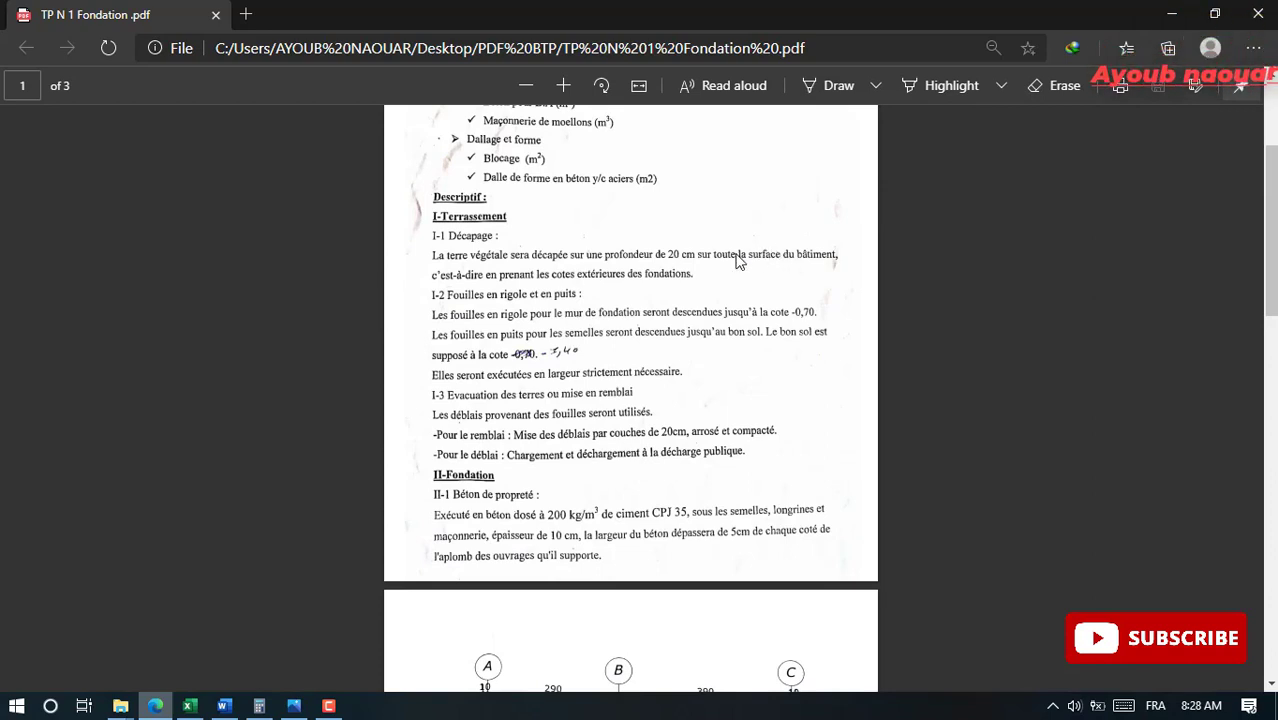
{"action": "scroll", "coordinate": [546, 240], "scroll_direction": "up", "scroll_amount": 3}
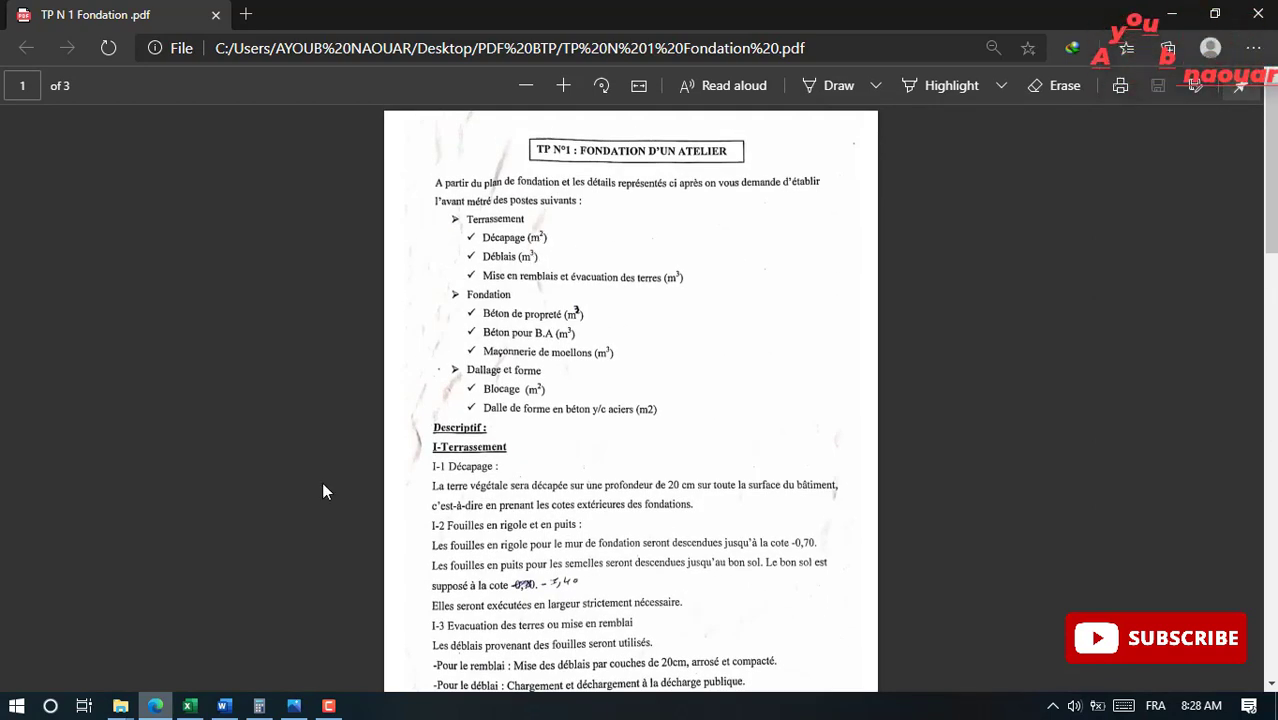
{"action": "left_click", "coordinate": [189, 706]}
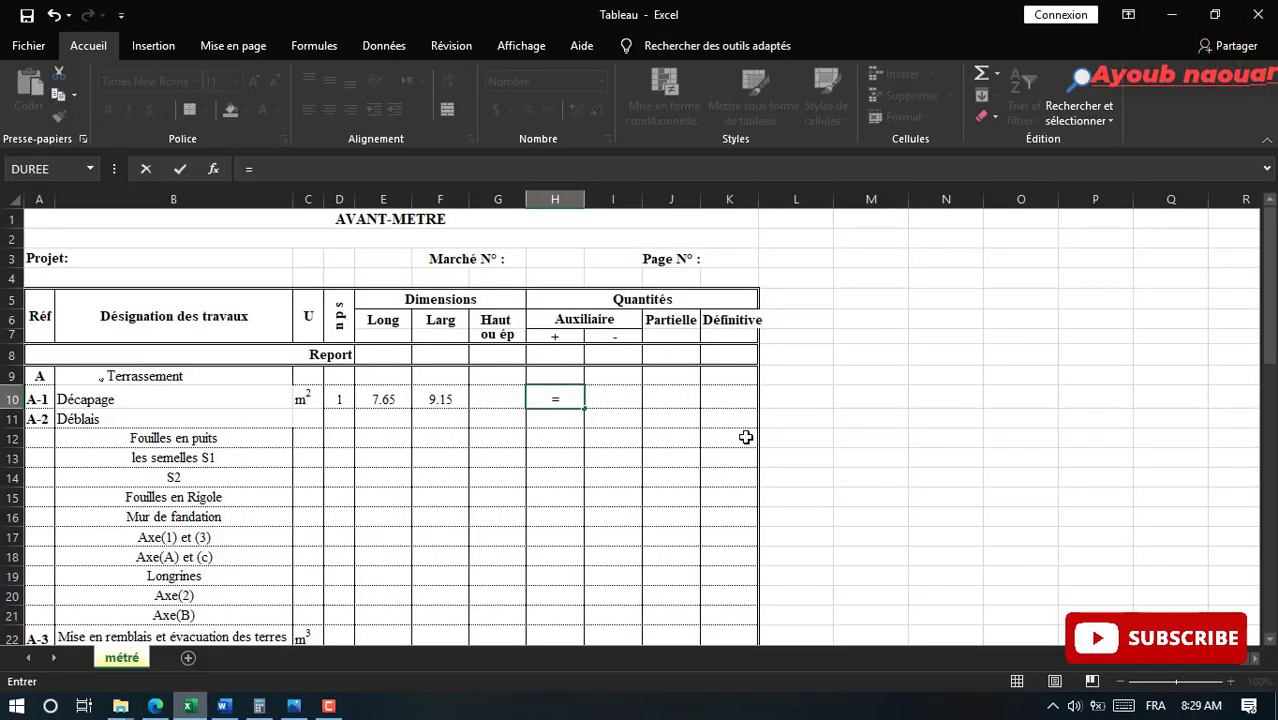
{"action": "left_click", "coordinate": [427, 405]}
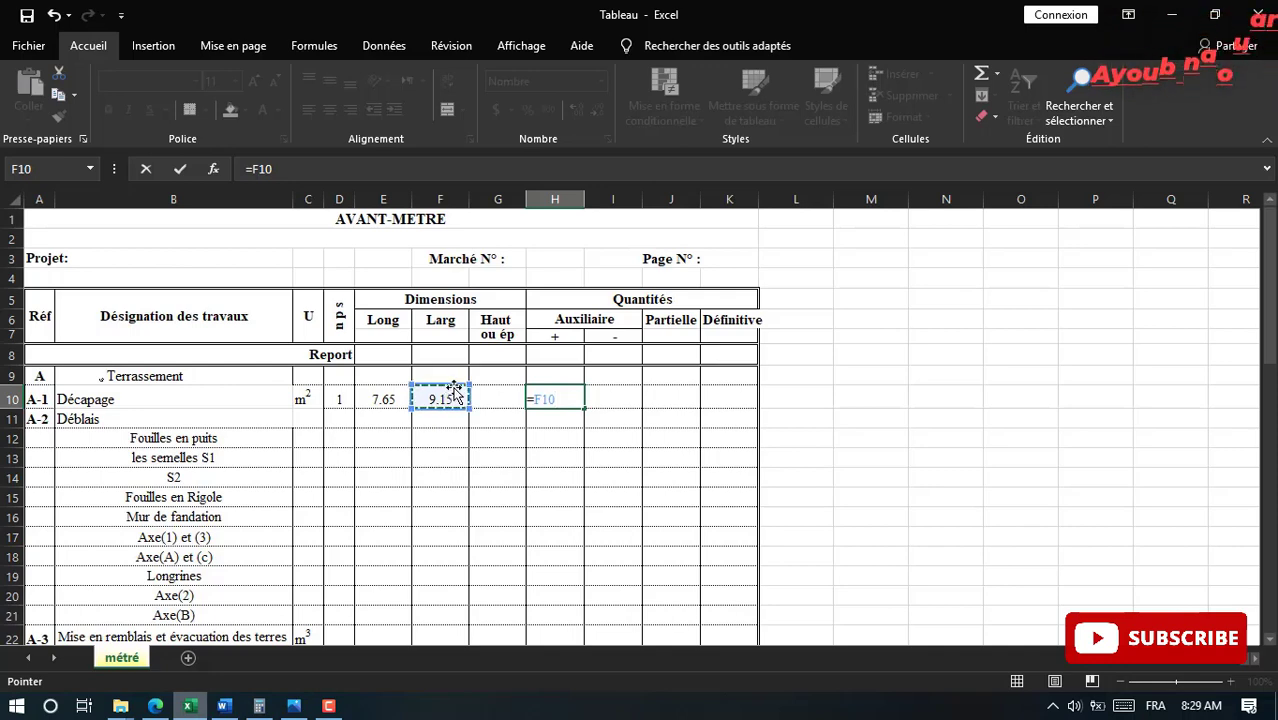
{"action": "type", "text": "*"}
{"action": "left_click", "coordinate": [393, 400]}
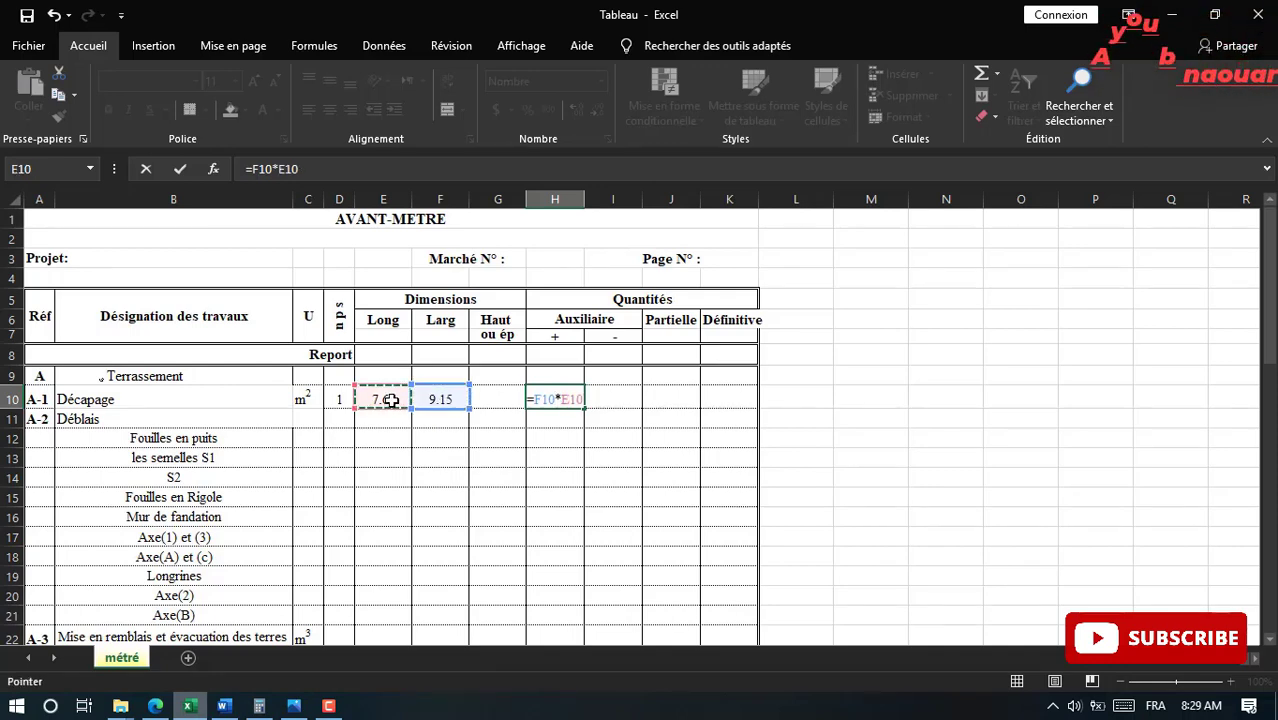
{"action": "type", "text": "*"}
{"action": "left_click", "coordinate": [335, 400]}
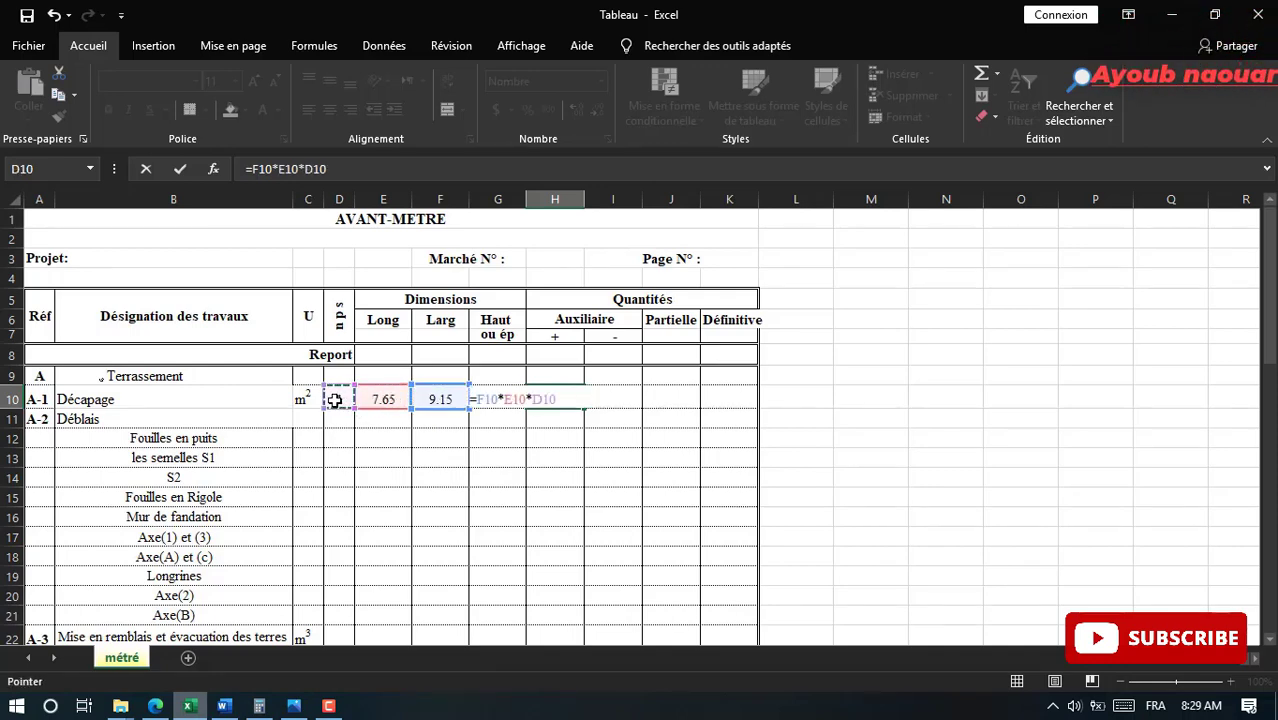
{"action": "type", "text": "*"}
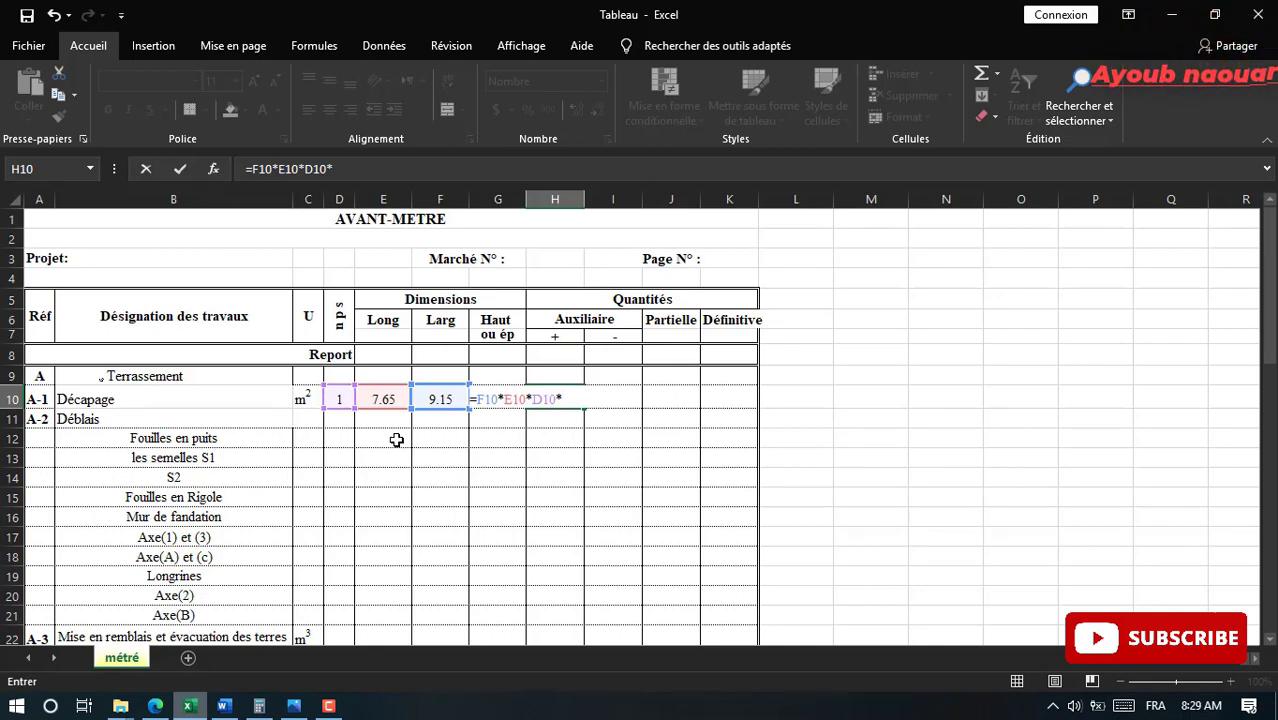
{"action": "key", "text": "Return"}
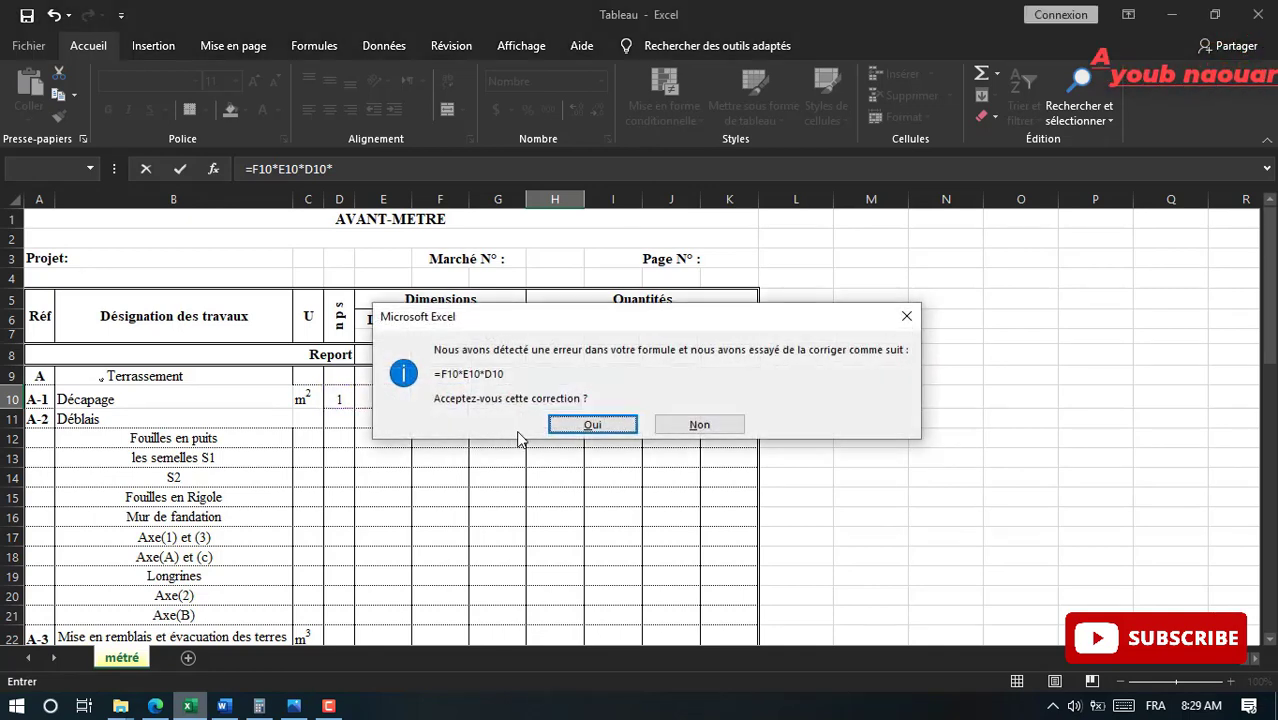
{"action": "left_click", "coordinate": [625, 428]}
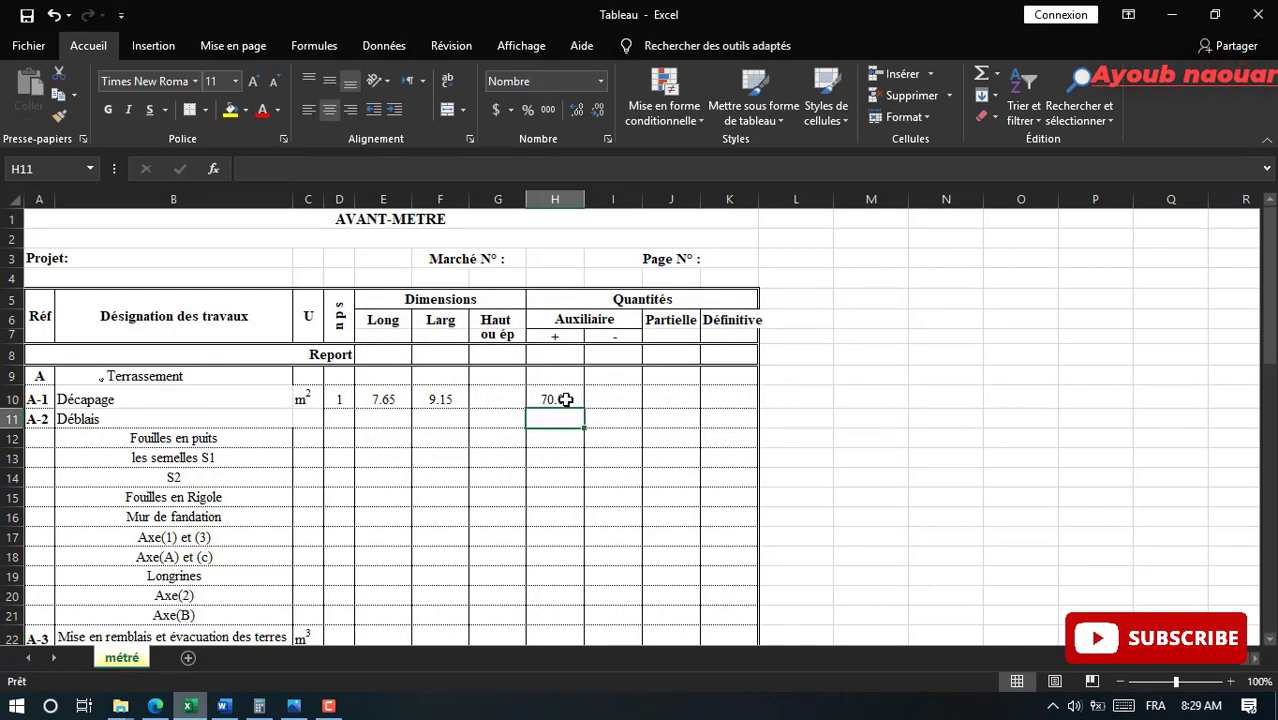
Enter 70.00 as the definitive quantity of the Décapage row in K10
{"action": "left_click", "coordinate": [565, 399]}
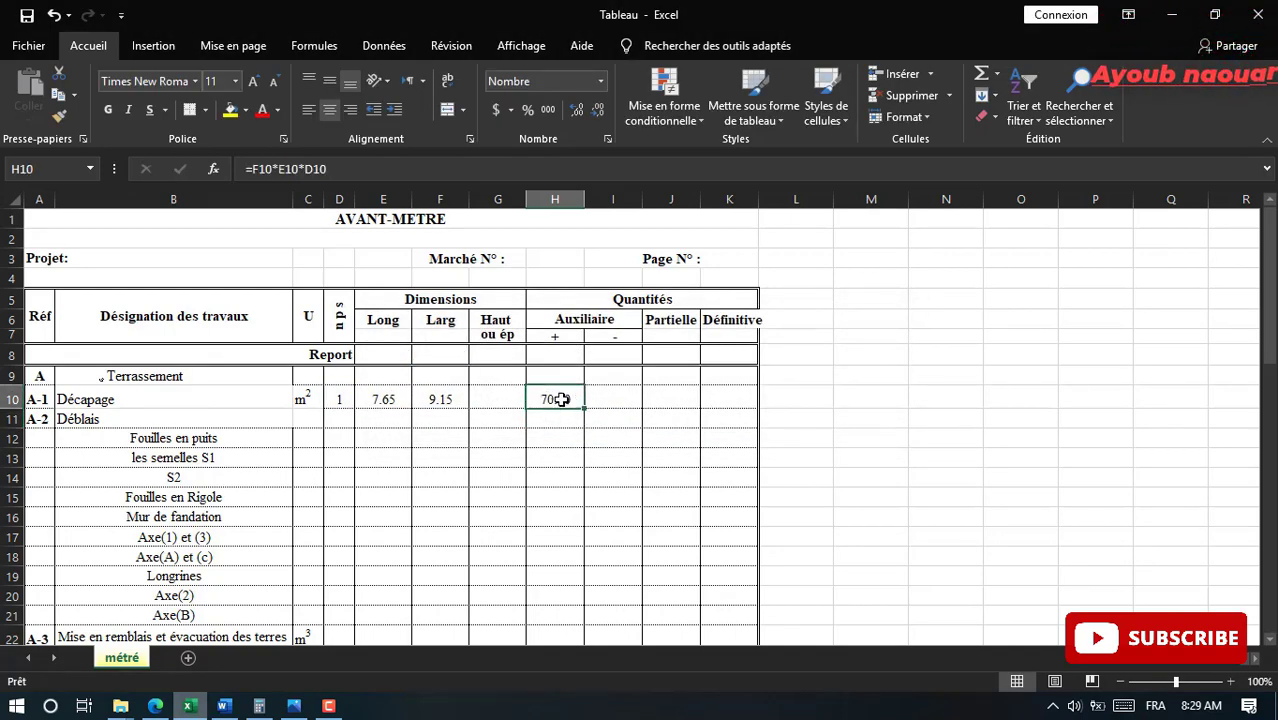
{"action": "left_click", "coordinate": [718, 398]}
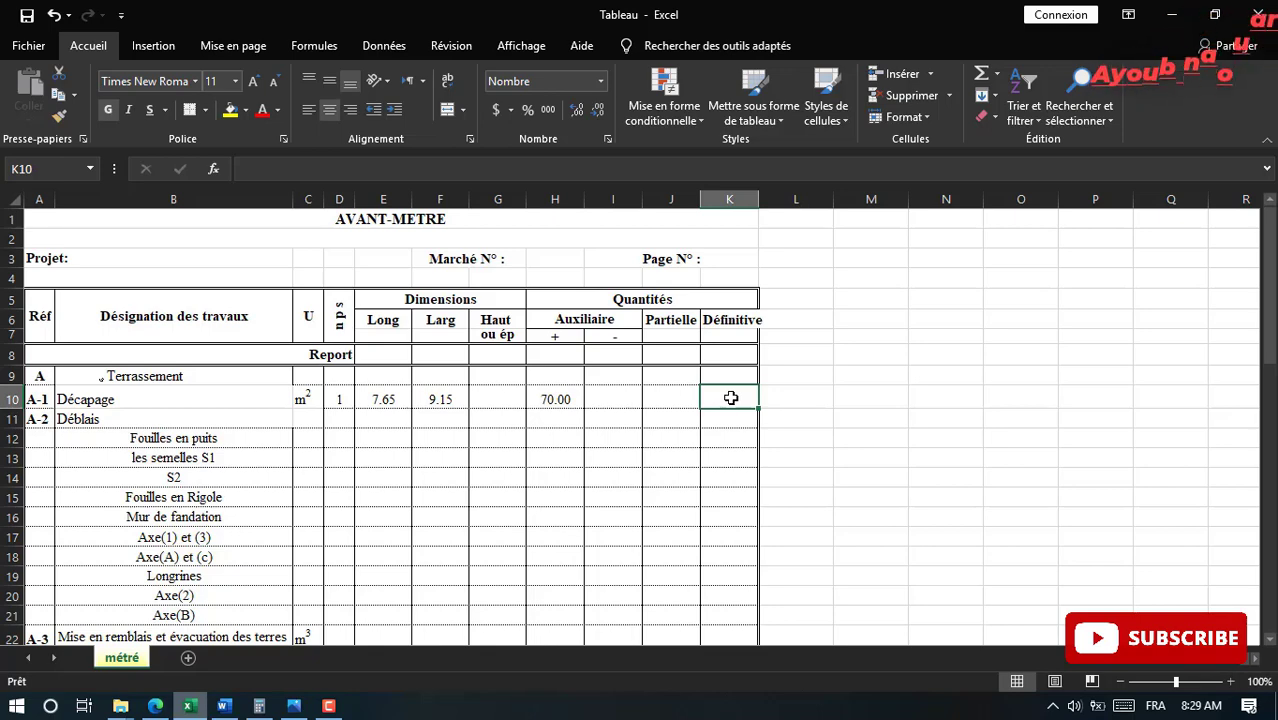
{"action": "type", "text": "70.00"}
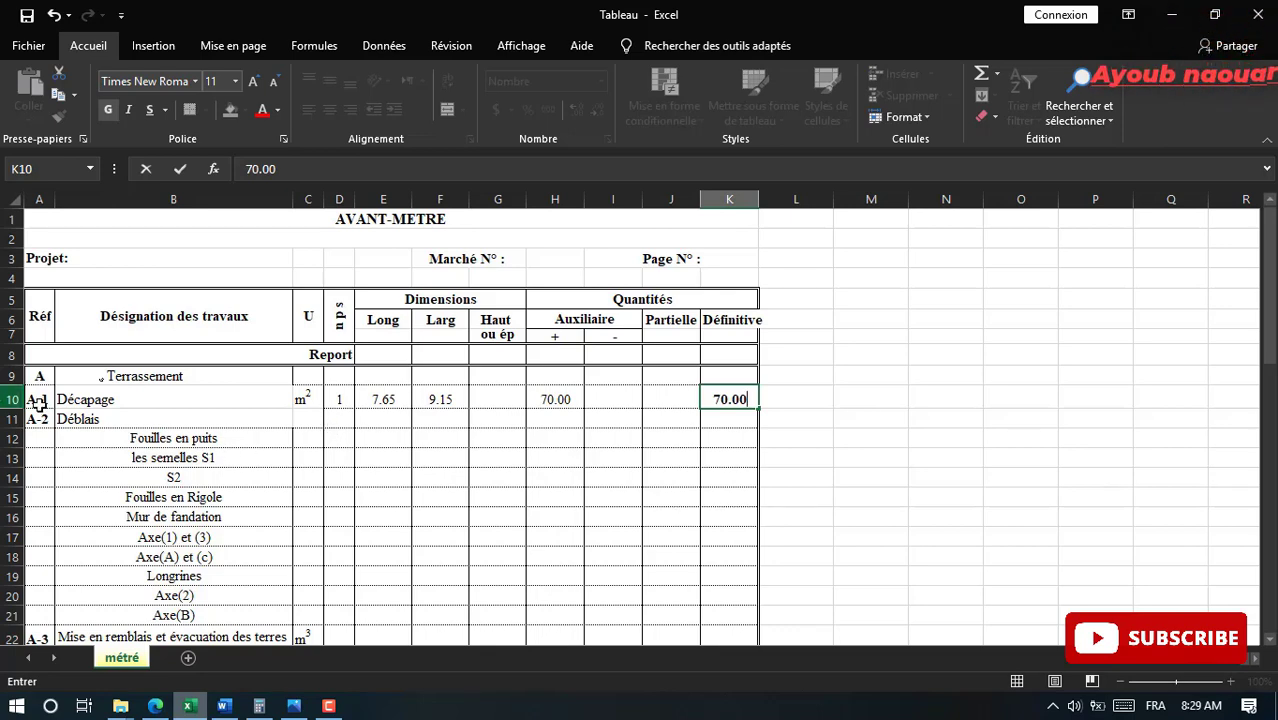
{"action": "left_click", "coordinate": [334, 428]}
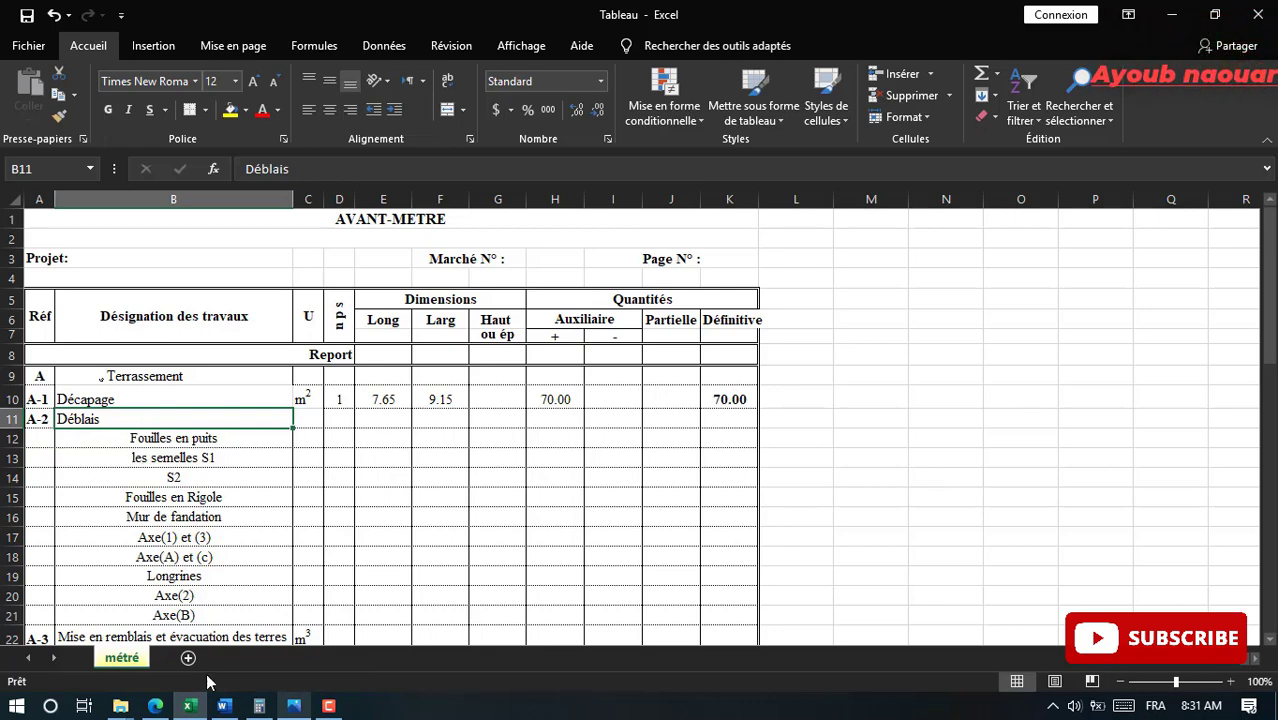
Read the excavation description in the assignment PDF and examine the foundation plan for the Déblais item
{"action": "left_click", "coordinate": [155, 706]}
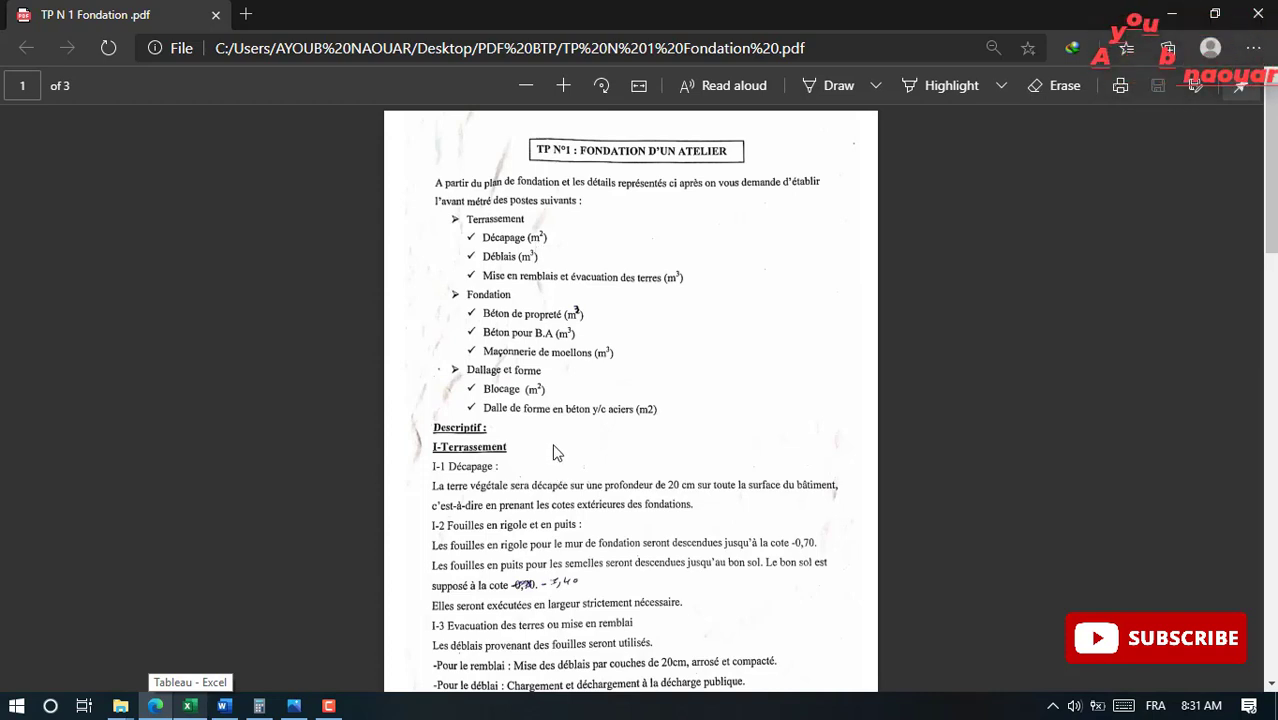
{"action": "scroll", "coordinate": [510, 420], "scroll_direction": "down", "scroll_amount": 2}
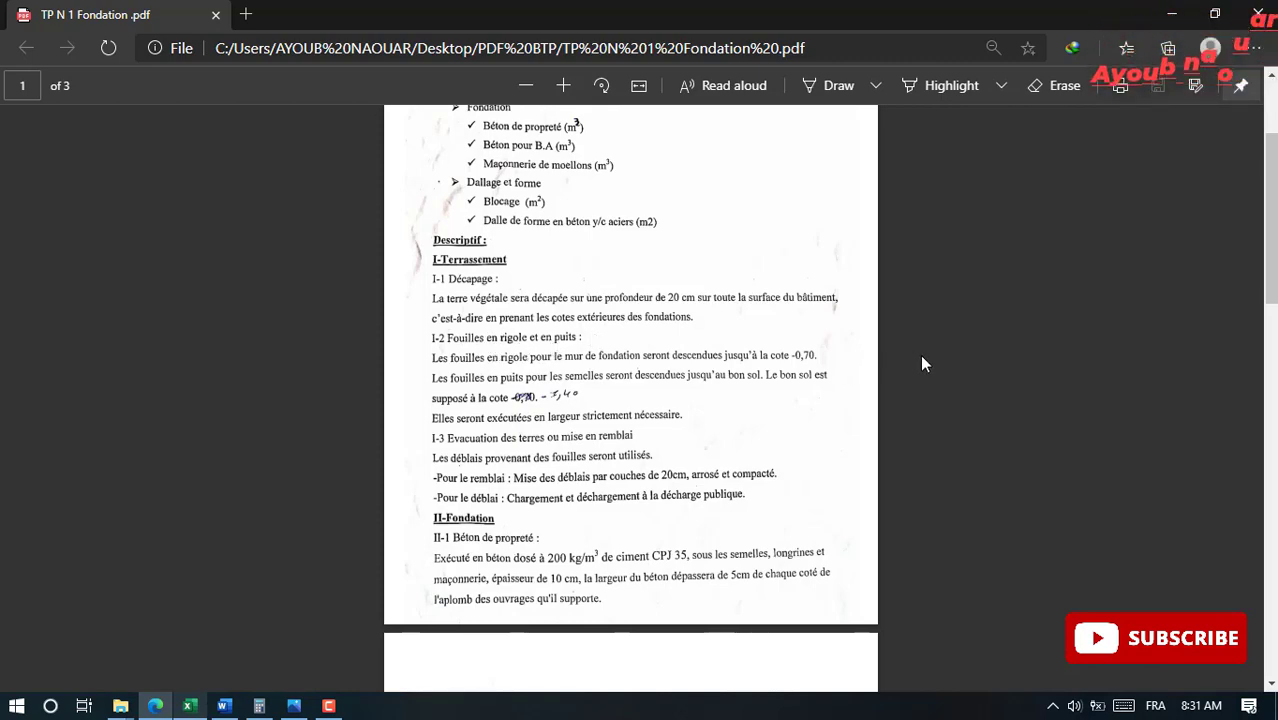
{"action": "scroll", "coordinate": [880, 380], "scroll_direction": "down", "scroll_amount": 6}
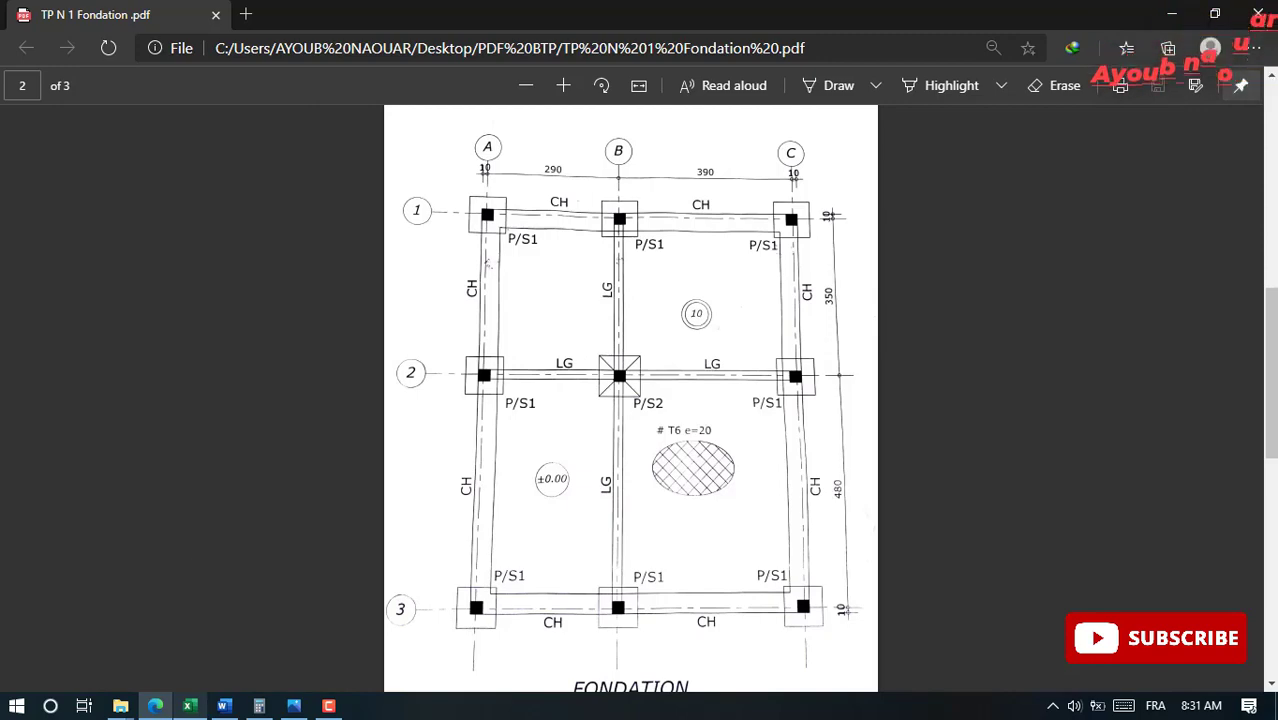
{"action": "key", "text": "alt+Tab"}
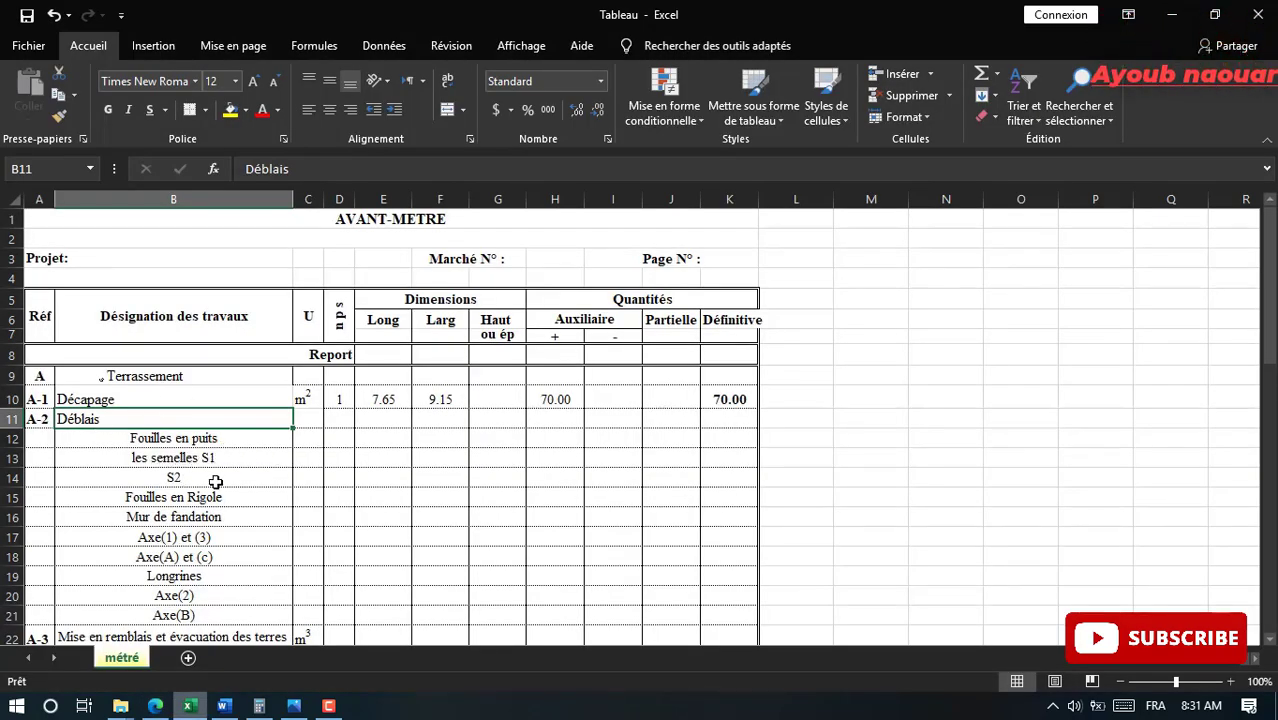
Examine the Semelle 1 and Semelle 2 details, the sketch and the P/S1 and P/S2 positions on the plan against the Déblais rows
{"action": "left_click", "coordinate": [155, 706]}
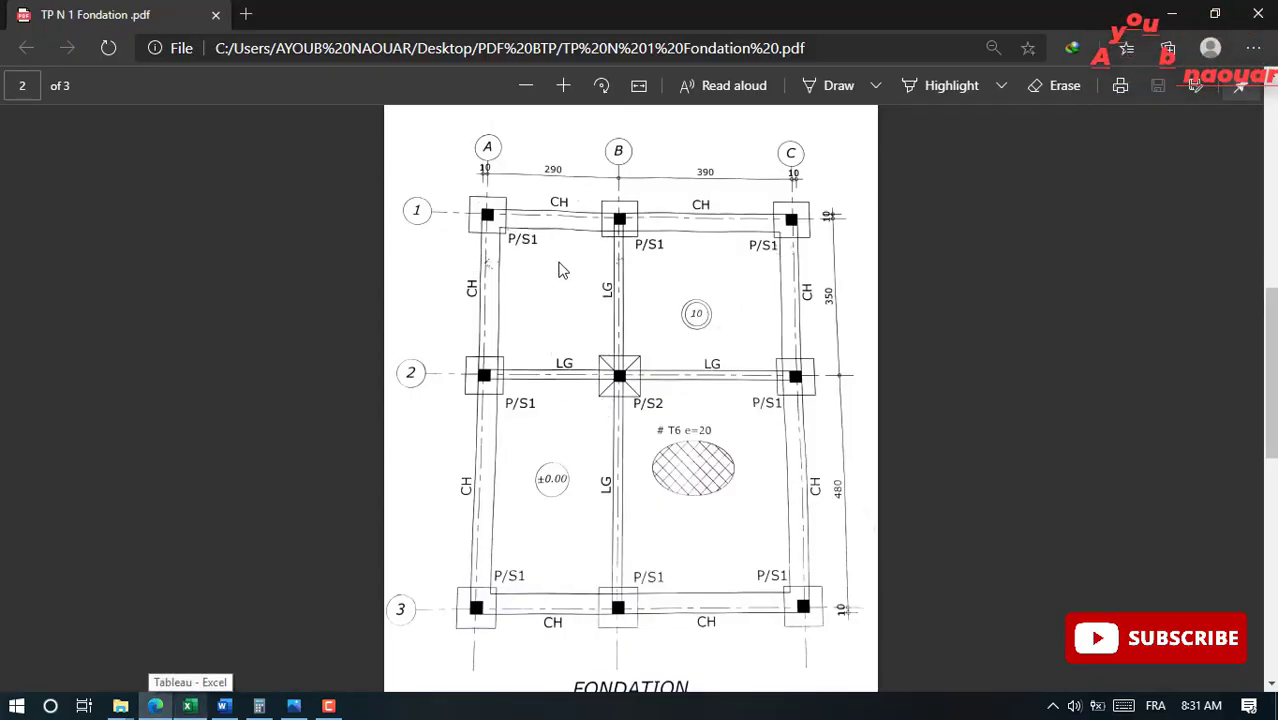
{"action": "scroll", "coordinate": [563, 256], "scroll_direction": "down", "scroll_amount": 8}
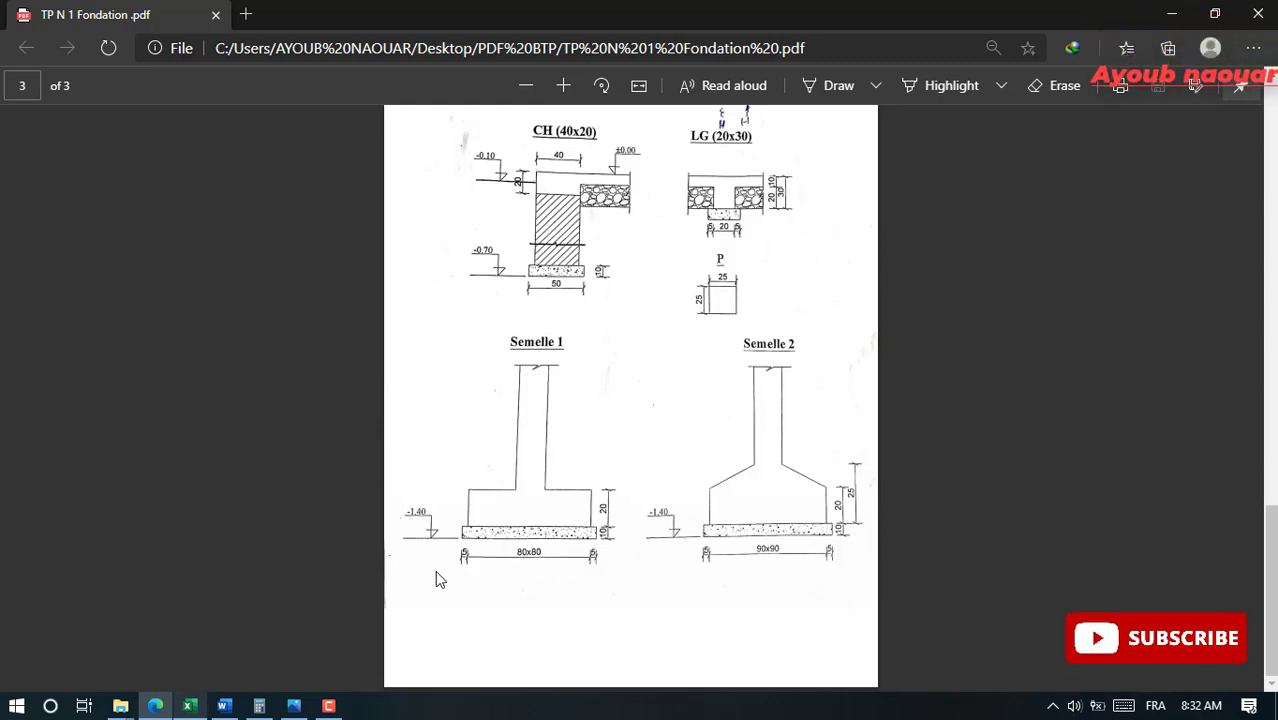
{"action": "left_click", "coordinate": [294, 706]}
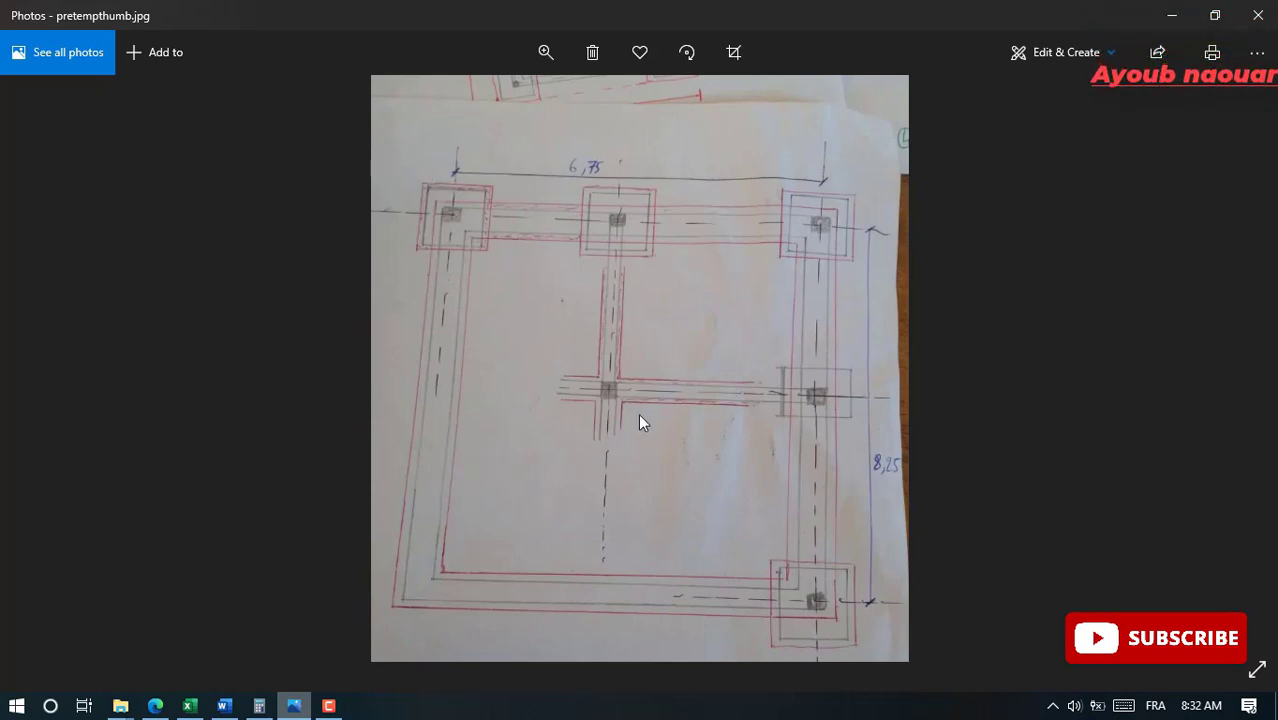
{"action": "left_click", "coordinate": [189, 706]}
{"action": "left_click", "coordinate": [156, 706]}
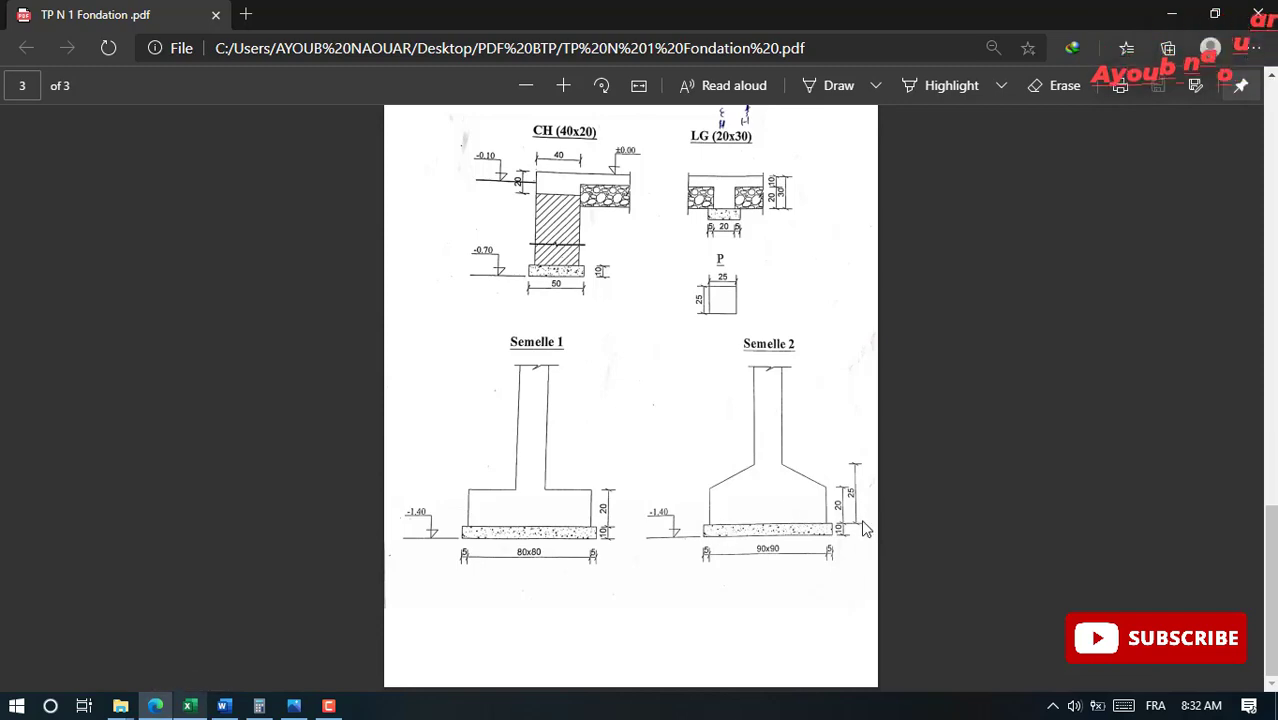
{"action": "left_click", "coordinate": [189, 706]}
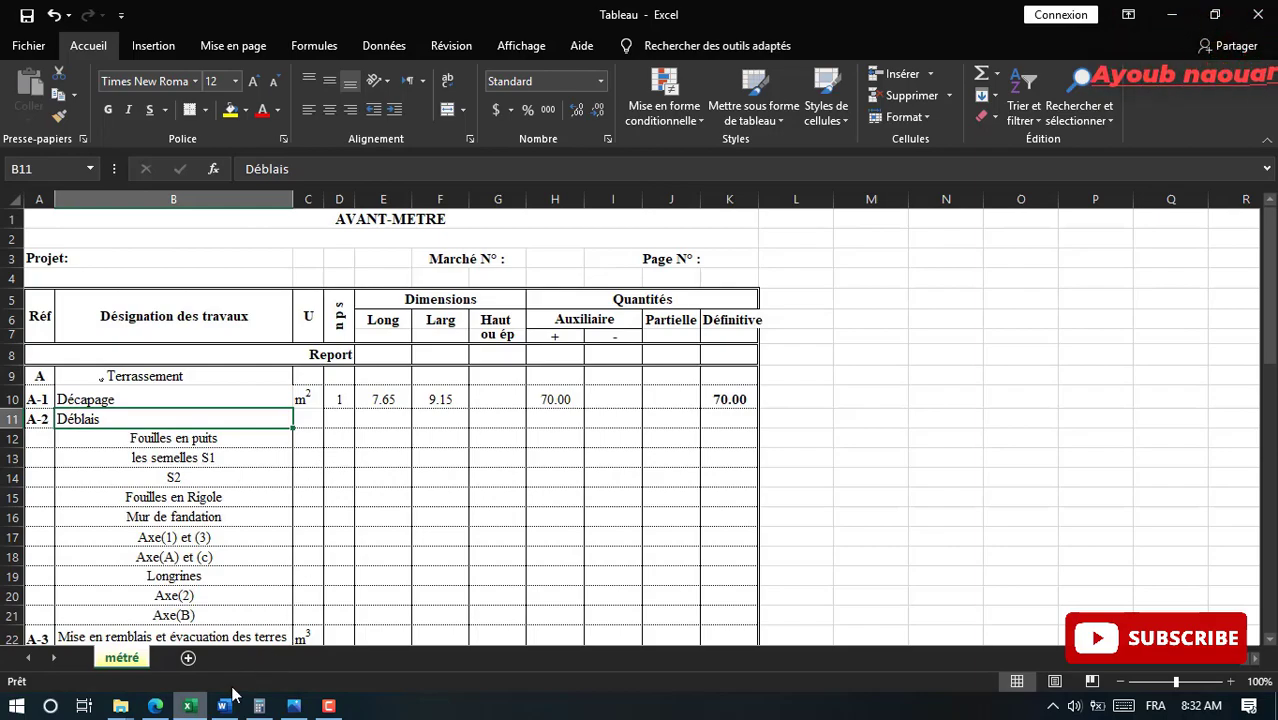
{"action": "left_click", "coordinate": [155, 706]}
{"action": "scroll", "coordinate": [631, 290], "scroll_direction": "up", "scroll_amount": 8}
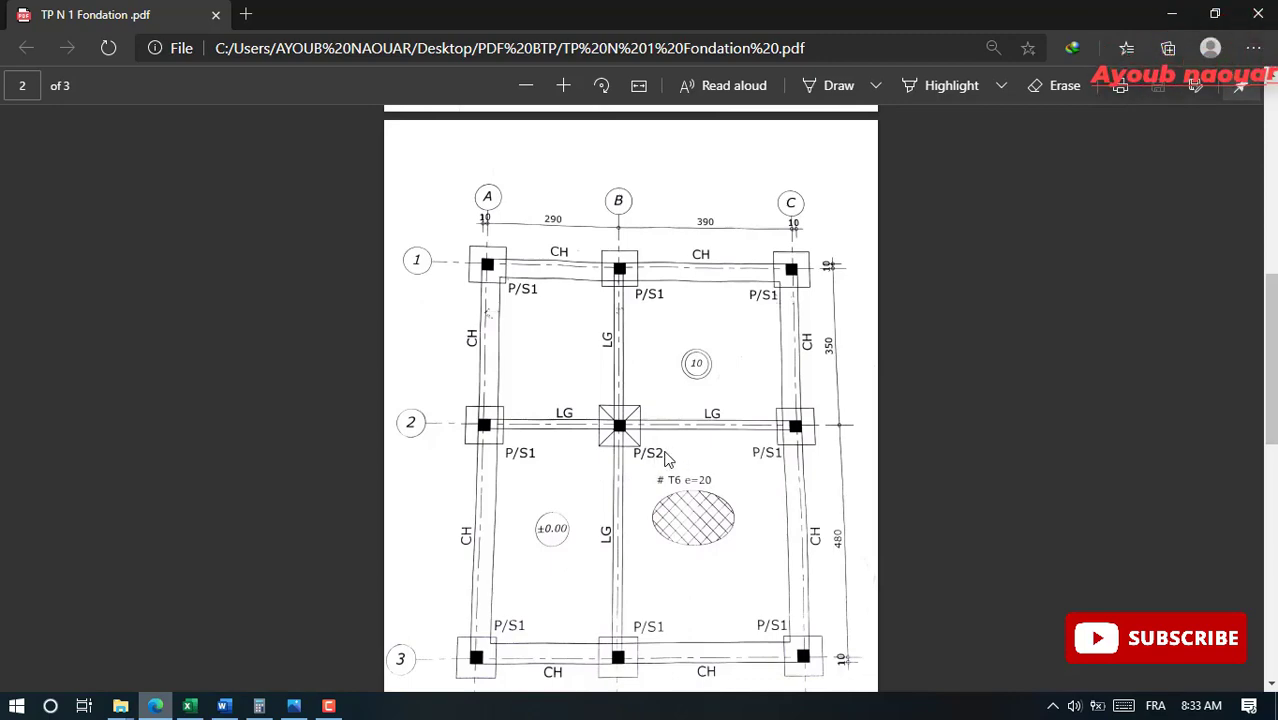
{"action": "left_click", "coordinate": [189, 705]}
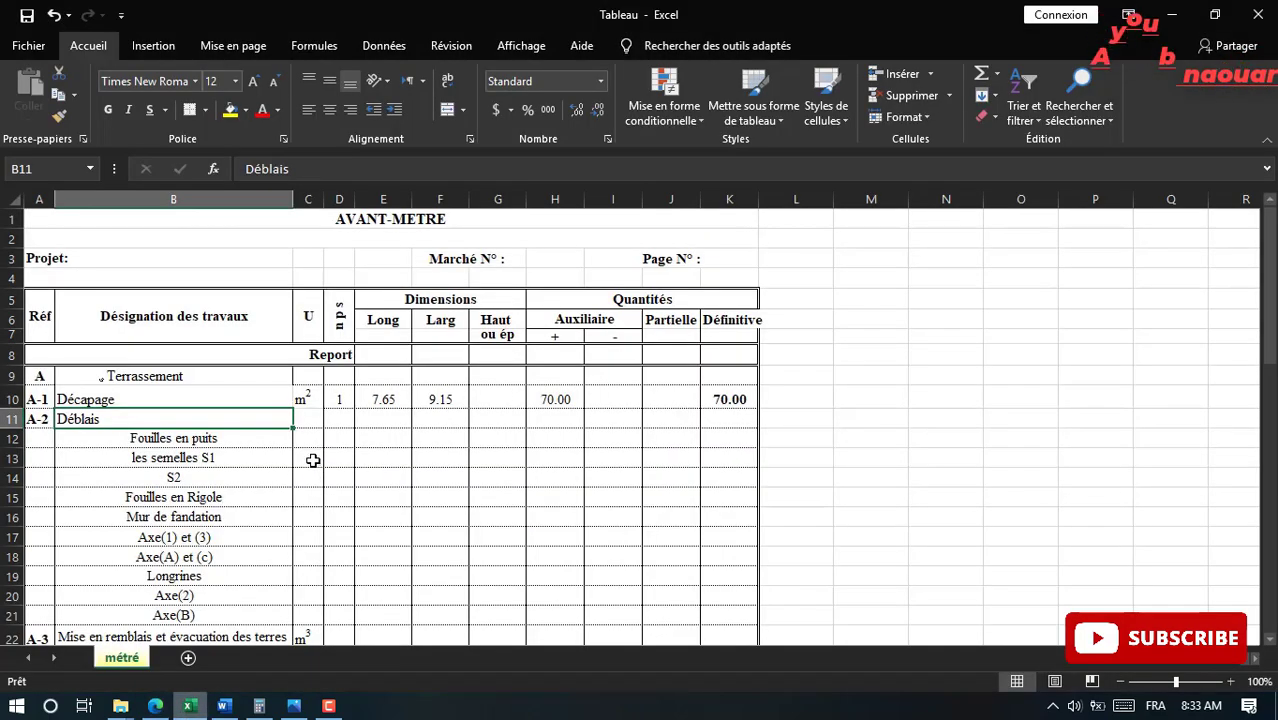
Enter counts of 8 for les semelles S1 and 1 for S2, and copy the m³ unit from row A-3 to the Déblais row
{"action": "left_click", "coordinate": [316, 457]}
{"action": "left_click", "coordinate": [337, 459]}
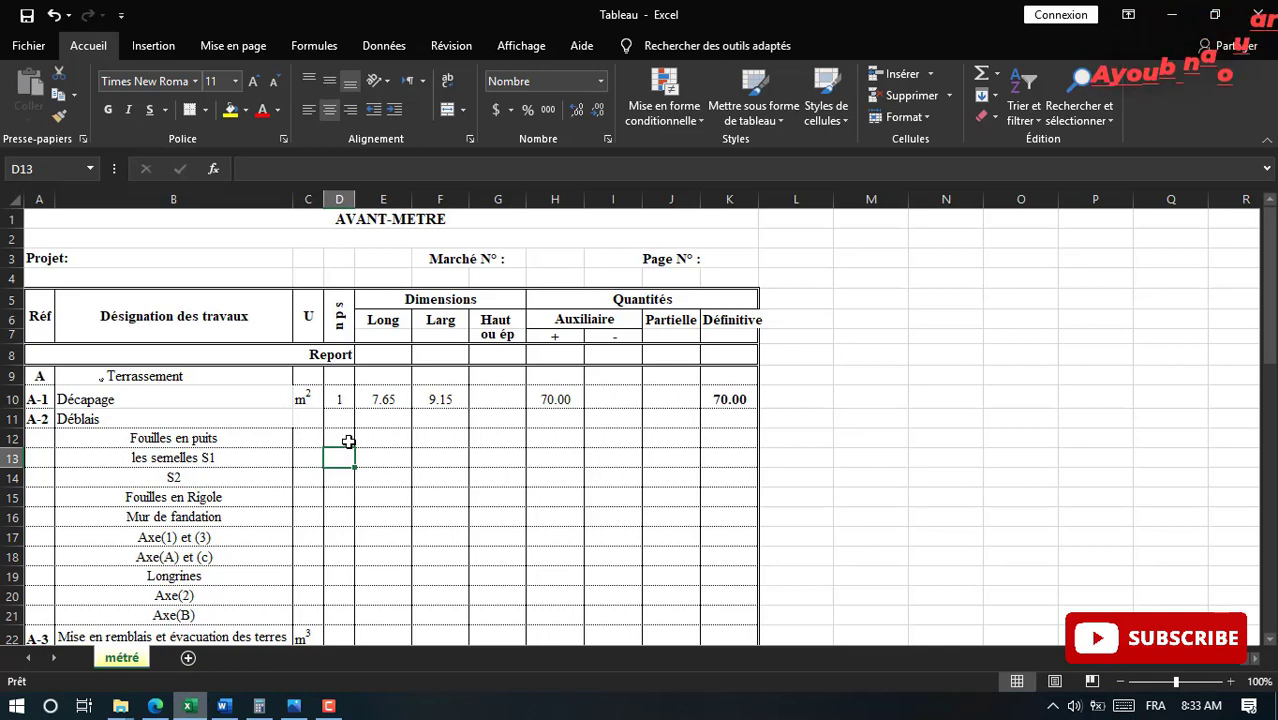
{"action": "type", "text": "8"}
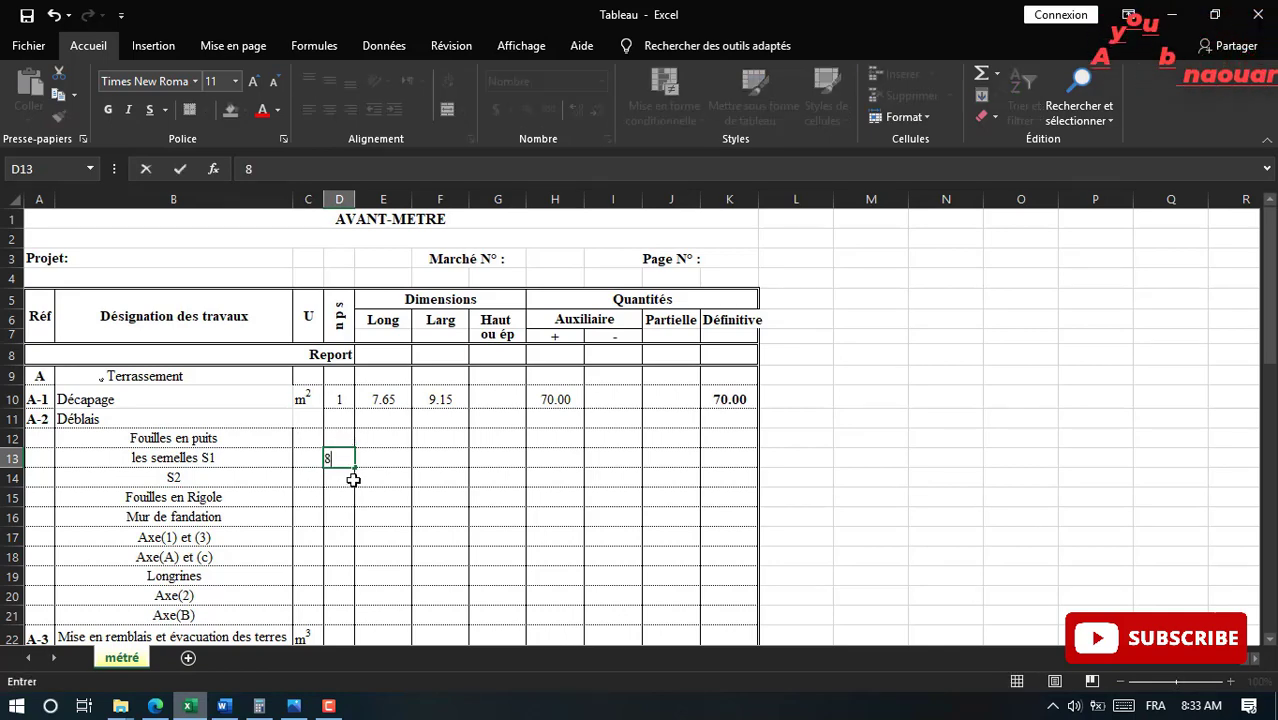
{"action": "left_click", "coordinate": [342, 478]}
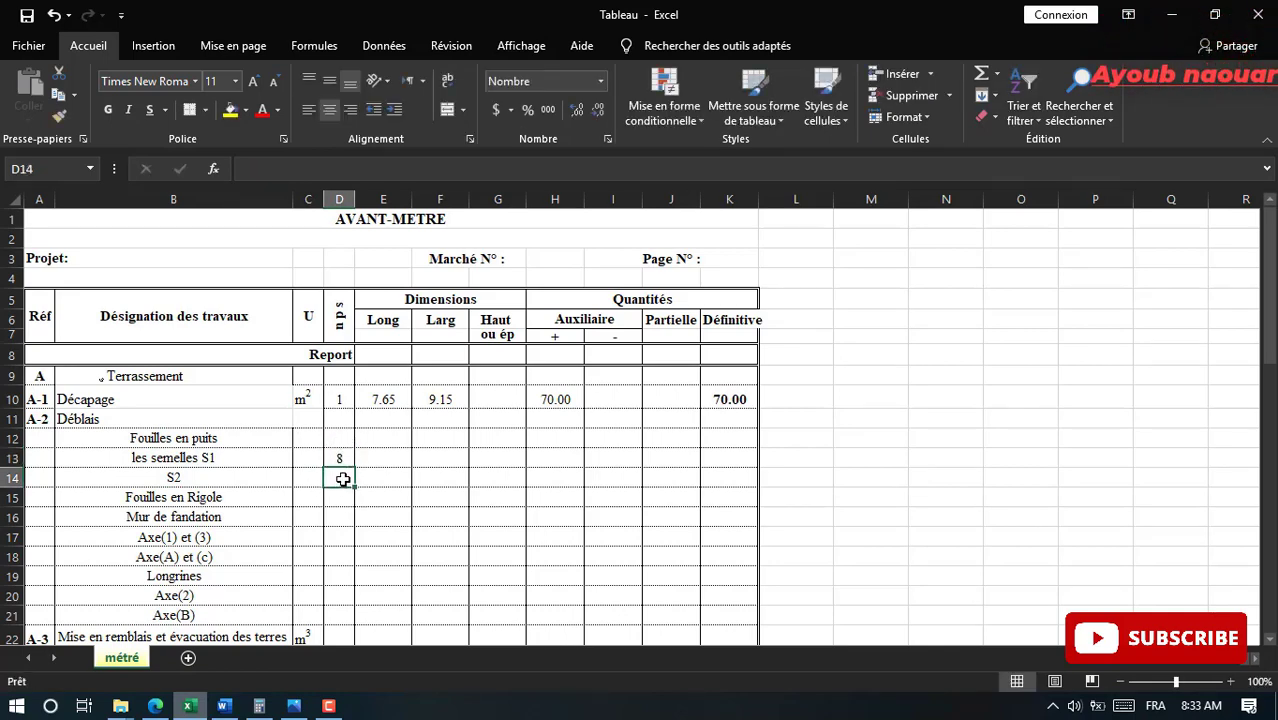
{"action": "type", "text": "1"}
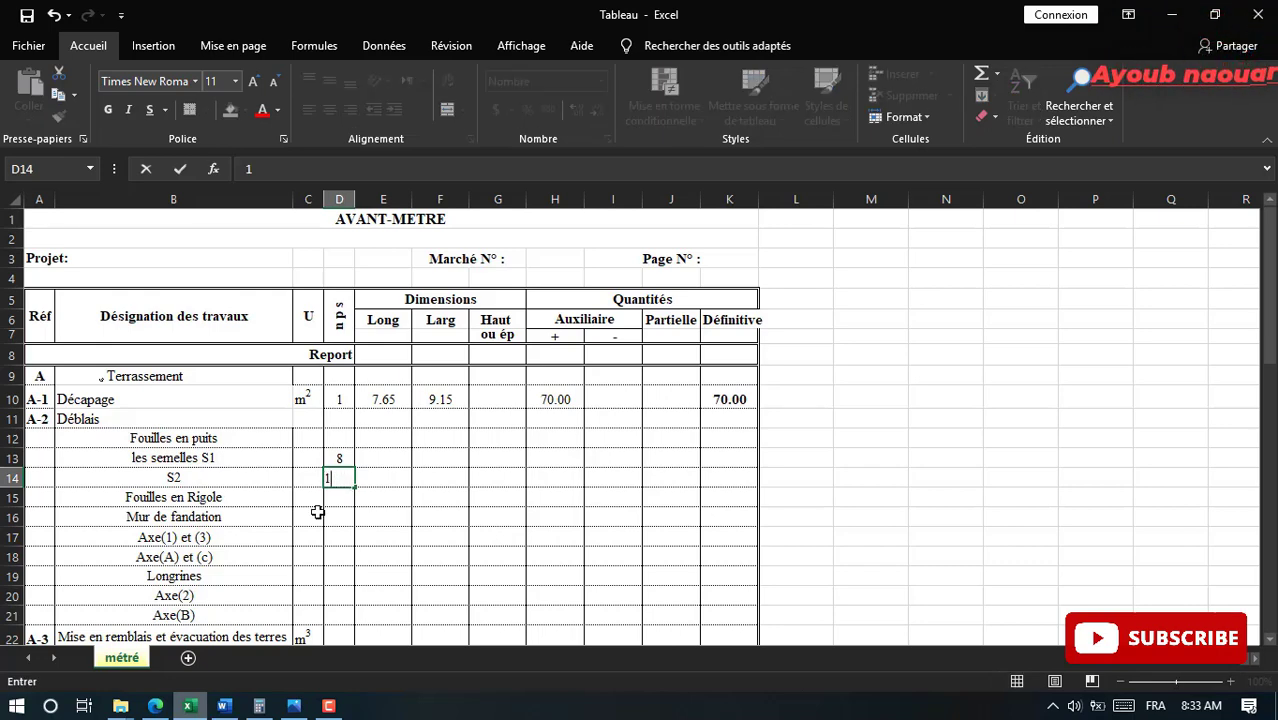
{"action": "left_click", "coordinate": [310, 637]}
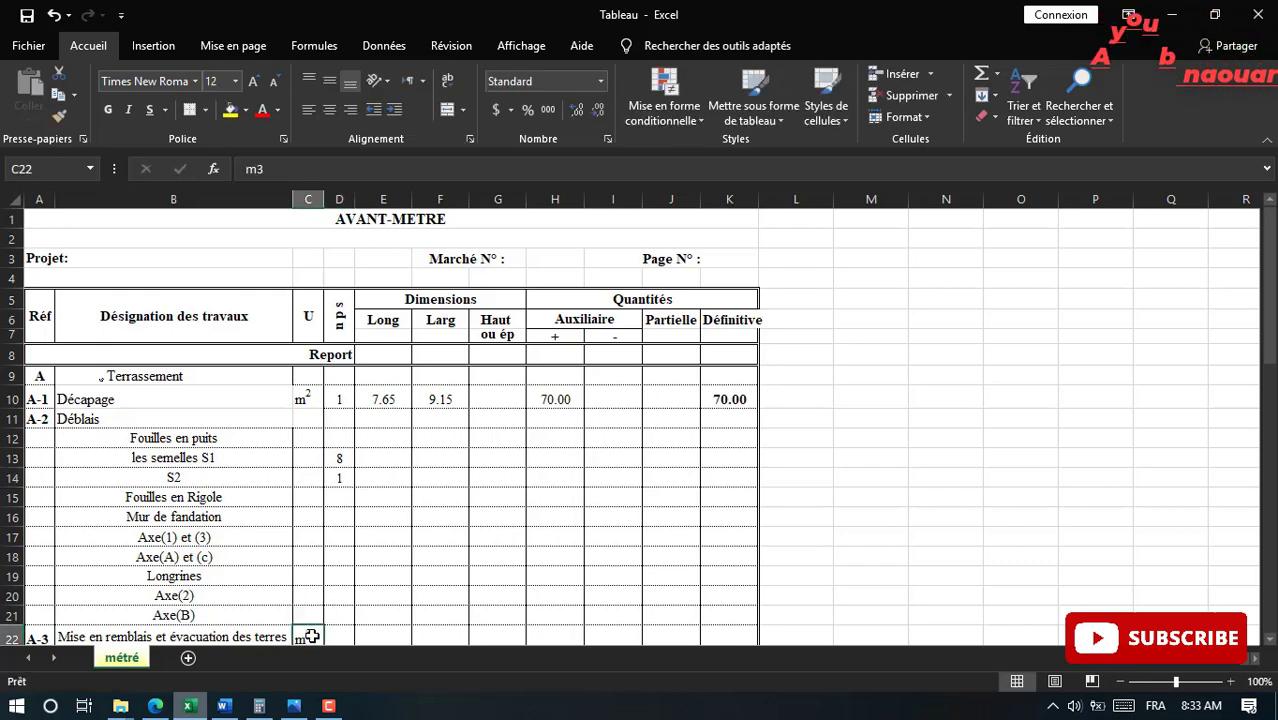
{"action": "key", "text": "ctrl+c"}
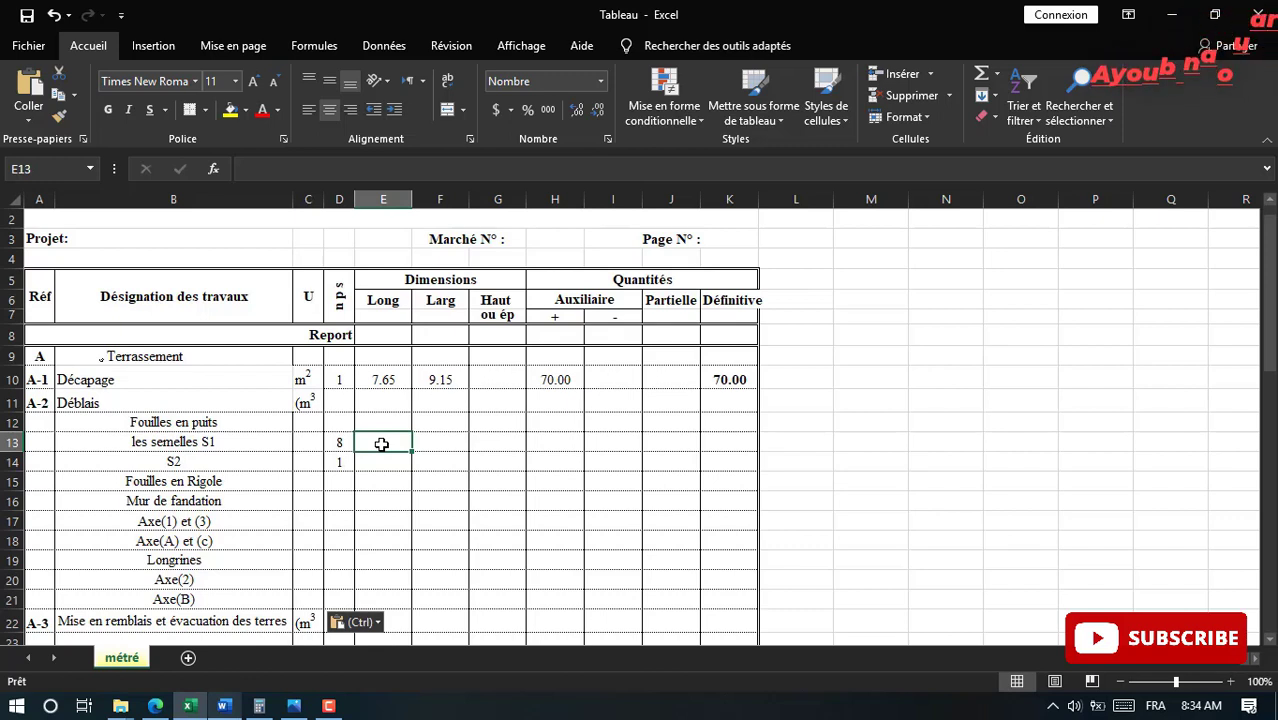
Enter the length and width of the footing excavations: 0.90 by 0.90 for S1 and 1.00 by 1.00 for S2
{"action": "type", "text": "0.90"}
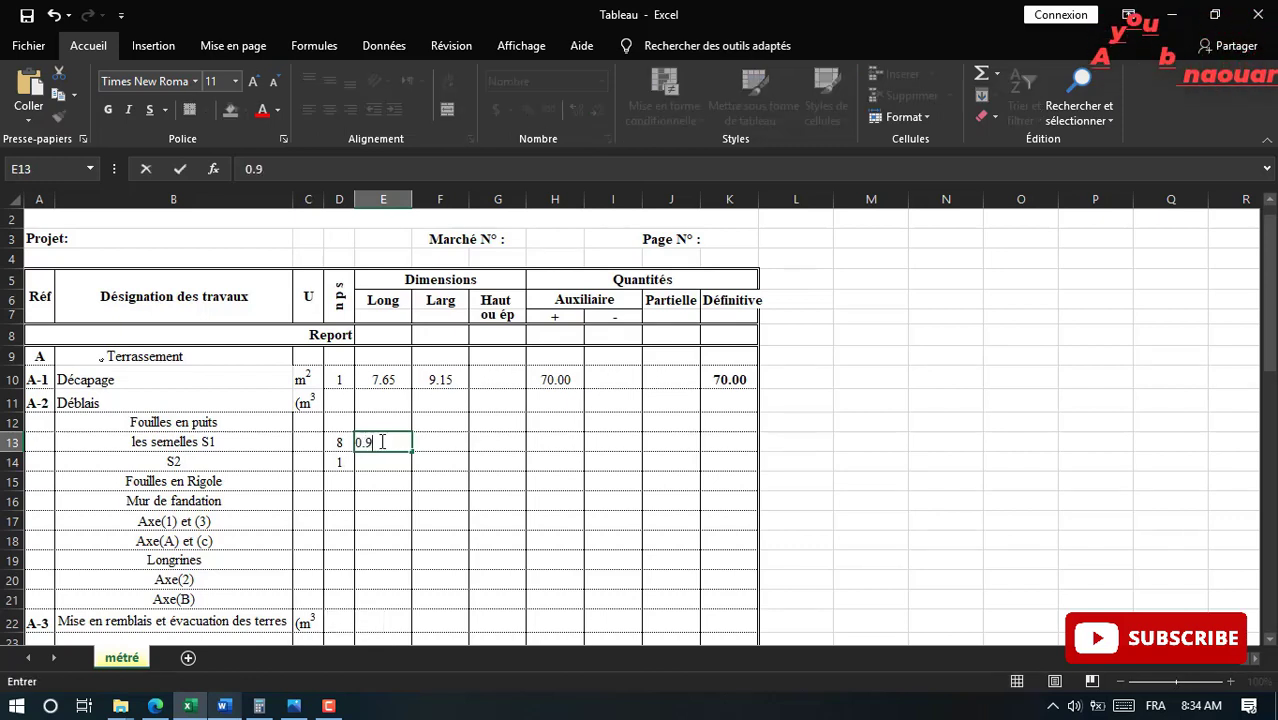
{"action": "left_click", "coordinate": [420, 450]}
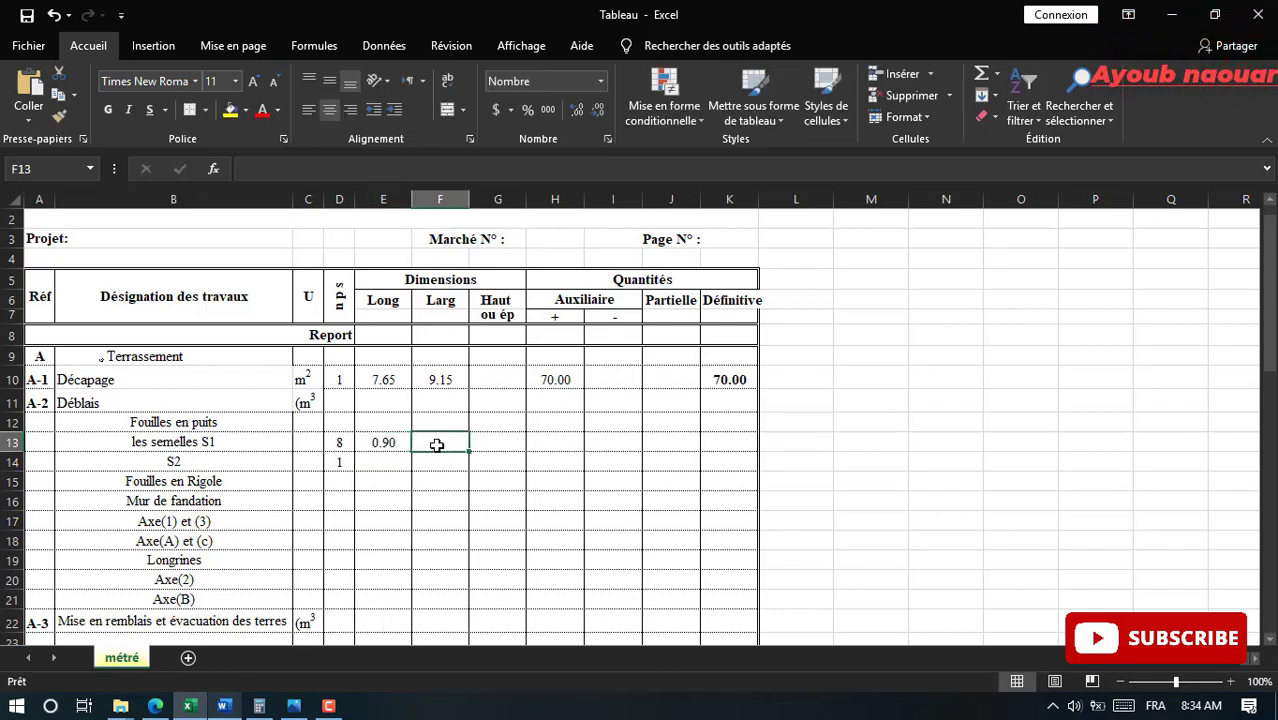
{"action": "type", "text": "0.90"}
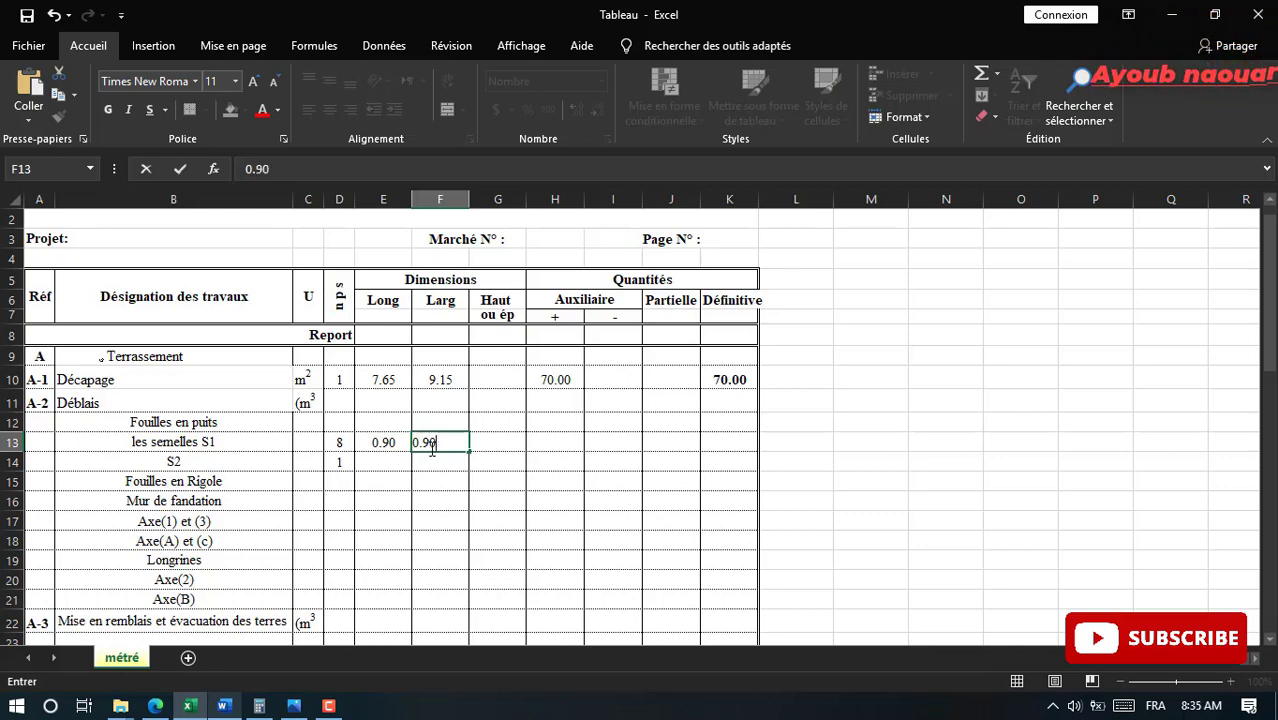
{"action": "left_click", "coordinate": [381, 465]}
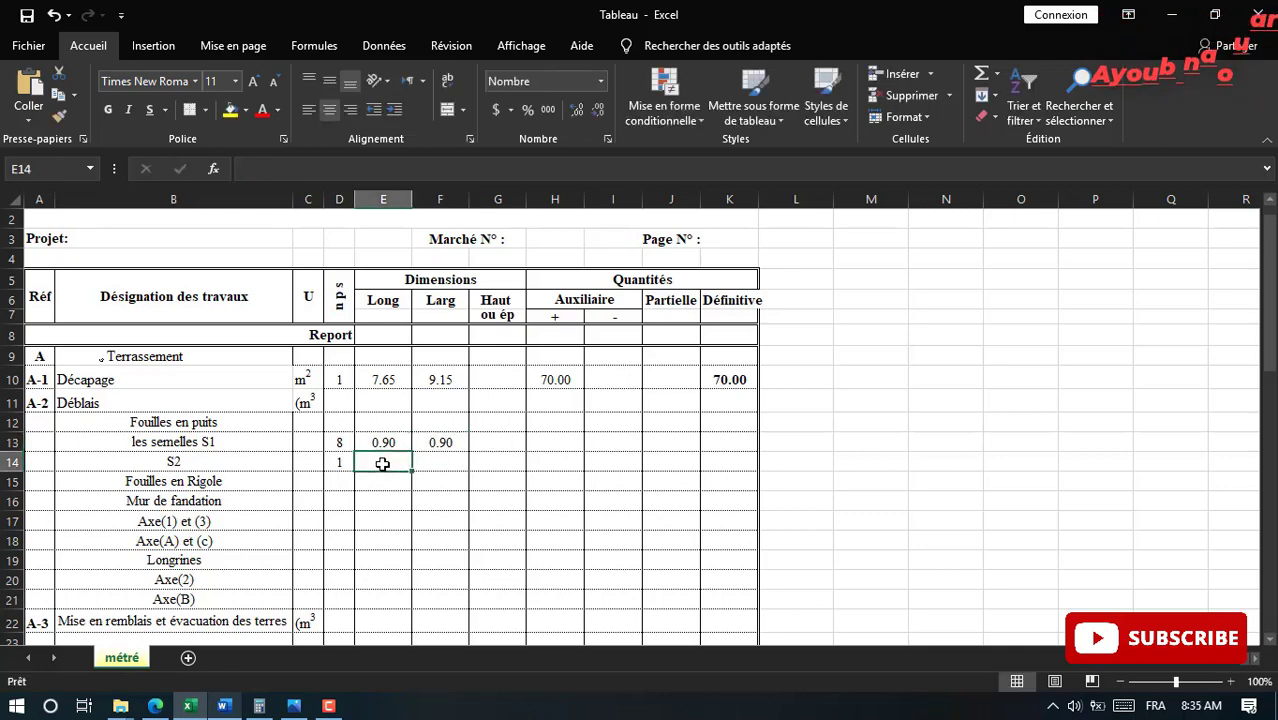
{"action": "type", "text": "1.00"}
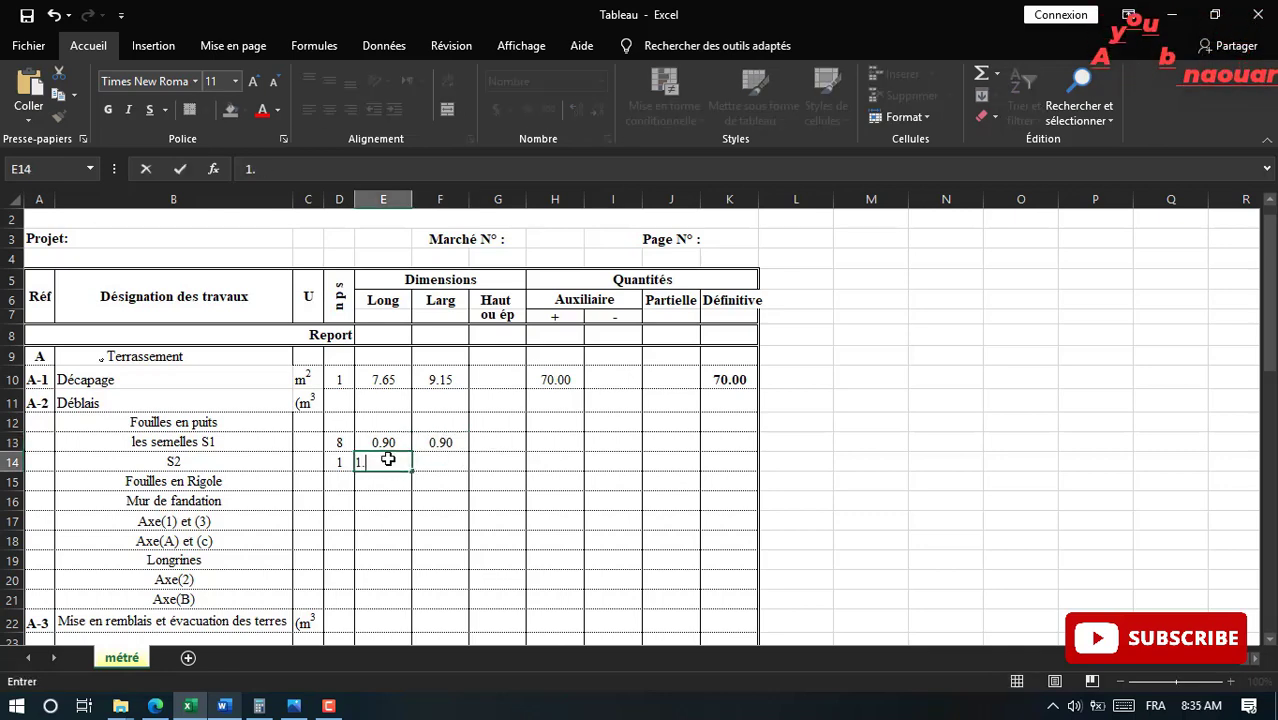
{"action": "left_click", "coordinate": [445, 460]}
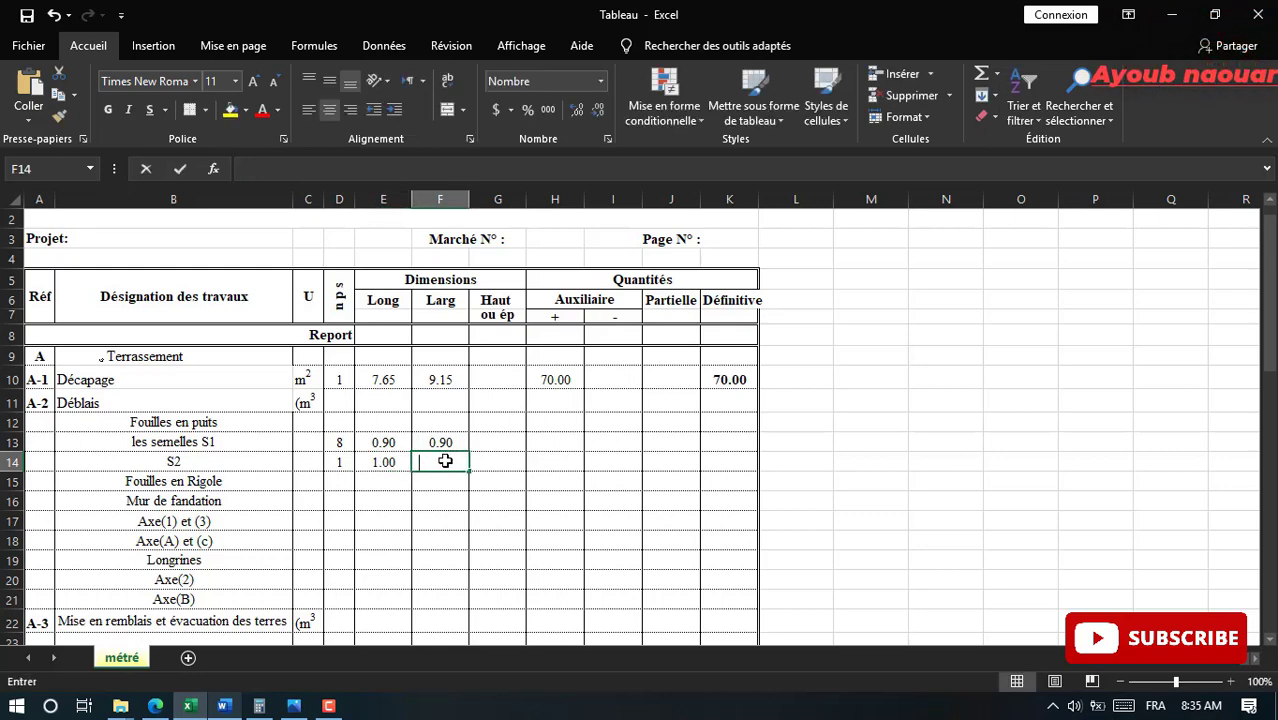
{"action": "type", "text": "1.00"}
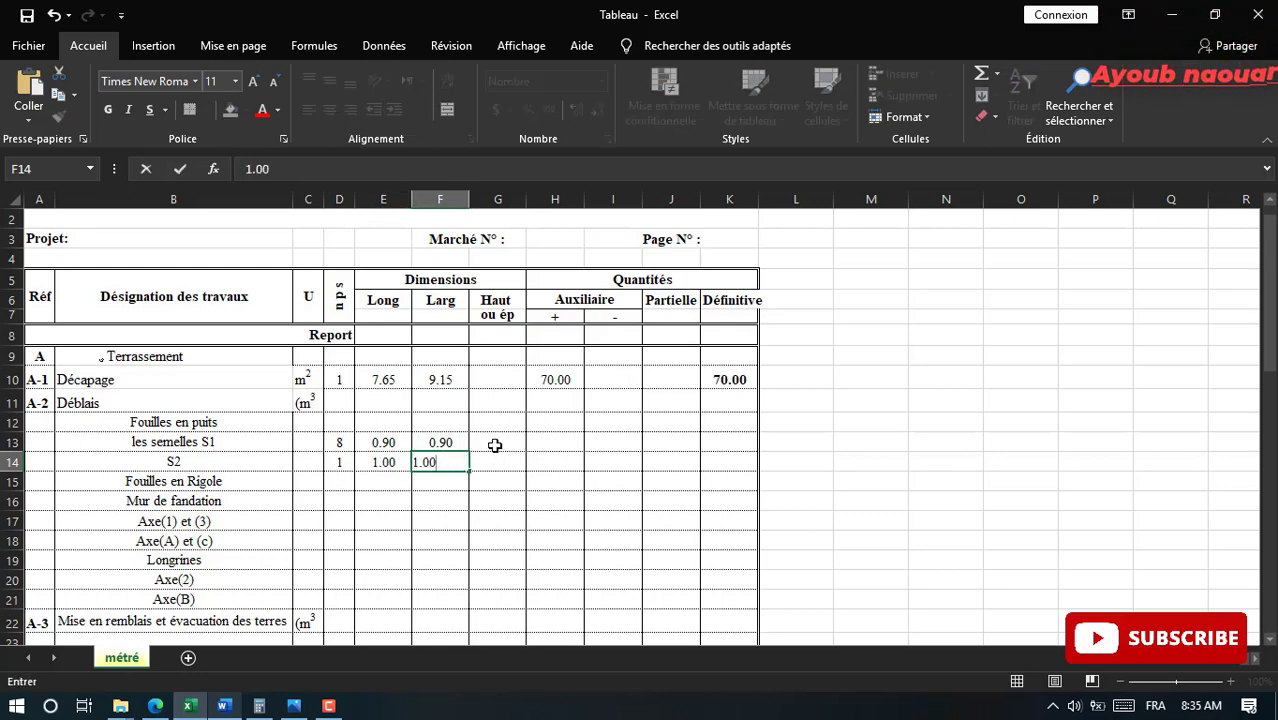
{"action": "key", "text": "Escape"}
{"action": "type", "text": "1.0"}
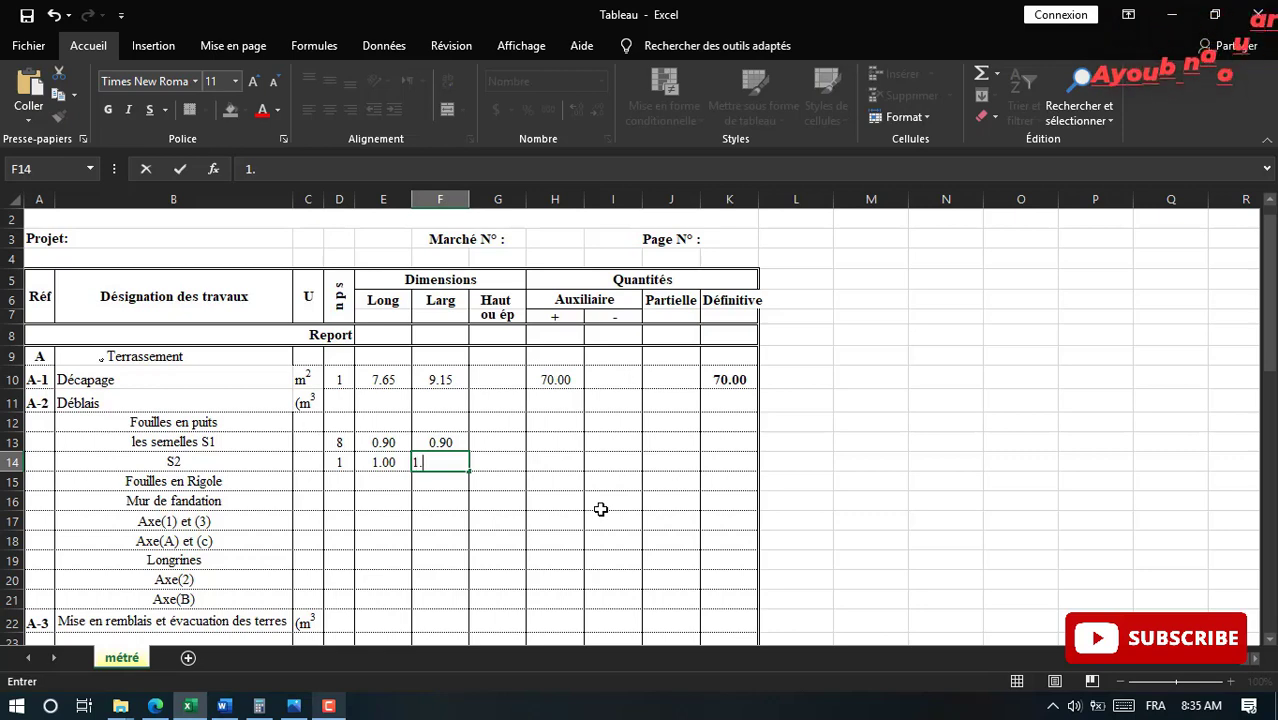
Check the level marks on the CH and Semelle details in the foundation PDF and enter 1.10 as the height for S1 and S2
{"action": "left_click", "coordinate": [505, 446]}
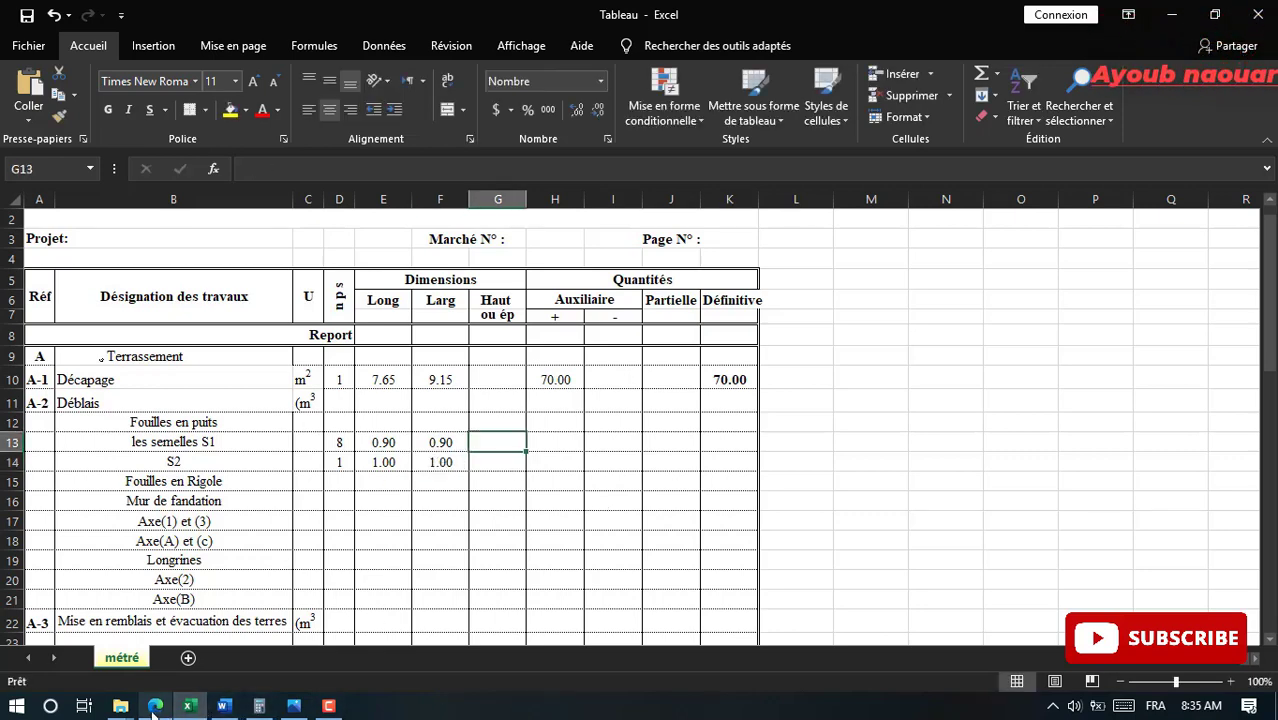
{"action": "left_click", "coordinate": [155, 706]}
{"action": "scroll", "coordinate": [607, 410], "scroll_direction": "down", "scroll_amount": 3}
{"action": "scroll", "coordinate": [607, 410], "scroll_direction": "down", "scroll_amount": 4}
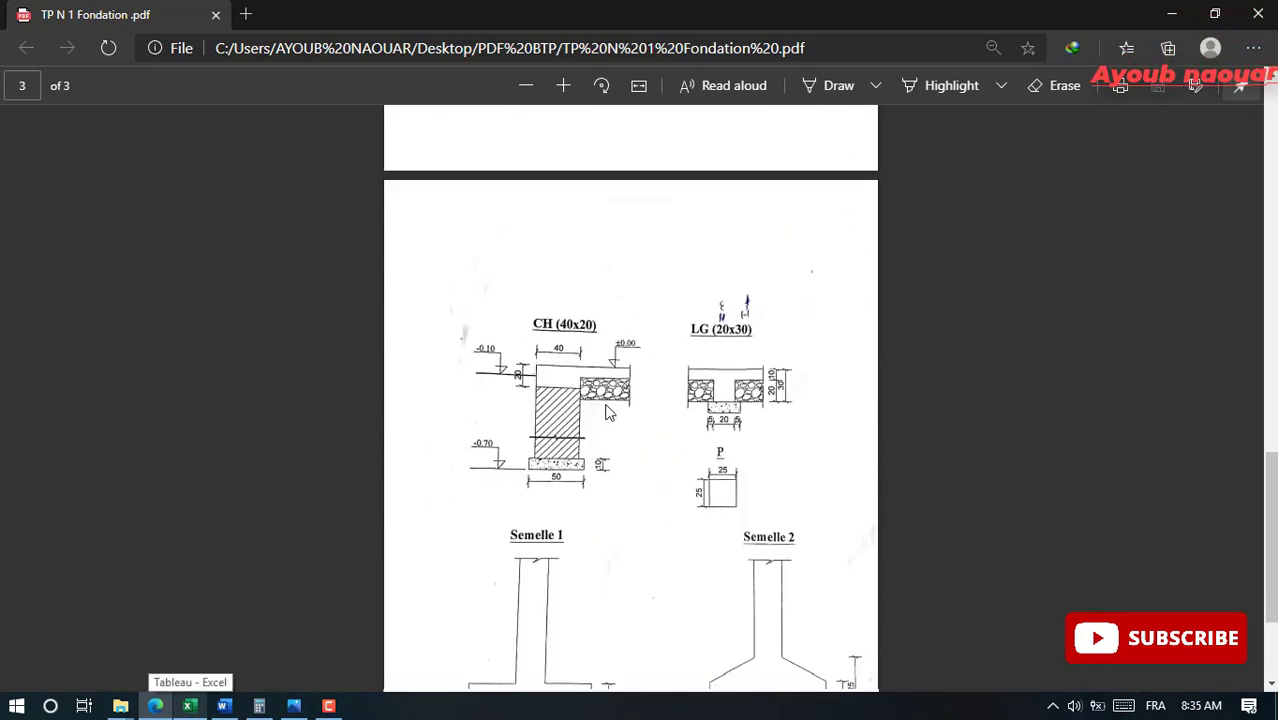
{"action": "scroll", "coordinate": [545, 485], "scroll_direction": "down", "scroll_amount": 2}
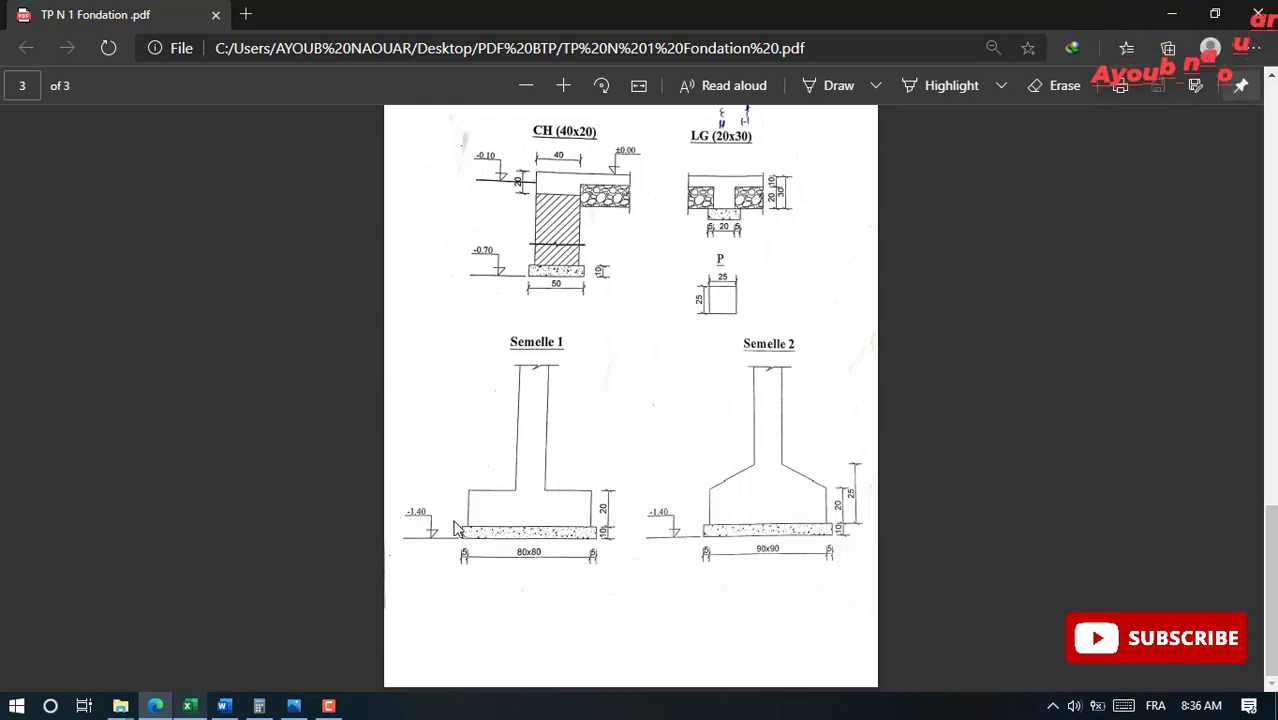
{"action": "scroll", "coordinate": [474, 508], "scroll_direction": "up", "scroll_amount": 1}
{"action": "scroll", "coordinate": [474, 430], "scroll_direction": "up", "scroll_amount": 2}
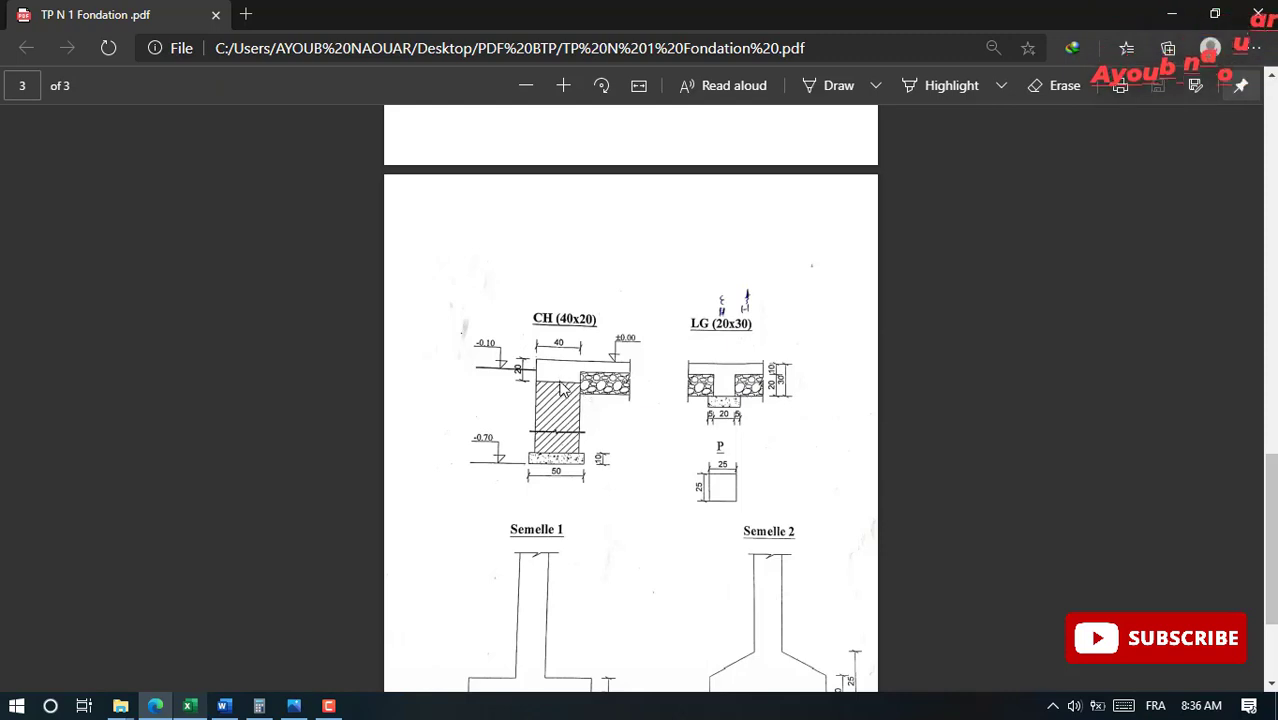
{"action": "scroll", "coordinate": [547, 452], "scroll_direction": "down", "scroll_amount": 2}
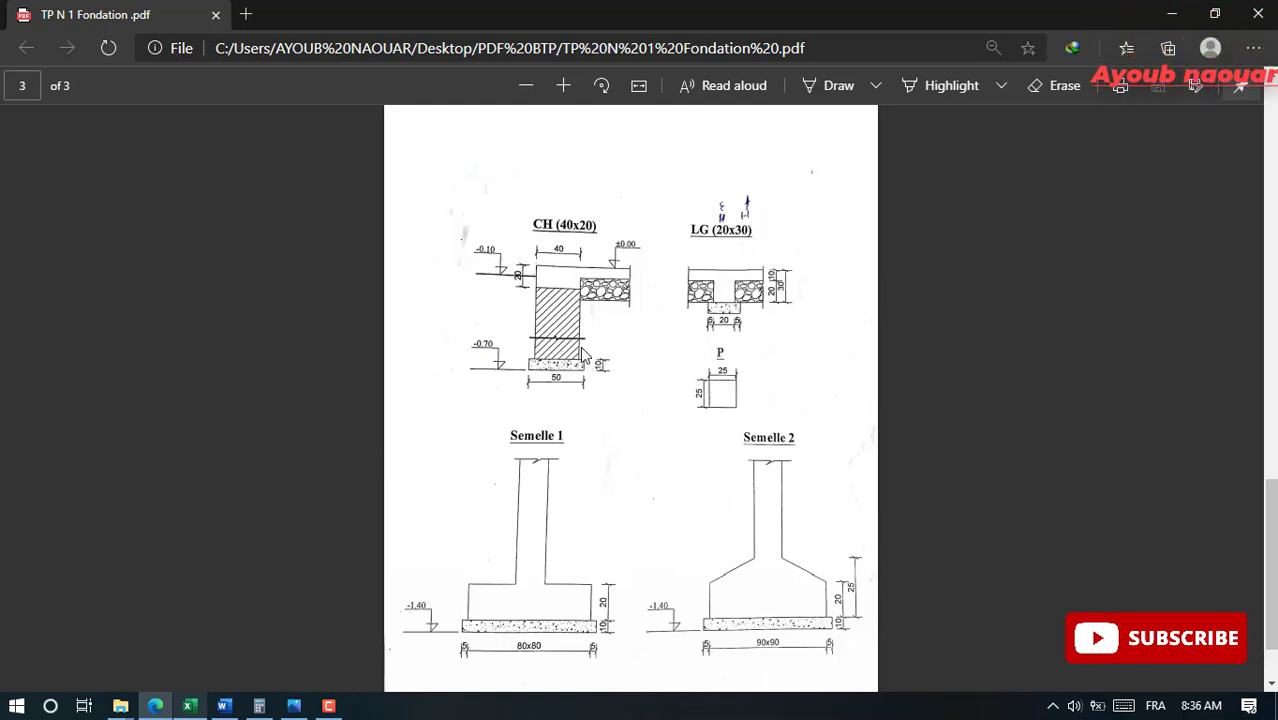
{"action": "left_click", "coordinate": [189, 706]}
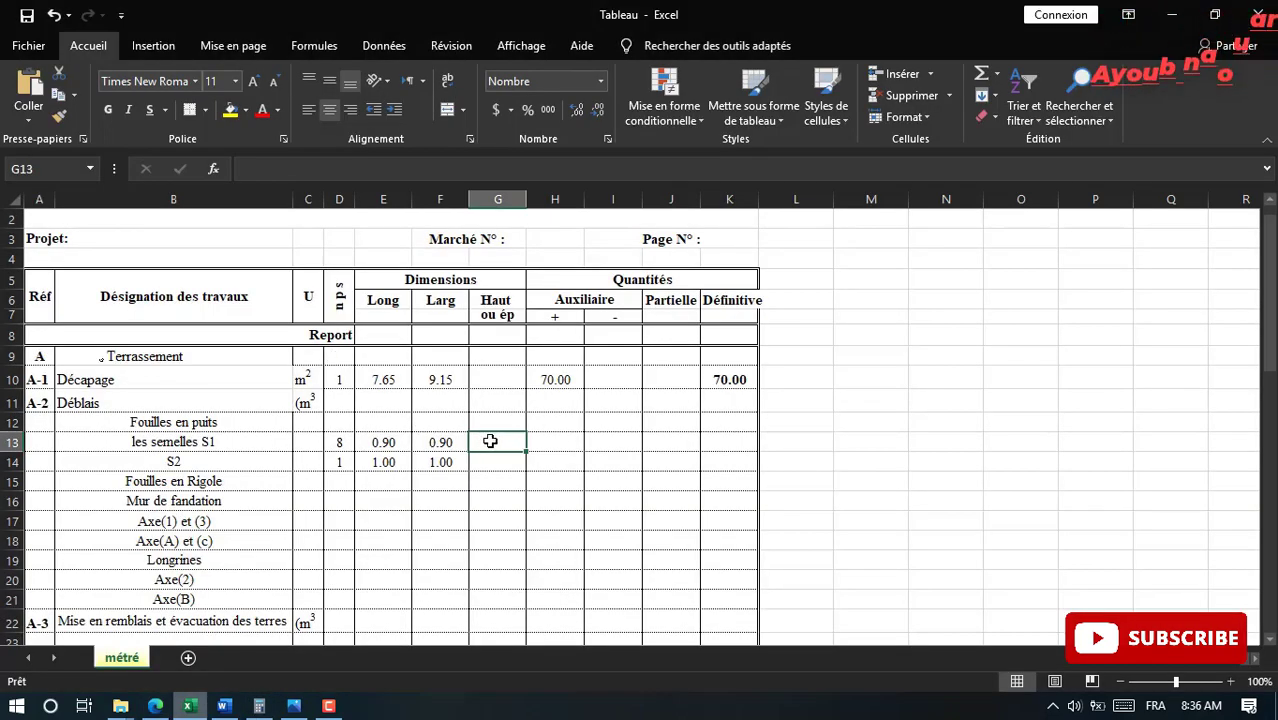
{"action": "type", "text": "1"}
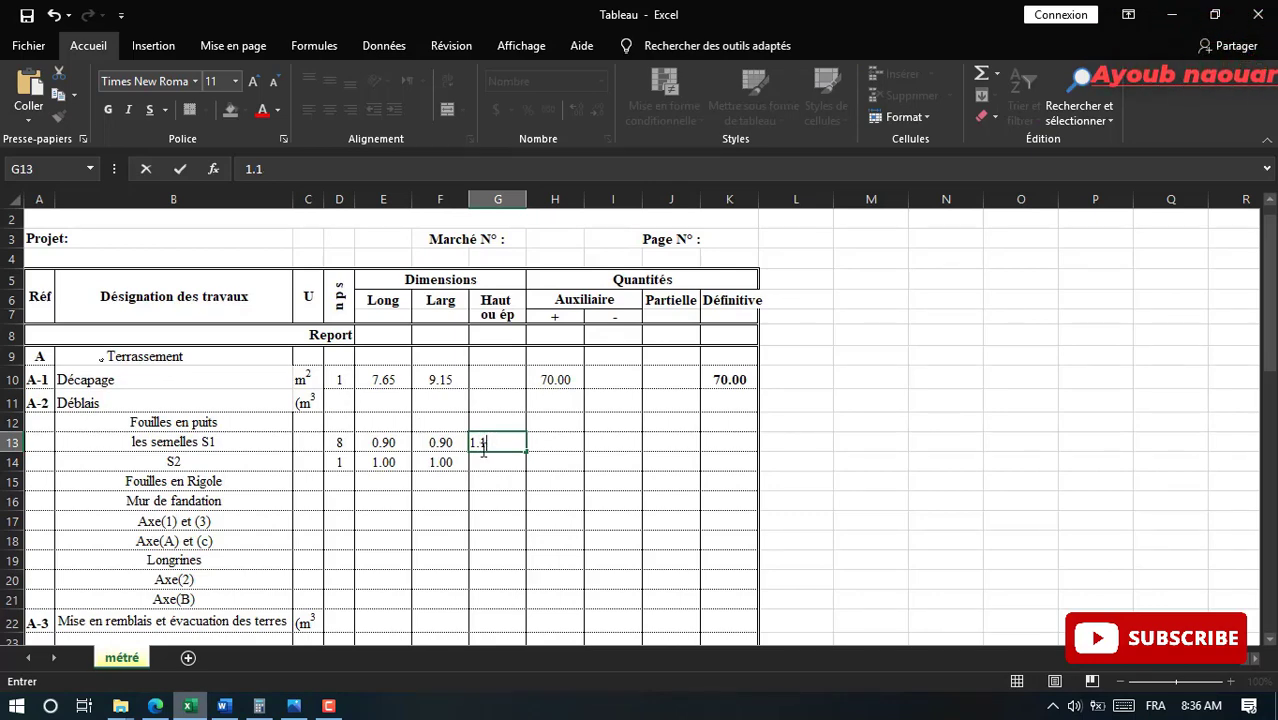
{"action": "type", "text": ".00"}
{"action": "key", "text": "Return"}
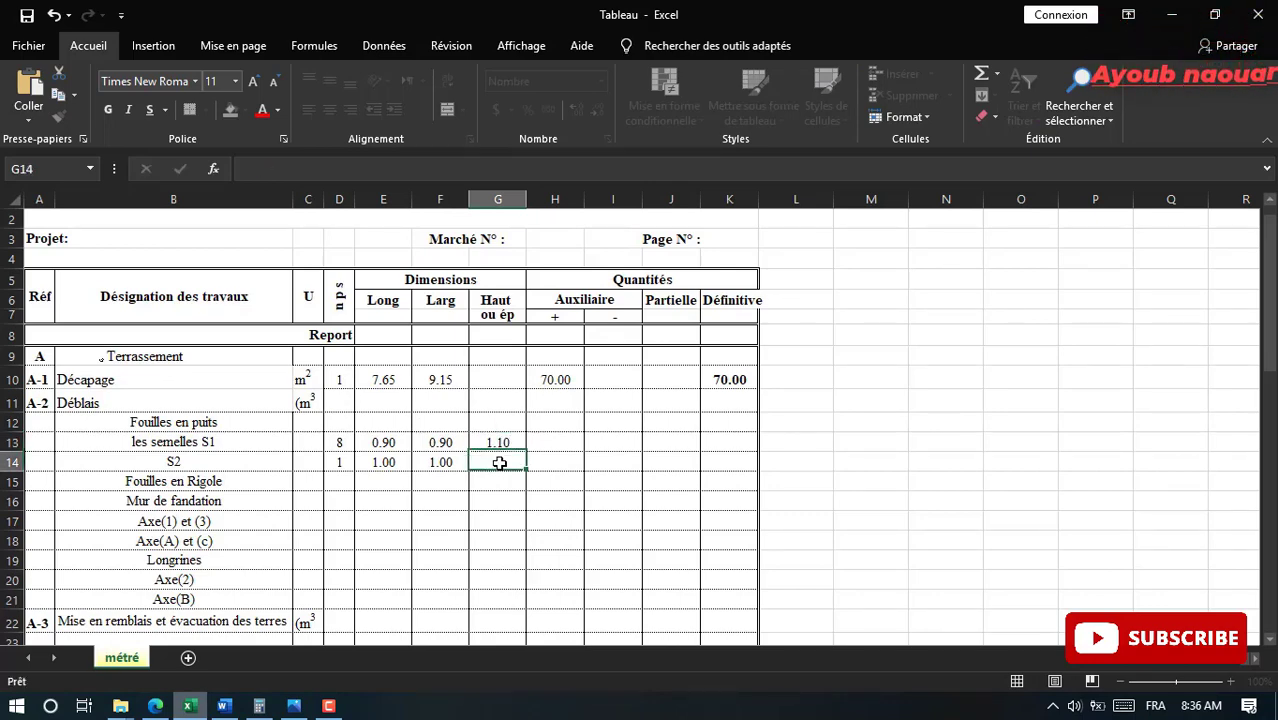
{"action": "type", "text": "1.1"}
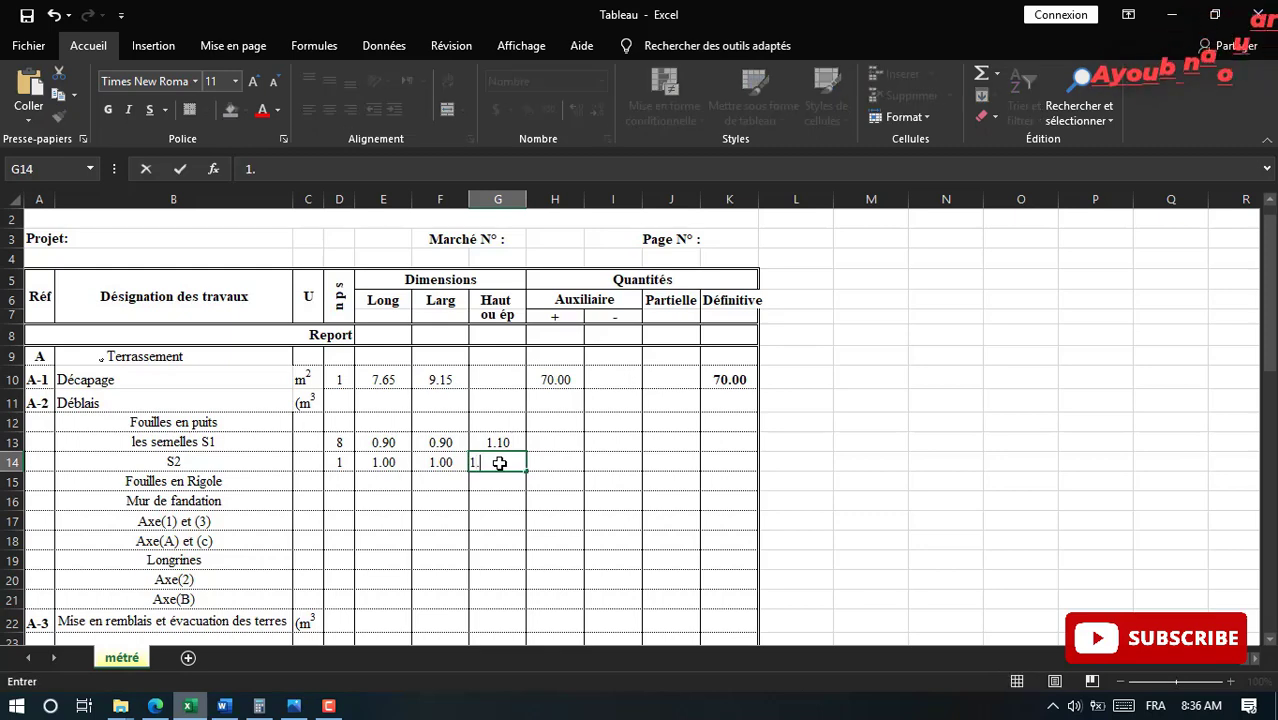
Enter =G13*F13*E13*D13 in H13 as the positive auxiliary quantity of les semelles S1
{"action": "left_click", "coordinate": [546, 445]}
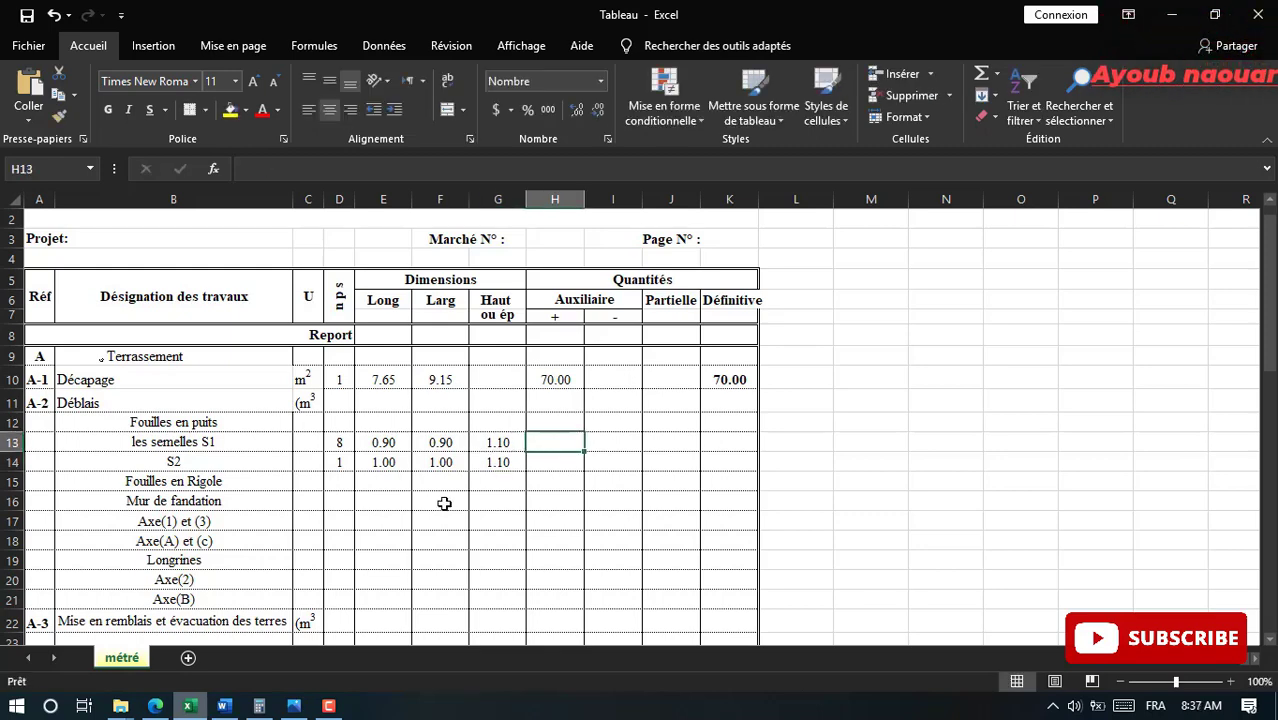
{"action": "type", "text": "="}
{"action": "key", "text": "BackSpace"}
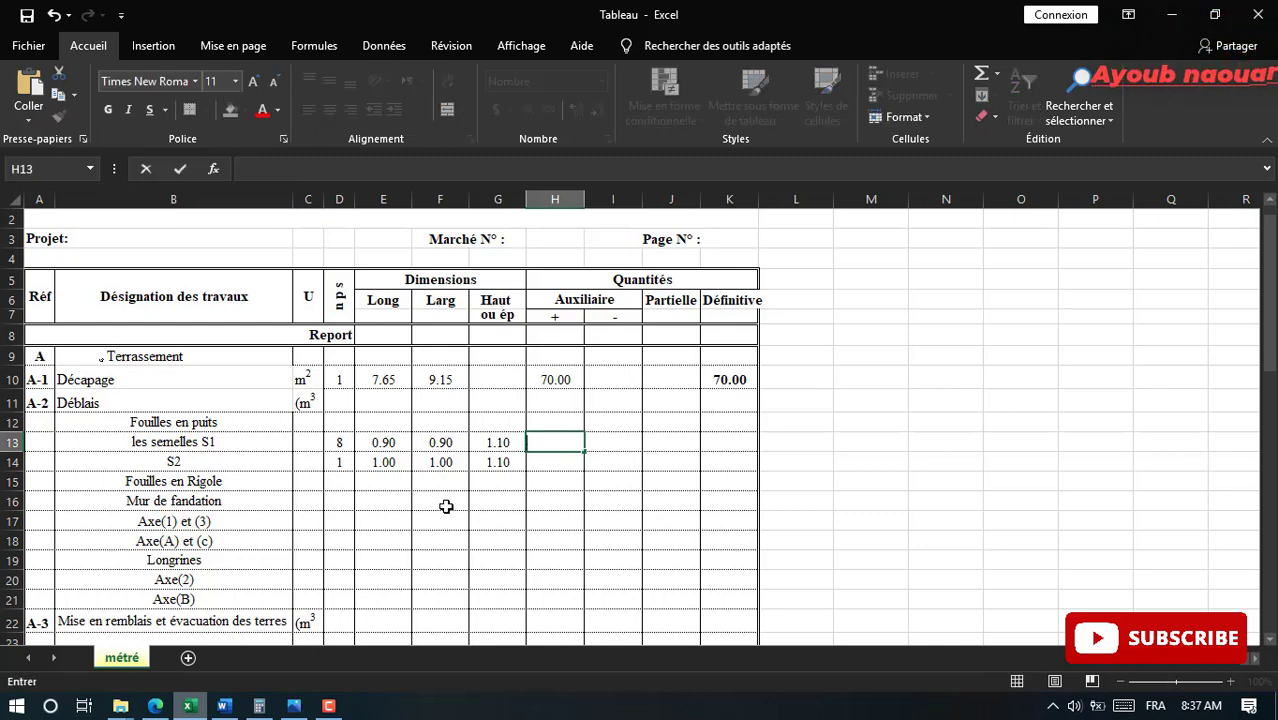
{"action": "type", "text": "="}
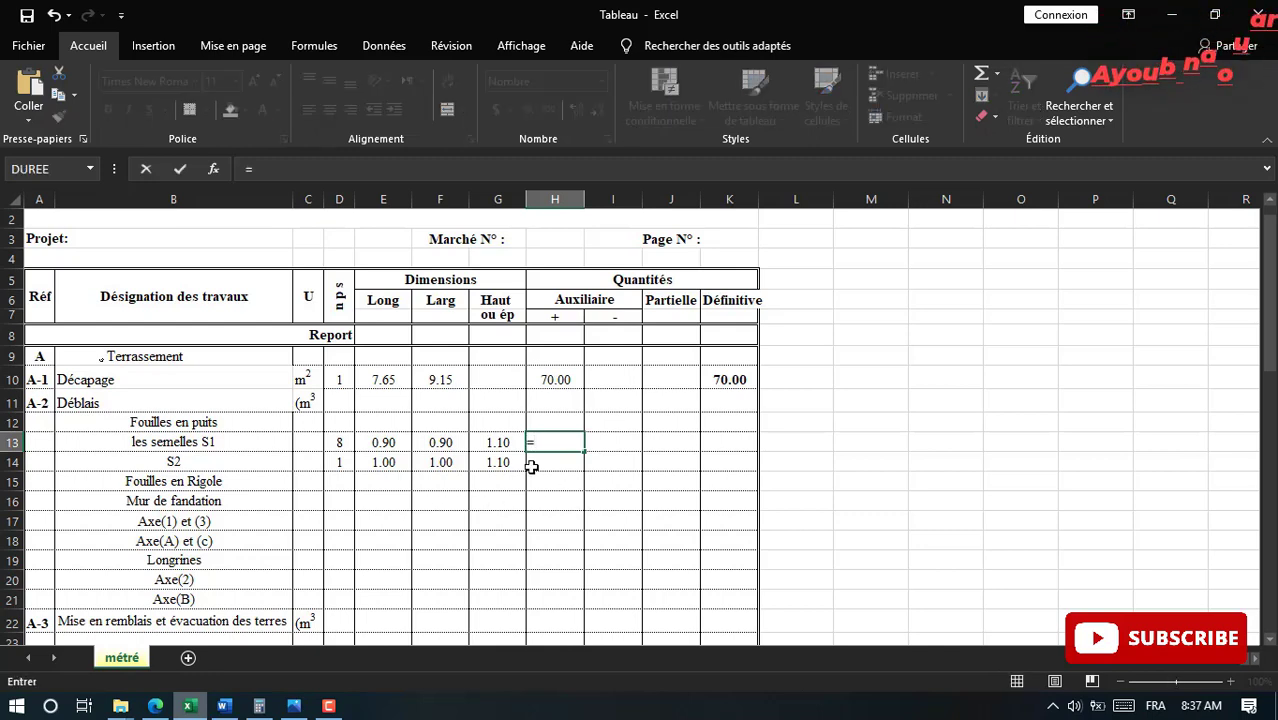
{"action": "left_click", "coordinate": [495, 442]}
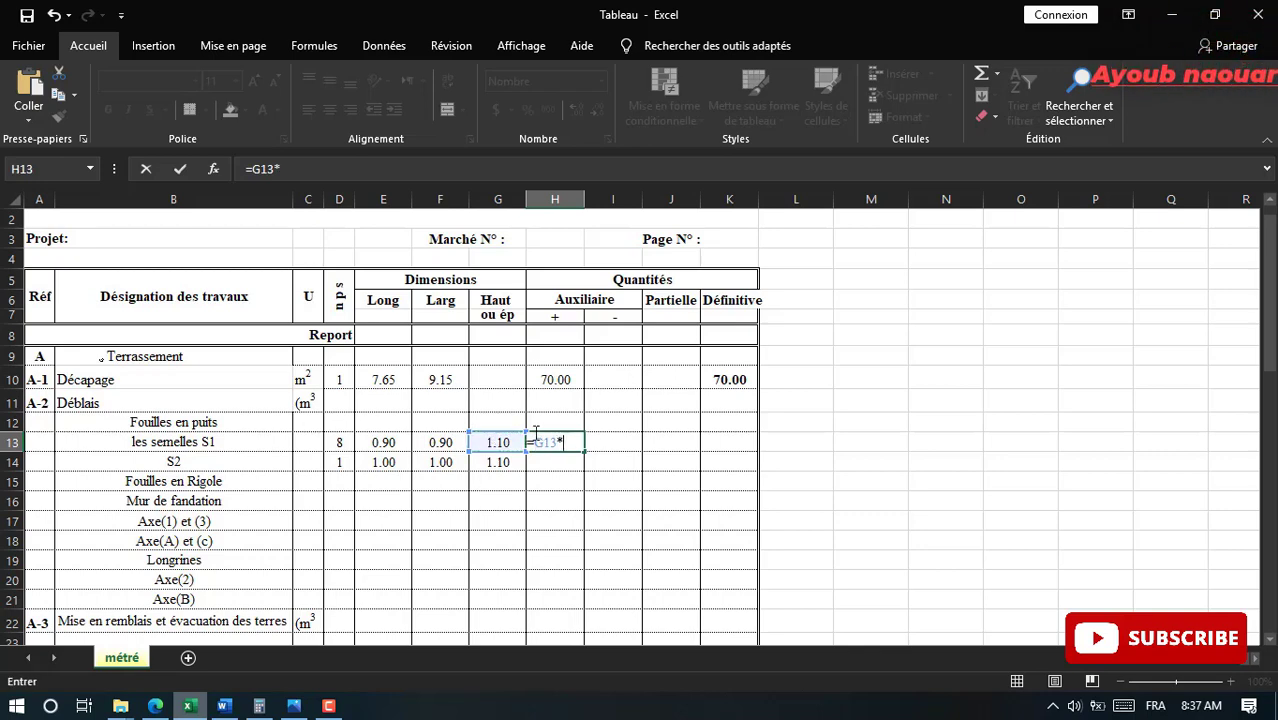
{"action": "type", "text": "*"}
{"action": "left_click", "coordinate": [440, 442]}
{"action": "type", "text": "*"}
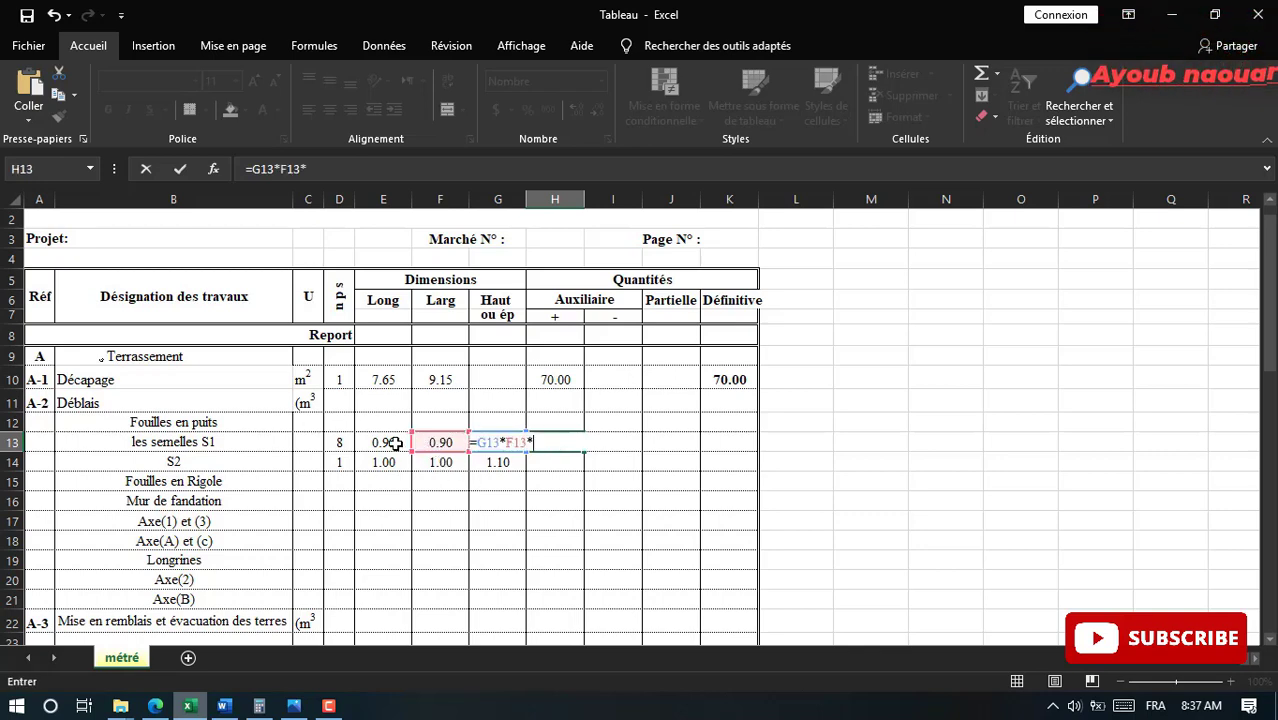
{"action": "left_click", "coordinate": [386, 442]}
{"action": "type", "text": "*"}
{"action": "left_click", "coordinate": [339, 442]}
{"action": "type", "text": "*"}
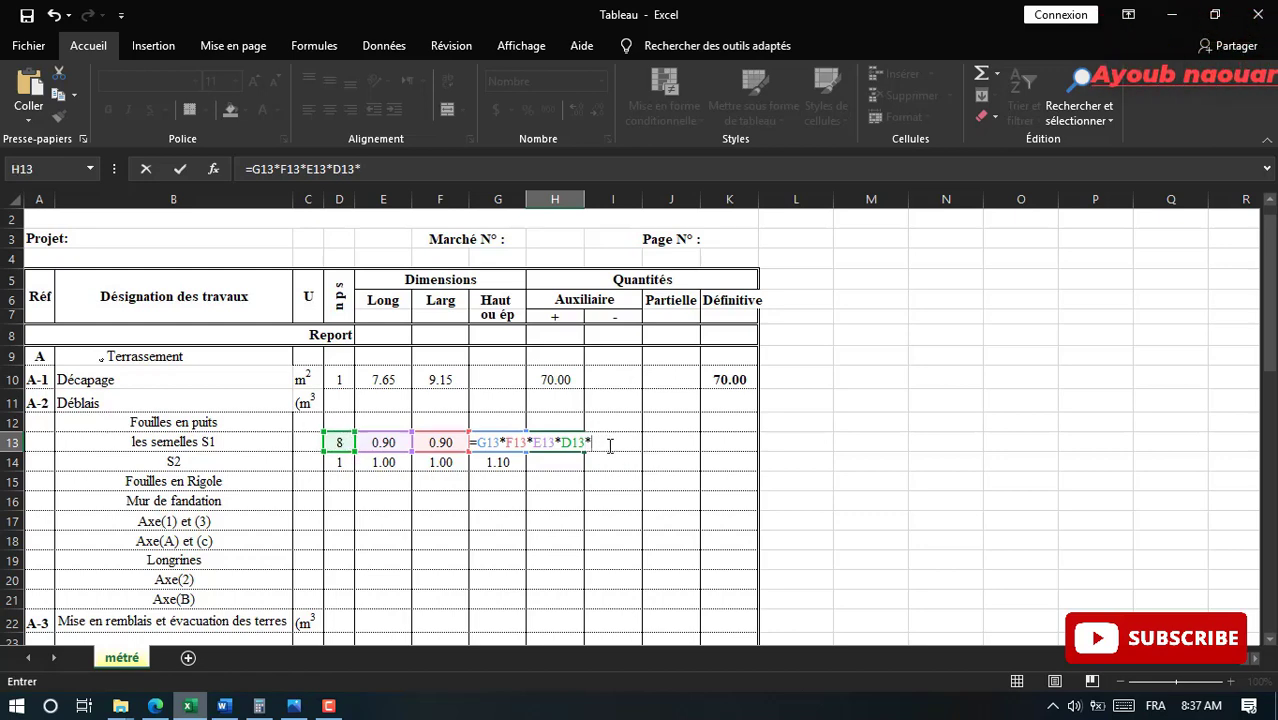
{"action": "key", "text": "Return"}
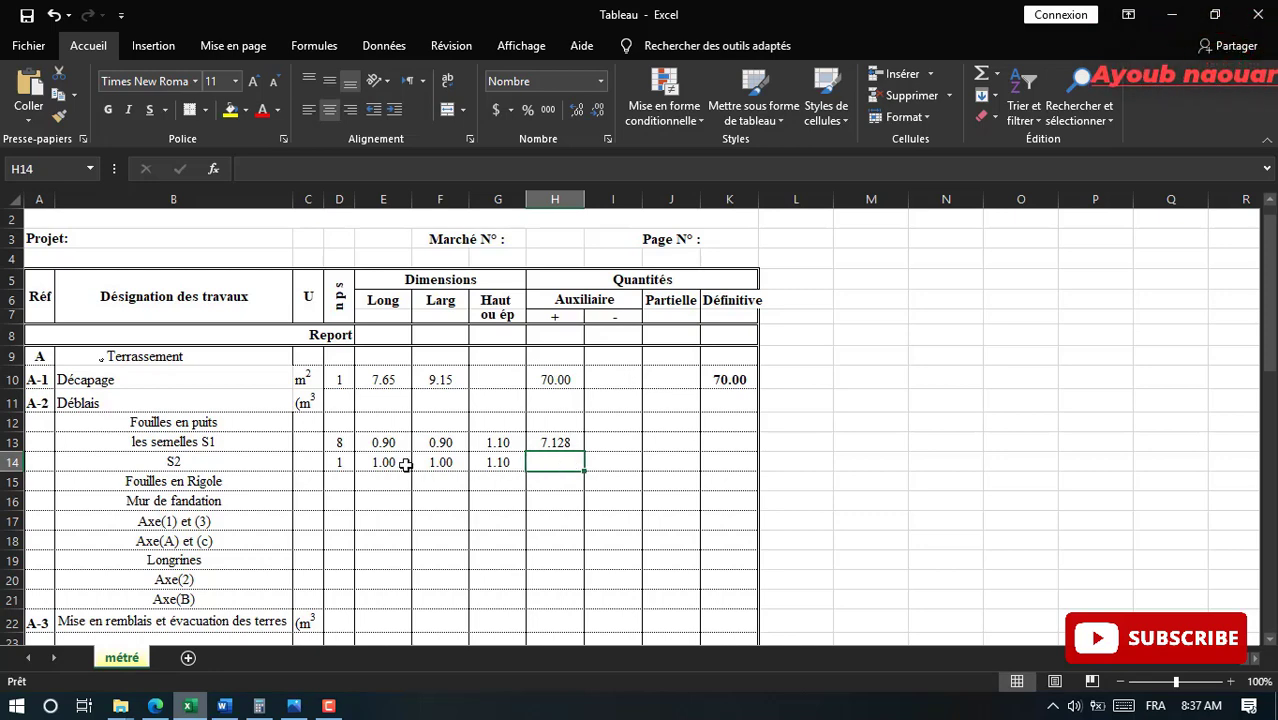
Copy the S1 auxiliary quantity formula from H13 down to the S2 row in H14
{"action": "left_click", "coordinate": [568, 443]}
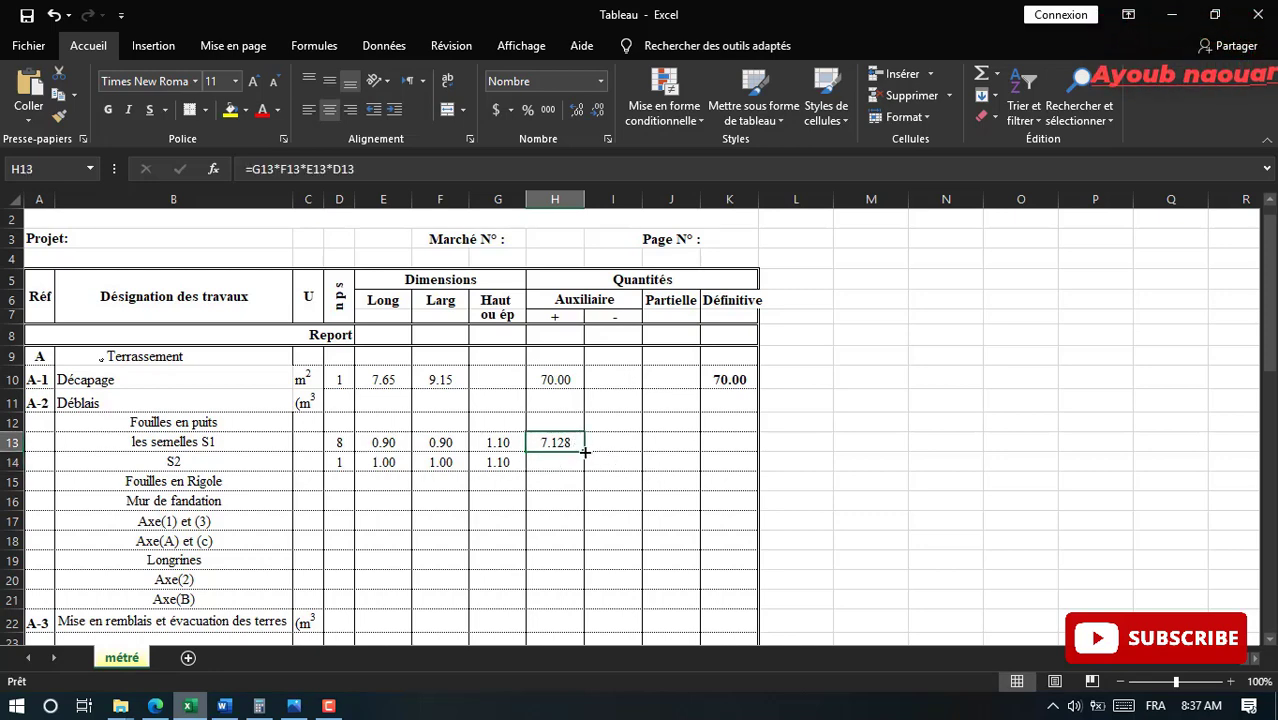
{"action": "left_click_drag", "start_coordinate": [581, 476], "coordinate": [581, 476]}
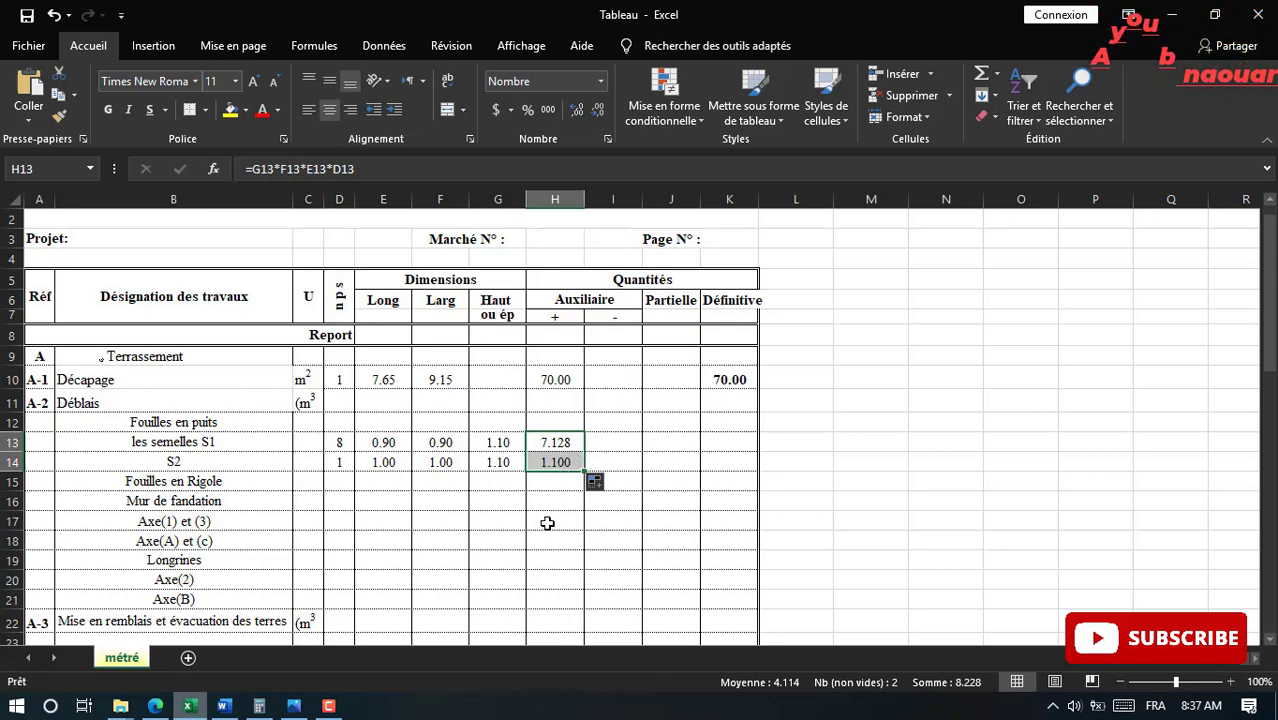
{"action": "left_click", "coordinate": [568, 483]}
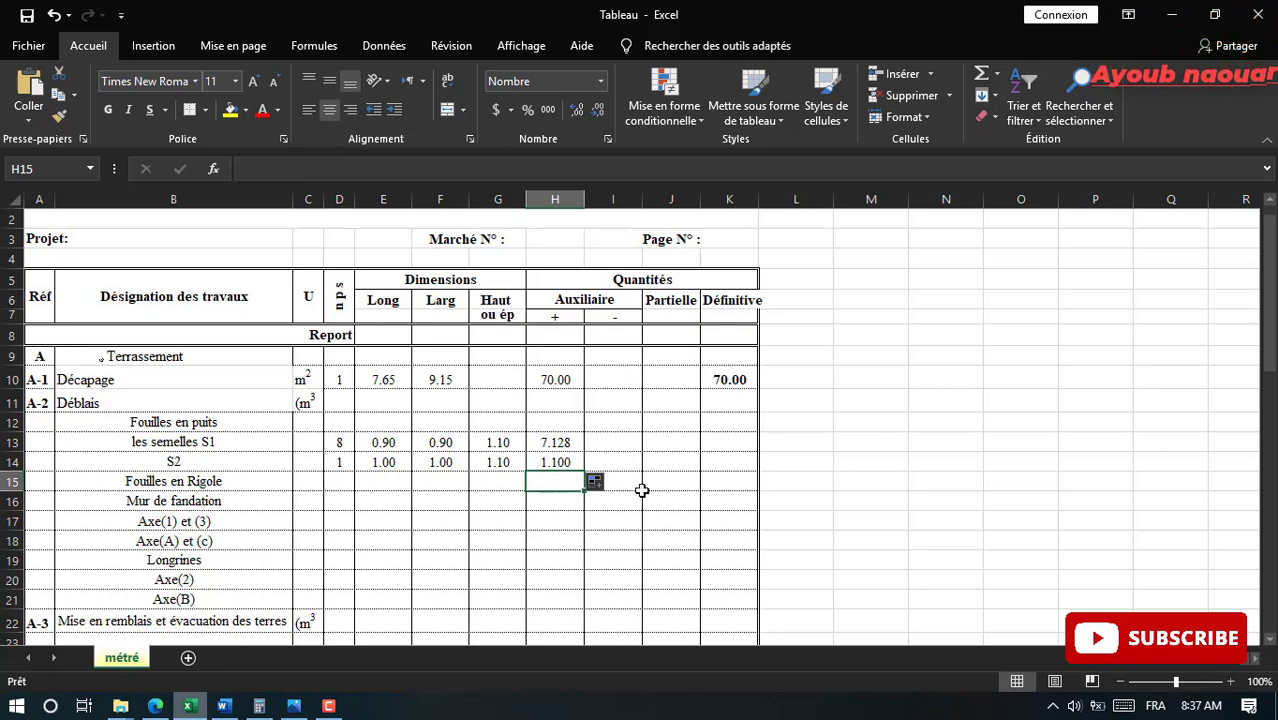
Enter =H13+H14 in K14 as the definitive quantity for the S1 and S2 footing excavations
{"action": "left_click", "coordinate": [730, 463]}
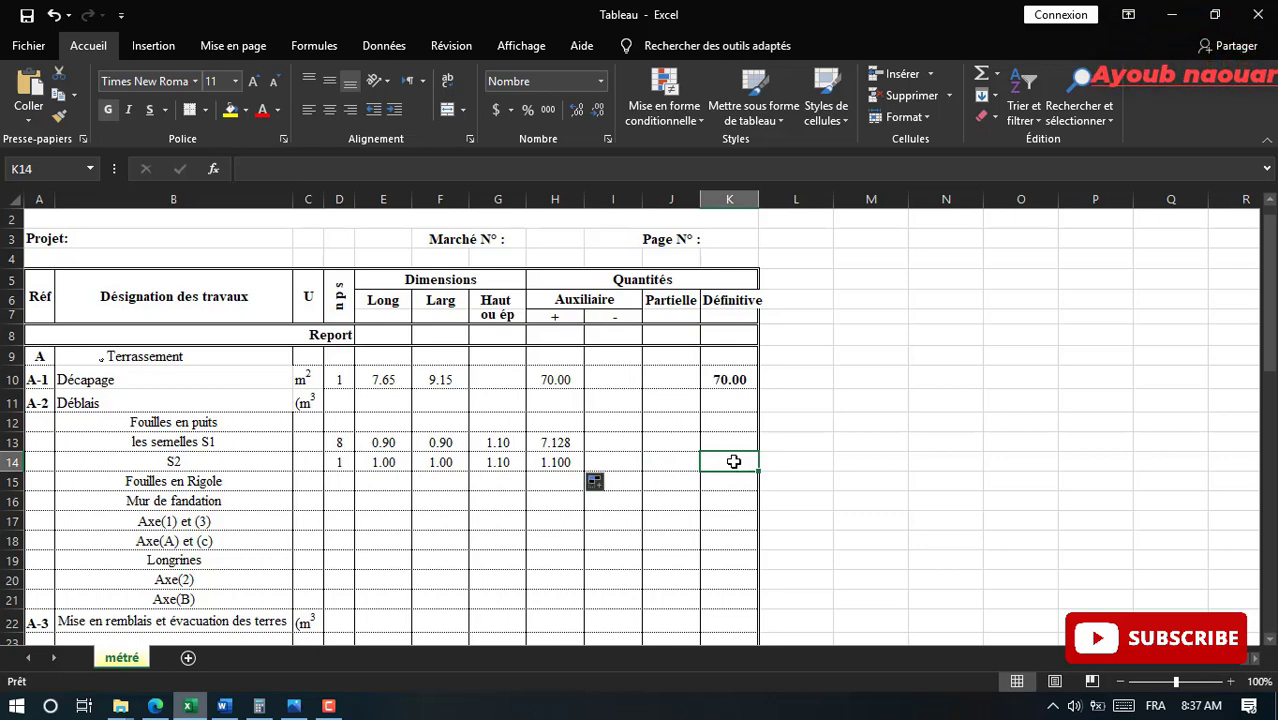
{"action": "type", "text": "="}
{"action": "left_click", "coordinate": [558, 443]}
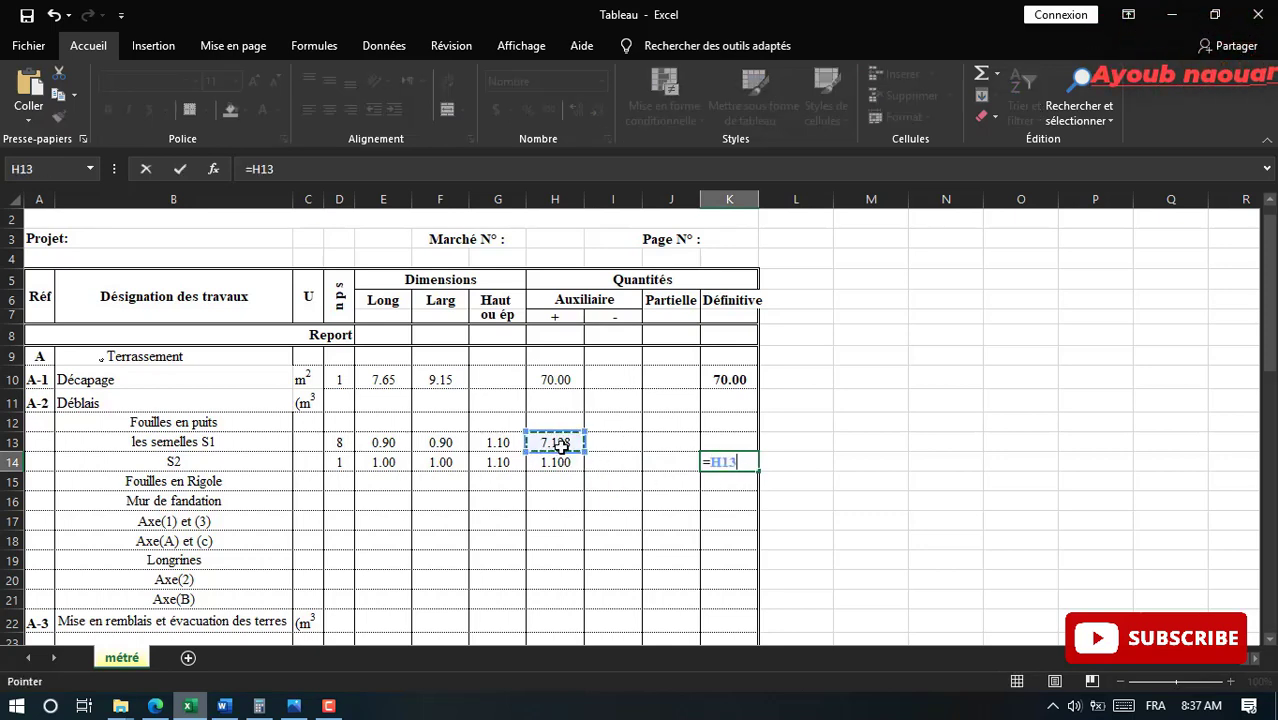
{"action": "type", "text": "+"}
{"action": "left_click", "coordinate": [570, 463]}
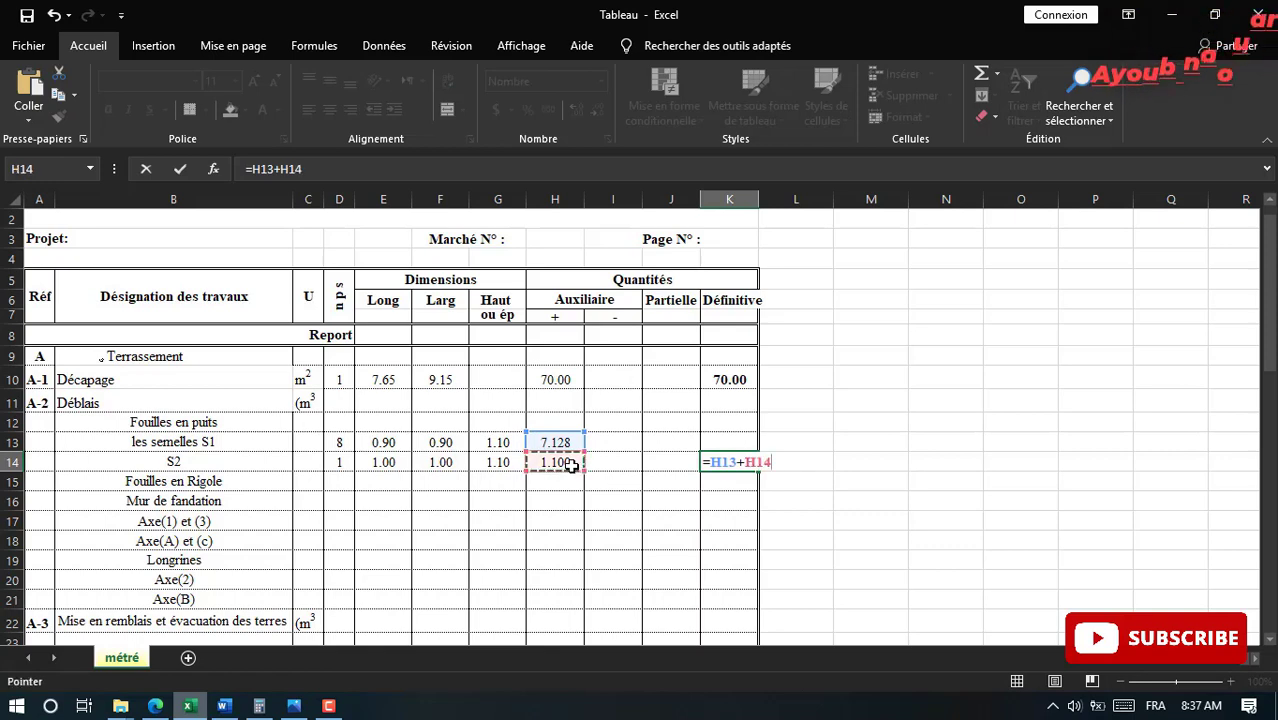
{"action": "type", "text": "+"}
{"action": "key", "text": "Return"}
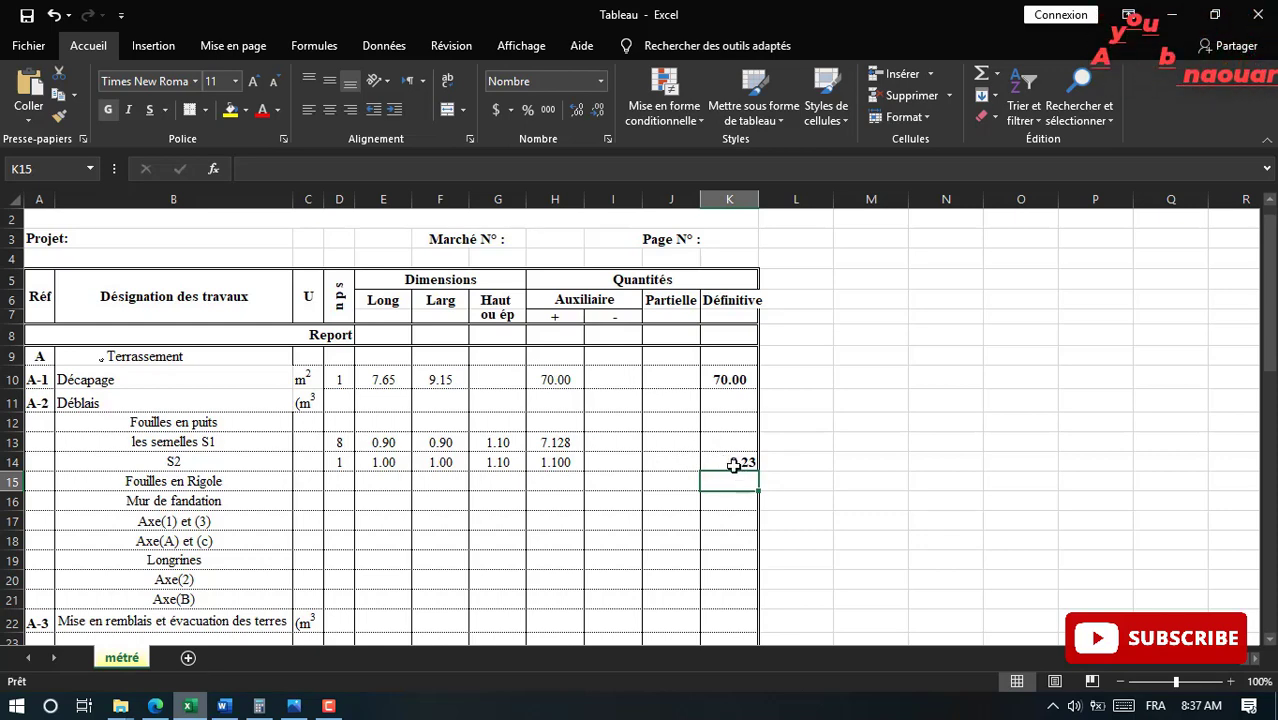
Format the definitive excavation quantity in K14 as a number with 3 decimal places
{"action": "double_click", "coordinate": [733, 464]}
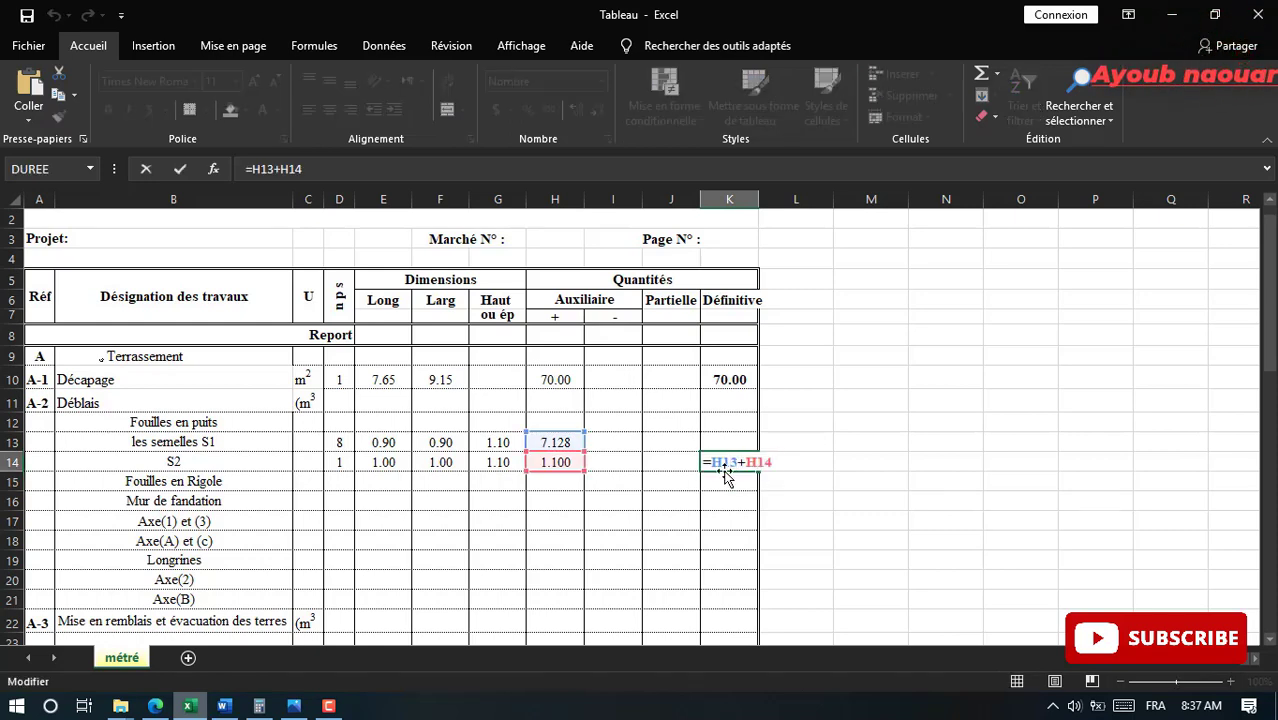
{"action": "key", "text": "Return"}
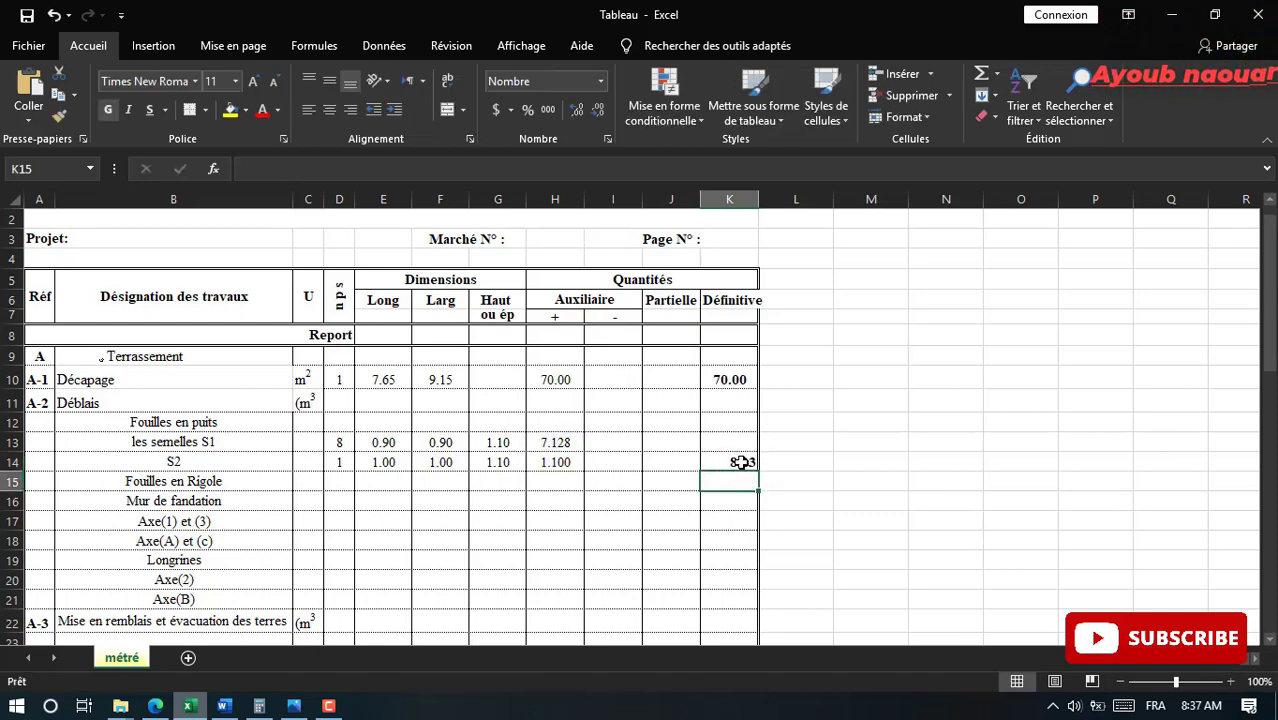
{"action": "right_click", "coordinate": [738, 462]}
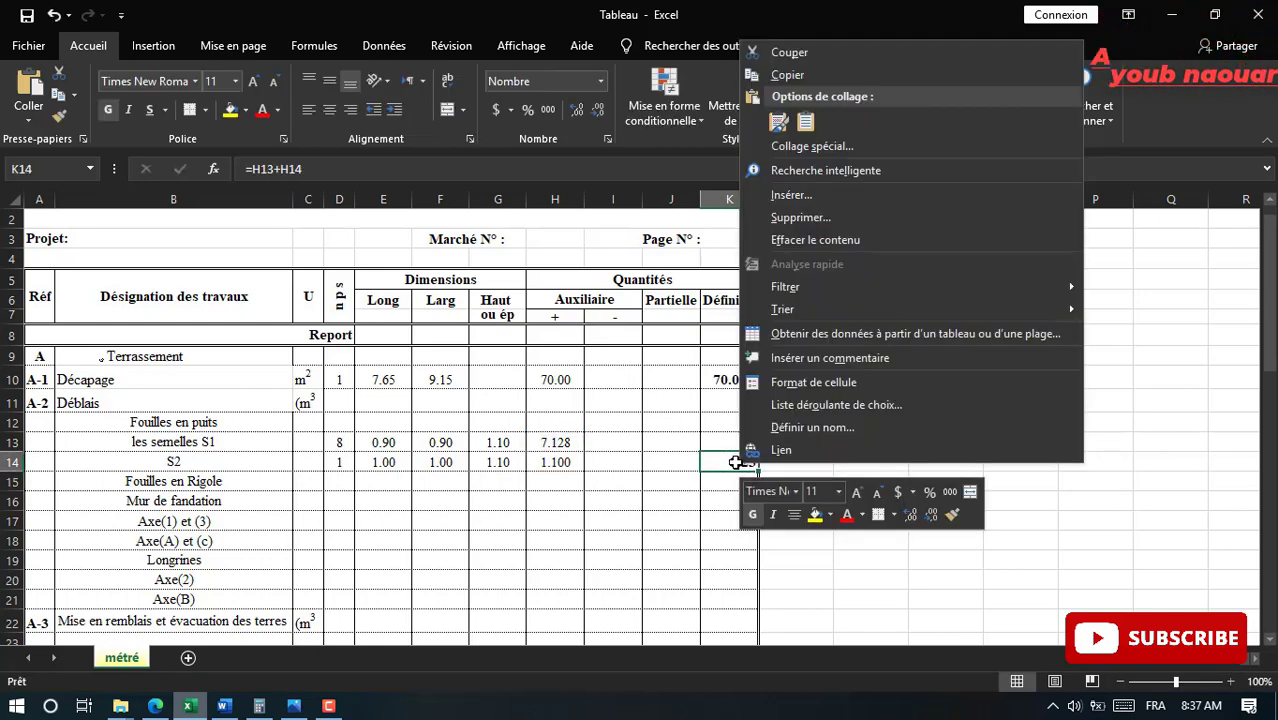
{"action": "left_click", "coordinate": [801, 384]}
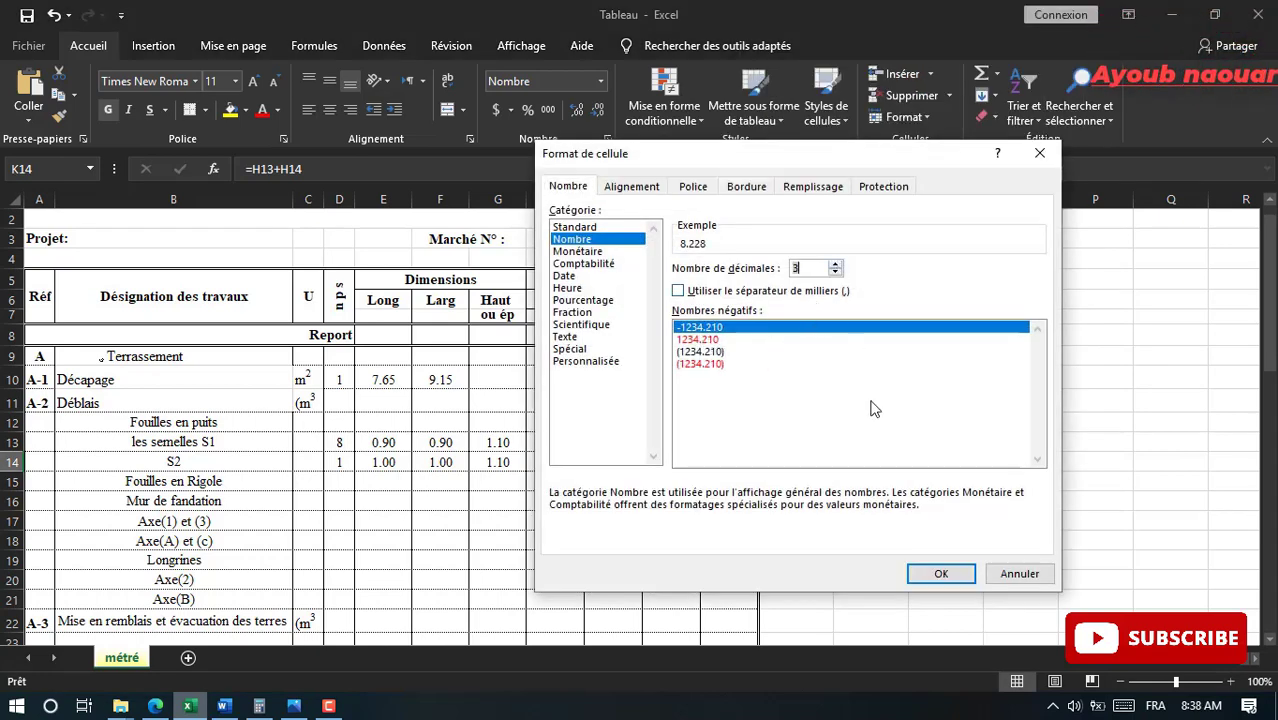
{"action": "left_click", "coordinate": [941, 573]}
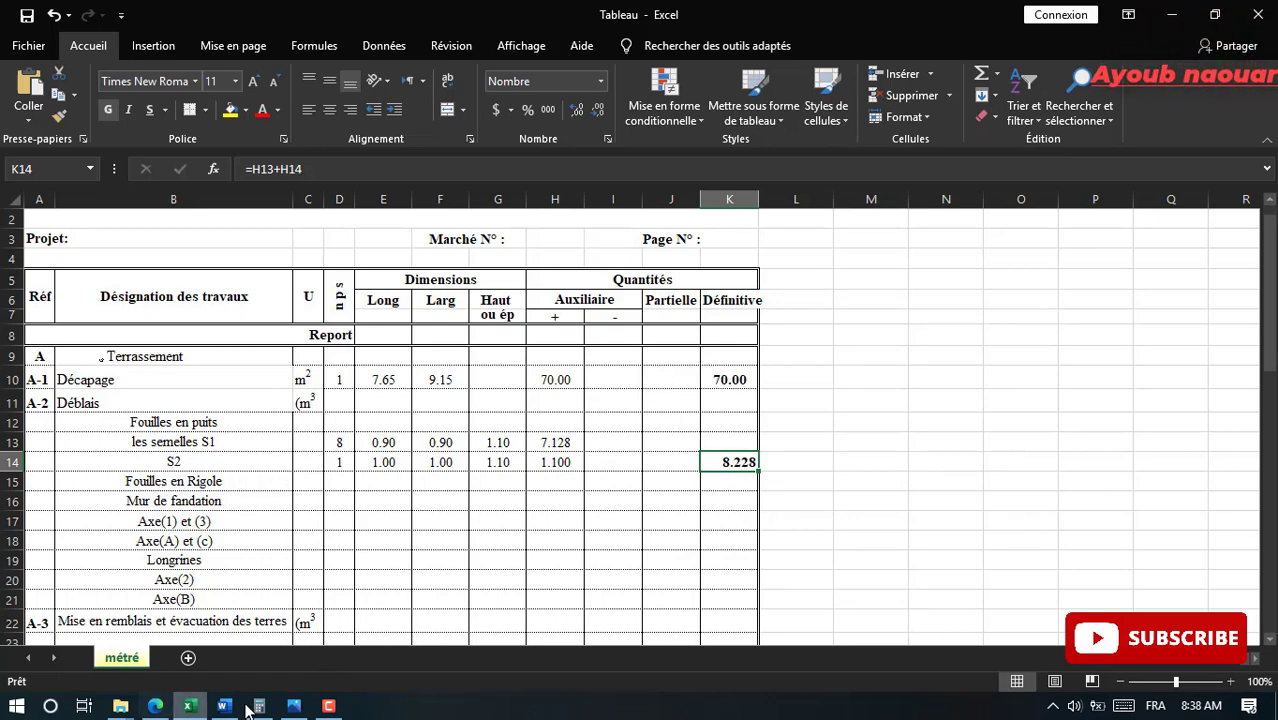
{"action": "left_click", "coordinate": [328, 706]}
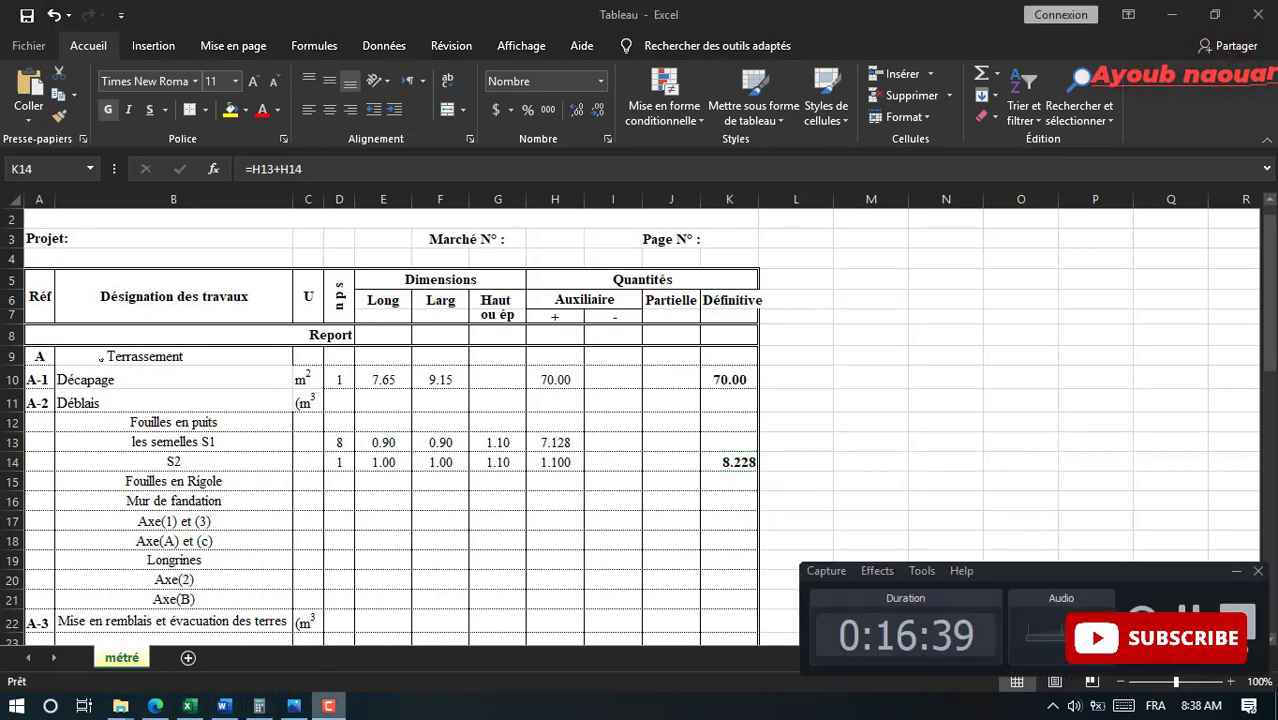
{"action": "left_click", "coordinate": [328, 706]}
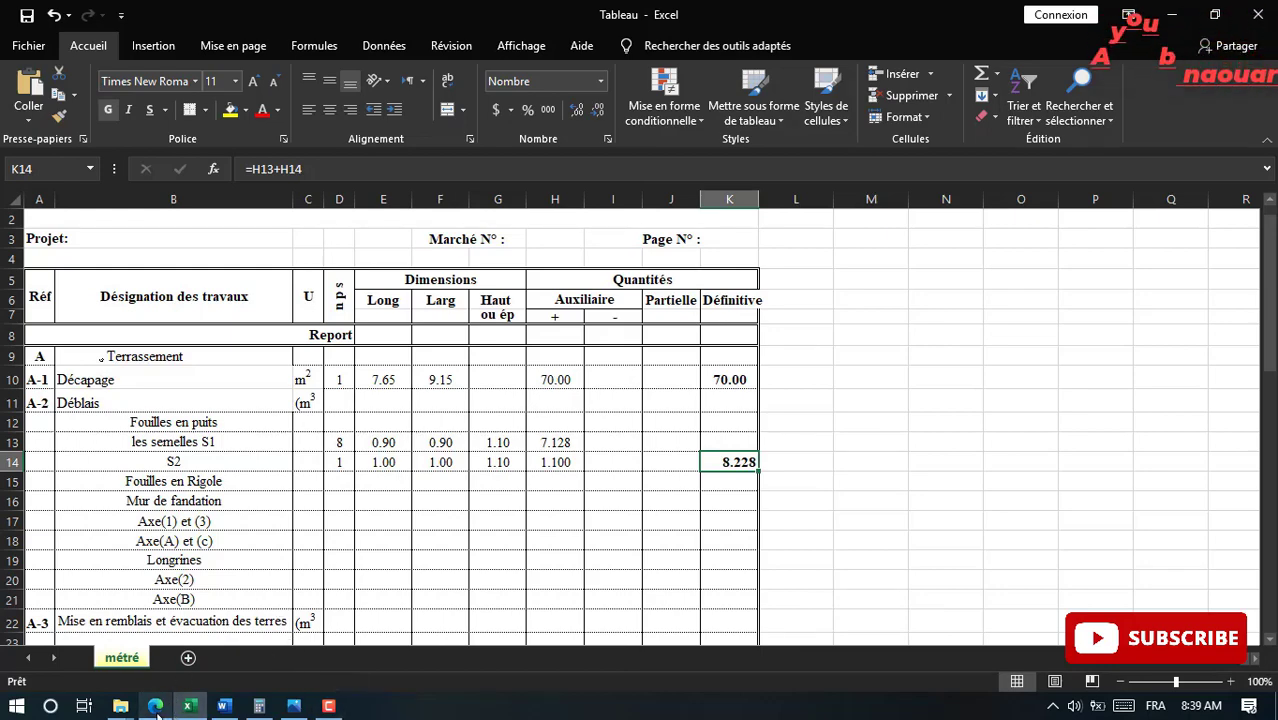
Consult the foundation PDF plan and the hand-drawn sketch photo, and subtract 0.90 from the 6.75 span in Calculator
{"action": "left_click", "coordinate": [157, 705]}
{"action": "scroll", "coordinate": [698, 465], "scroll_direction": "up", "scroll_amount": 10}
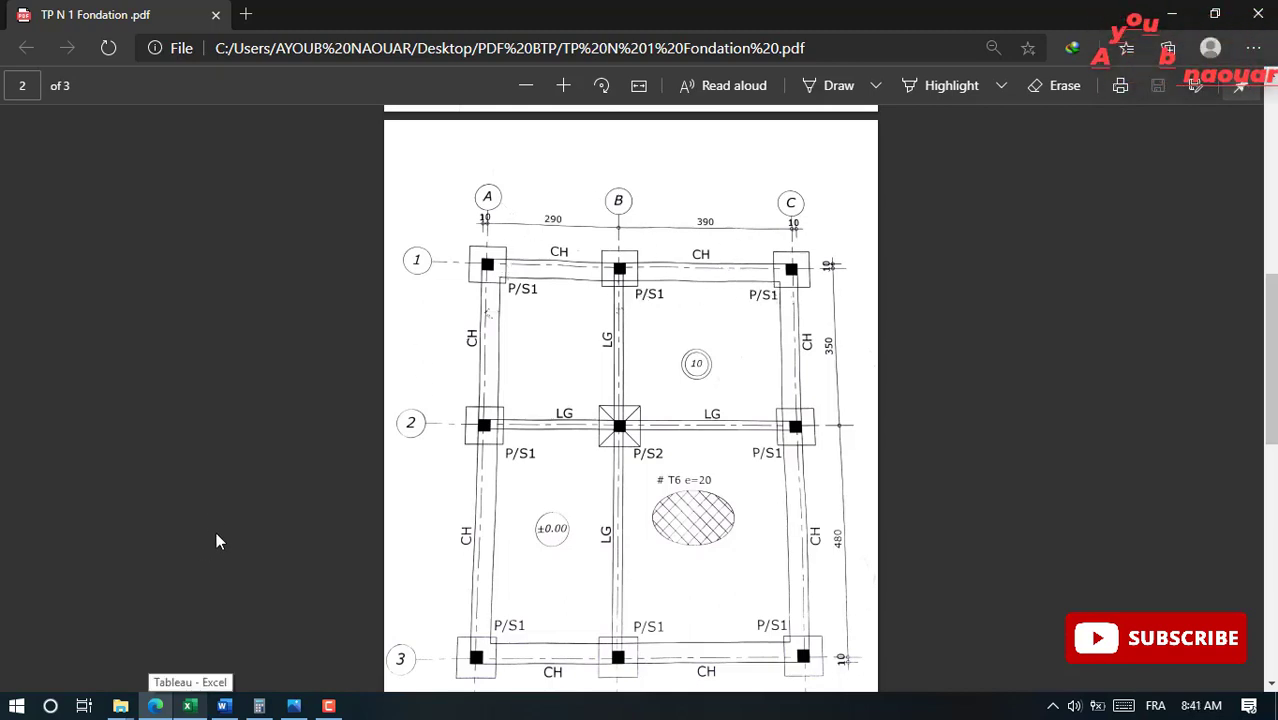
{"action": "left_click", "coordinate": [295, 706]}
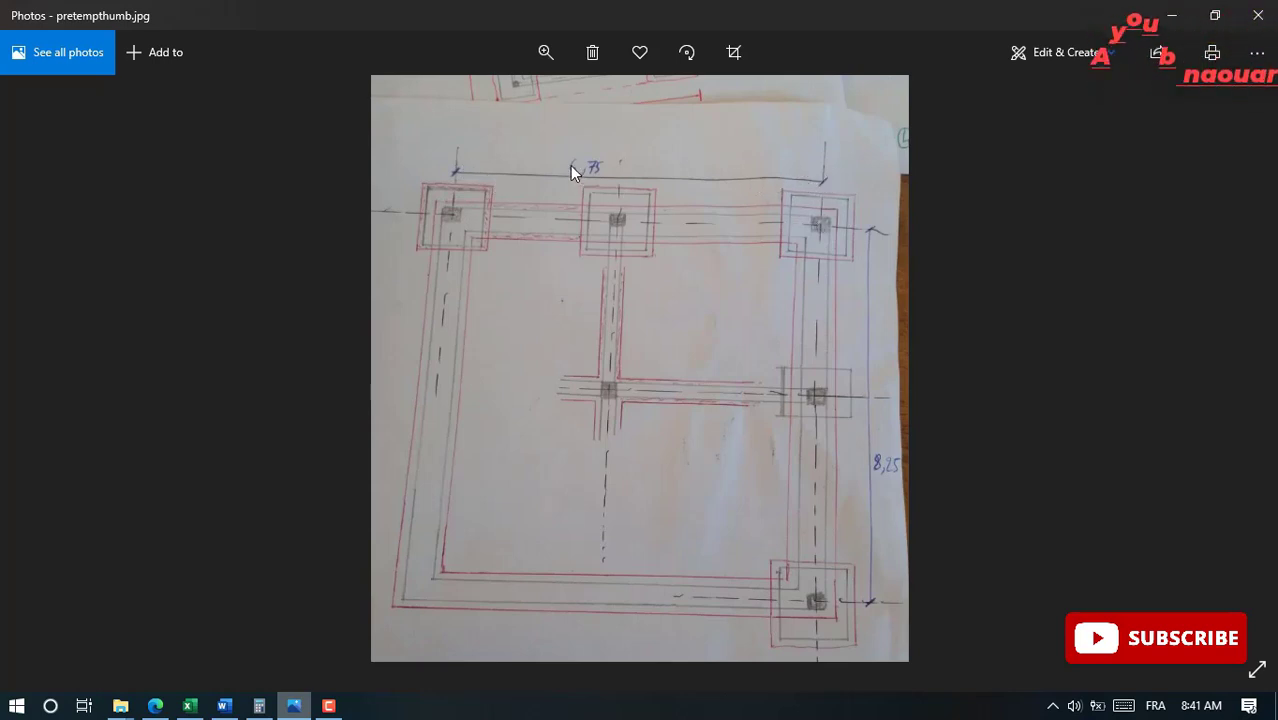
{"action": "left_click", "coordinate": [259, 706]}
{"action": "left_click", "coordinate": [1104, 326]}
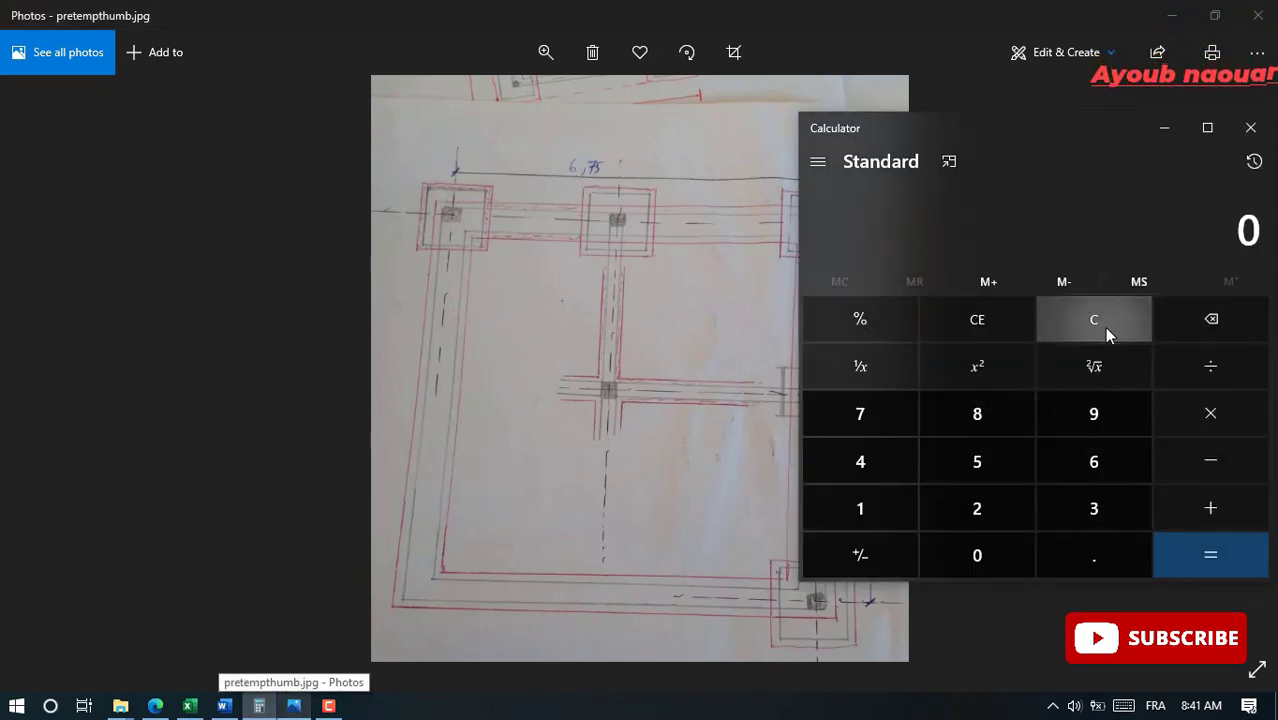
{"action": "left_click", "coordinate": [1093, 458]}
{"action": "left_click", "coordinate": [1088, 562]}
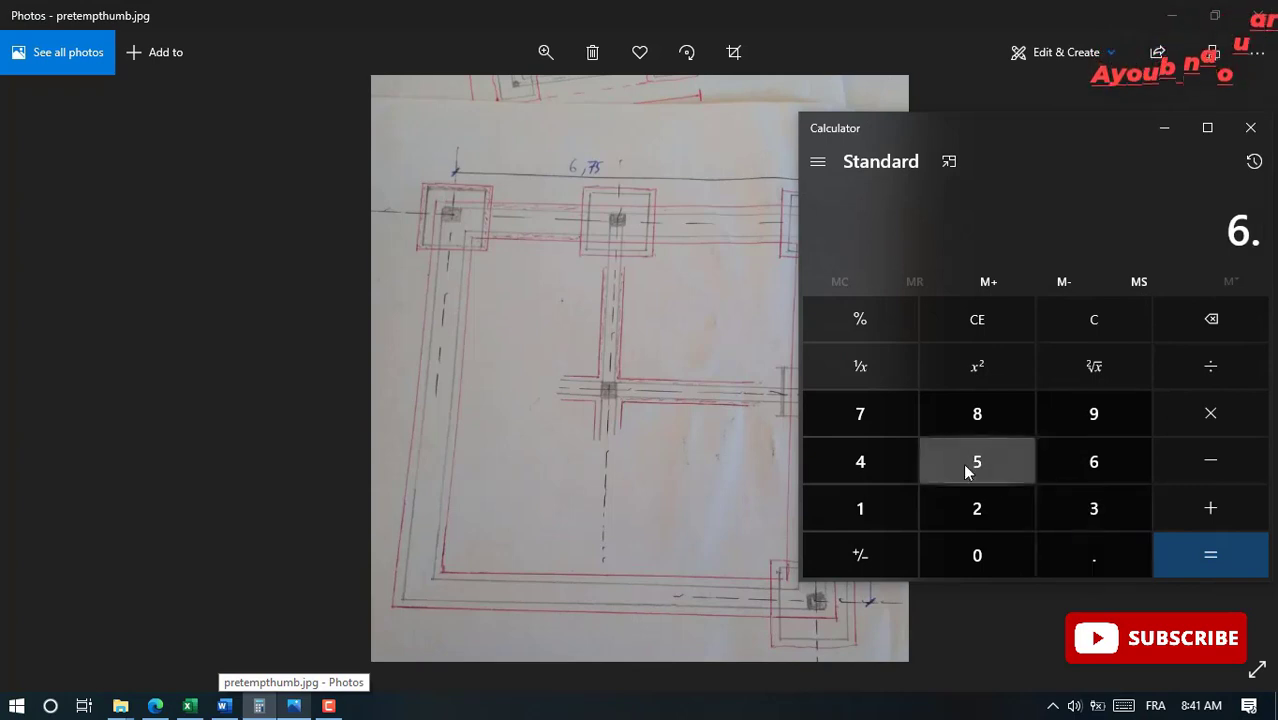
{"action": "left_click", "coordinate": [881, 416]}
{"action": "left_click", "coordinate": [963, 467]}
{"action": "left_click", "coordinate": [1200, 466]}
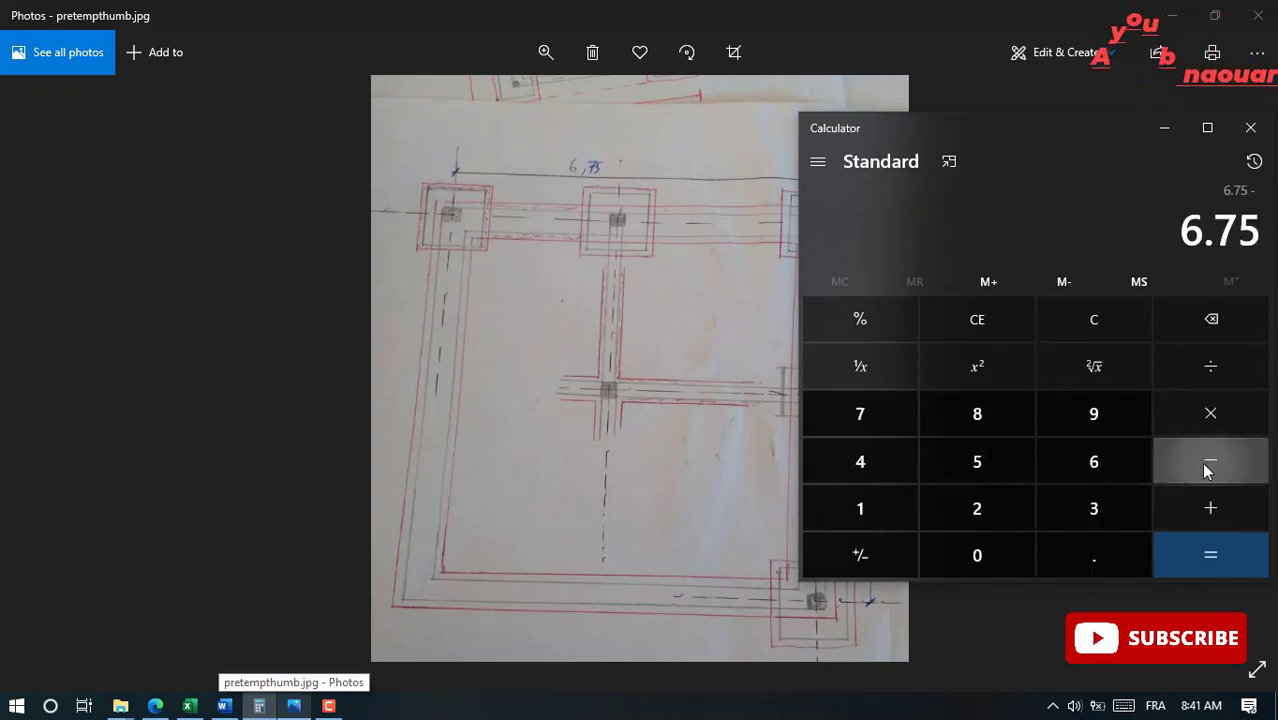
{"action": "left_click", "coordinate": [1000, 552]}
{"action": "left_click", "coordinate": [1066, 556]}
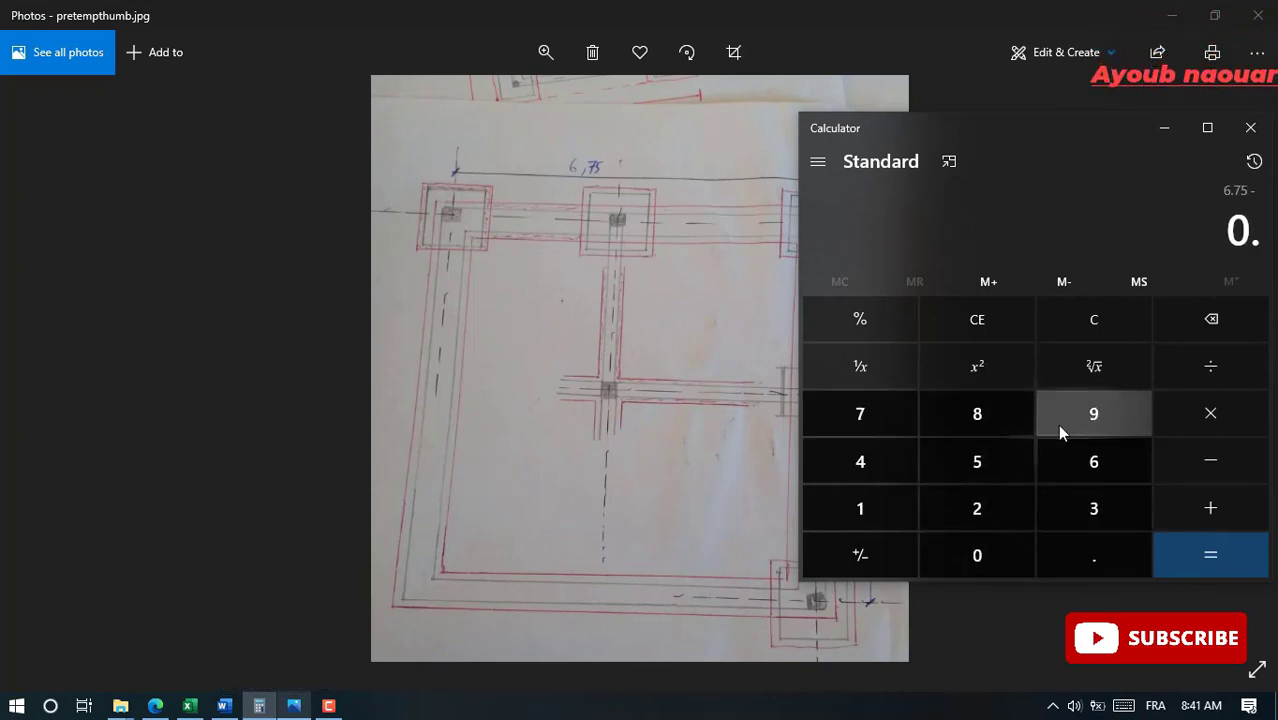
{"action": "left_click", "coordinate": [1061, 428]}
{"action": "left_click", "coordinate": [988, 559]}
{"action": "left_click", "coordinate": [1185, 550]}
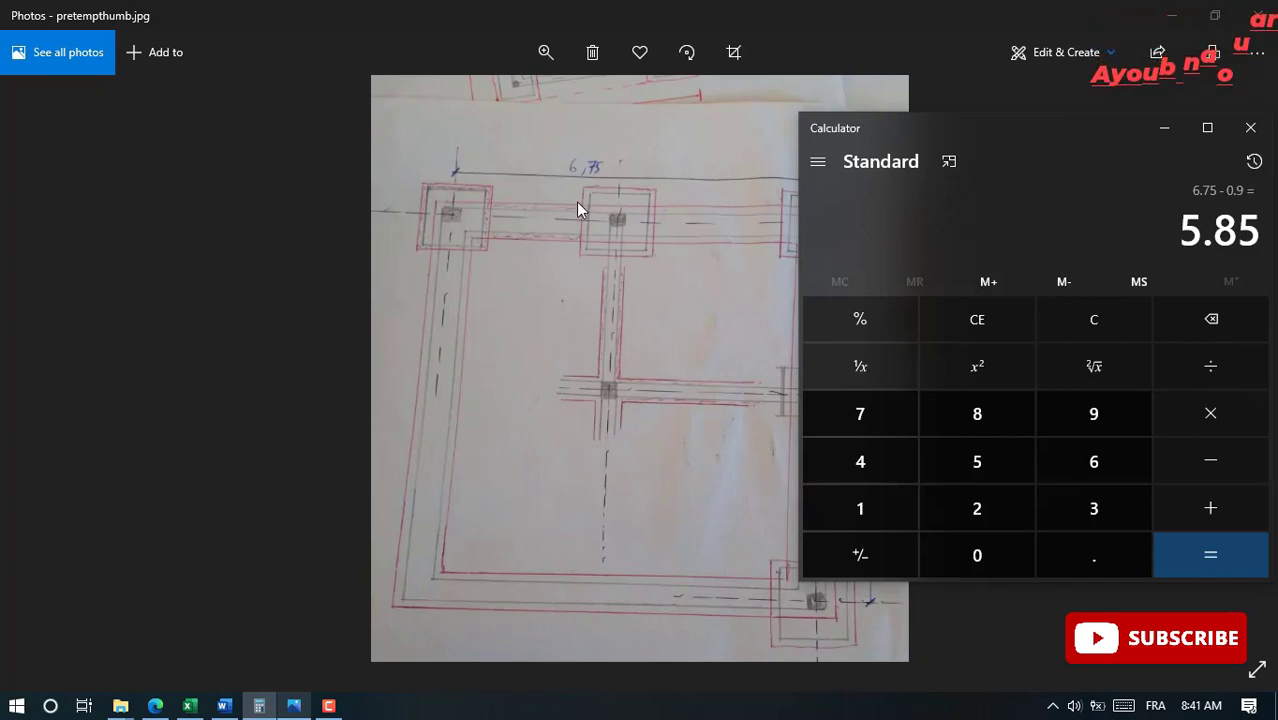
Subtract a further 0.90 from the calculated span for the remaining footing width
{"action": "left_click", "coordinate": [1191, 460]}
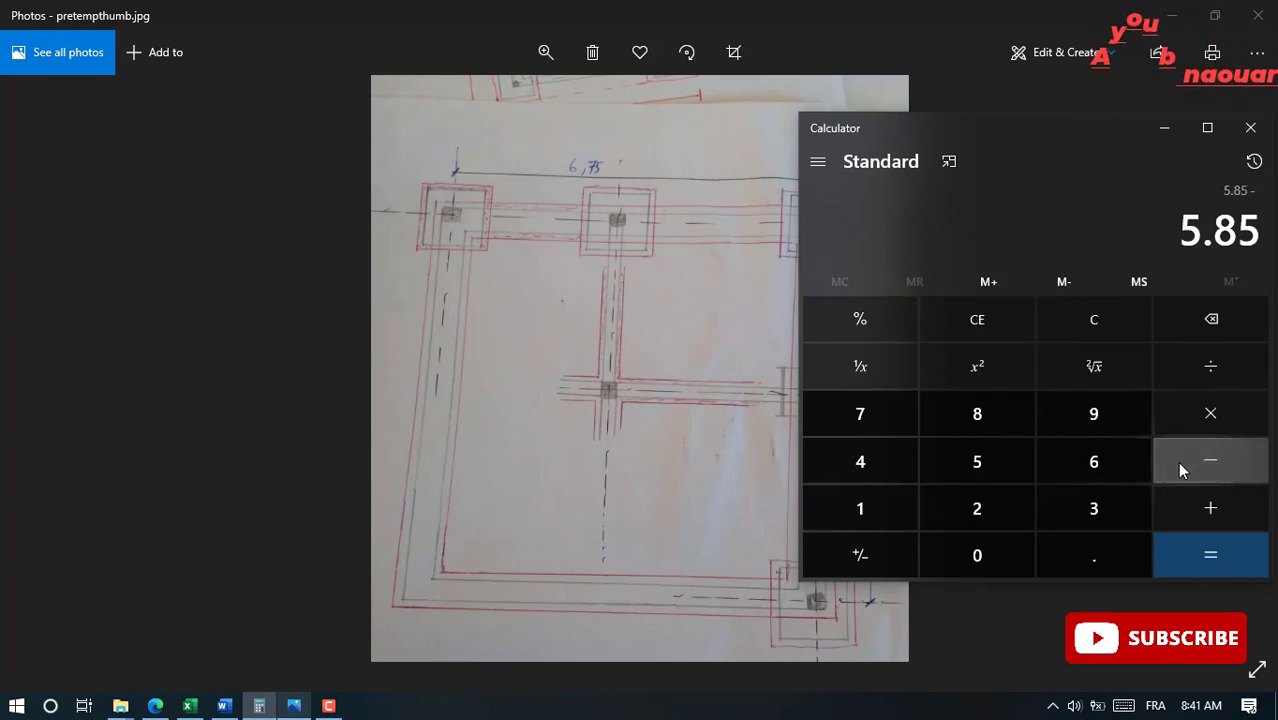
{"action": "left_click", "coordinate": [976, 552]}
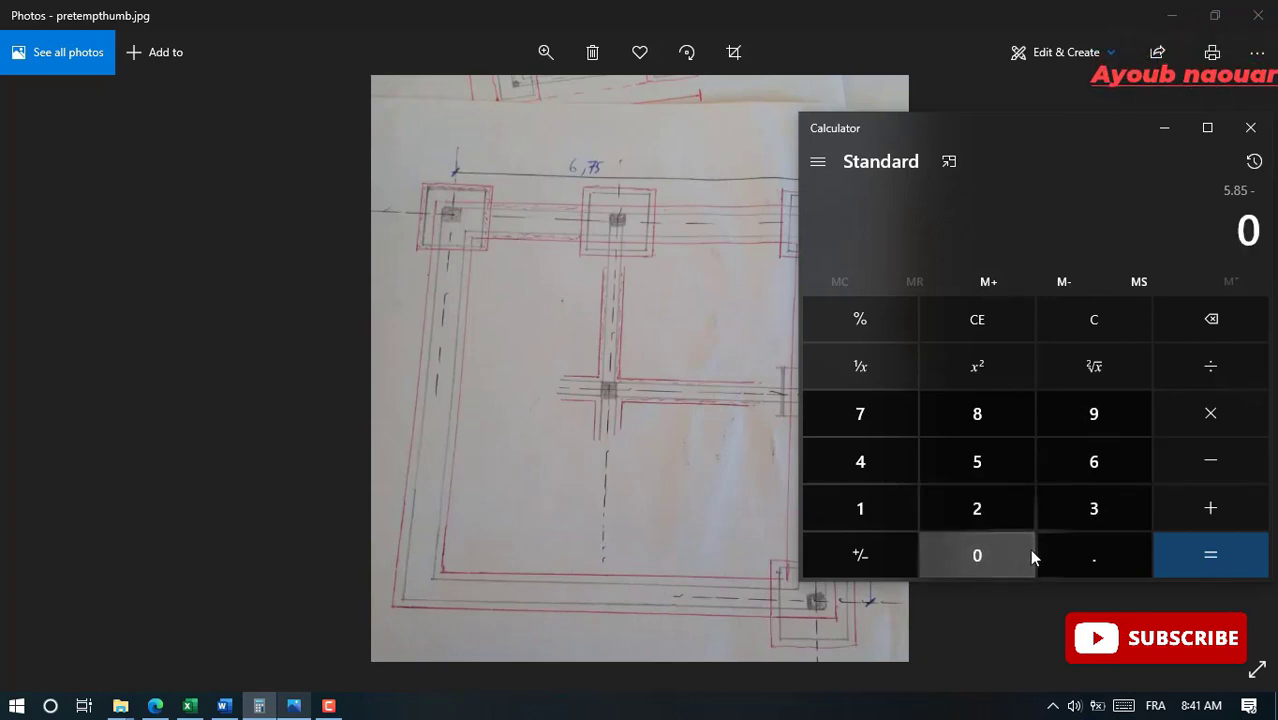
{"action": "left_click", "coordinate": [1050, 548]}
{"action": "left_click", "coordinate": [1052, 432]}
{"action": "left_click", "coordinate": [1006, 545]}
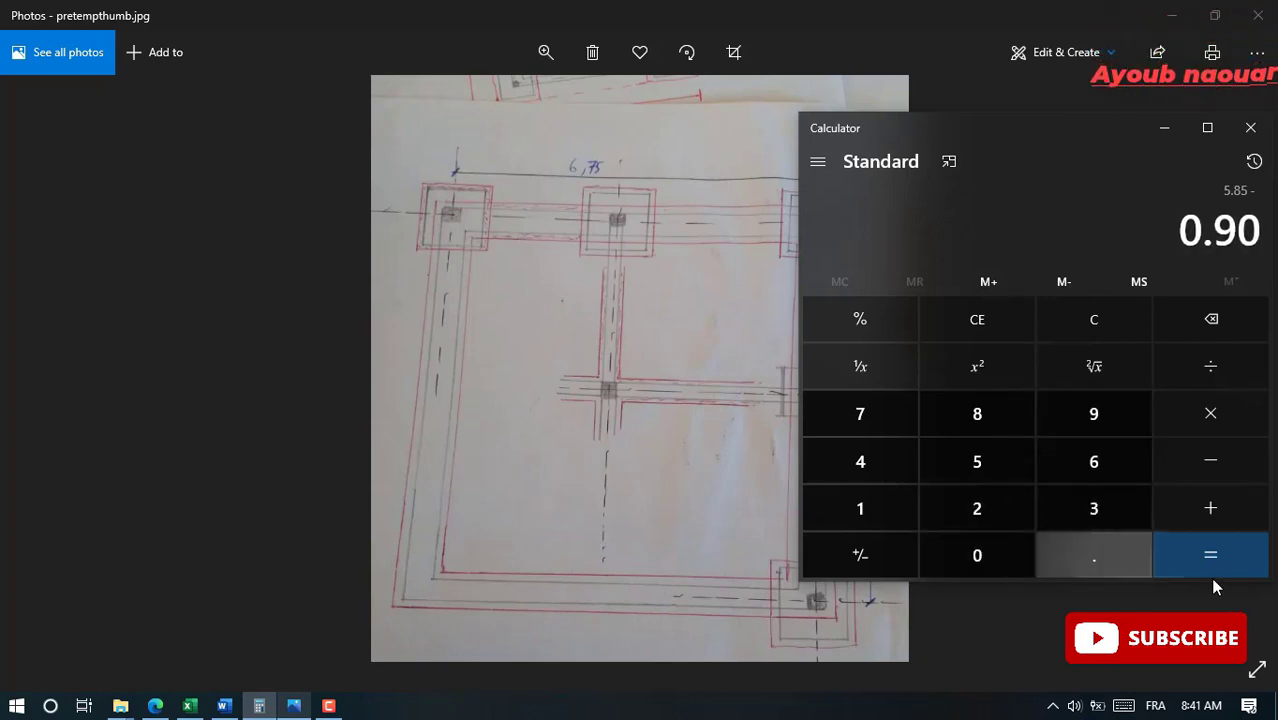
{"action": "left_click", "coordinate": [1210, 560]}
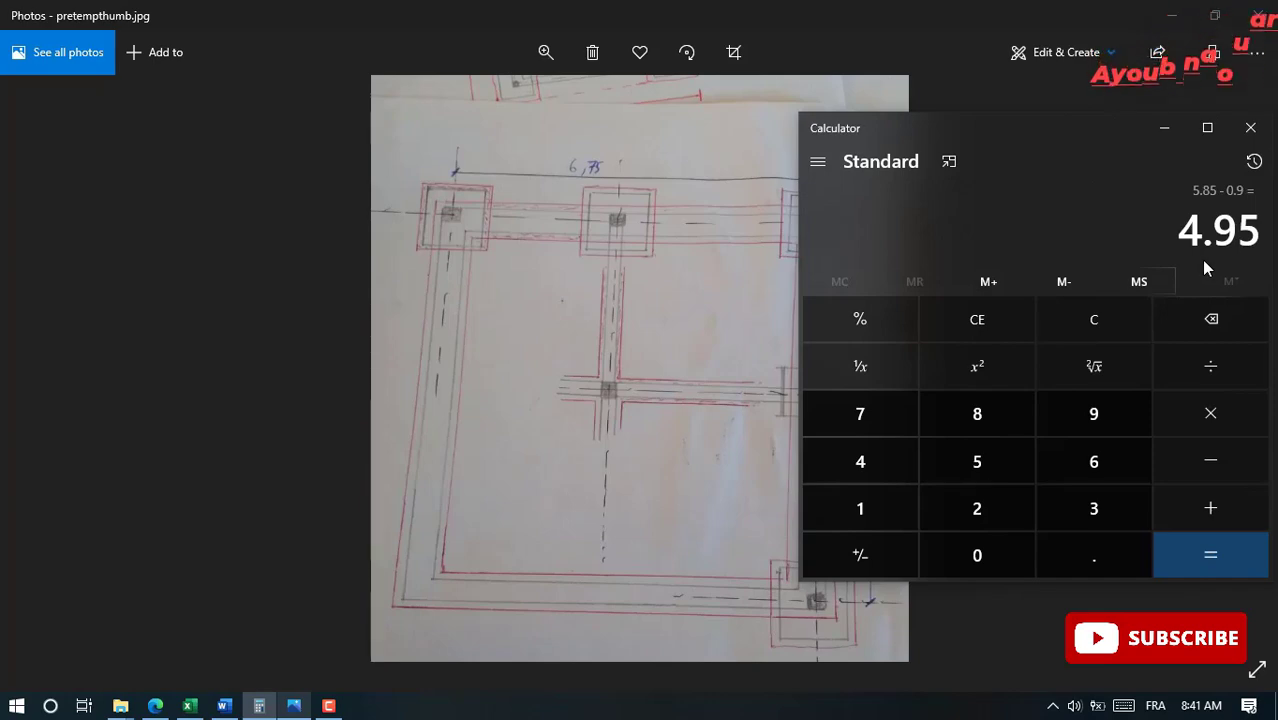
Recheck the foundation plan, and enter 2 as the number of parts and 4.95 as the length for Axe(1) et (3) in Excel
{"action": "left_click", "coordinate": [189, 706]}
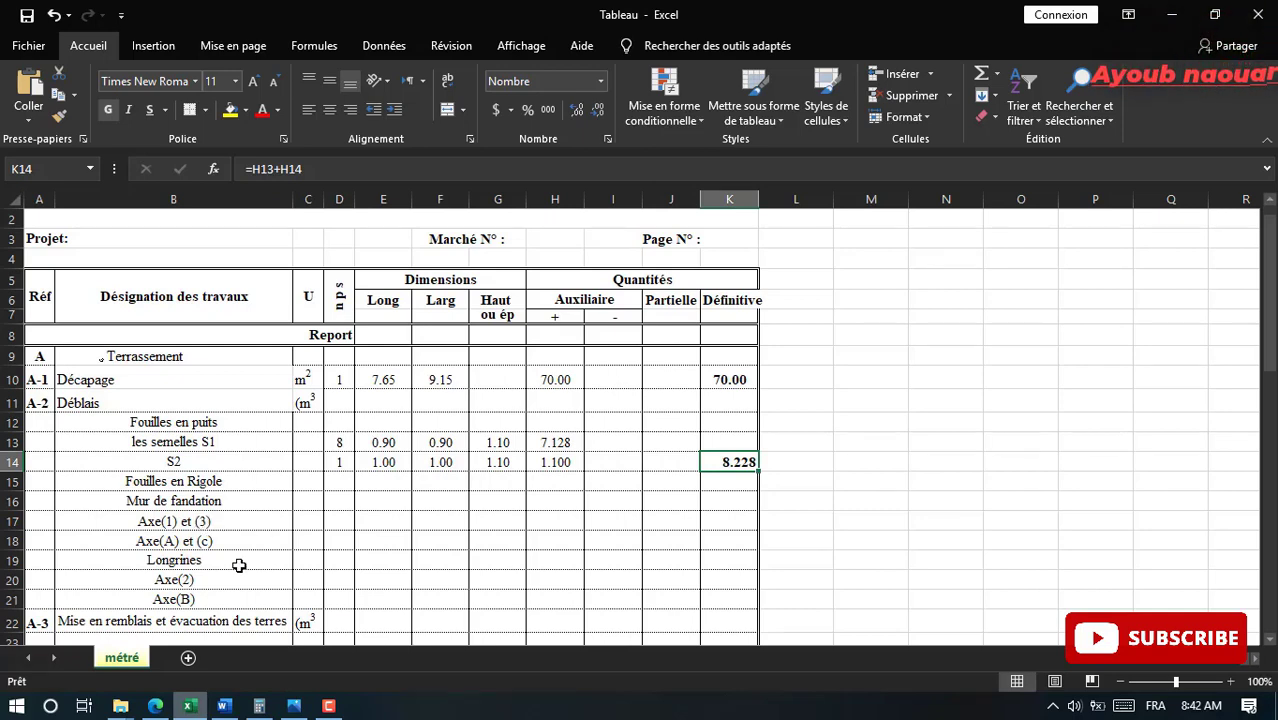
{"action": "left_click", "coordinate": [155, 706]}
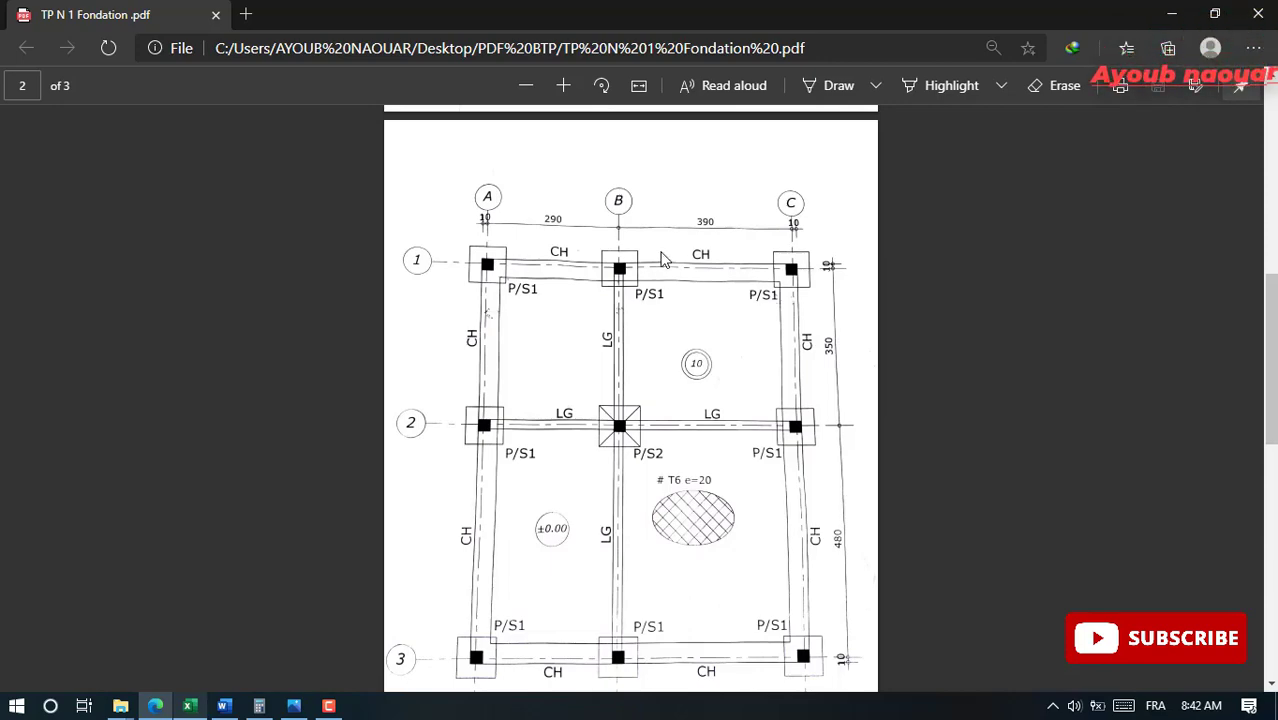
{"action": "left_click", "coordinate": [259, 706]}
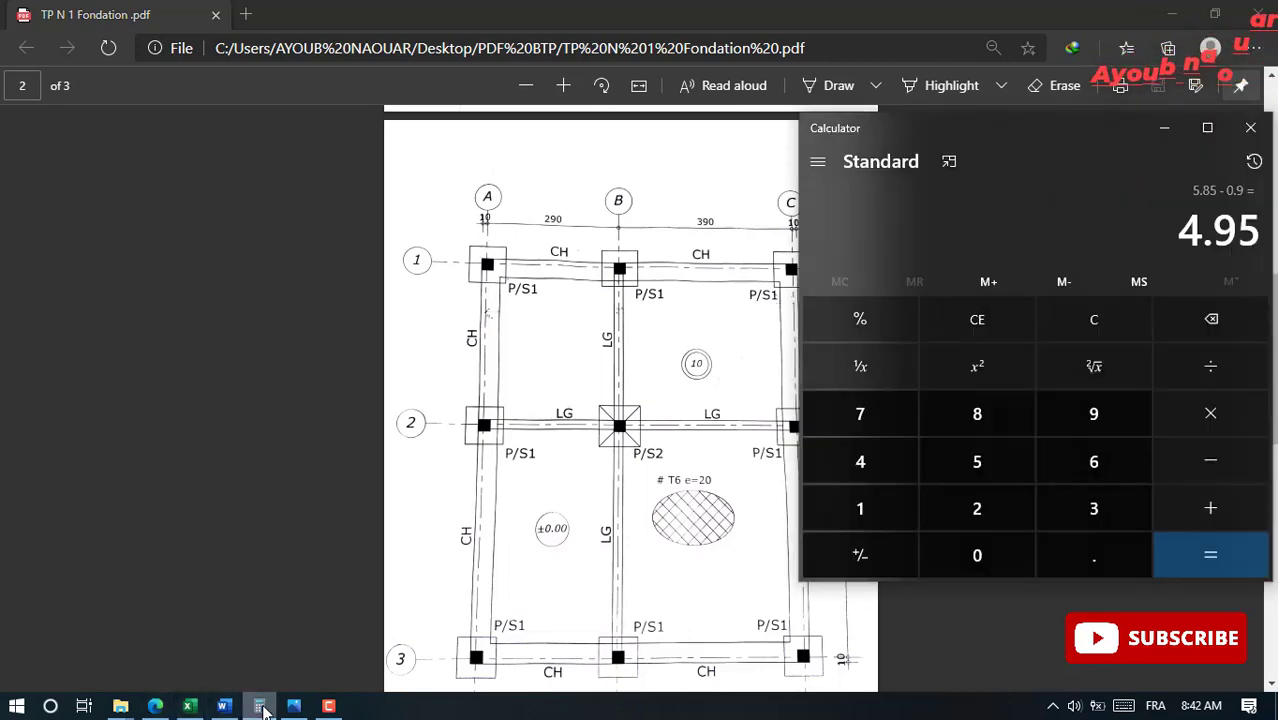
{"action": "left_click", "coordinate": [259, 706]}
{"action": "left_click", "coordinate": [189, 706]}
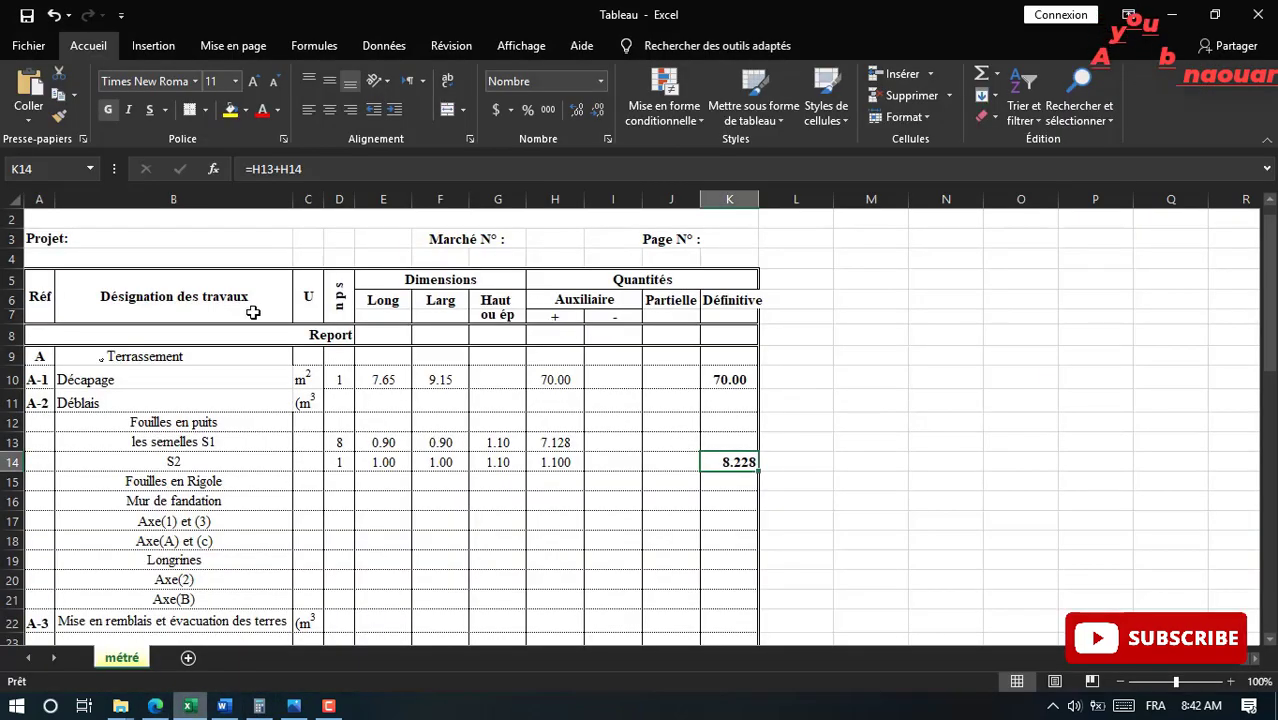
{"action": "left_click", "coordinate": [344, 524]}
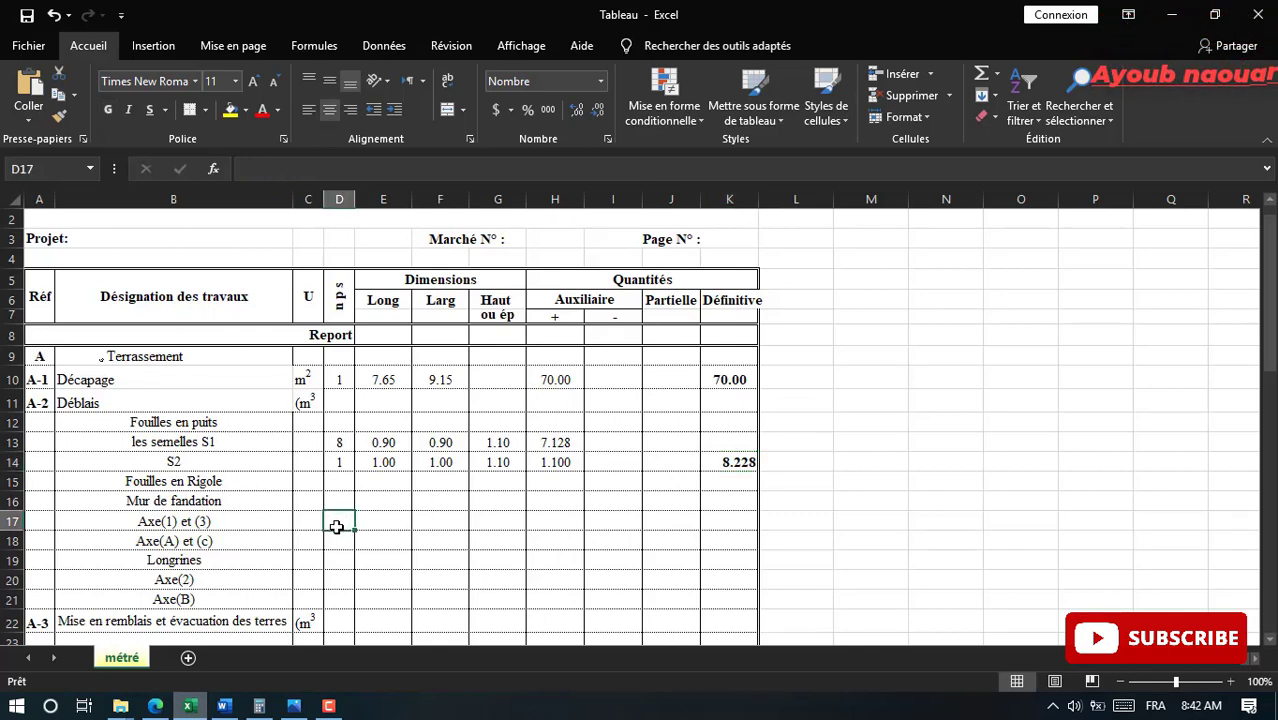
{"action": "type", "text": "2"}
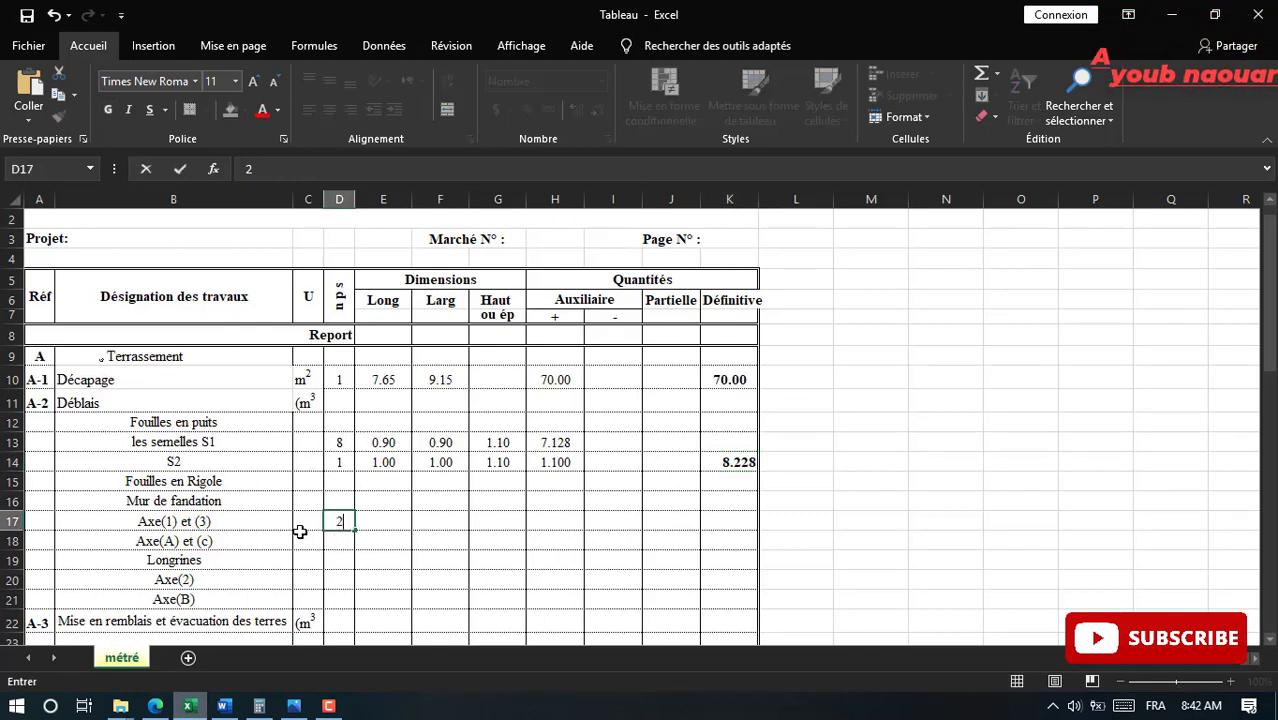
{"action": "left_click", "coordinate": [388, 521]}
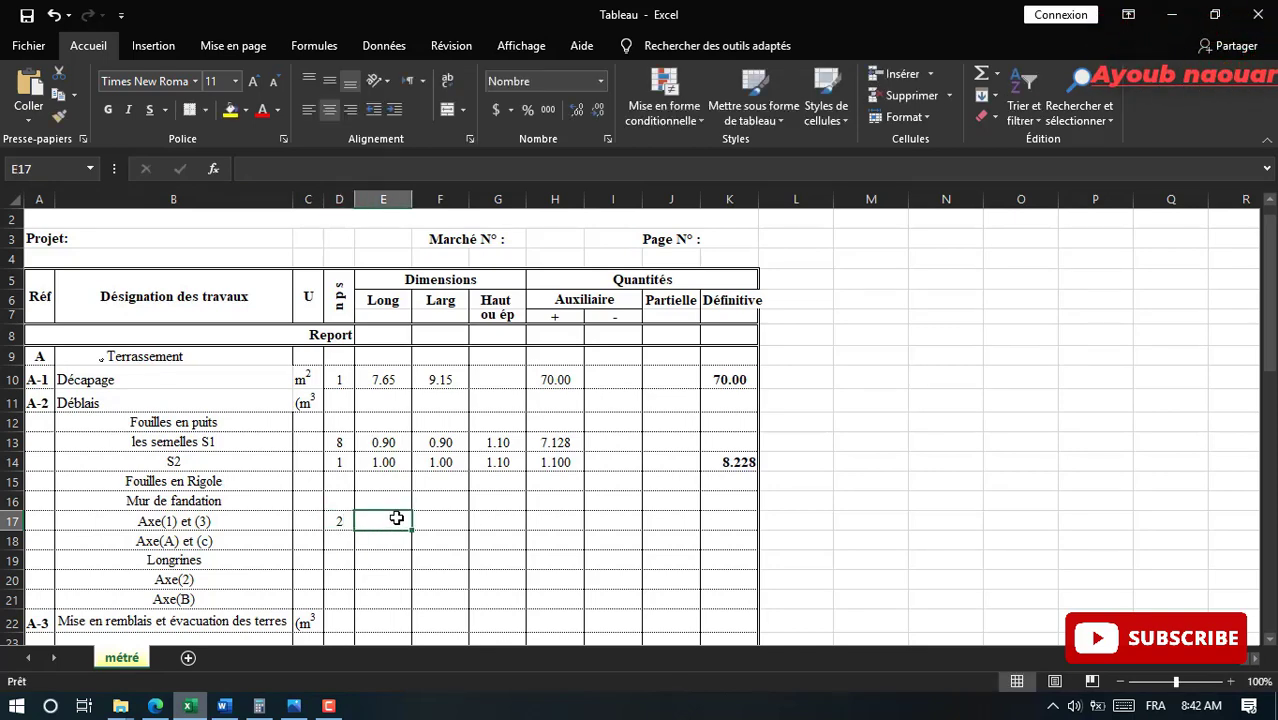
{"action": "type", "text": "4"}
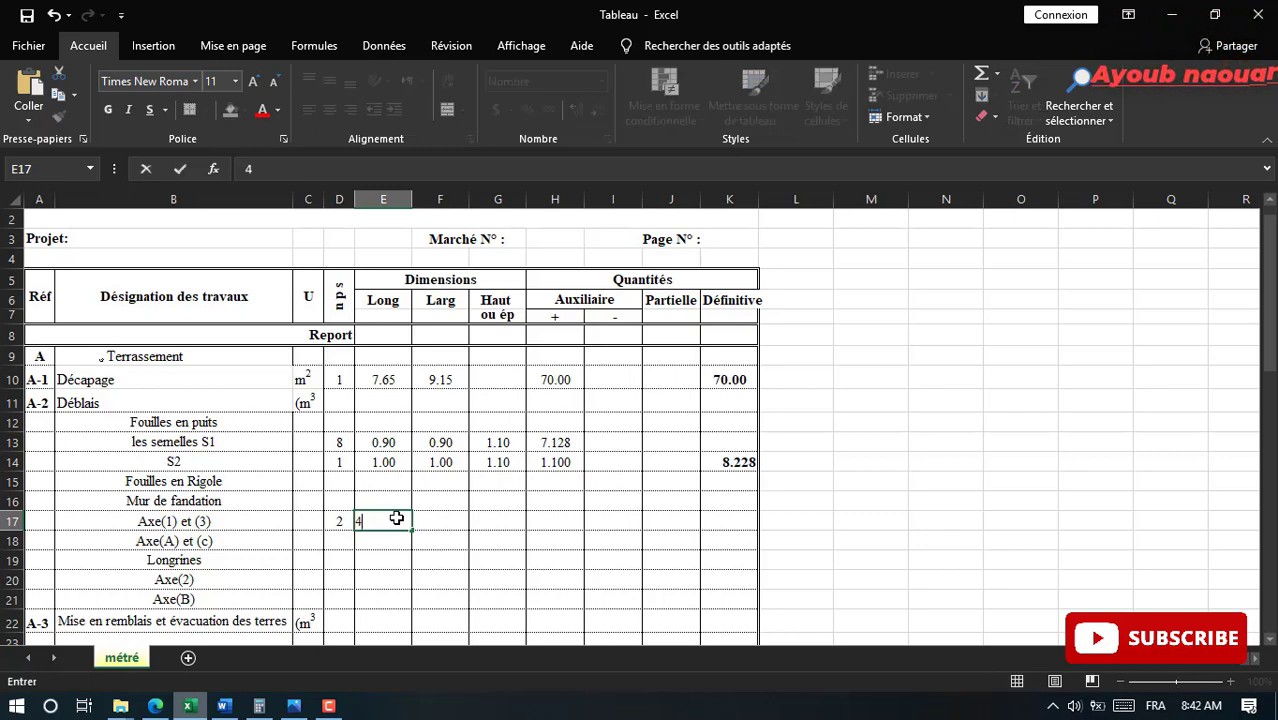
{"action": "type", "text": ".95"}
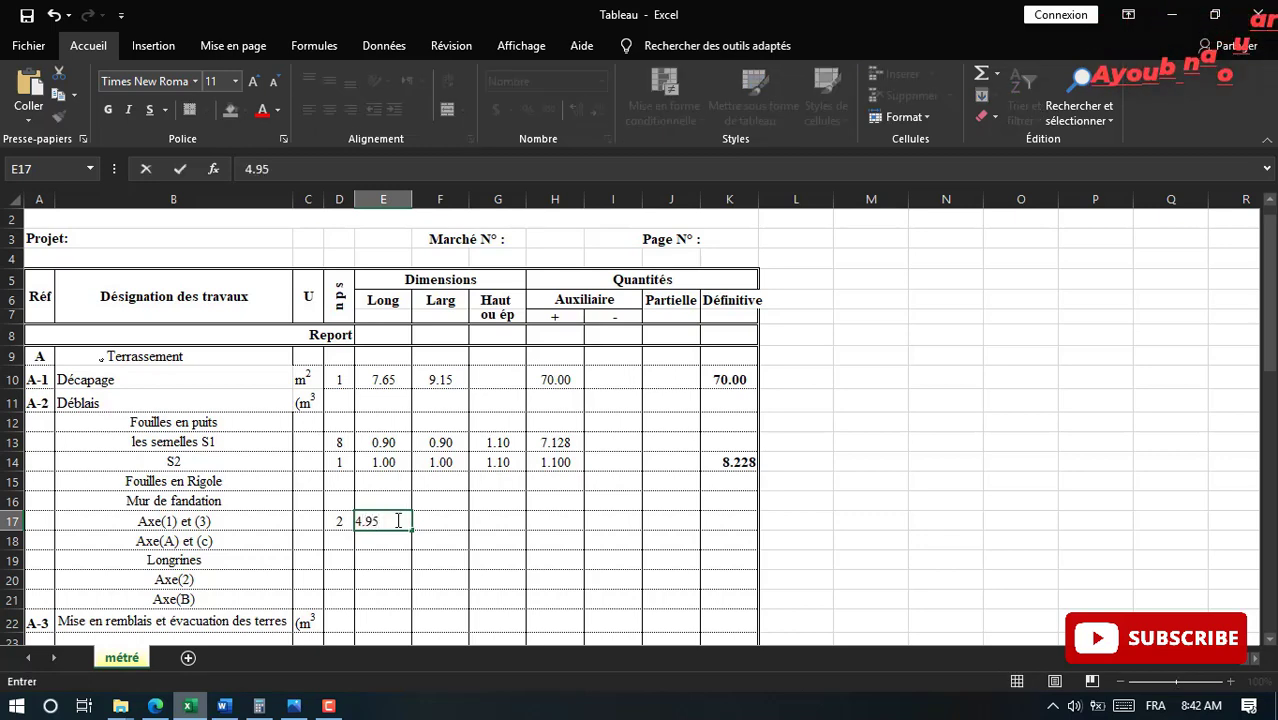
{"action": "key", "text": "Tab"}
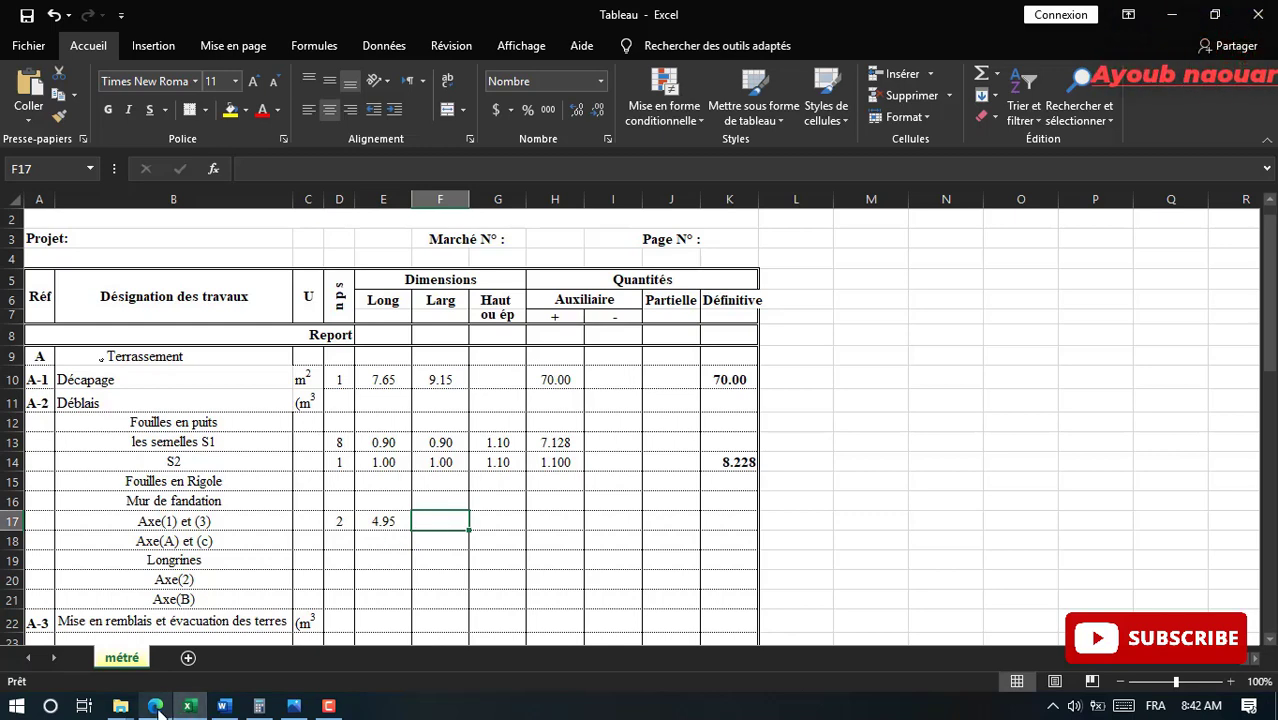
Consult the CH wall section in the foundation PDF and the sketch photo, and enter 0.50 as the width for Axe(1) et (3) in Excel
{"action": "left_click", "coordinate": [157, 707]}
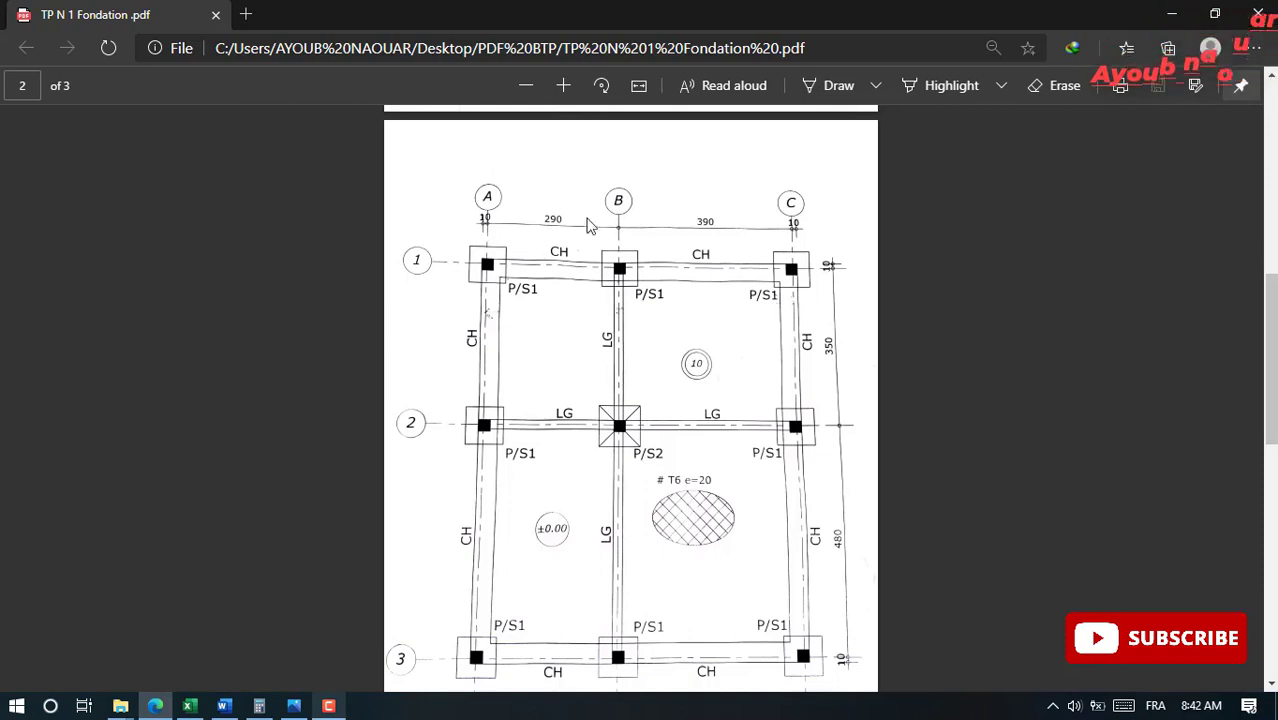
{"action": "scroll", "coordinate": [571, 428], "scroll_direction": "down", "scroll_amount": 6}
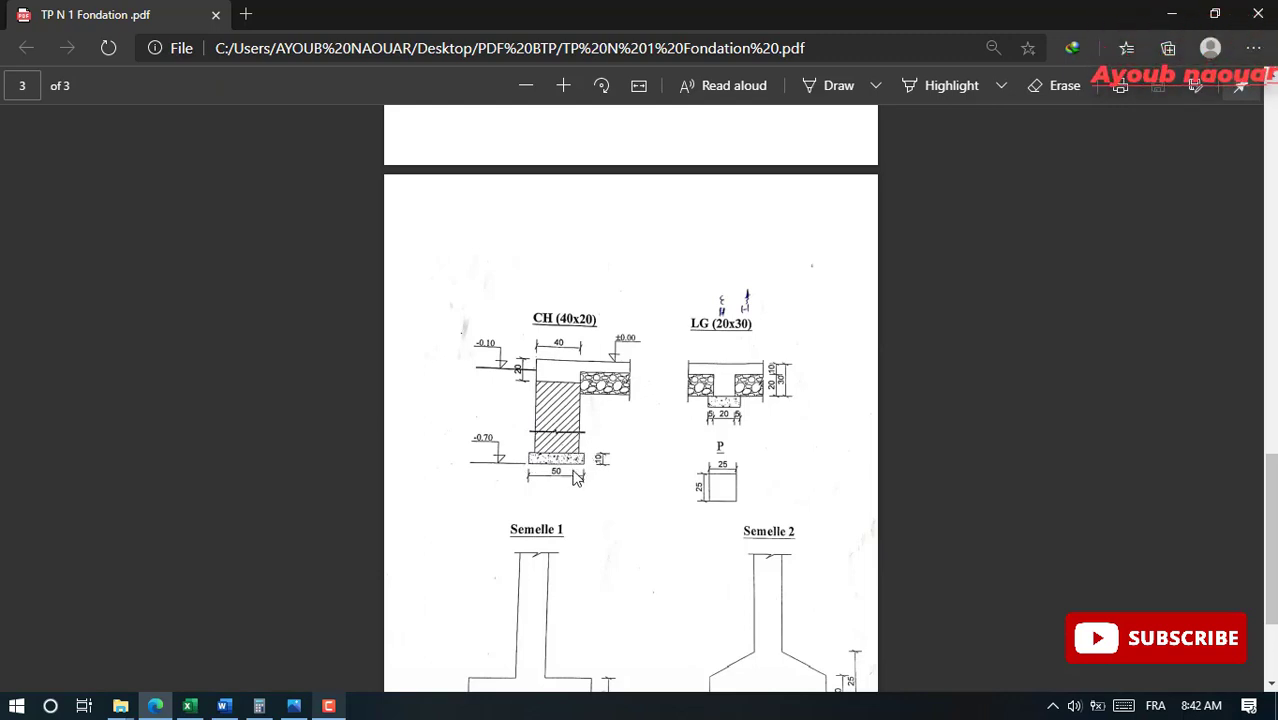
{"action": "left_click", "coordinate": [294, 706]}
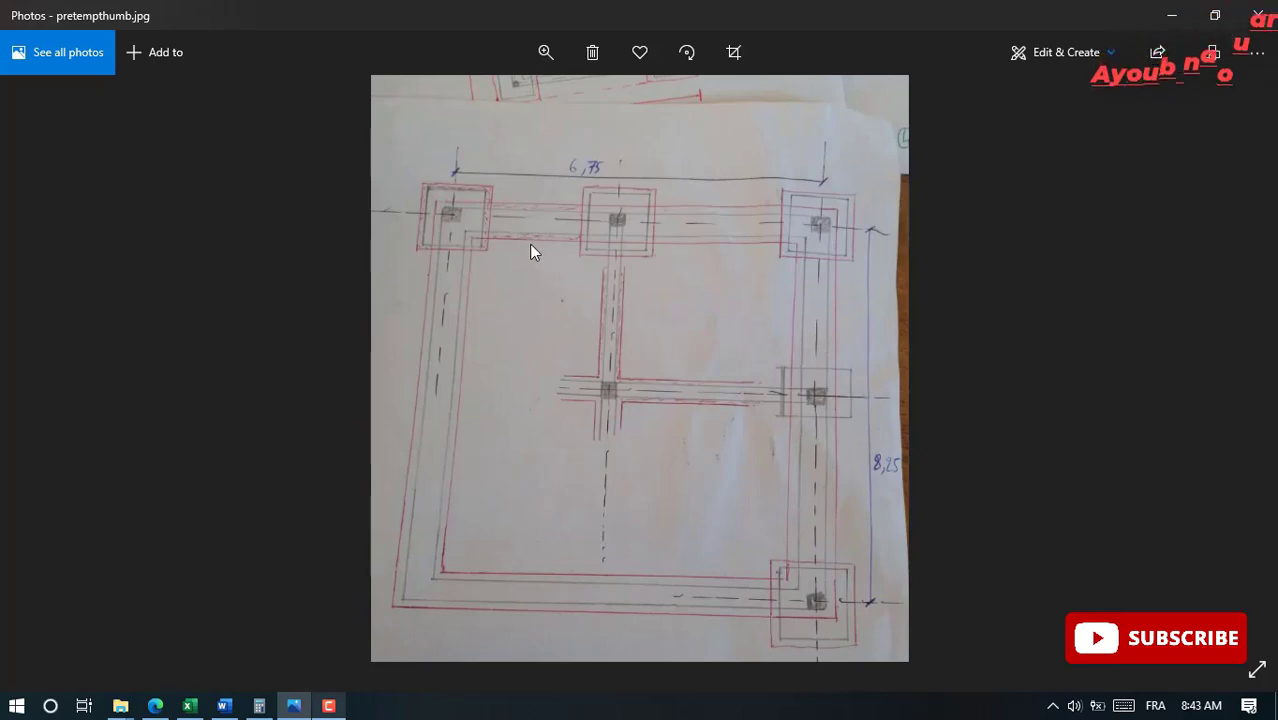
{"action": "left_click", "coordinate": [189, 706]}
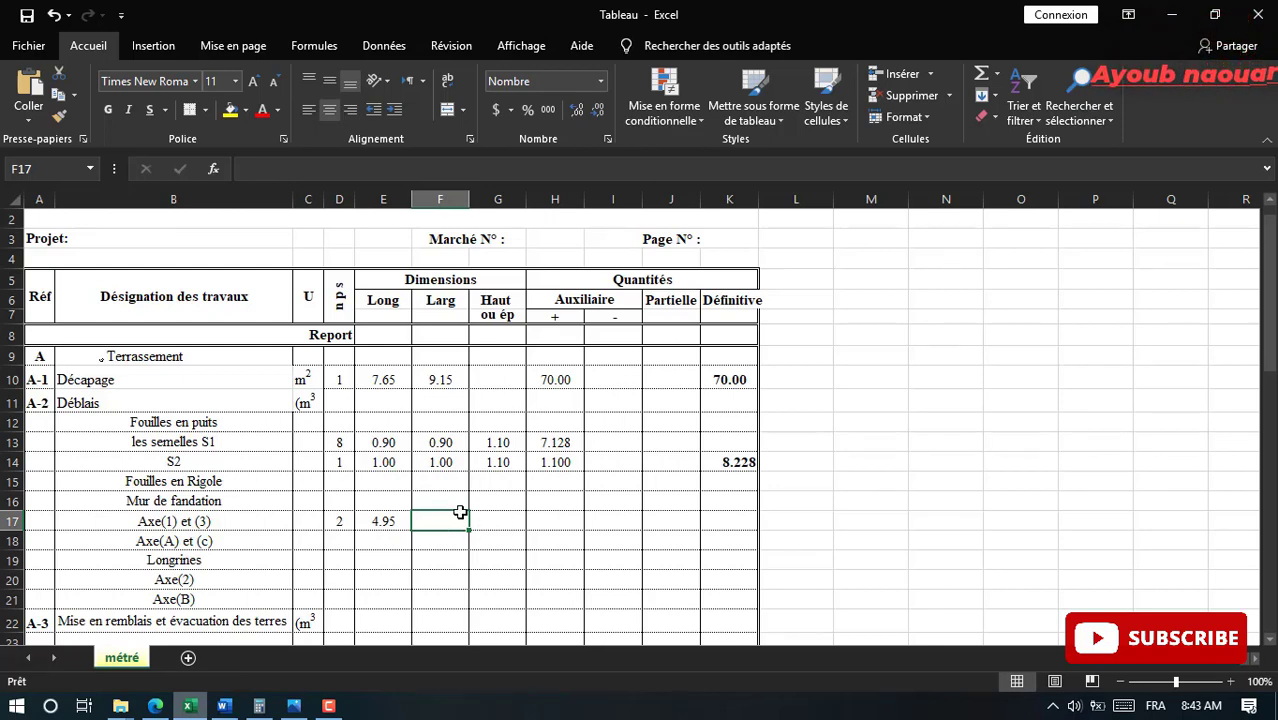
{"action": "type", "text": "0.50"}
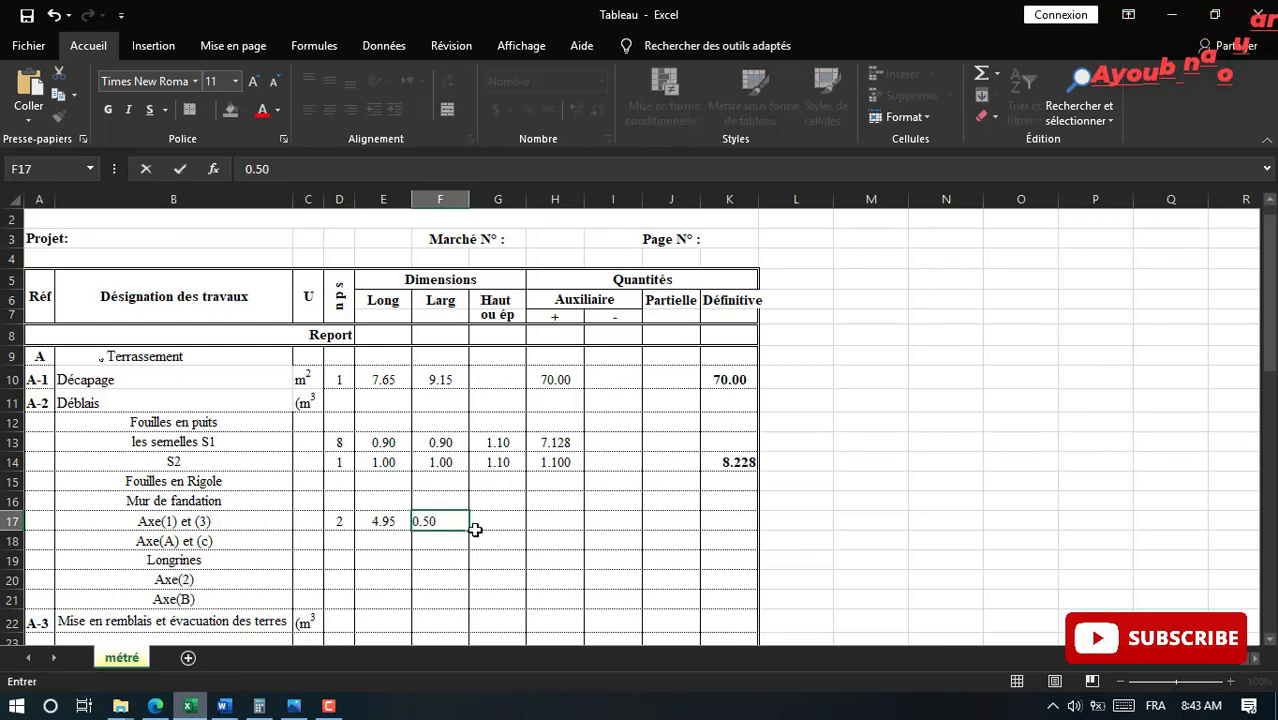
{"action": "left_click", "coordinate": [505, 520]}
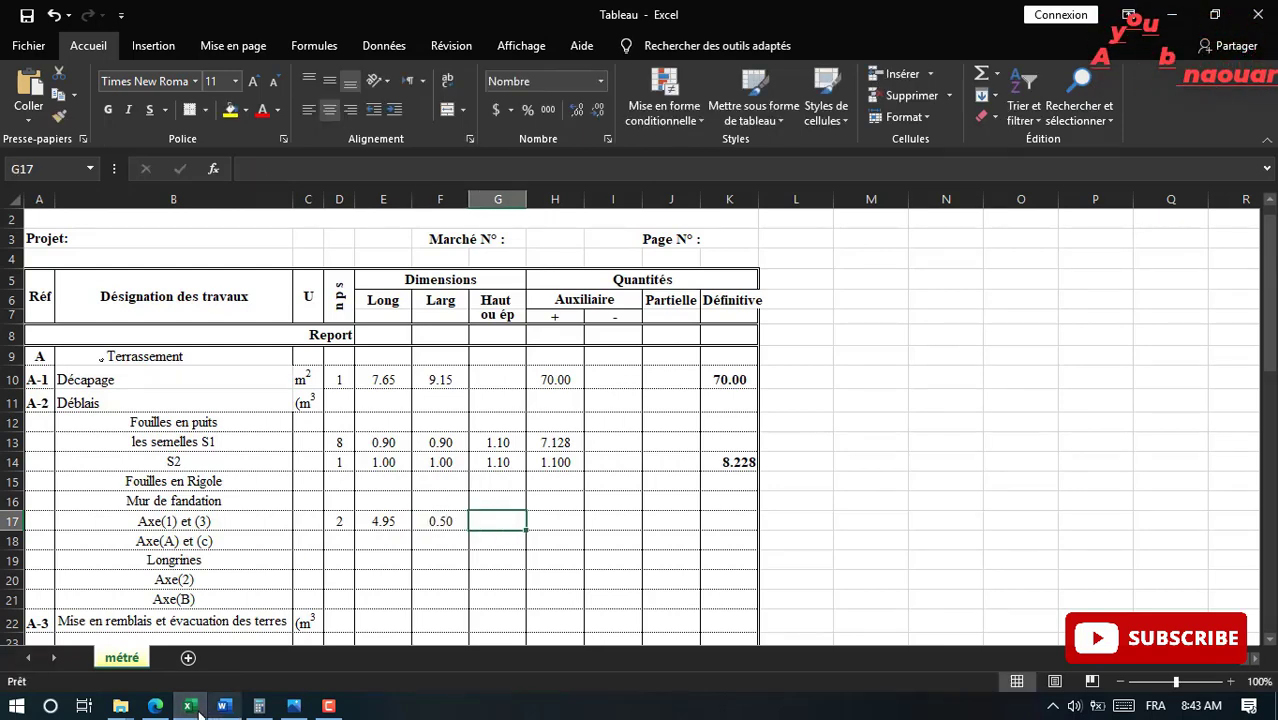
Recheck the CH section levels in the foundation PDF, and enter 0.40 as the height for Axe(1) et (3) in Excel
{"action": "left_click", "coordinate": [155, 705]}
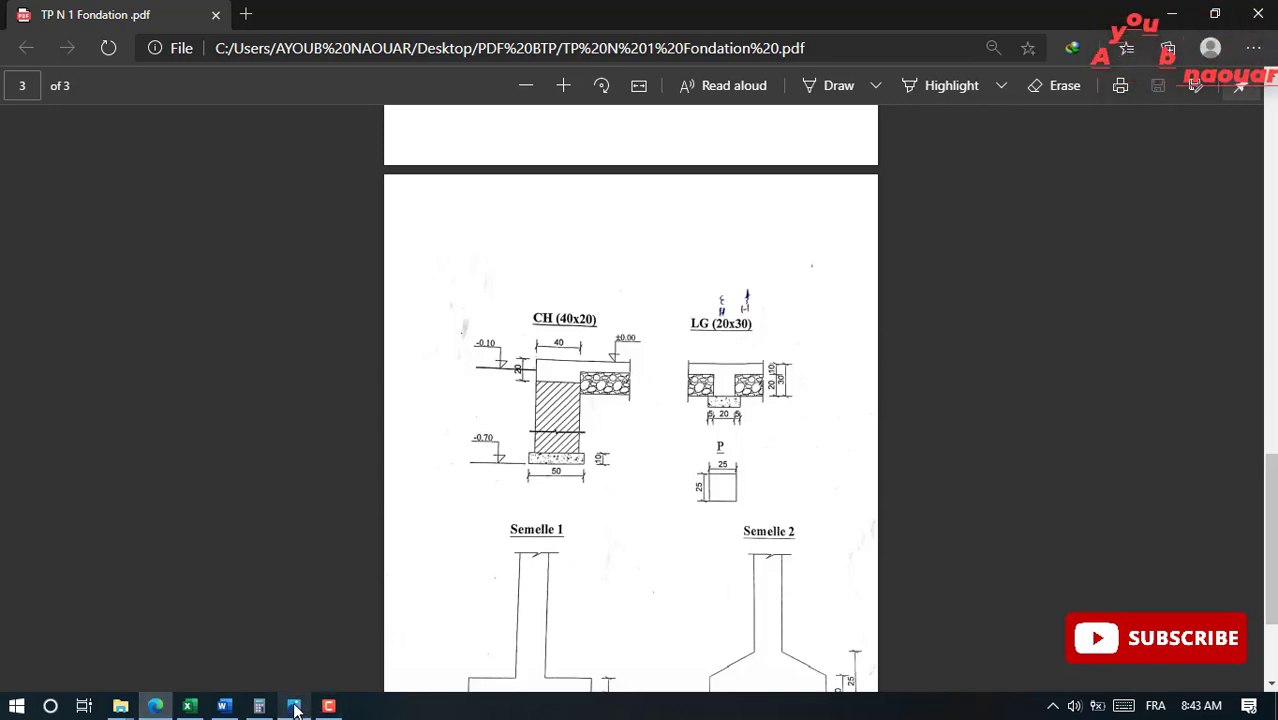
{"action": "left_click", "coordinate": [189, 706]}
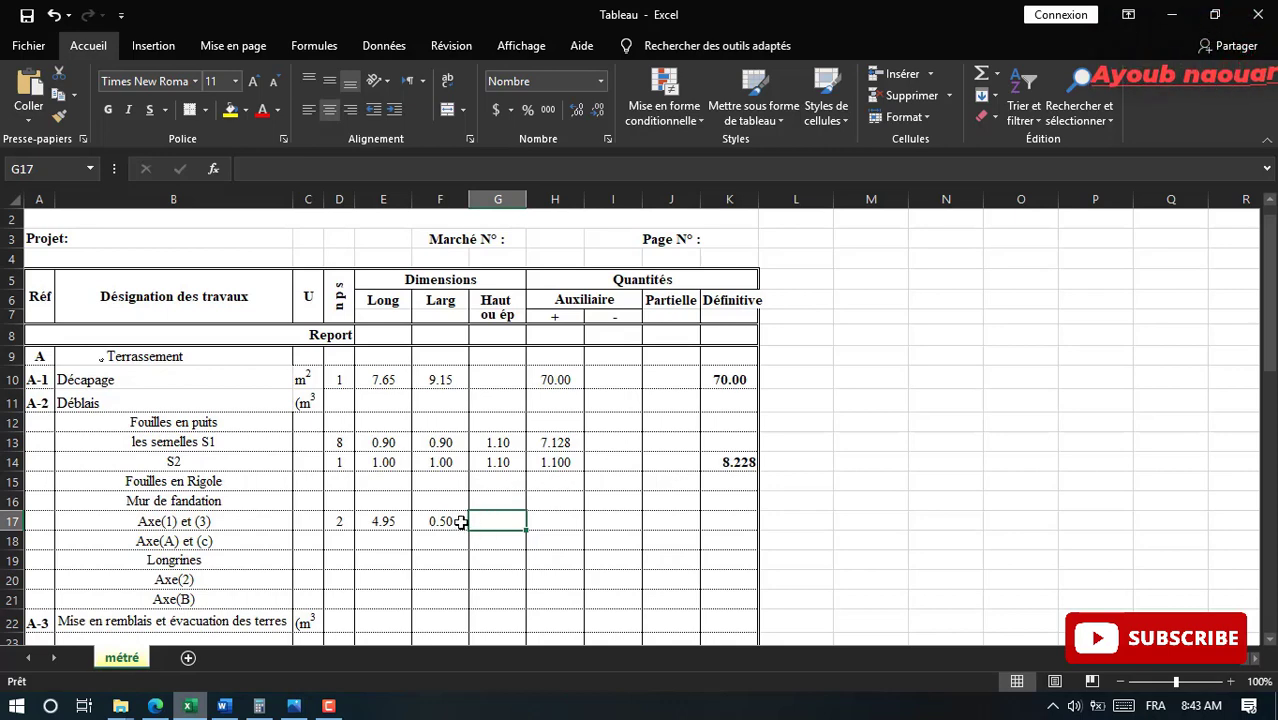
{"action": "type", "text": "0.4"}
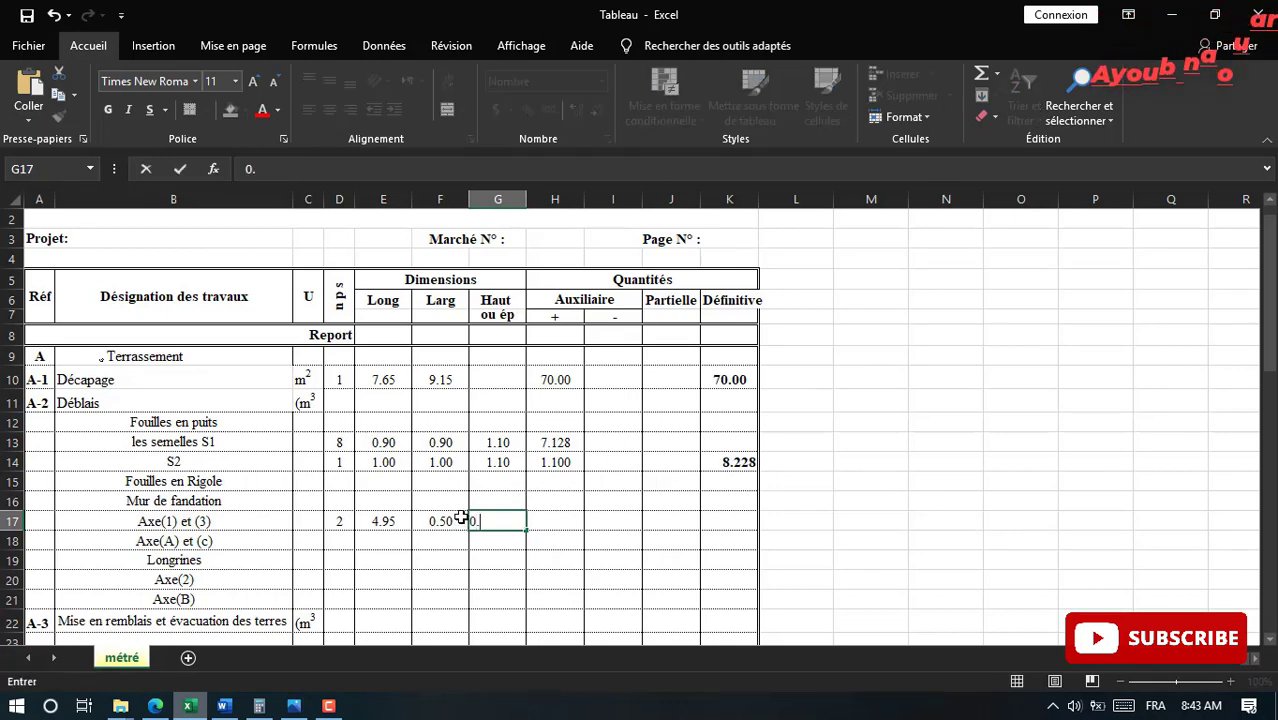
{"action": "left_click", "coordinate": [575, 525]}
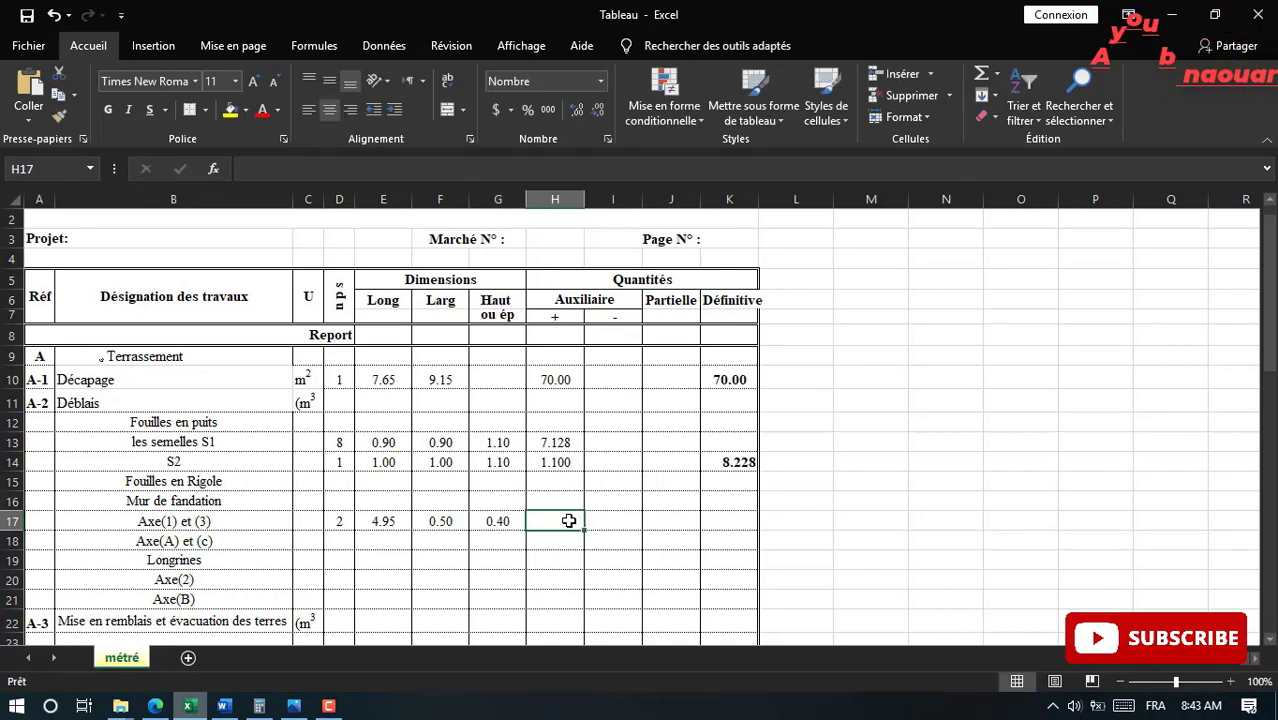
Calculate the auxiliary quantity for Axe(1) et (3) in H17 with the formula =G17*F17:F18*E17*D17
{"action": "type", "text": "="}
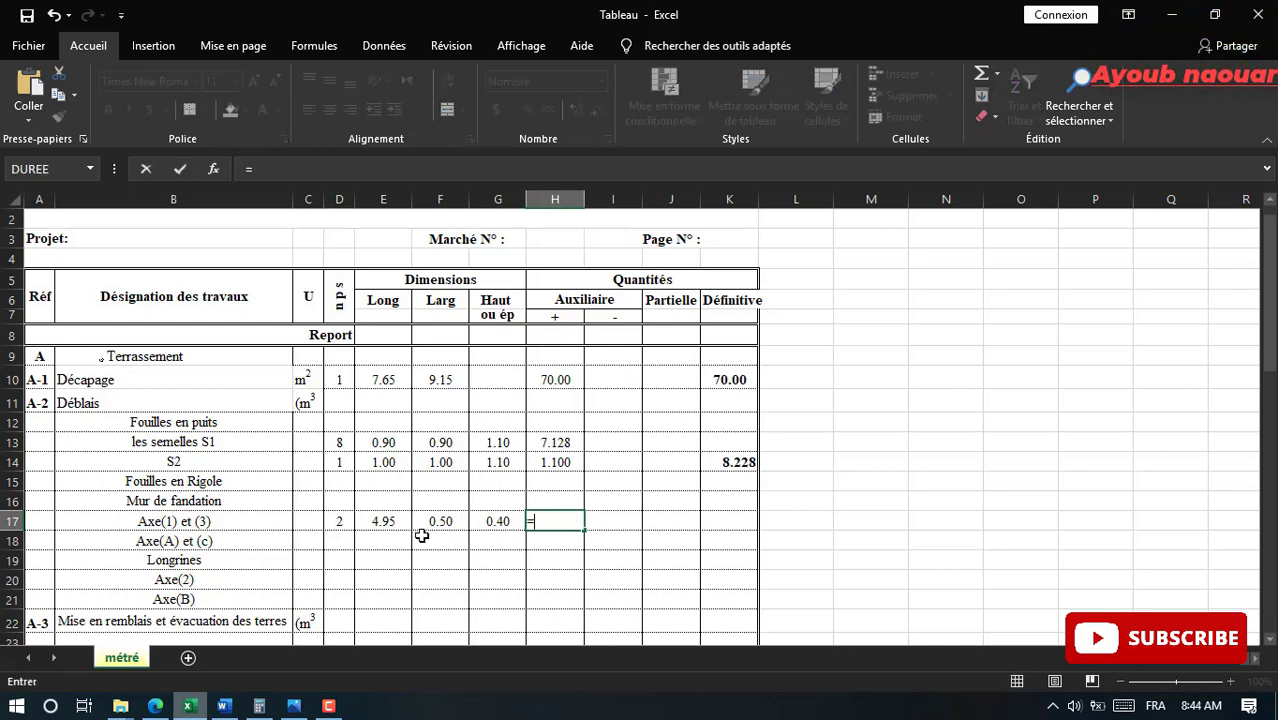
{"action": "left_click", "coordinate": [492, 522]}
{"action": "type", "text": "*"}
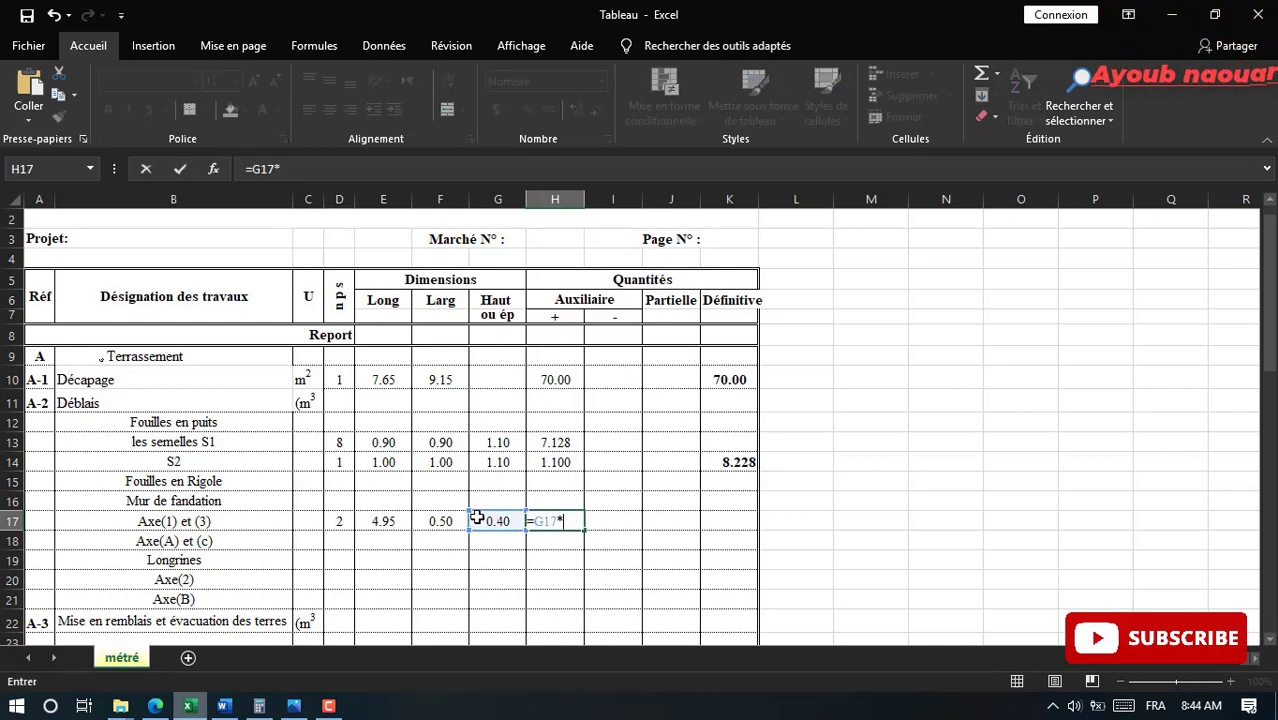
{"action": "mouse_move", "coordinate": [440, 521]}
{"action": "left_mouse_down"}
{"action": "mouse_move", "coordinate": [428, 530]}
{"action": "mouse_move", "coordinate": [440, 541]}
{"action": "left_mouse_up"}
{"action": "type", "text": "*"}
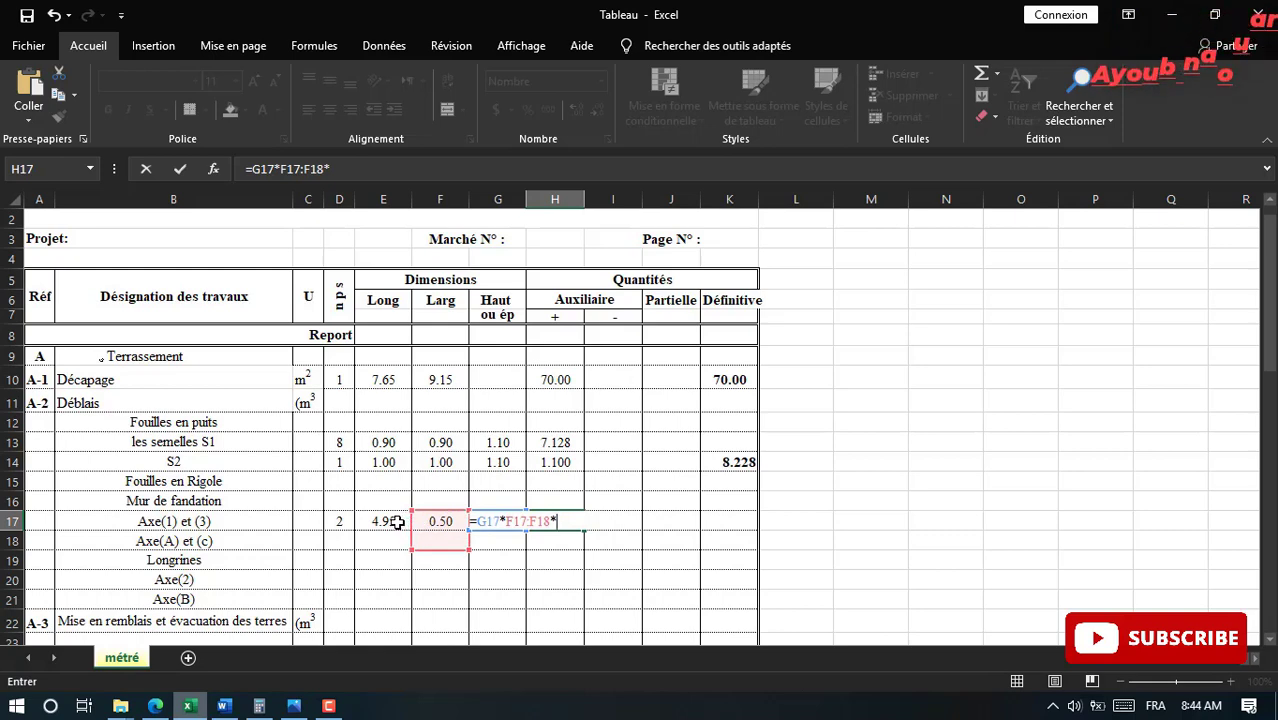
{"action": "type", "text": "*"}
{"action": "key", "text": "BackSpace"}
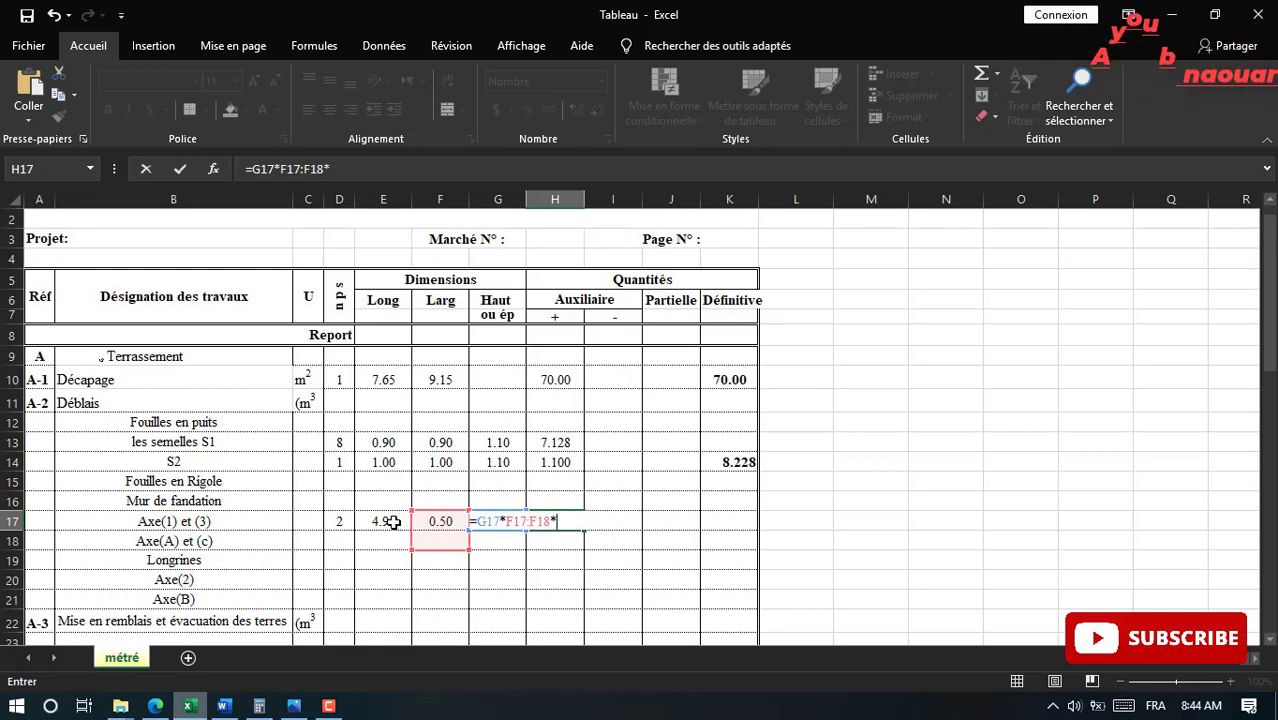
{"action": "left_click", "coordinate": [394, 522]}
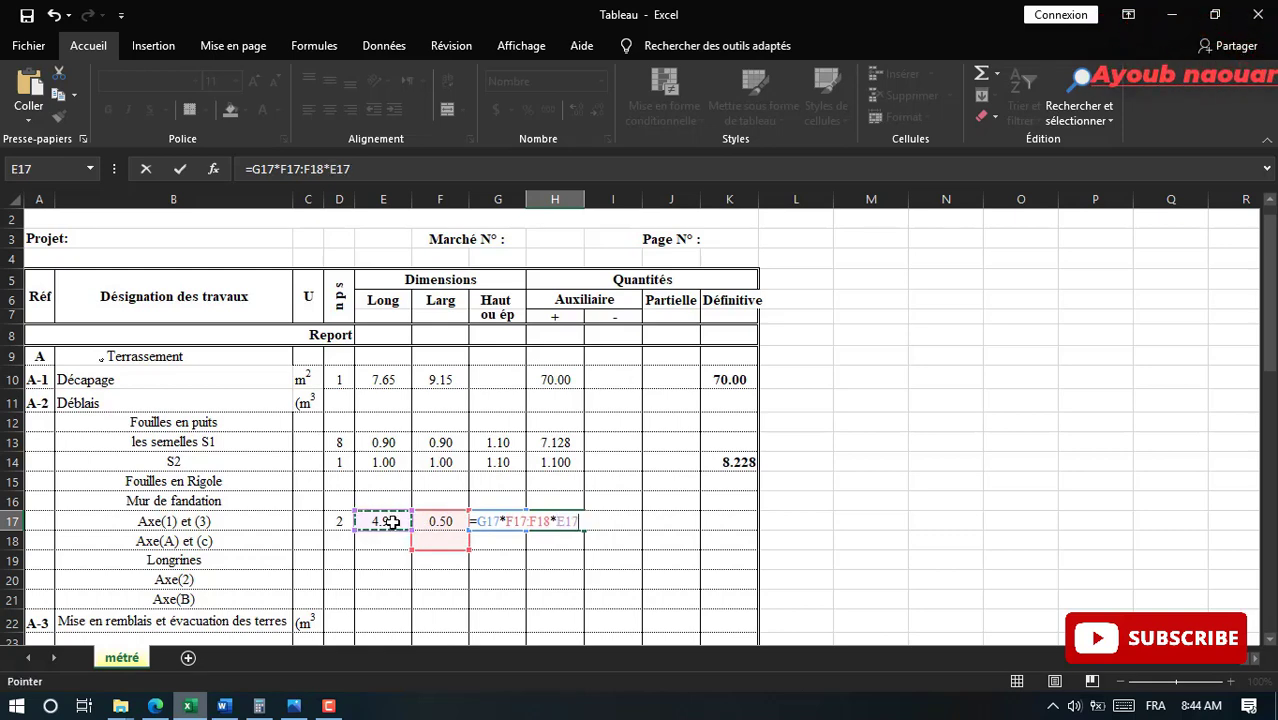
{"action": "type", "text": "*"}
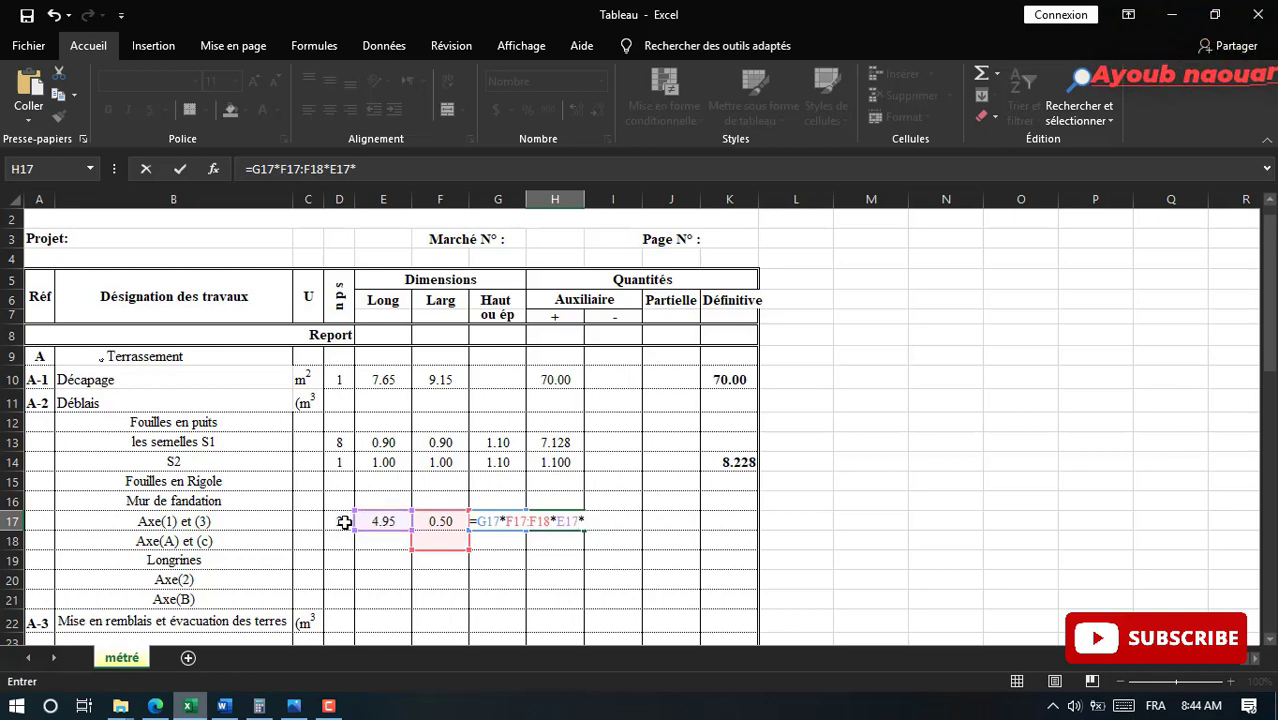
{"action": "left_click", "coordinate": [344, 522]}
{"action": "key", "text": "Return"}
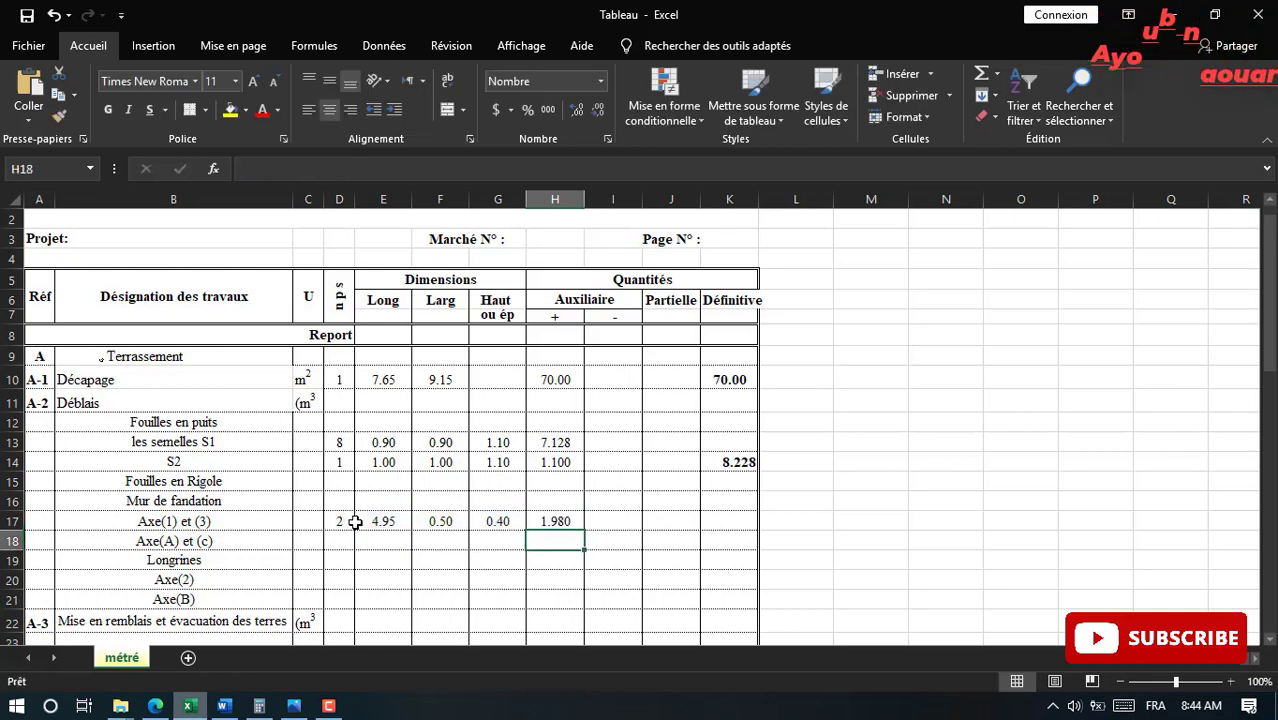
{"action": "left_click", "coordinate": [578, 524]}
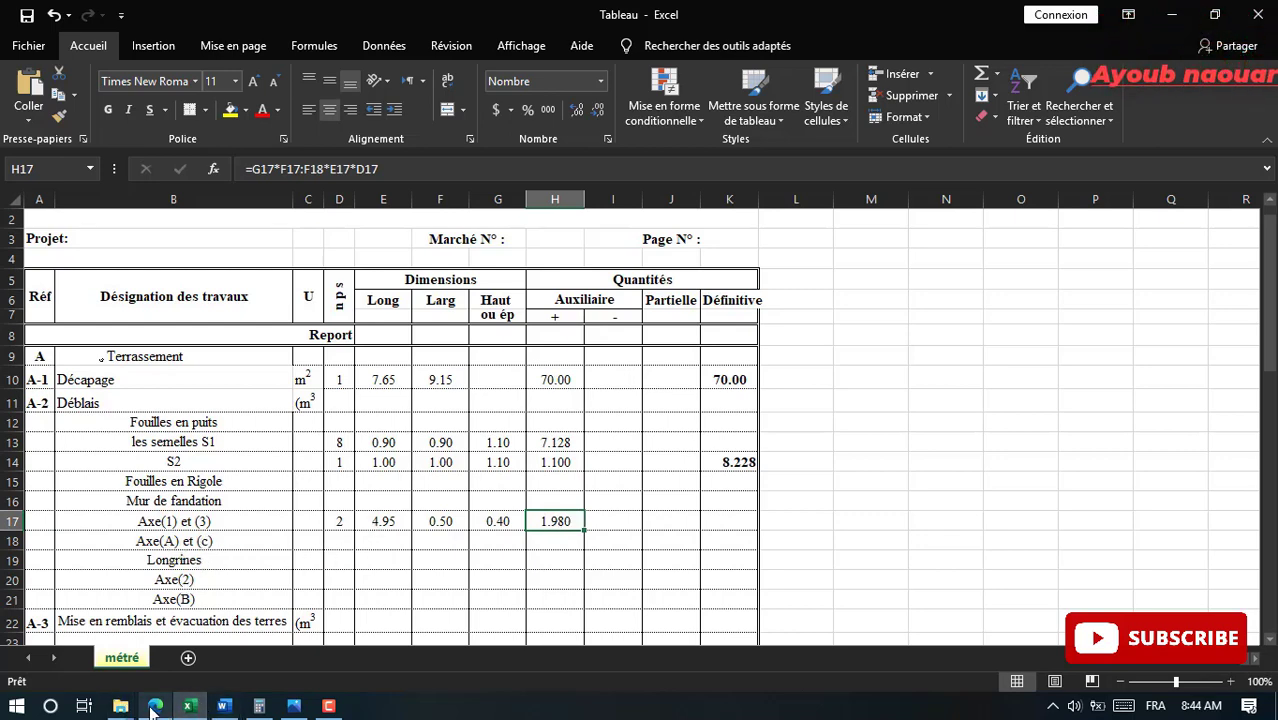
Consult the foundation PDF plan and the sketch photo for the span along axes A and C, and clear Calculator
{"action": "left_click", "coordinate": [155, 706]}
{"action": "scroll", "coordinate": [770, 408], "scroll_direction": "up", "scroll_amount": 5}
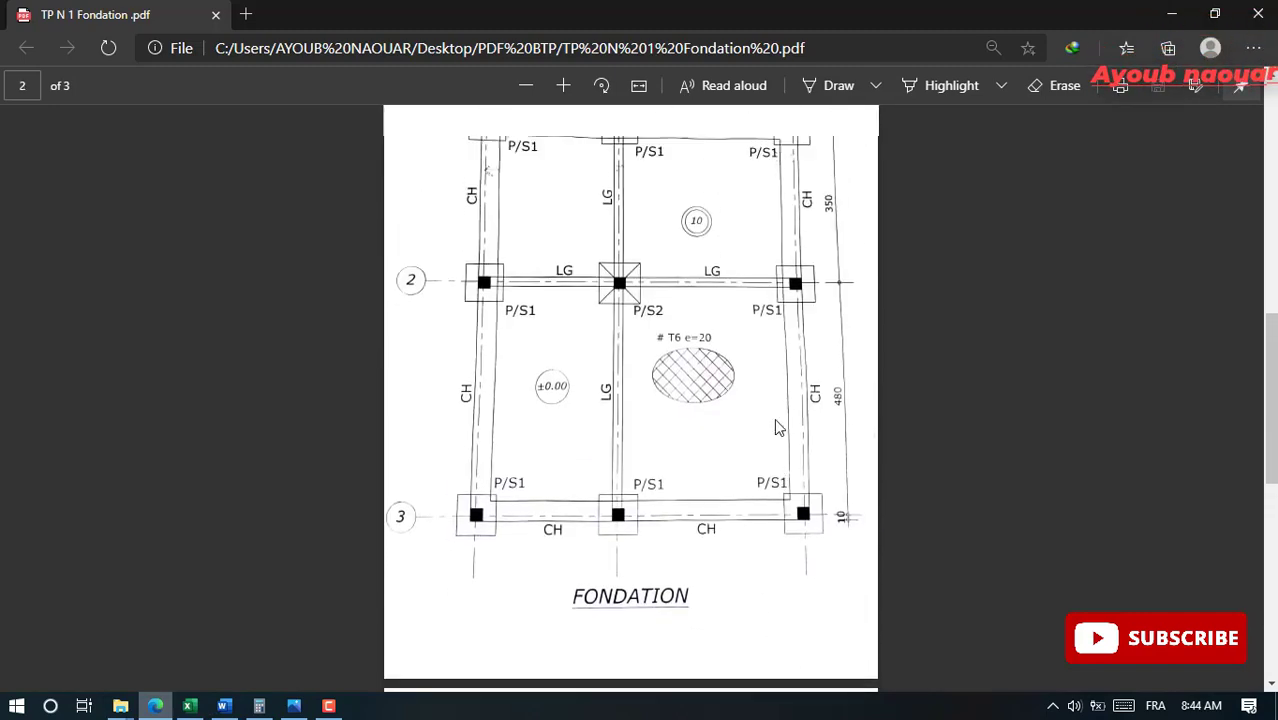
{"action": "scroll", "coordinate": [778, 428], "scroll_direction": "up", "scroll_amount": 3}
{"action": "scroll", "coordinate": [733, 467], "scroll_direction": "down", "scroll_amount": 2}
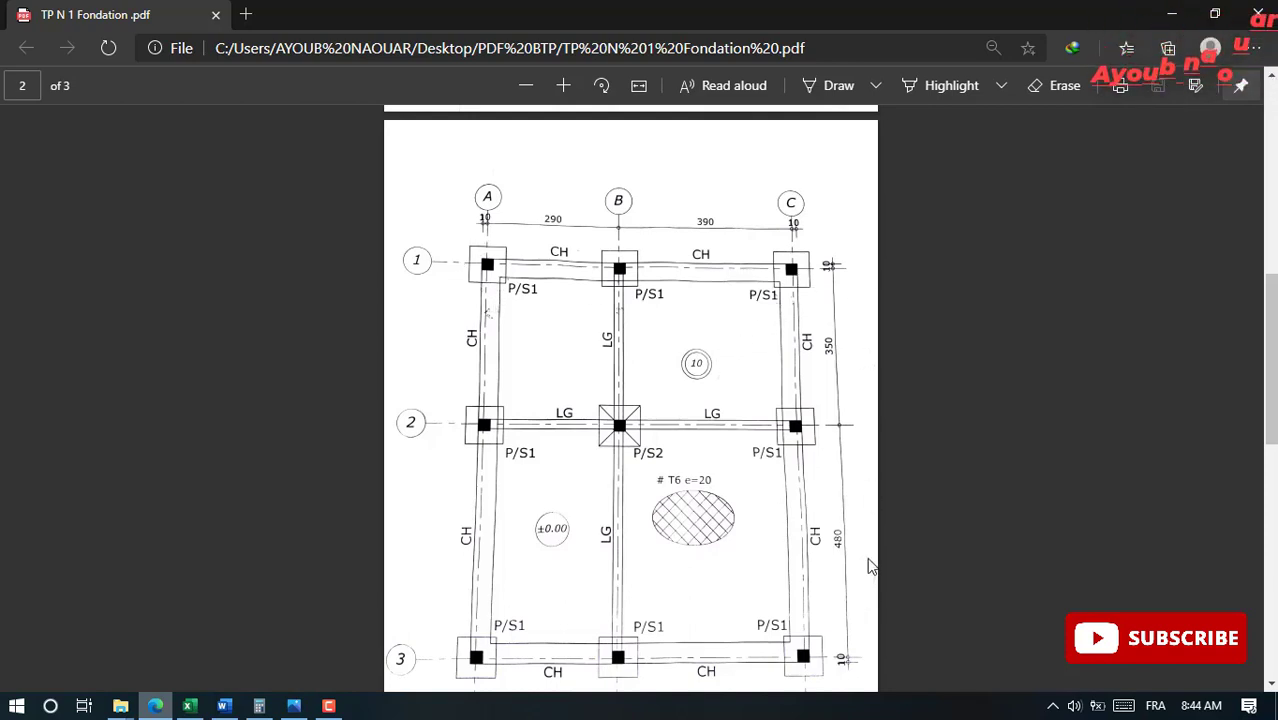
{"action": "left_click", "coordinate": [294, 705]}
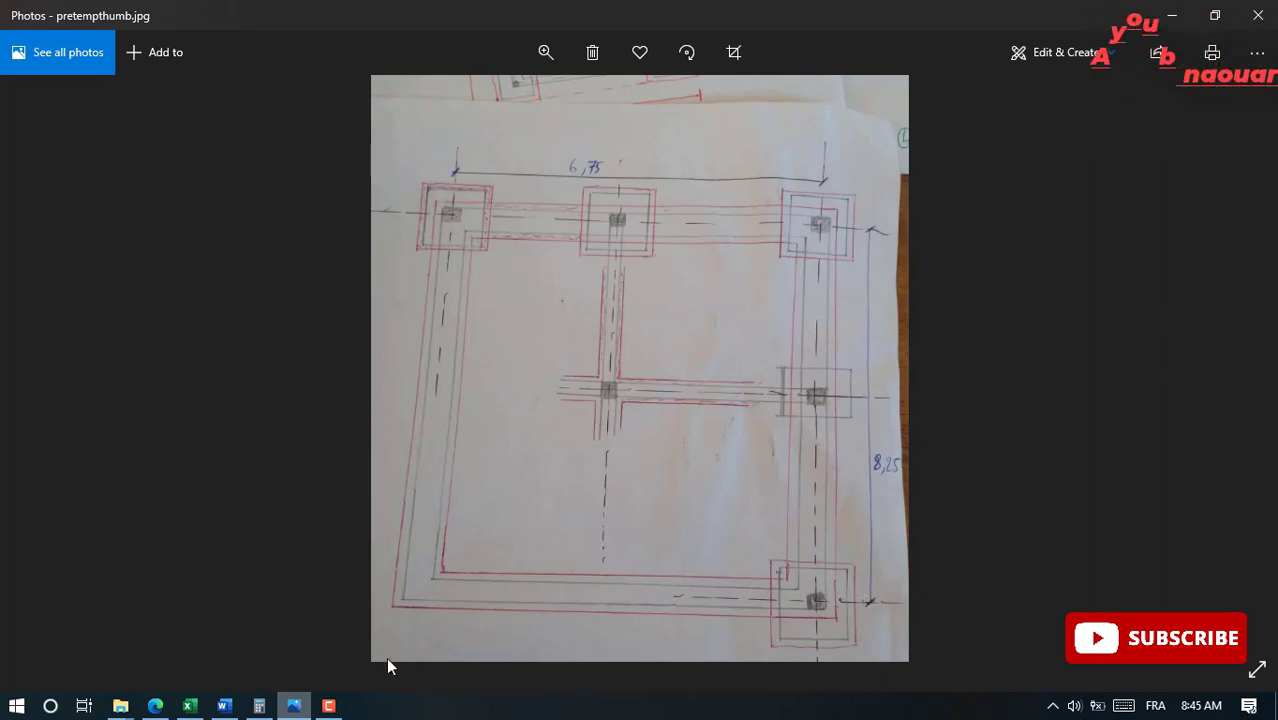
{"action": "left_click", "coordinate": [257, 706]}
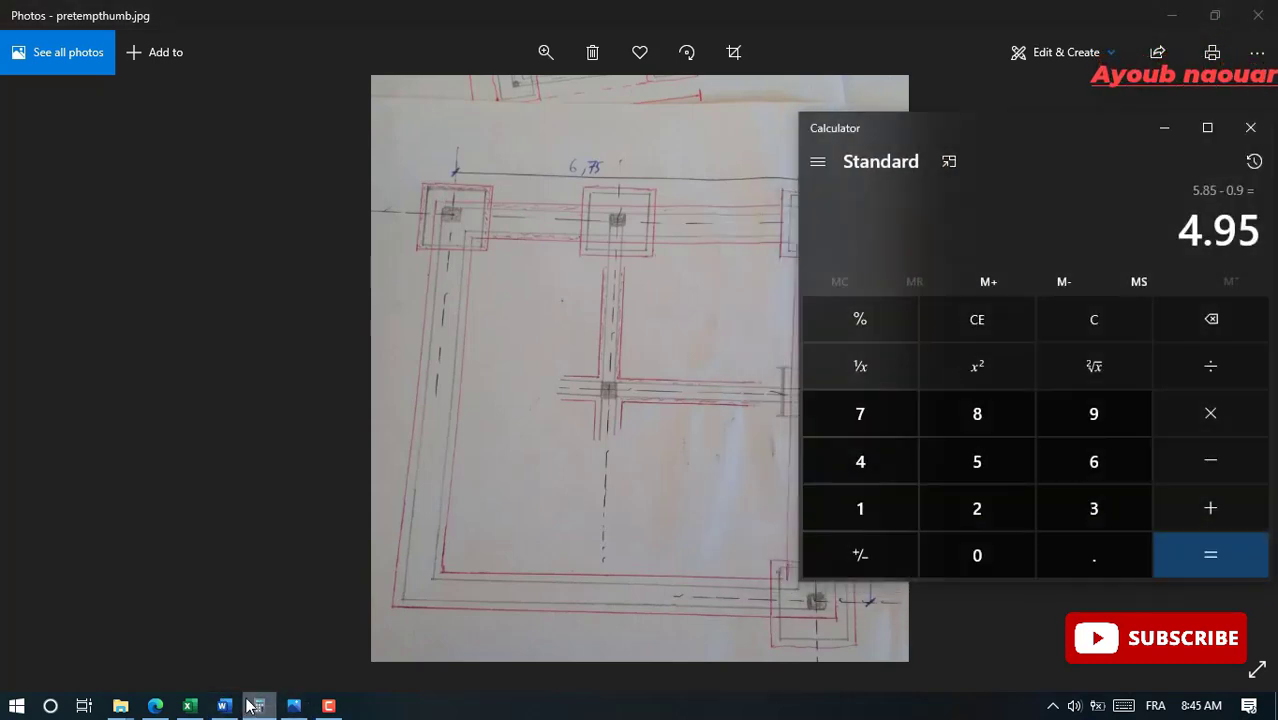
{"action": "left_click", "coordinate": [1208, 338]}
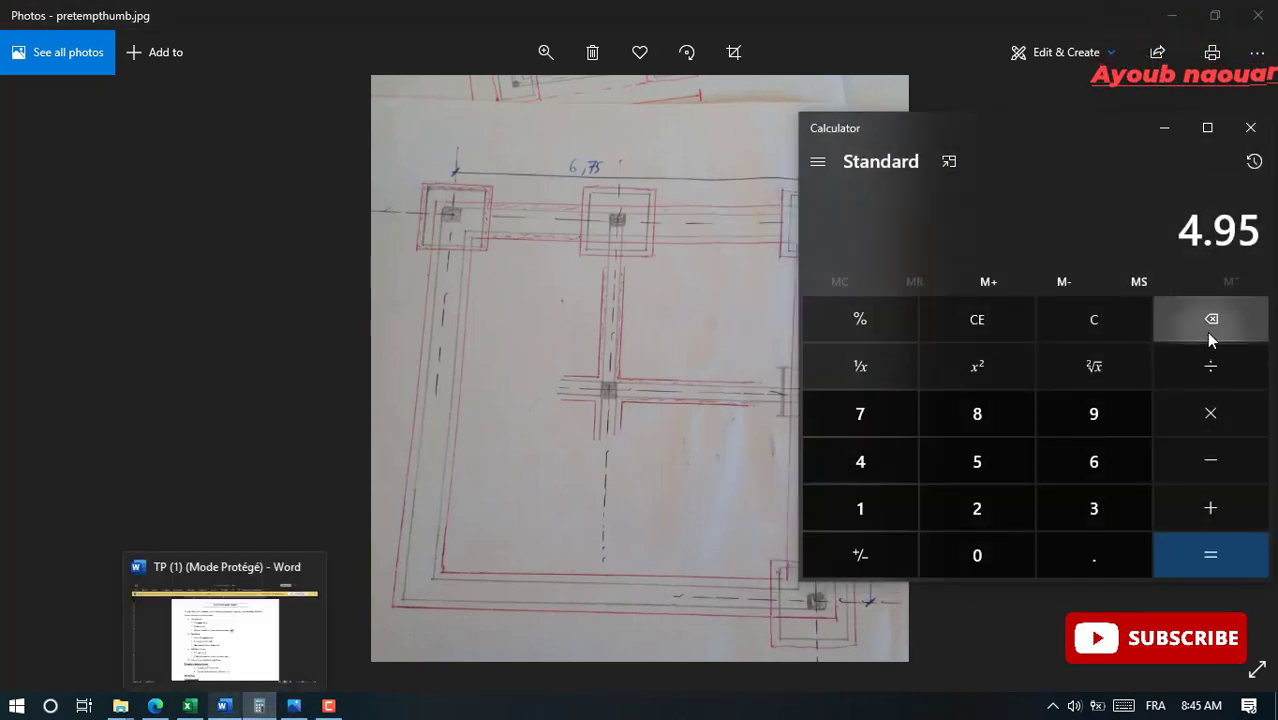
{"action": "left_click", "coordinate": [1094, 362]}
{"action": "left_click", "coordinate": [1094, 320]}
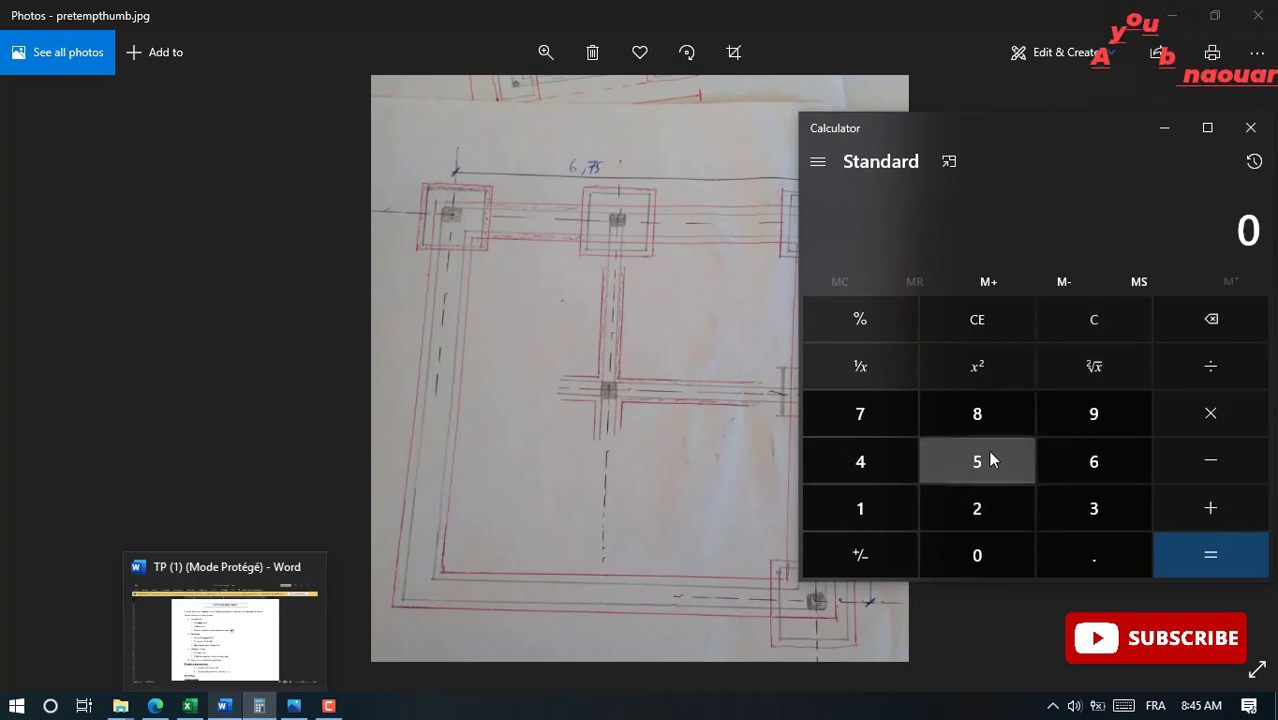
Subtract 0.90 from the 8.25 span in Calculator
{"action": "left_click", "coordinate": [980, 415]}
{"action": "left_click", "coordinate": [1057, 557]}
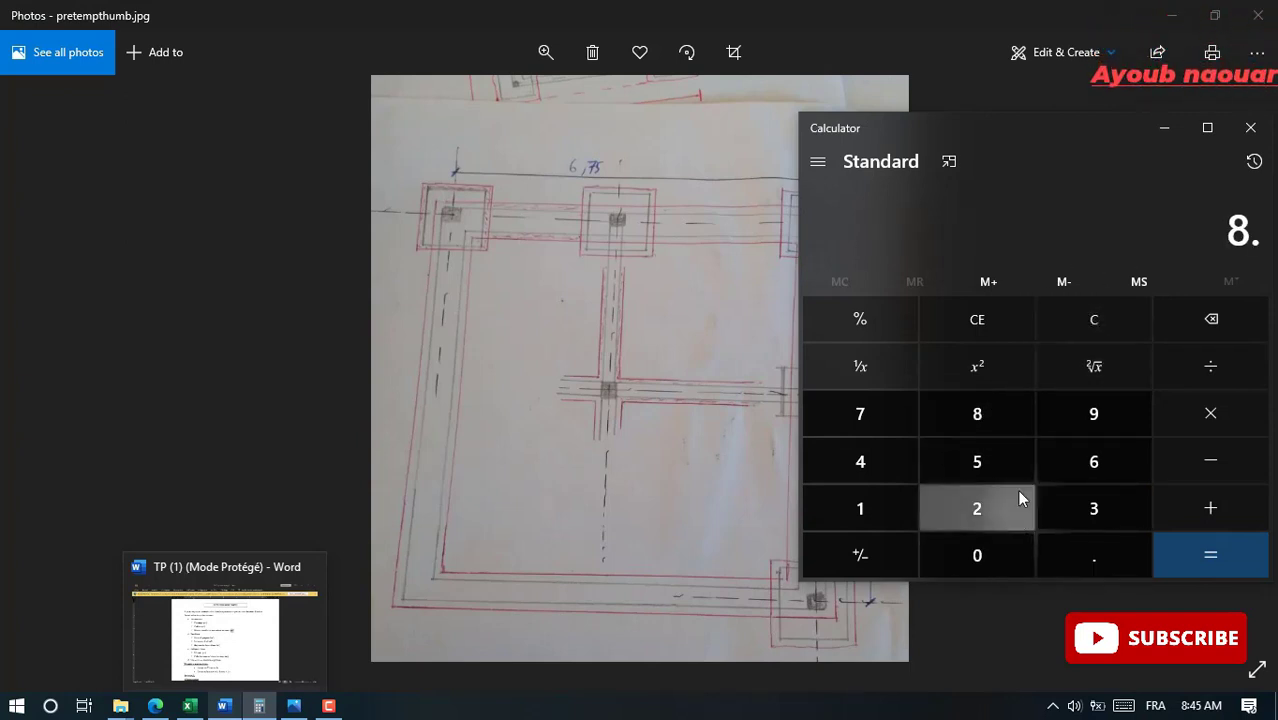
{"action": "left_click", "coordinate": [977, 508]}
{"action": "left_click", "coordinate": [977, 461]}
{"action": "left_click", "coordinate": [1201, 477]}
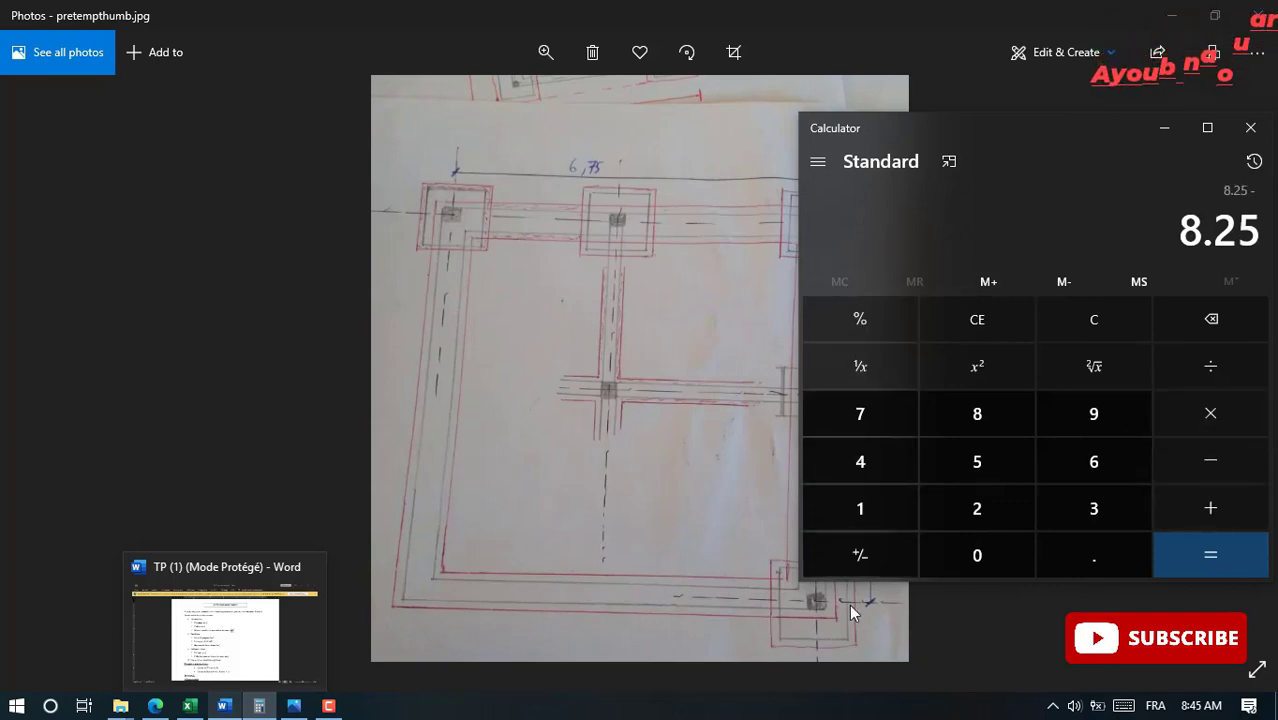
{"action": "left_click", "coordinate": [983, 568]}
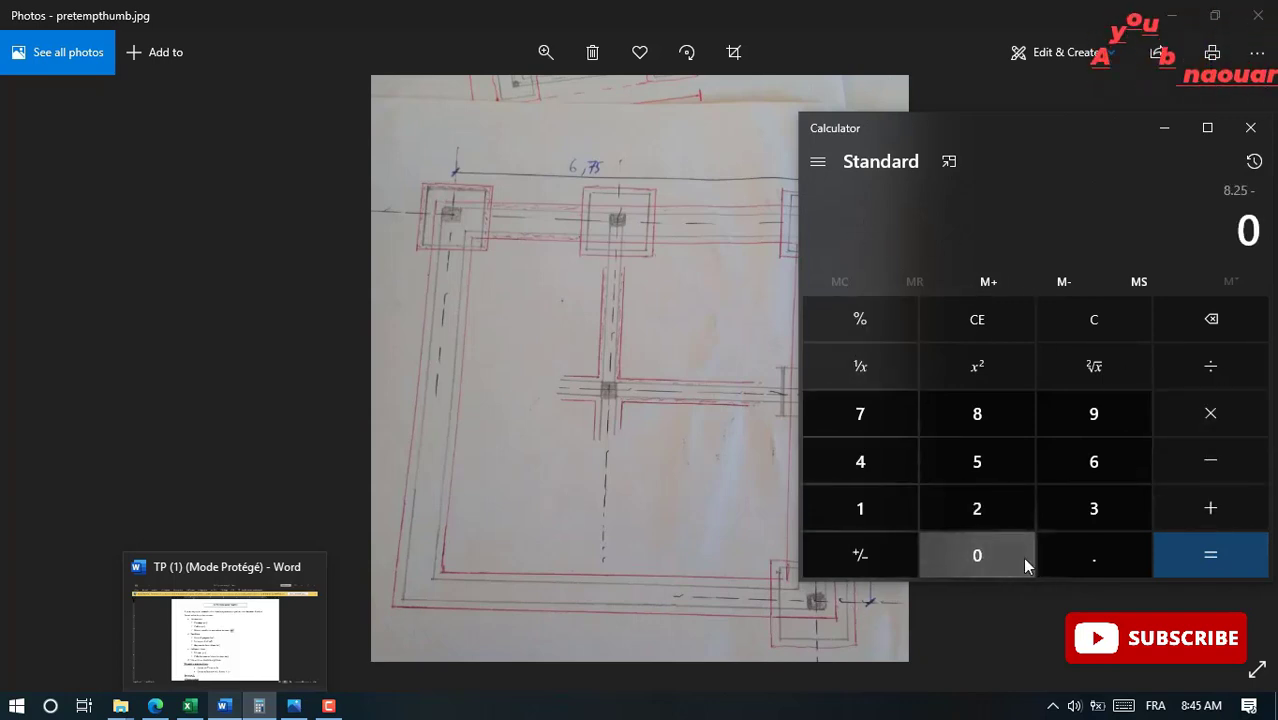
{"action": "left_click", "coordinate": [1080, 556]}
{"action": "left_click", "coordinate": [1058, 412]}
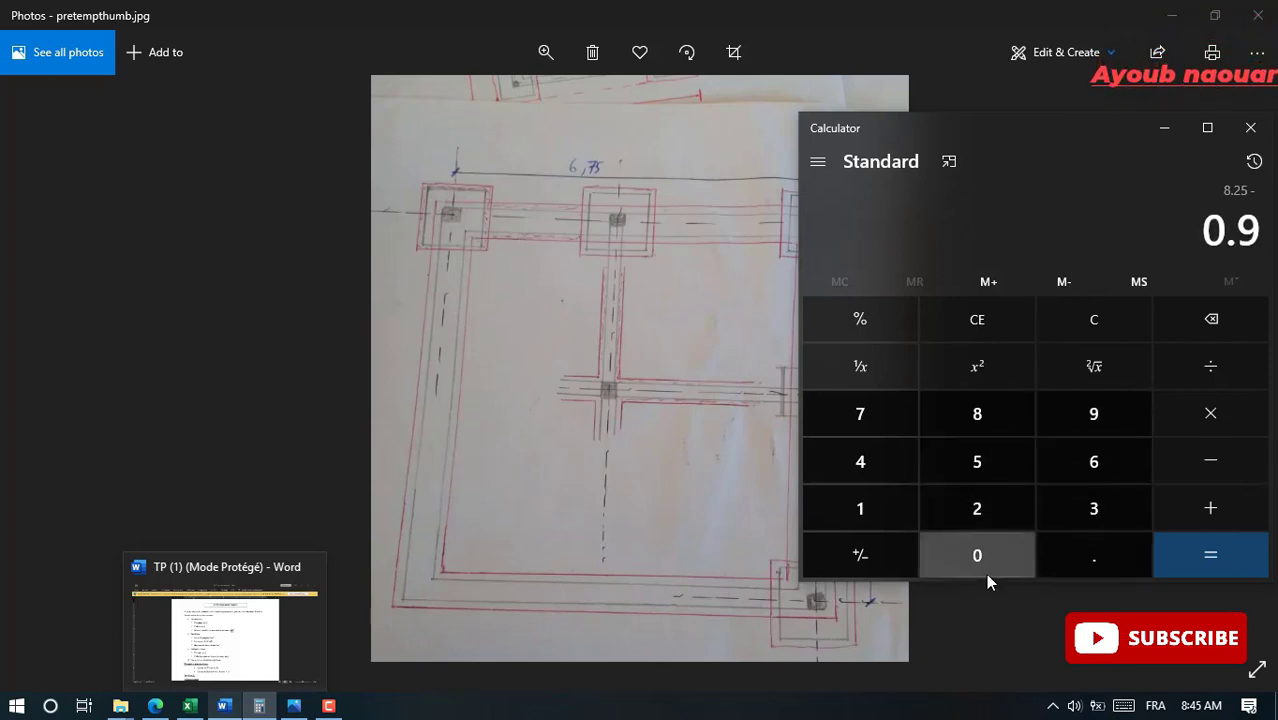
{"action": "left_click", "coordinate": [981, 570]}
{"action": "left_click", "coordinate": [1205, 560]}
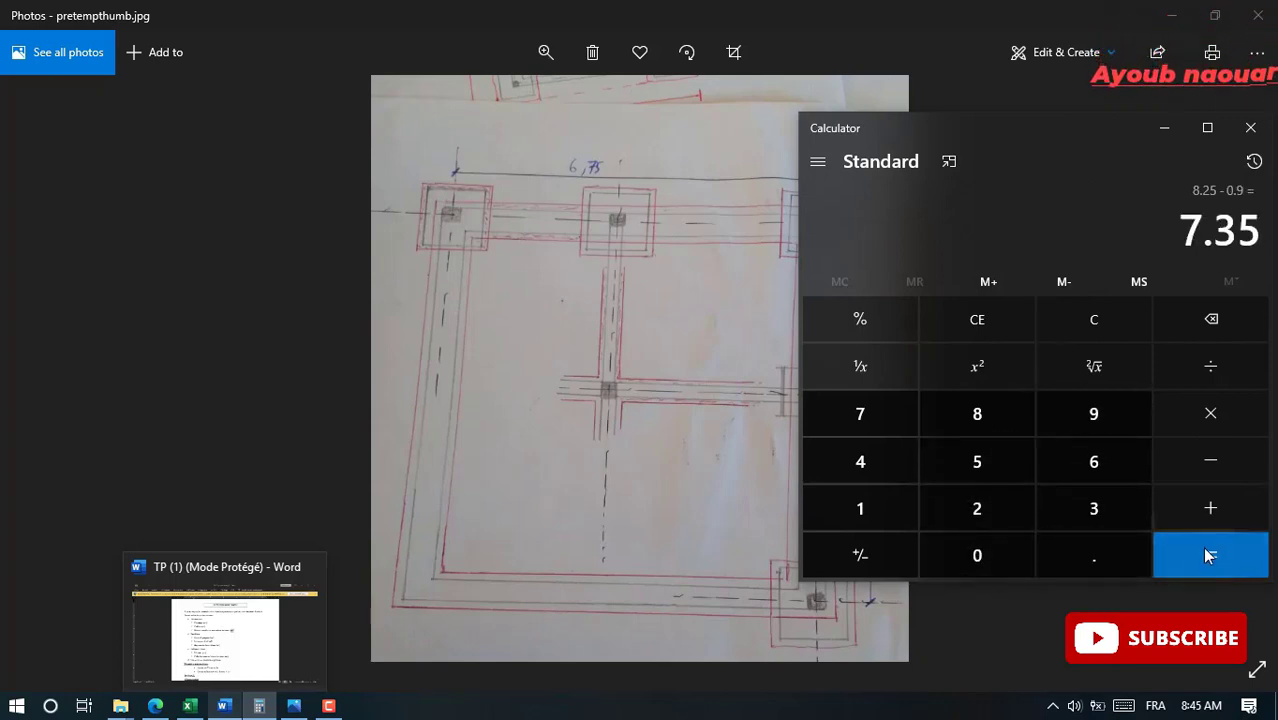
Recheck the sketch photo, subtract a further 0.90 for the remaining footing width in Calculator, and return to the Excel table
{"action": "left_click", "coordinate": [712, 495]}
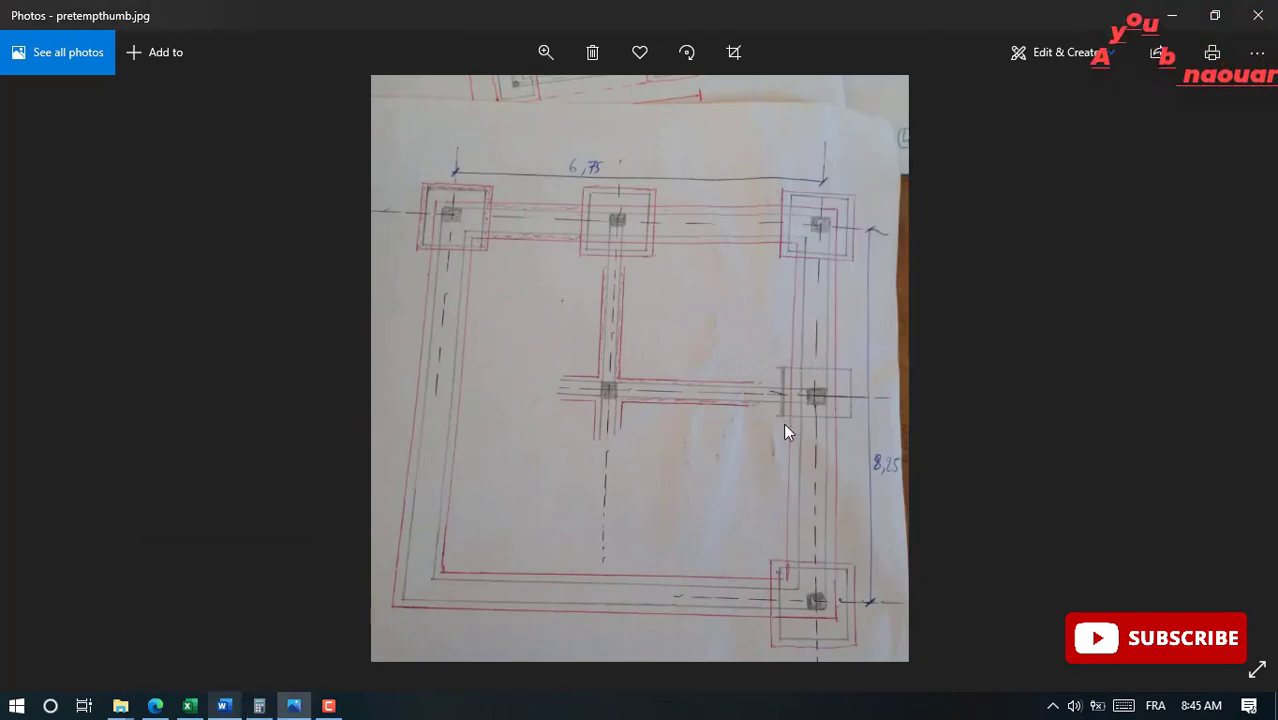
{"action": "mouse_move", "coordinate": [323, 708]}
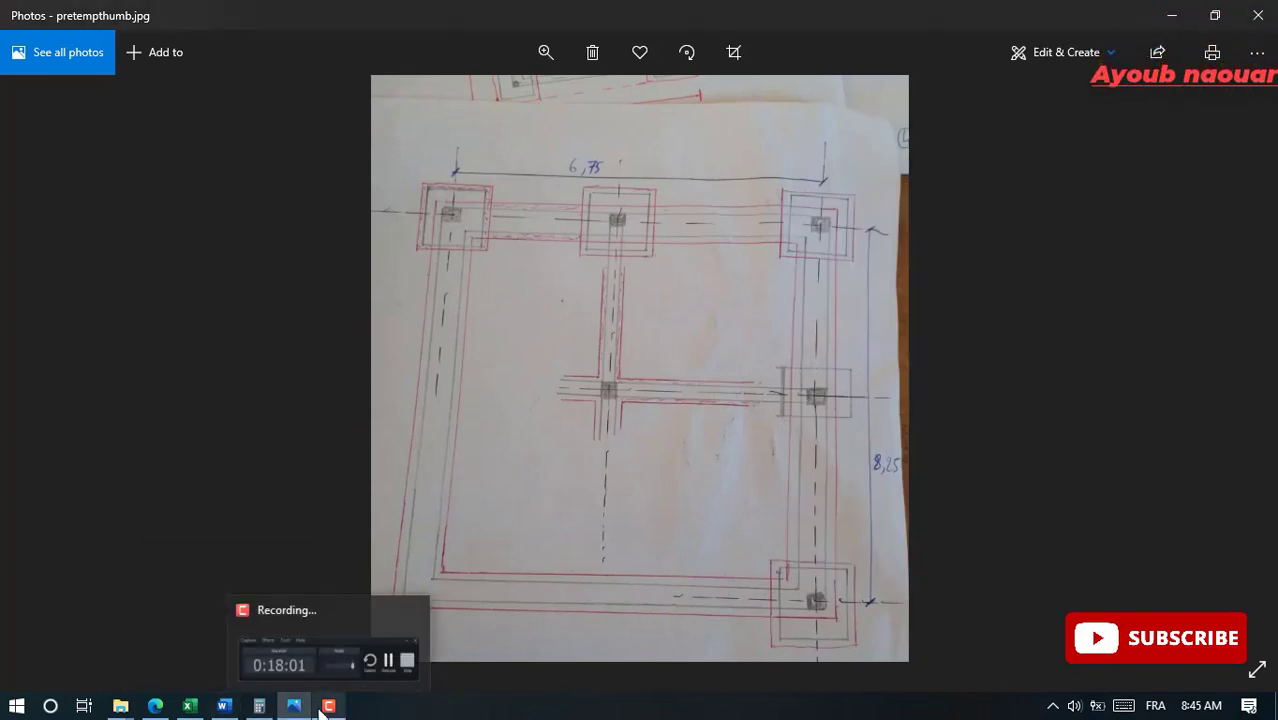
{"action": "left_click", "coordinate": [258, 705]}
{"action": "left_click", "coordinate": [1165, 466]}
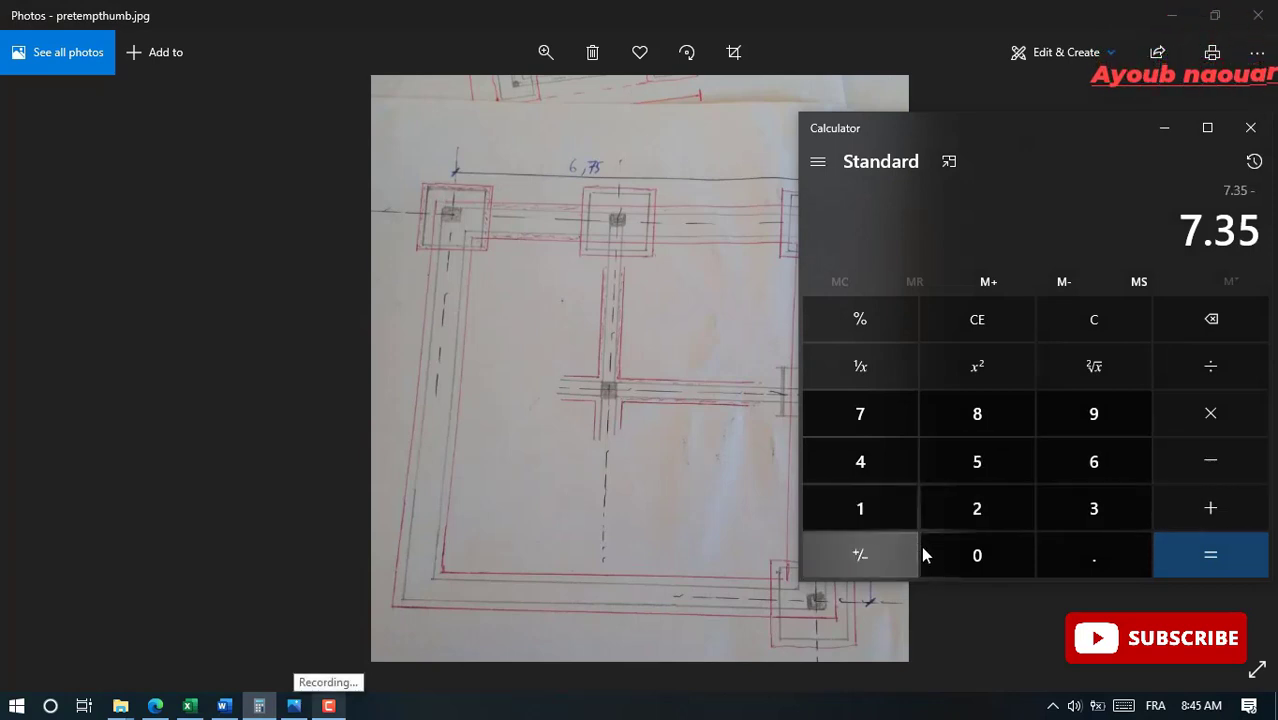
{"action": "left_click", "coordinate": [1005, 553]}
{"action": "left_click", "coordinate": [1088, 548]}
{"action": "left_click", "coordinate": [1086, 437]}
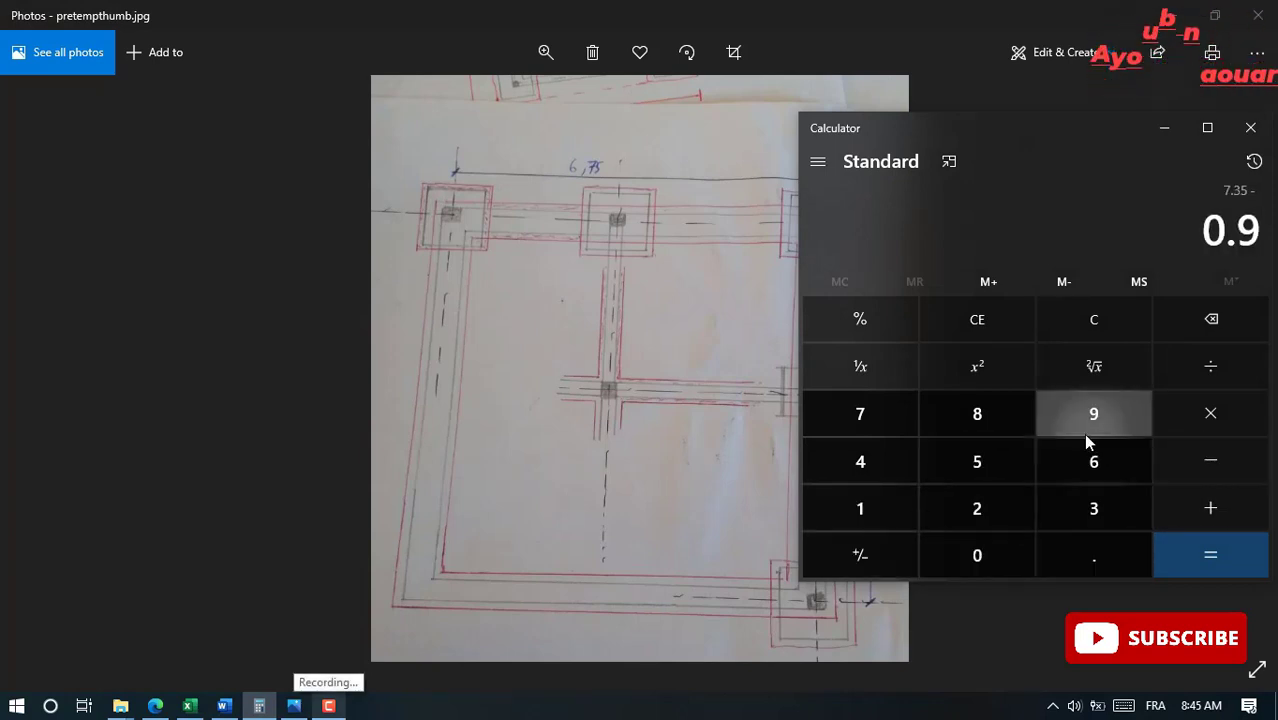
{"action": "left_click", "coordinate": [1020, 553]}
{"action": "left_click", "coordinate": [1202, 561]}
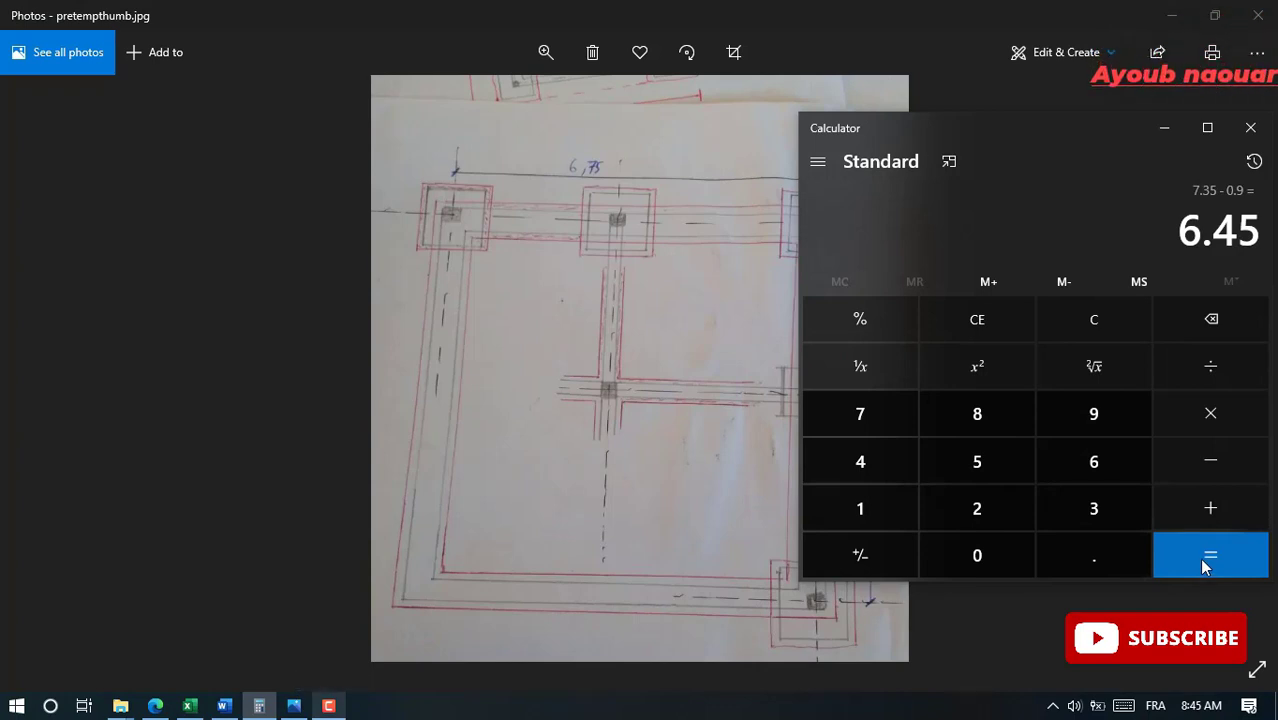
{"action": "left_click", "coordinate": [190, 707]}
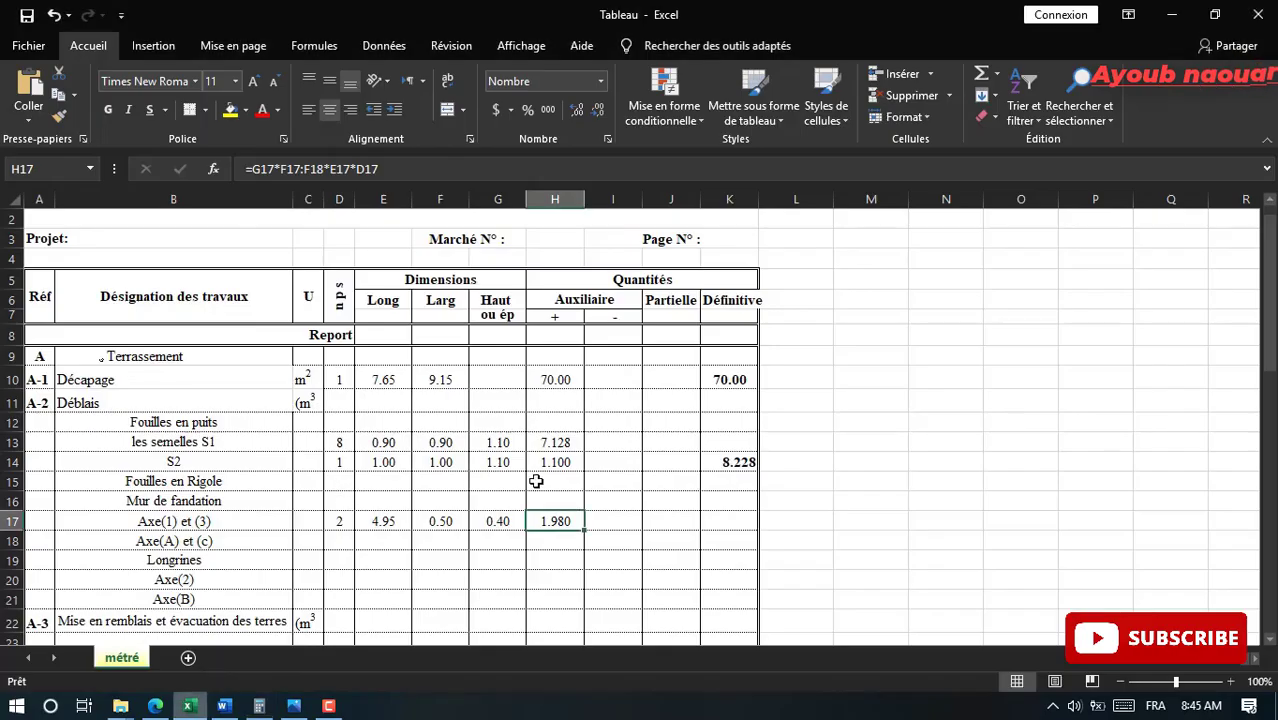
Enter a count of 2 and a length of 6.45 for Axe(A) et (c) in row 18
{"action": "left_click", "coordinate": [341, 542]}
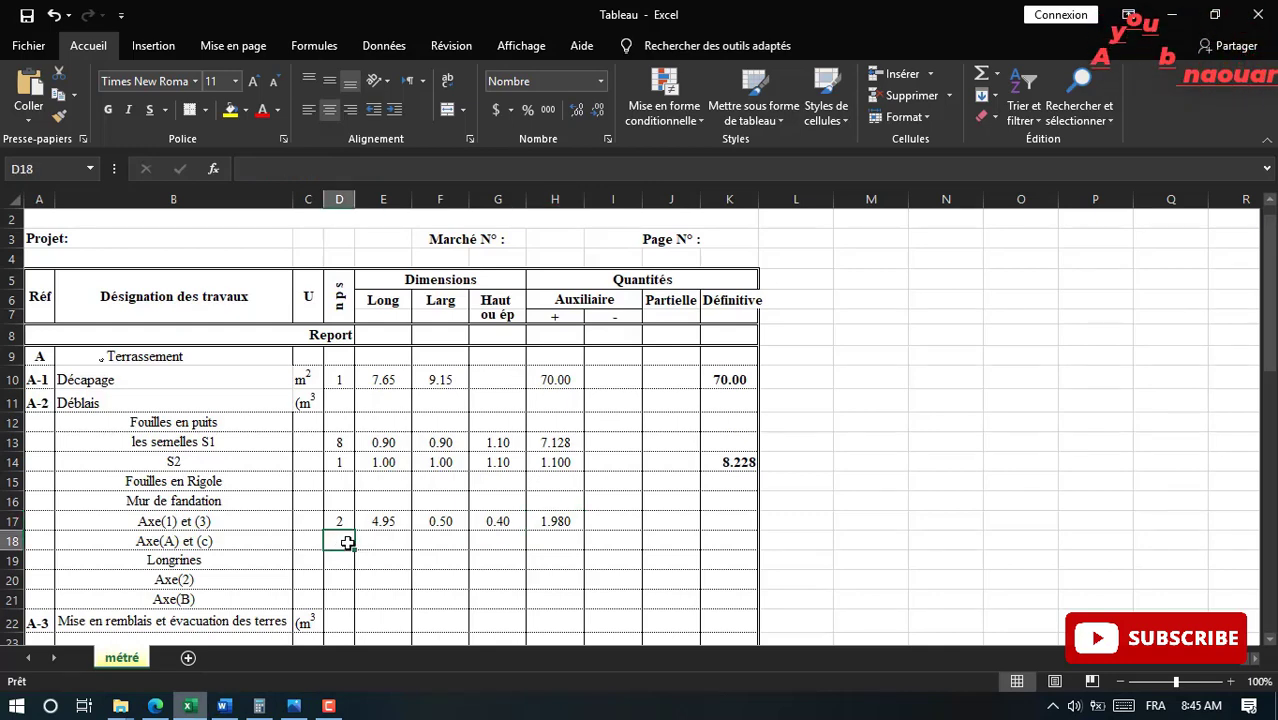
{"action": "type", "text": "2"}
{"action": "left_click", "coordinate": [386, 545]}
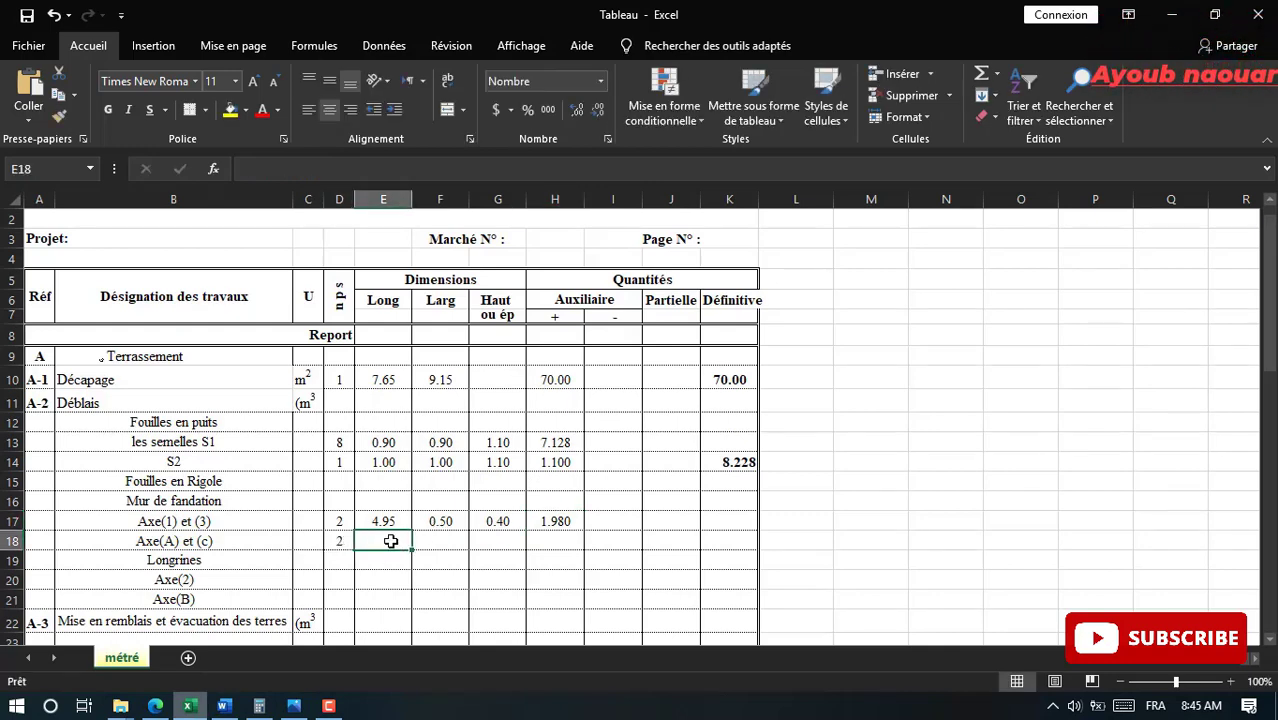
{"action": "type", "text": "6"}
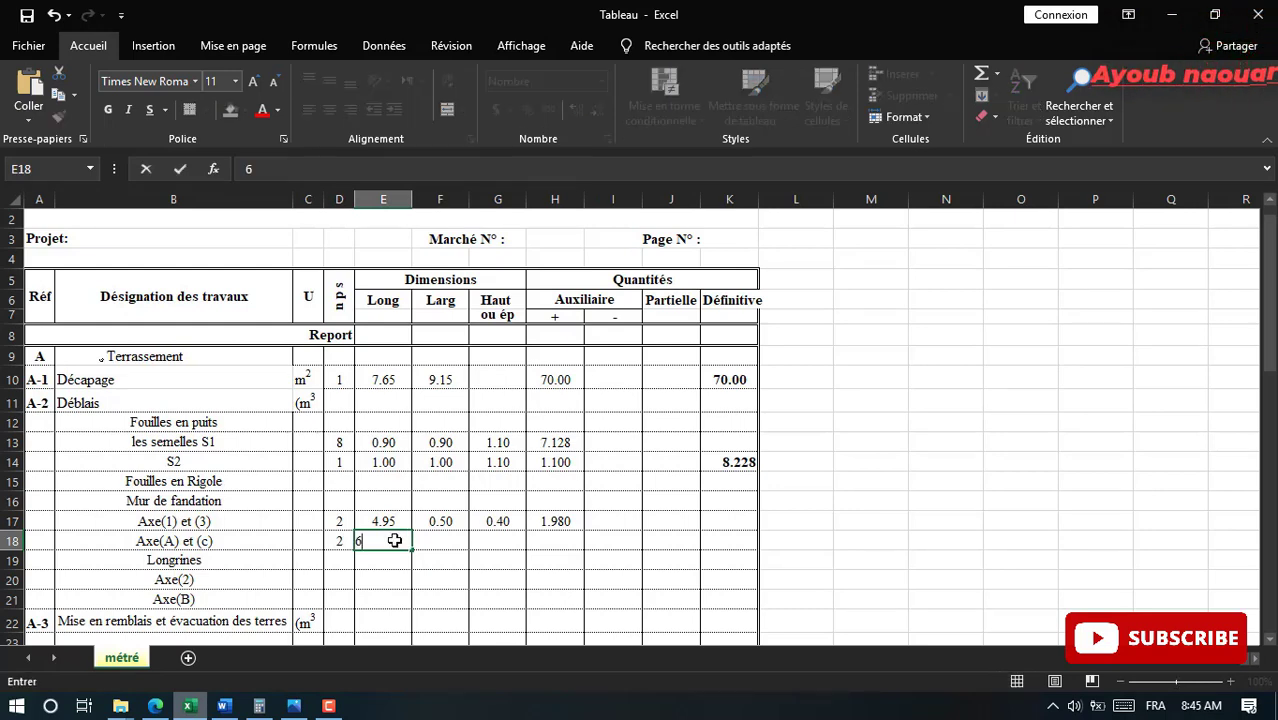
{"action": "type", "text": ".45"}
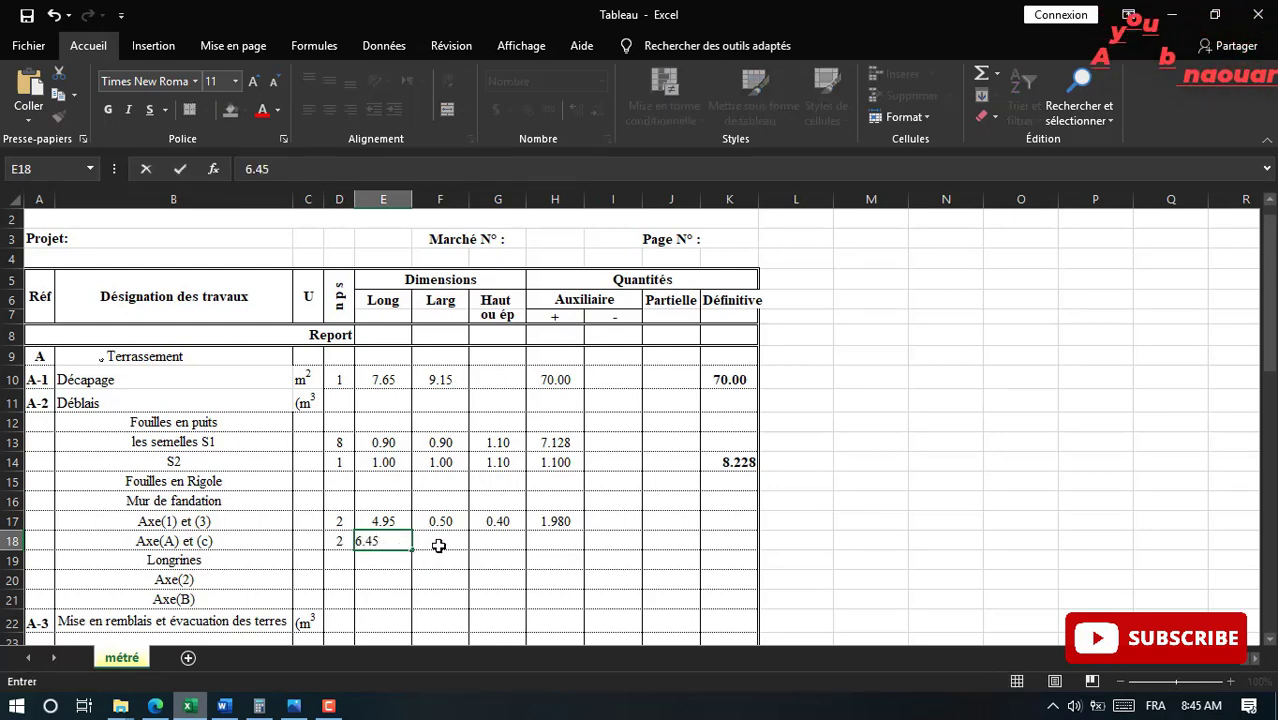
{"action": "left_click", "coordinate": [439, 540]}
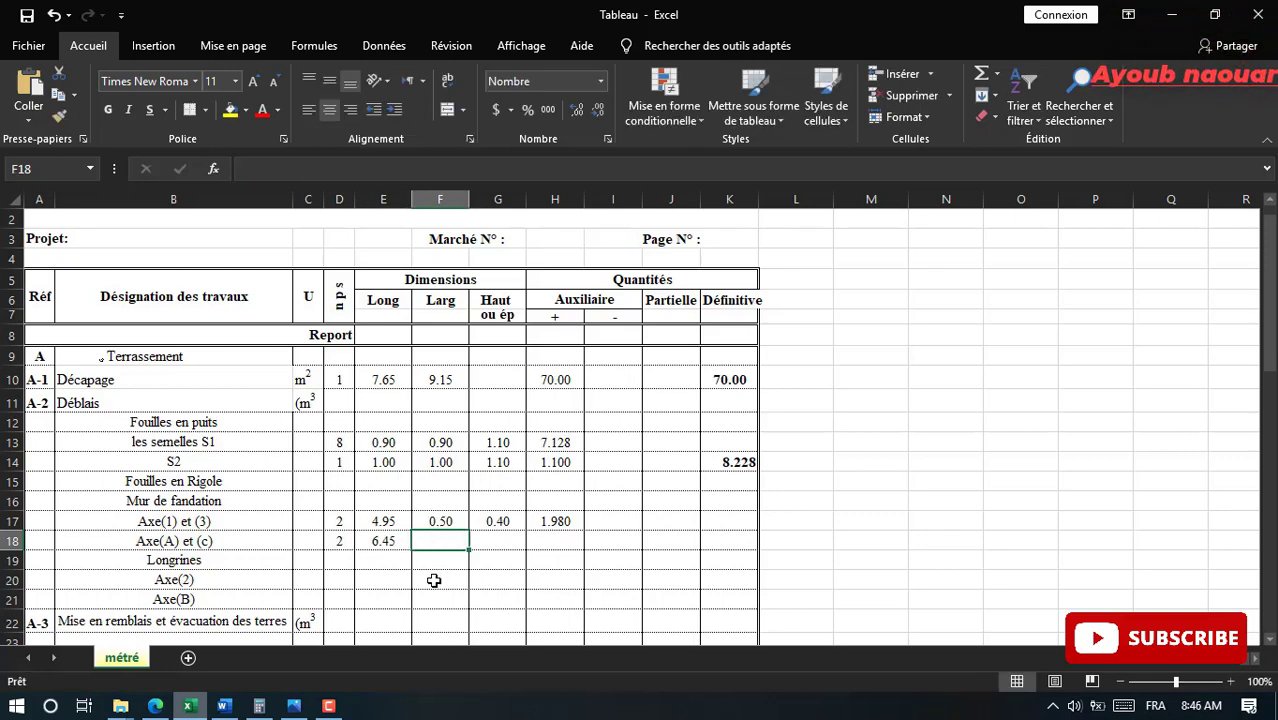
Fill the width 0.50 and height 0.40 from the Axe(1) et (3) row down to the Axe(A) et (c) row
{"action": "left_click", "coordinate": [465, 521]}
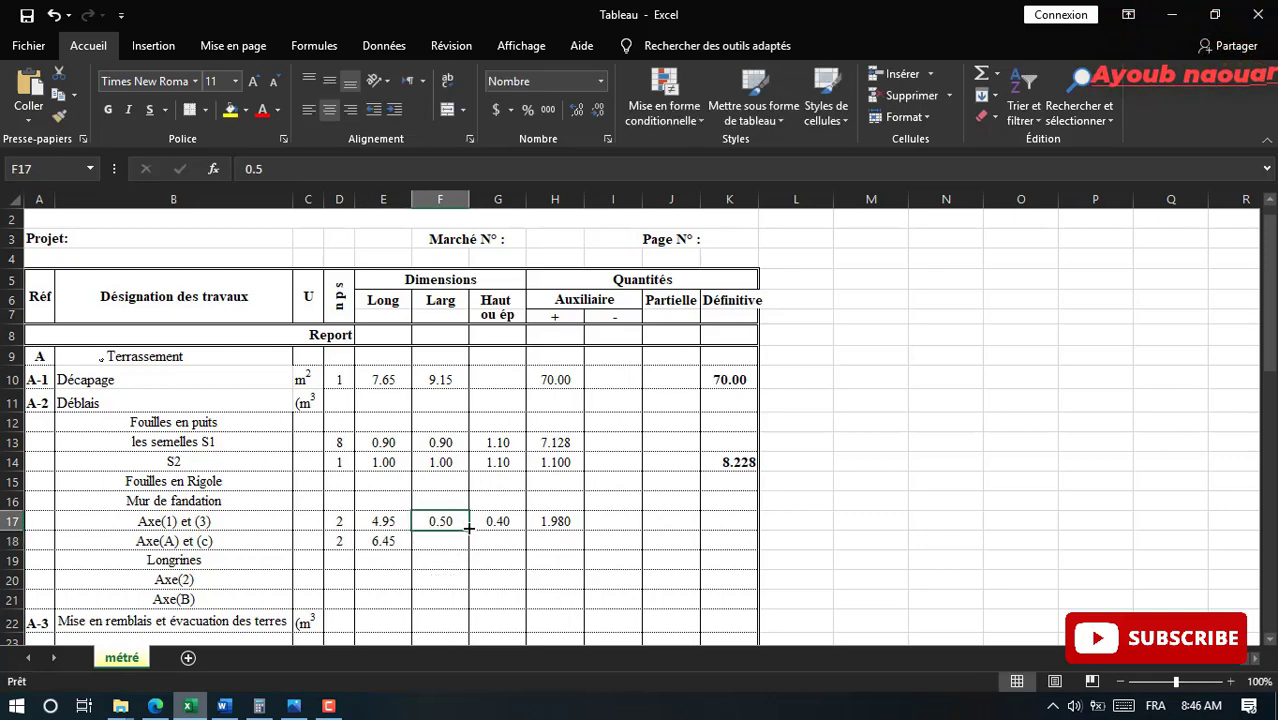
{"action": "left_click_drag", "start_coordinate": [468, 528], "coordinate": [527, 550]}
{"action": "left_click", "coordinate": [500, 522]}
{"action": "left_click", "coordinate": [555, 541]}
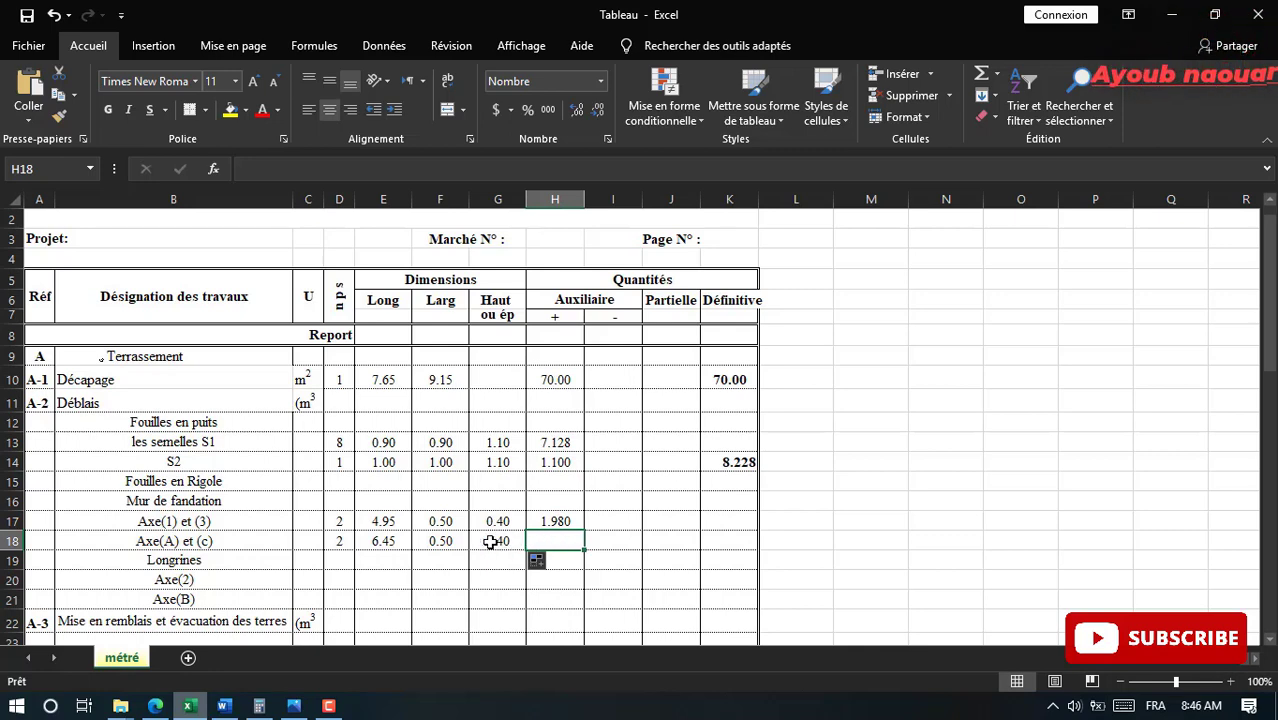
Copy the auxiliary quantity formula from H17 down to H18 for Axe(A) et (c)
{"action": "left_click", "coordinate": [574, 518]}
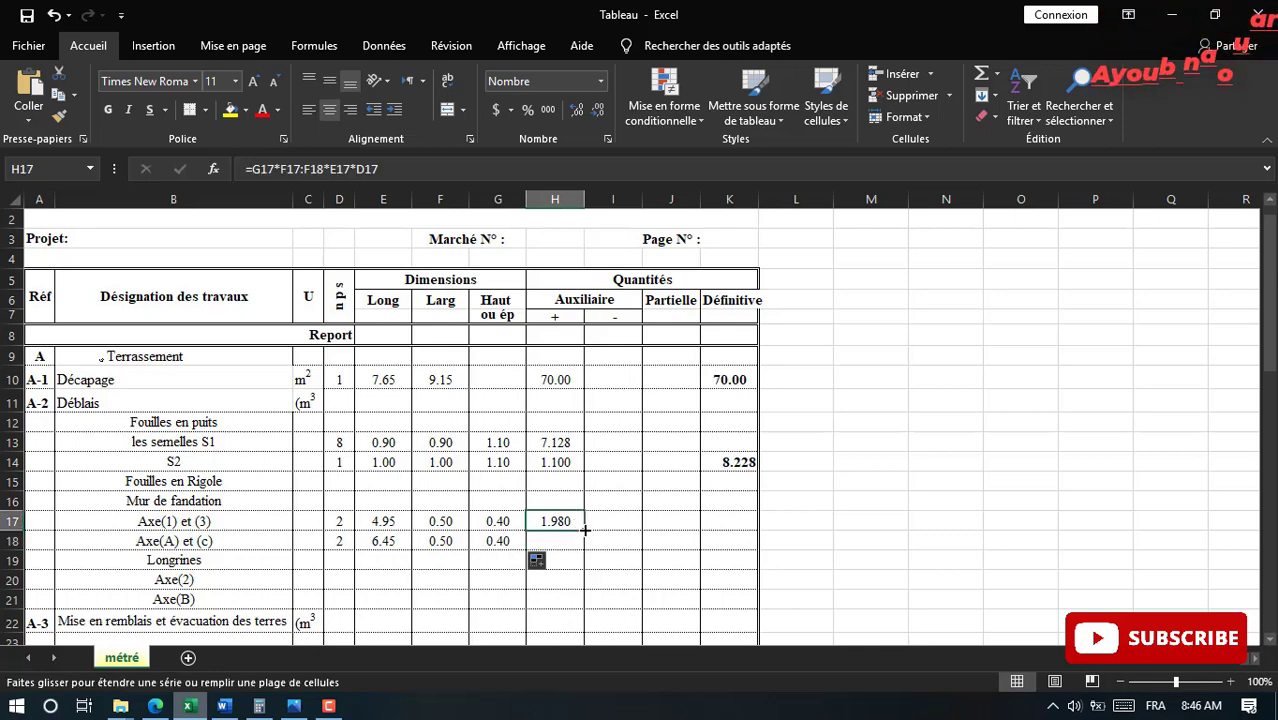
{"action": "left_click_drag", "start_coordinate": [585, 546], "coordinate": [543, 541]}
{"action": "left_click", "coordinate": [543, 580]}
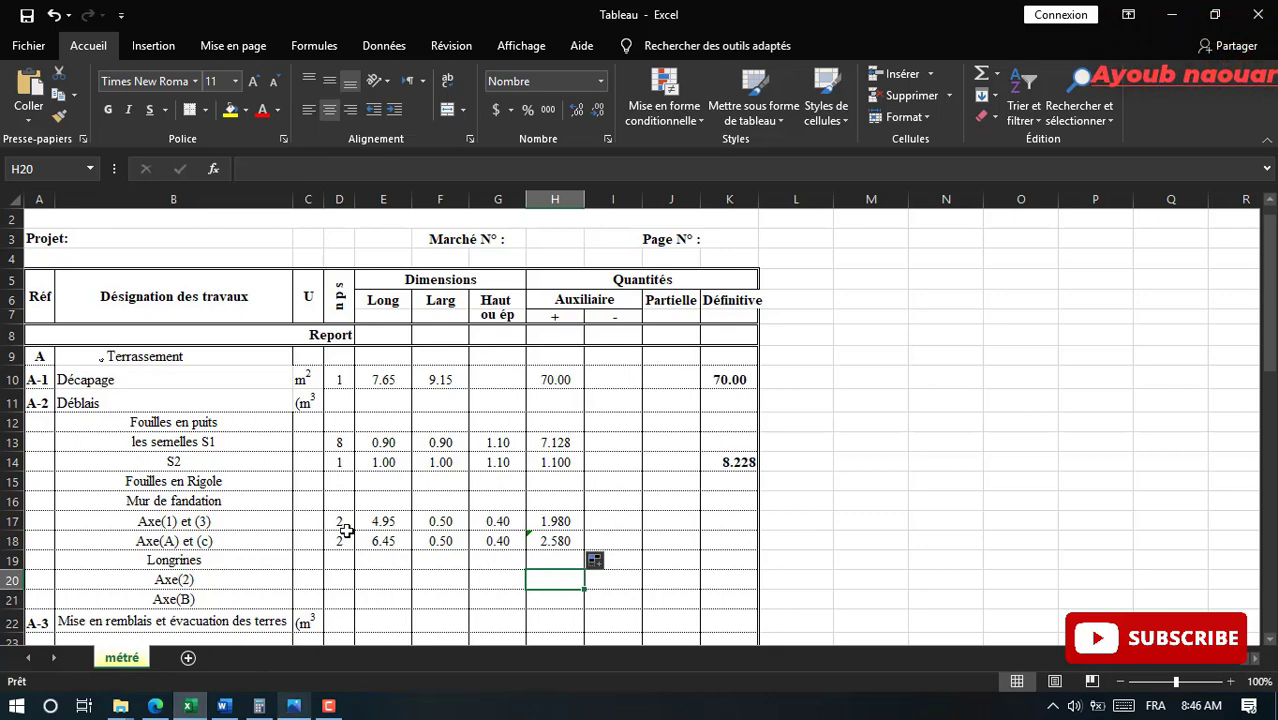
Consult the Word brief, the foundation PDF plan and the sketch photo for the longrine span along axis 2
{"action": "left_click", "coordinate": [224, 706]}
{"action": "scroll", "coordinate": [709, 310], "scroll_direction": "down", "scroll_amount": 2}
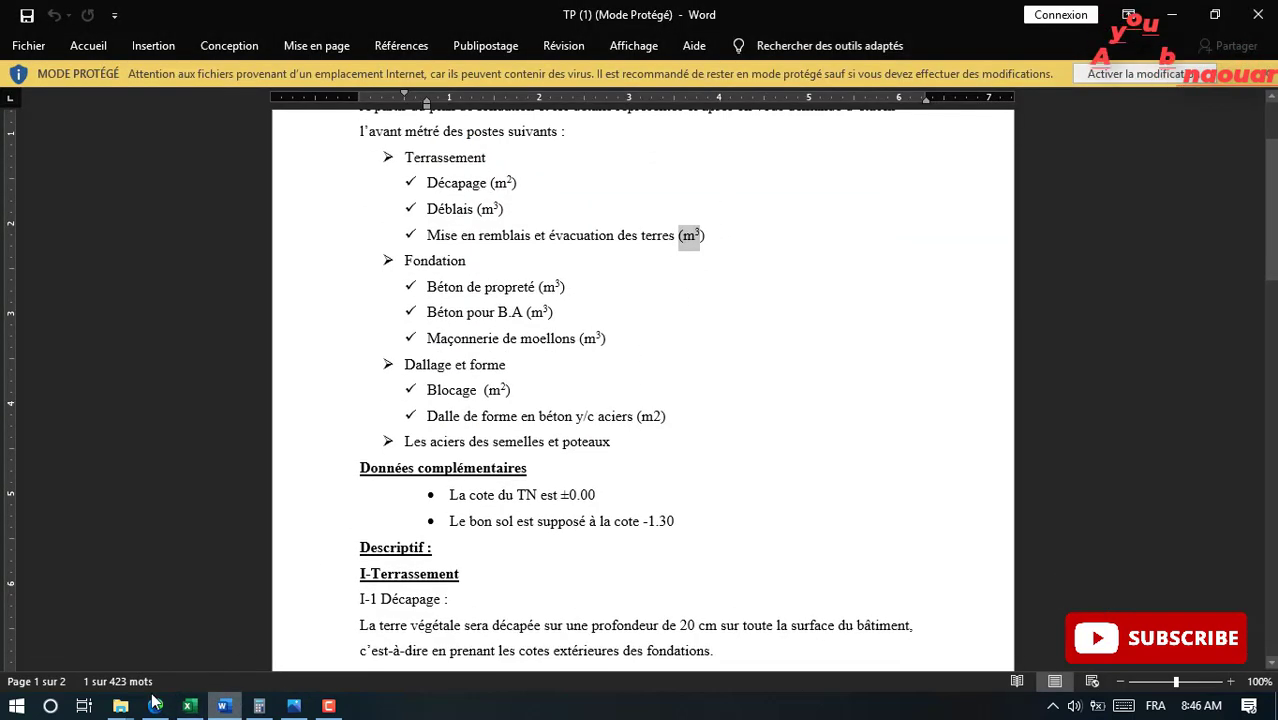
{"action": "key", "text": "alt+Tab"}
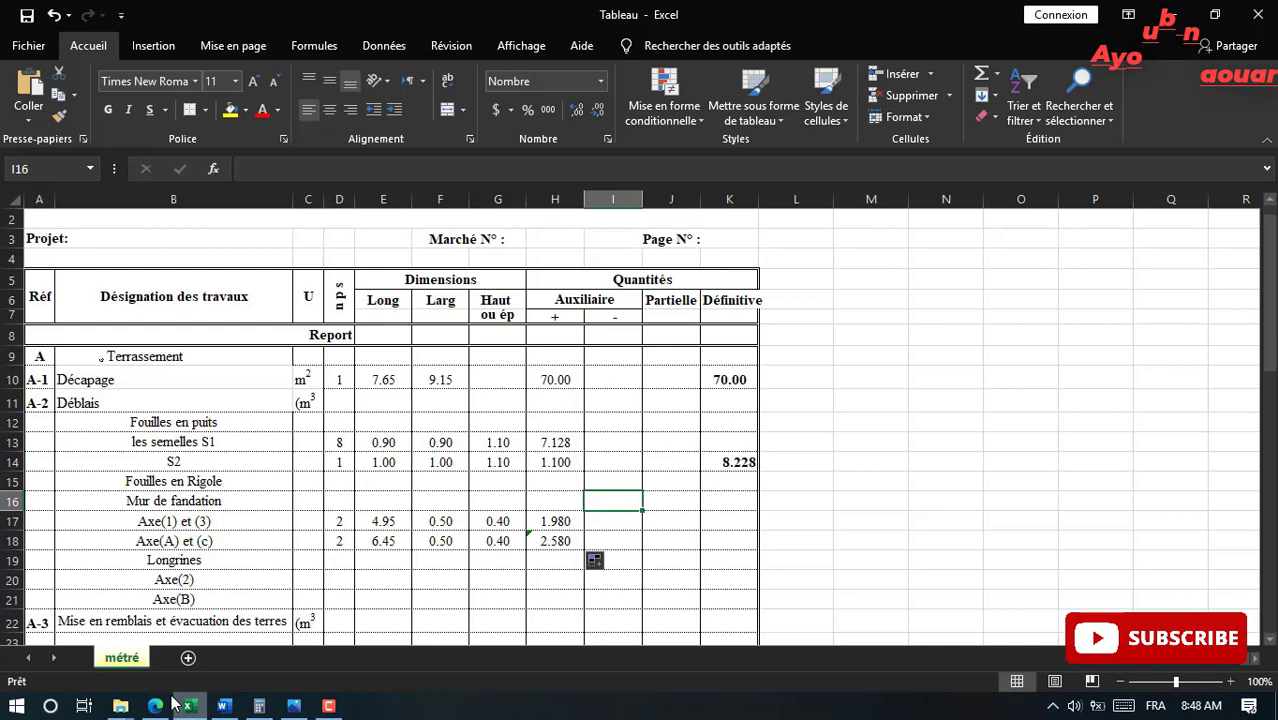
{"action": "left_click", "coordinate": [155, 706]}
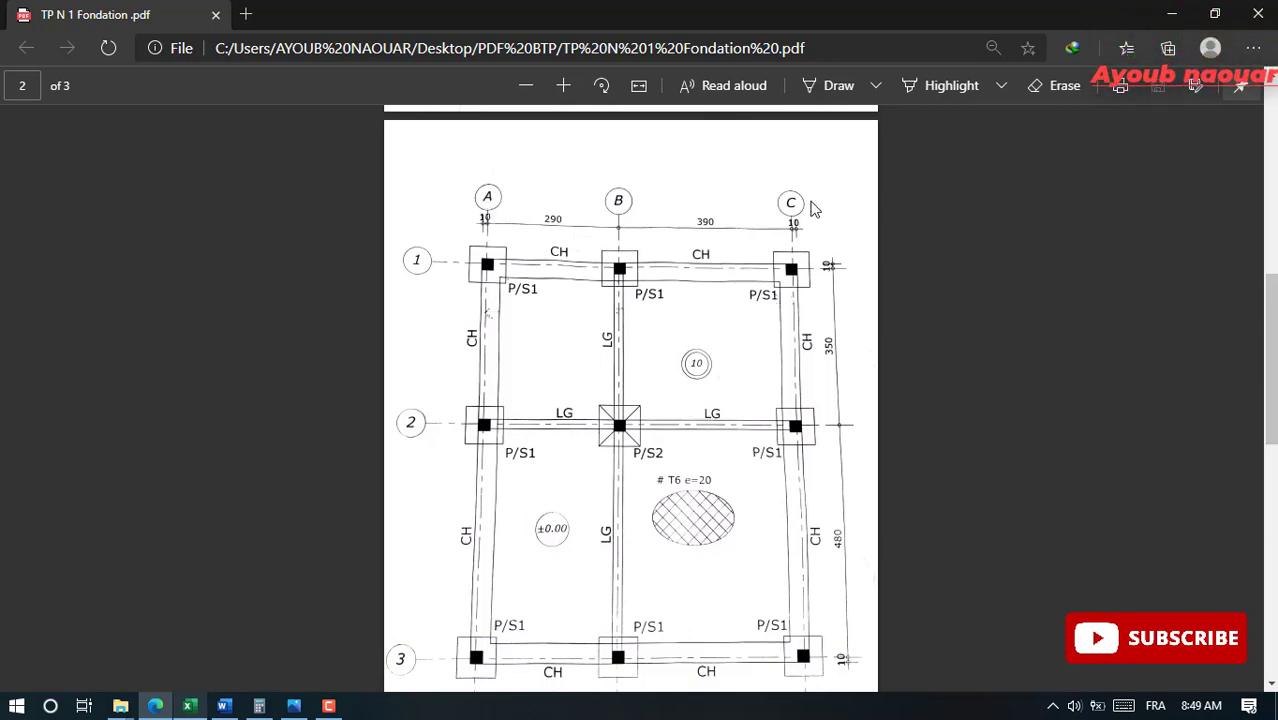
{"action": "left_click", "coordinate": [294, 705]}
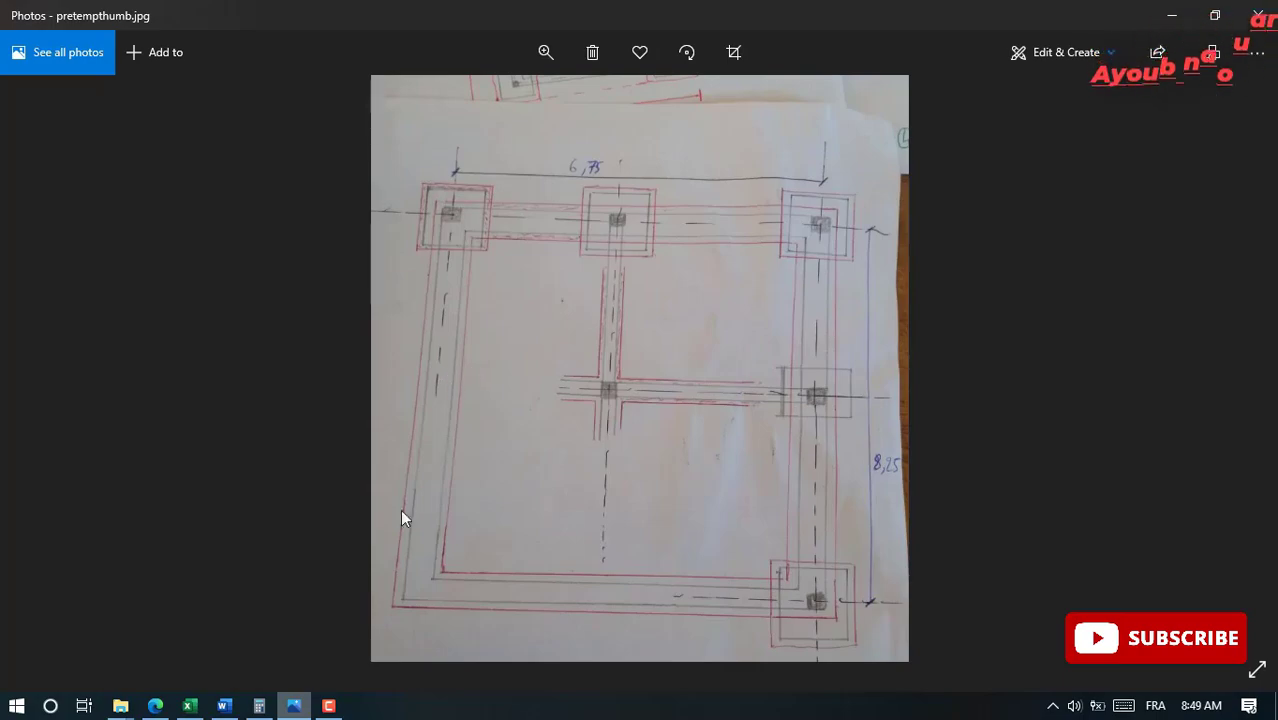
{"action": "left_click", "coordinate": [155, 706]}
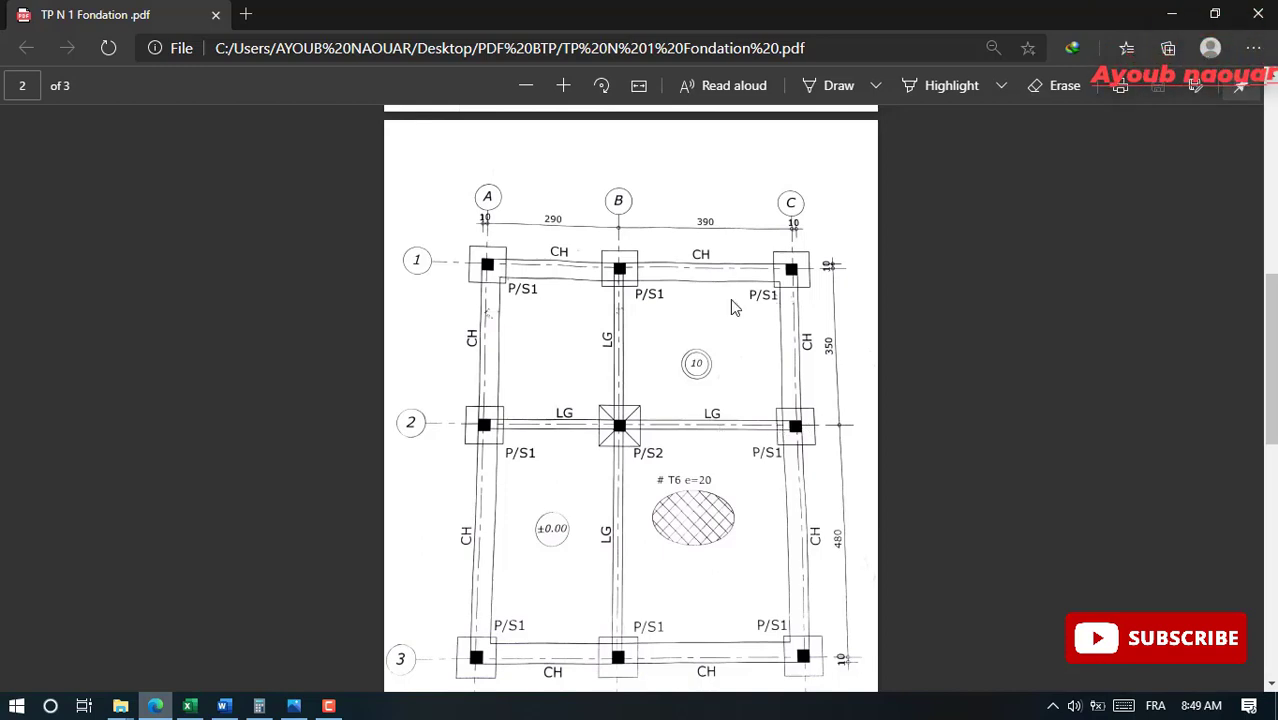
Subtract 0.90 from the 6.75 span in Calculator
{"action": "left_click", "coordinate": [259, 706]}
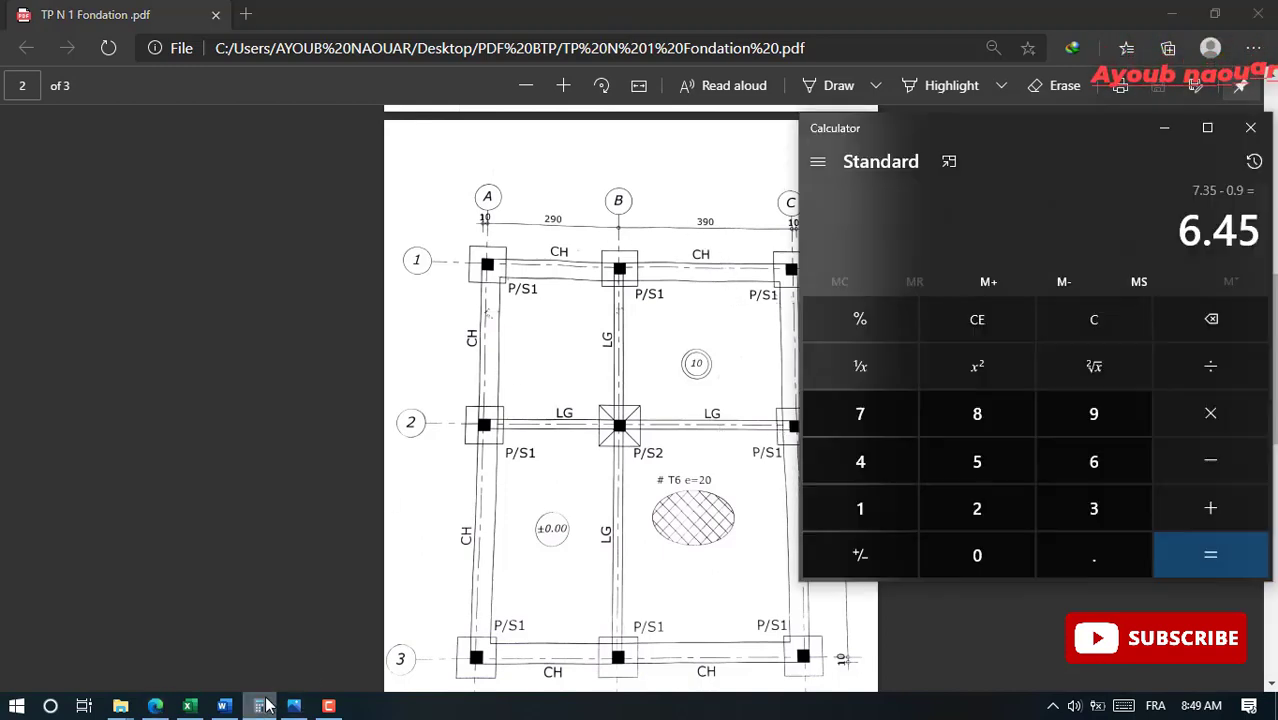
{"action": "left_click", "coordinate": [860, 413]}
{"action": "left_click", "coordinate": [980, 461]}
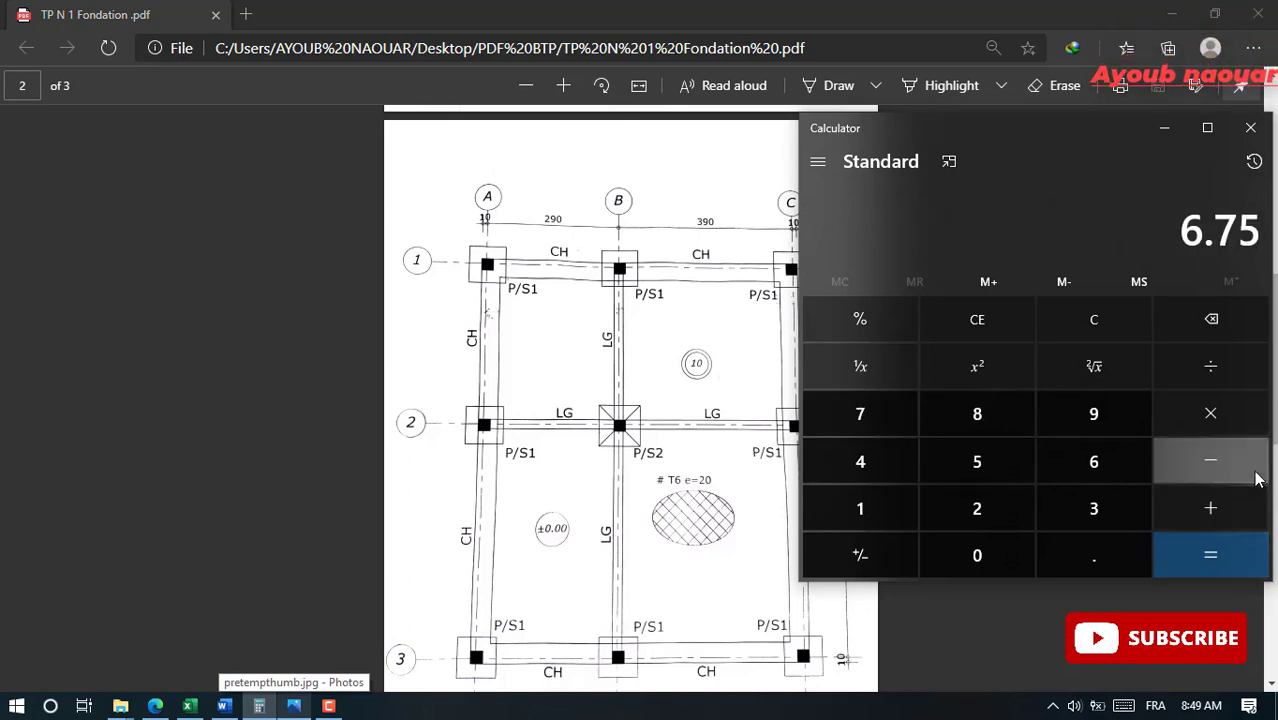
{"action": "left_click", "coordinate": [1210, 460]}
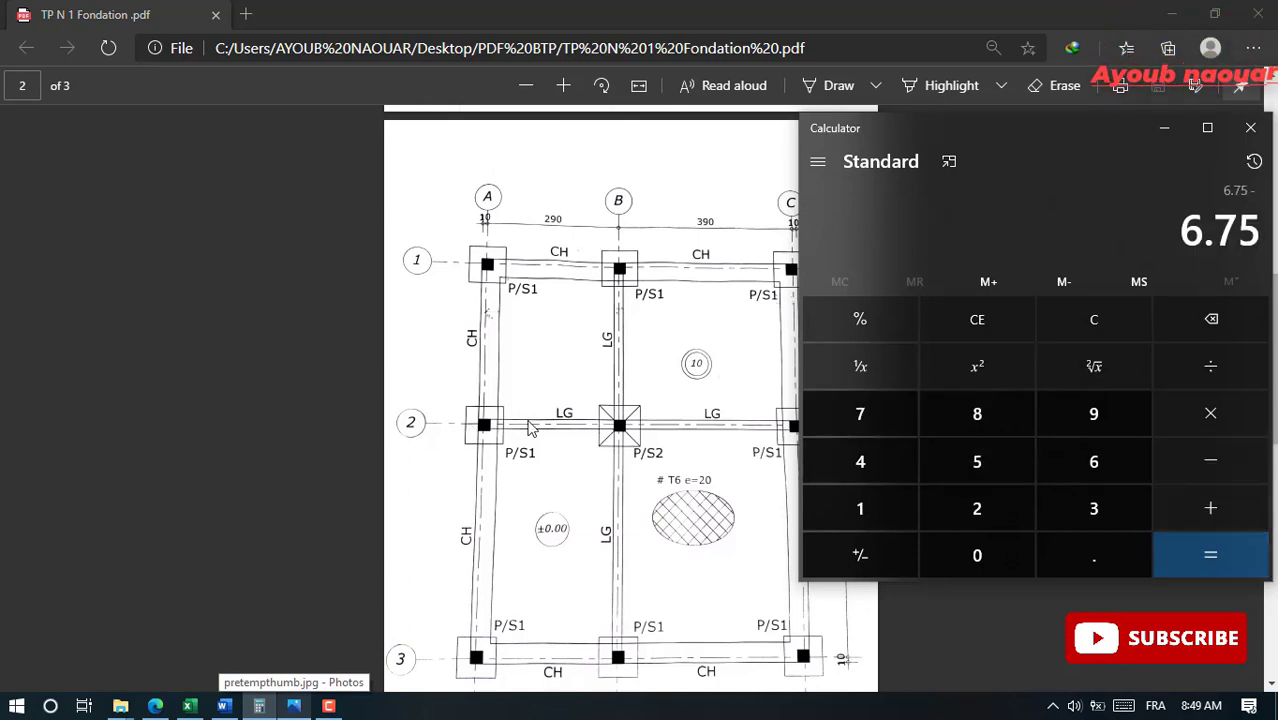
{"action": "left_click", "coordinate": [998, 557]}
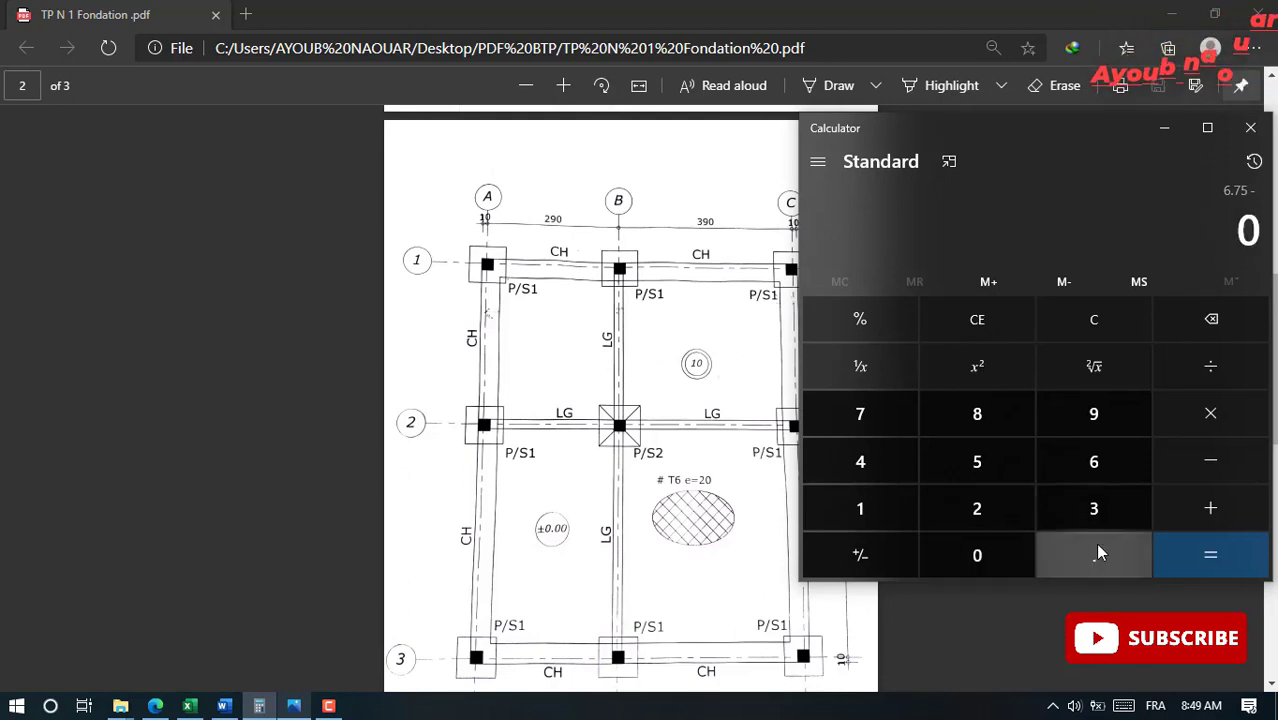
{"action": "left_click", "coordinate": [1098, 553]}
{"action": "left_click", "coordinate": [1100, 414]}
{"action": "left_click", "coordinate": [977, 555]}
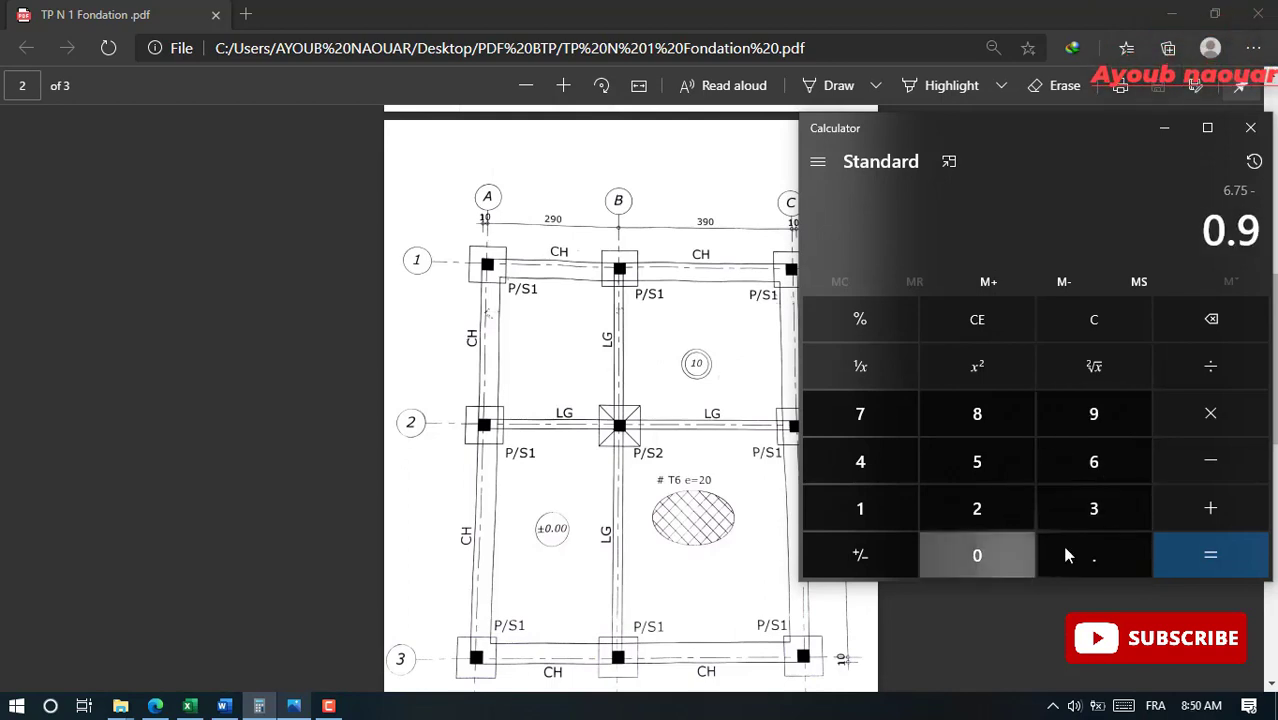
{"action": "left_click", "coordinate": [1233, 558]}
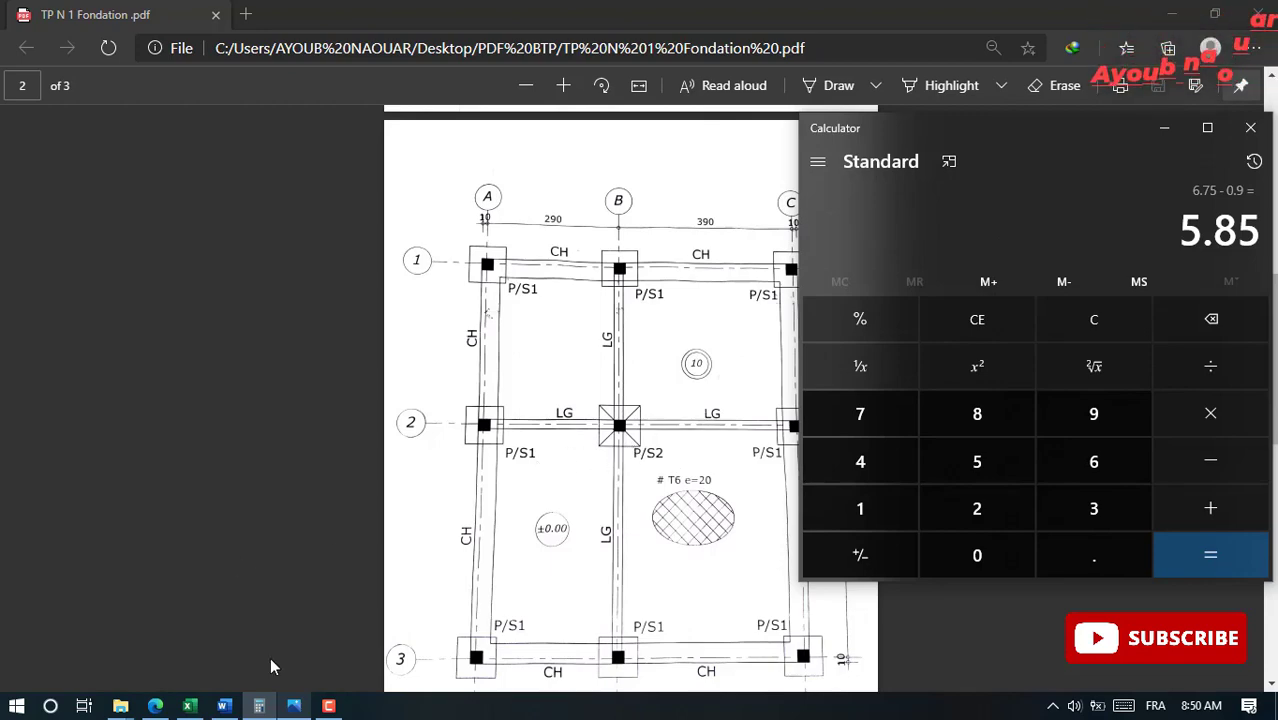
Check the sketch photo, the PDF foundation plan and the footing details for the central S2 footing on axis 2
{"action": "left_click", "coordinate": [296, 706]}
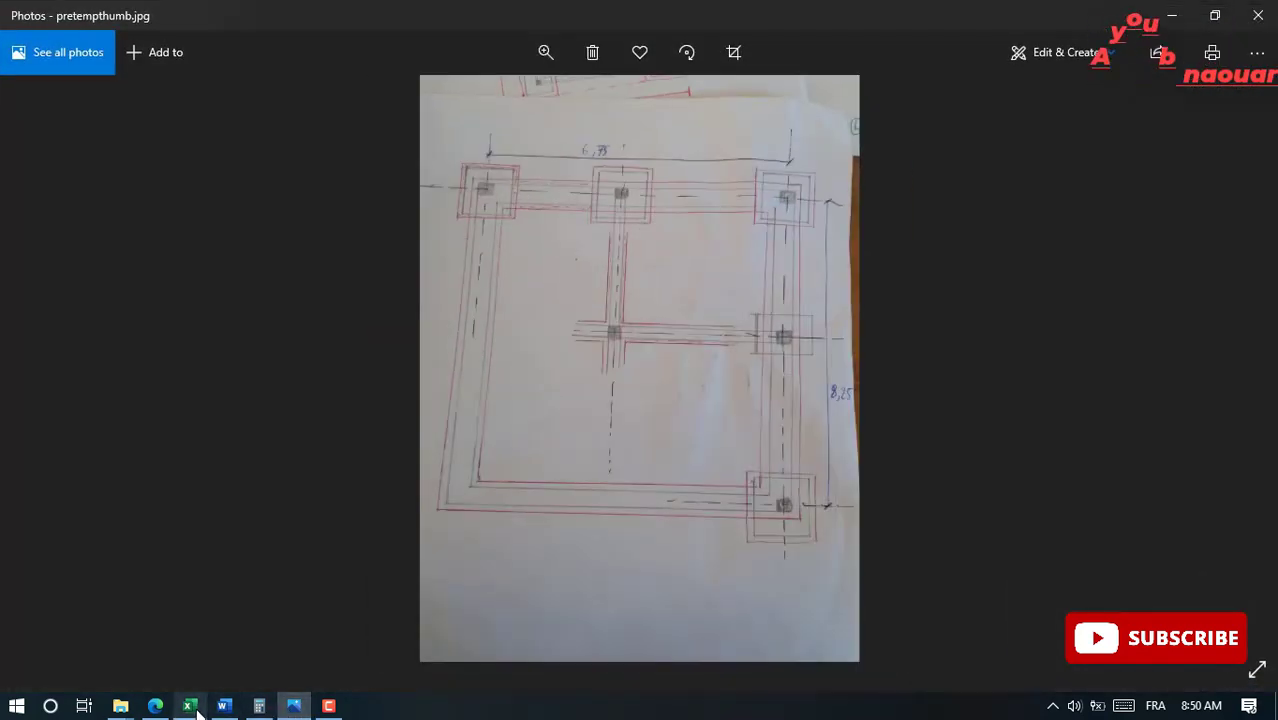
{"action": "left_click", "coordinate": [189, 706]}
{"action": "left_click", "coordinate": [155, 706]}
{"action": "scroll", "coordinate": [576, 365], "scroll_direction": "down", "scroll_amount": 2}
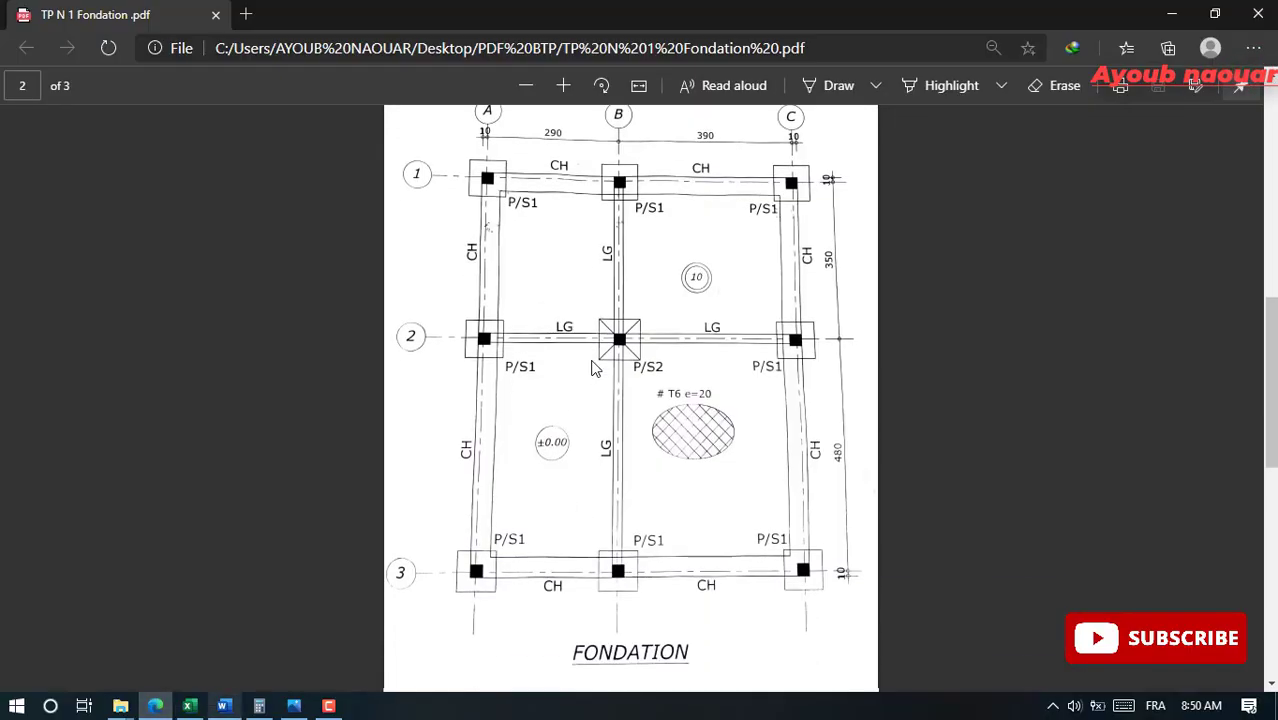
{"action": "scroll", "coordinate": [790, 400], "scroll_direction": "down", "scroll_amount": 6}
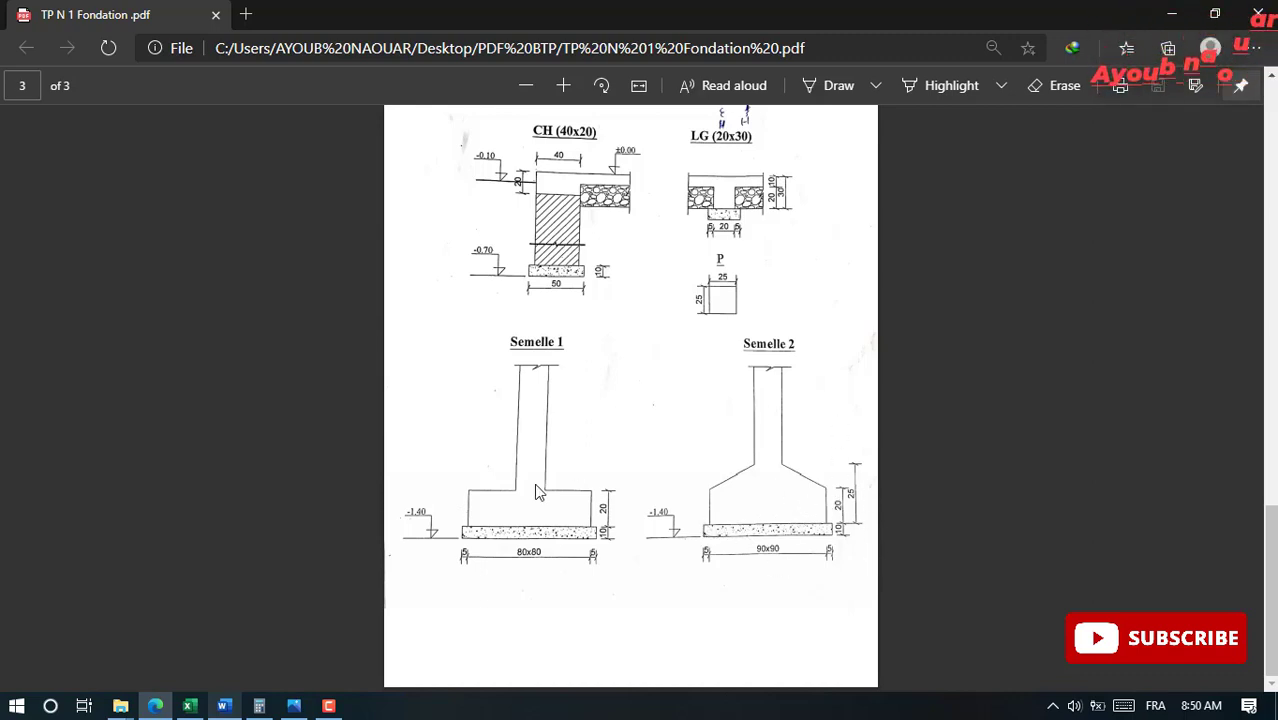
Recheck the sketch photo and subtract a further 1 from the axis 2 span in Calculator for the central footing
{"action": "left_click", "coordinate": [293, 705]}
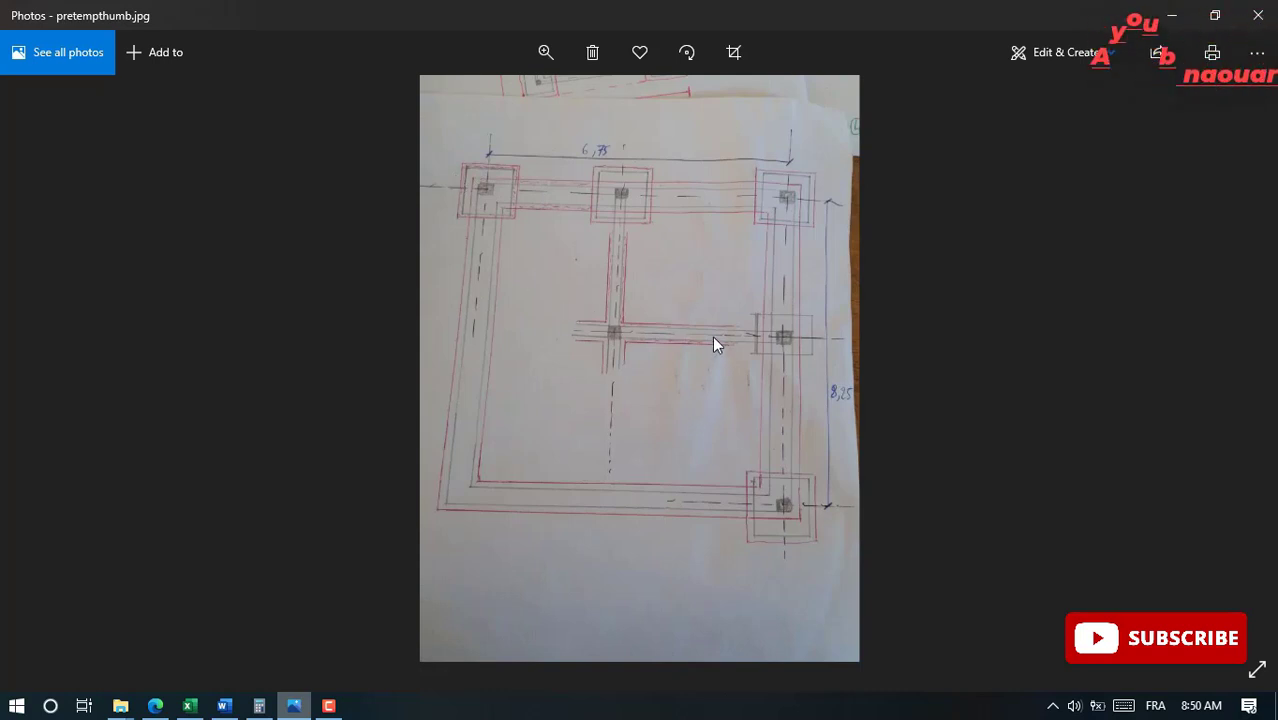
{"action": "left_click", "coordinate": [258, 707]}
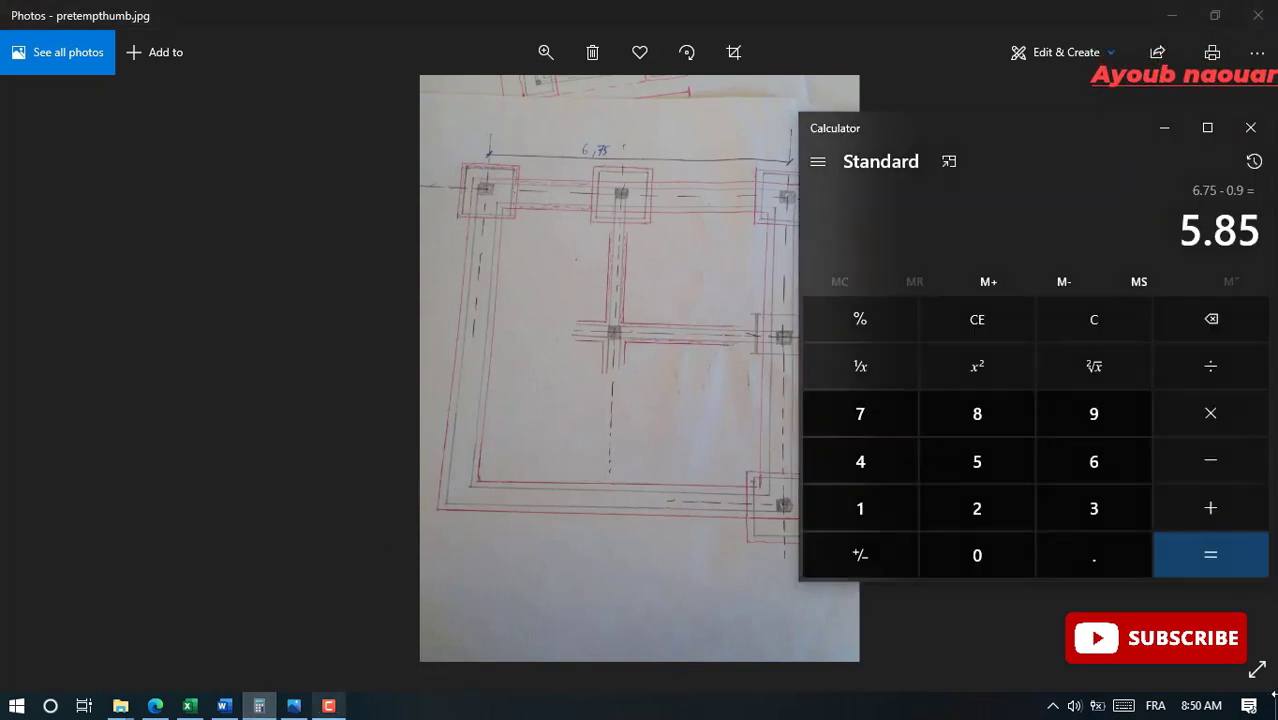
{"action": "left_click", "coordinate": [1218, 470]}
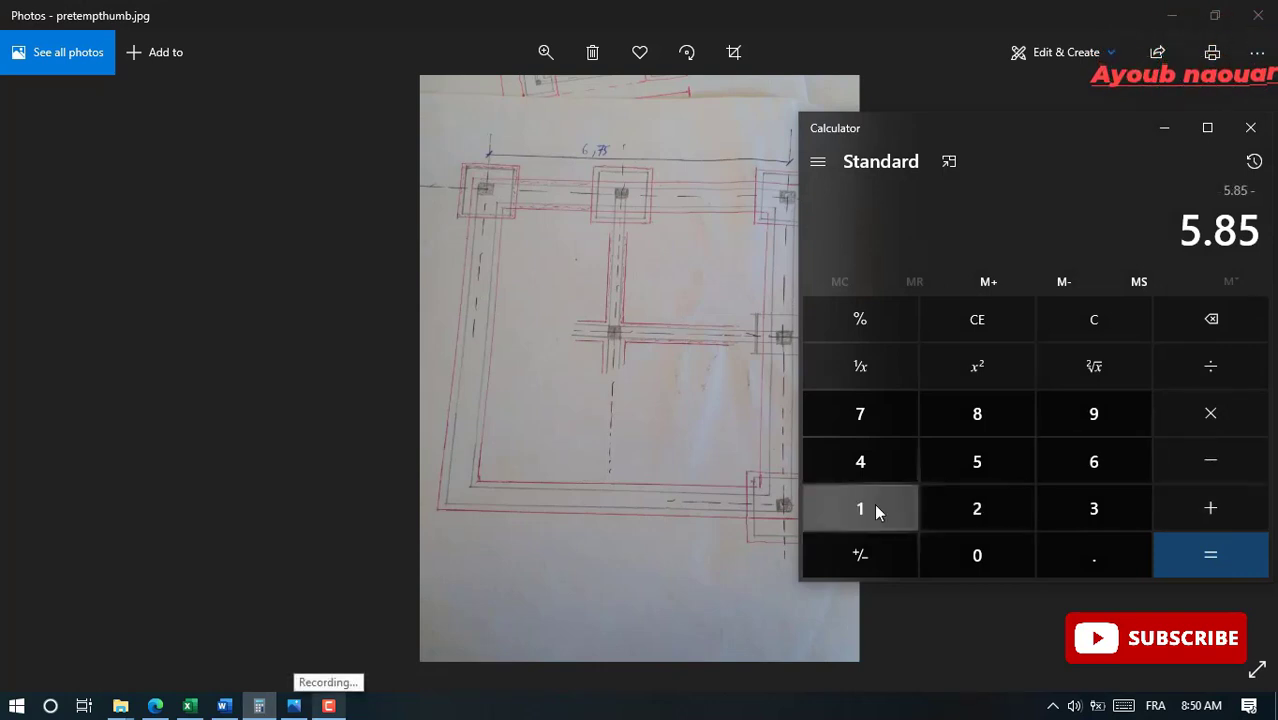
{"action": "left_click", "coordinate": [880, 508]}
{"action": "left_click", "coordinate": [1210, 558]}
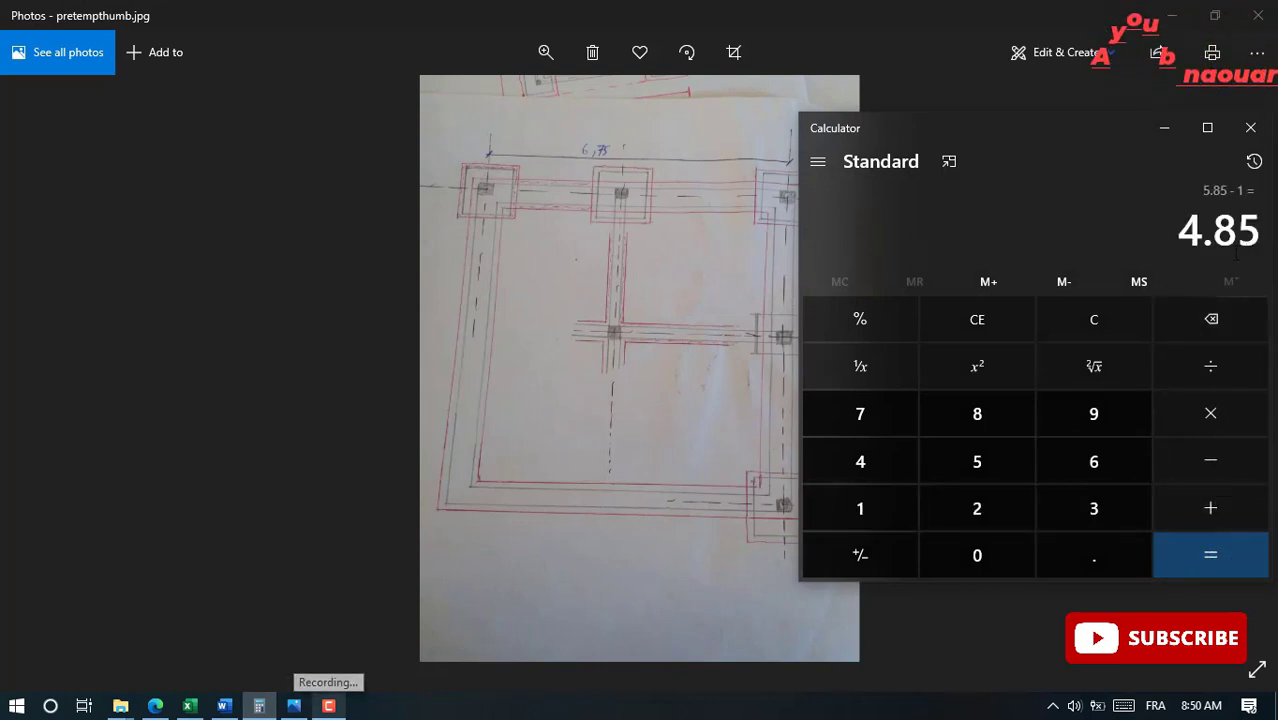
Return to the Excel table and enter a count of 1 and a length of 4.85 for longrine Axe(2) in row 20
{"action": "left_click", "coordinate": [224, 705]}
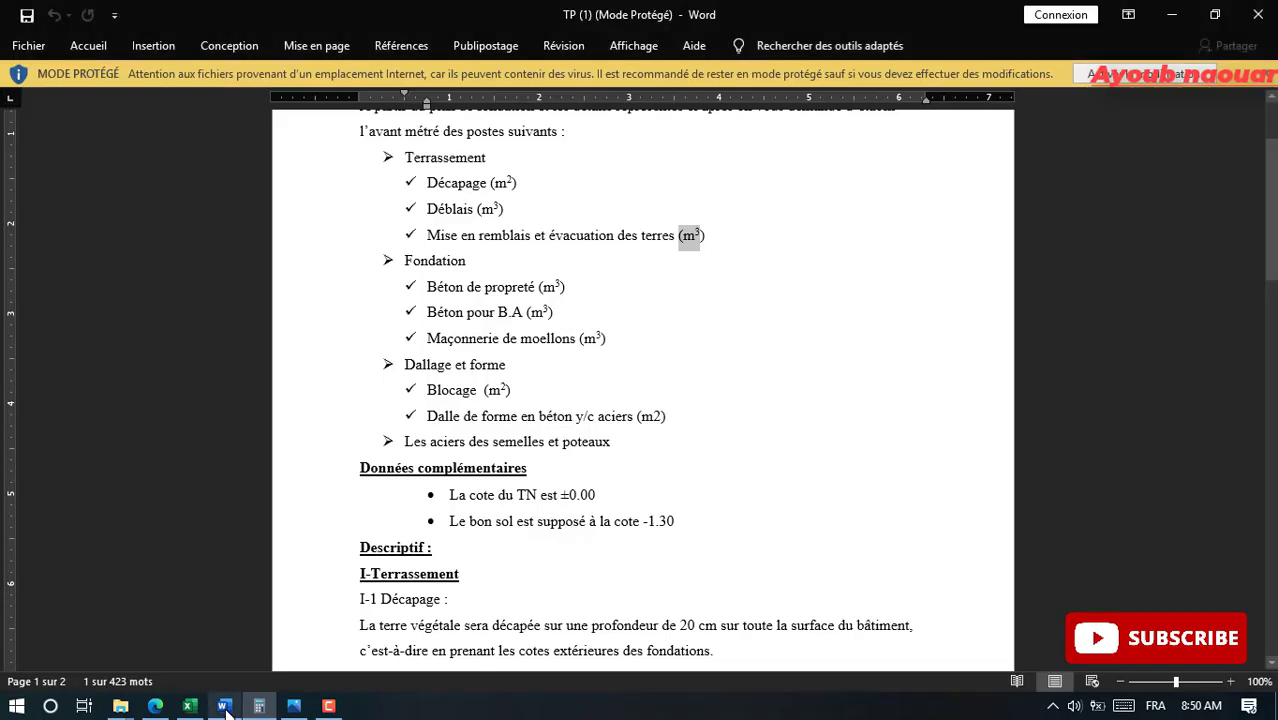
{"action": "left_click", "coordinate": [189, 705]}
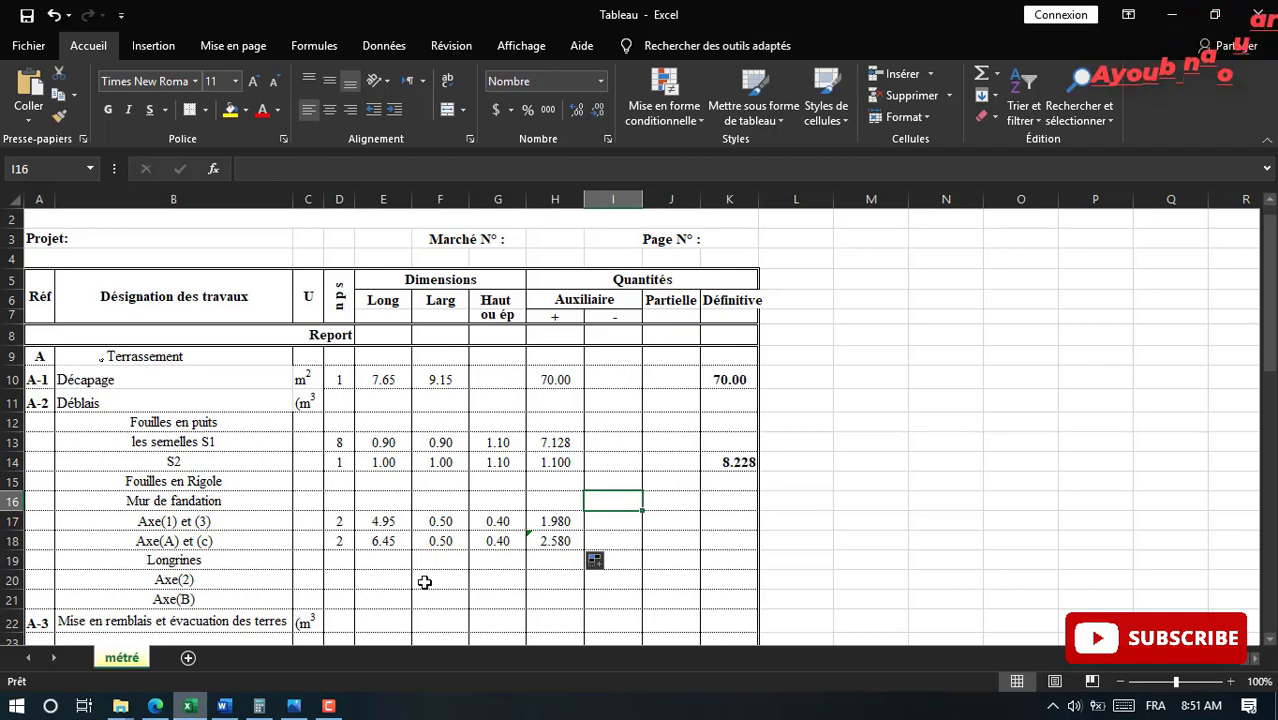
{"action": "left_click", "coordinate": [345, 581]}
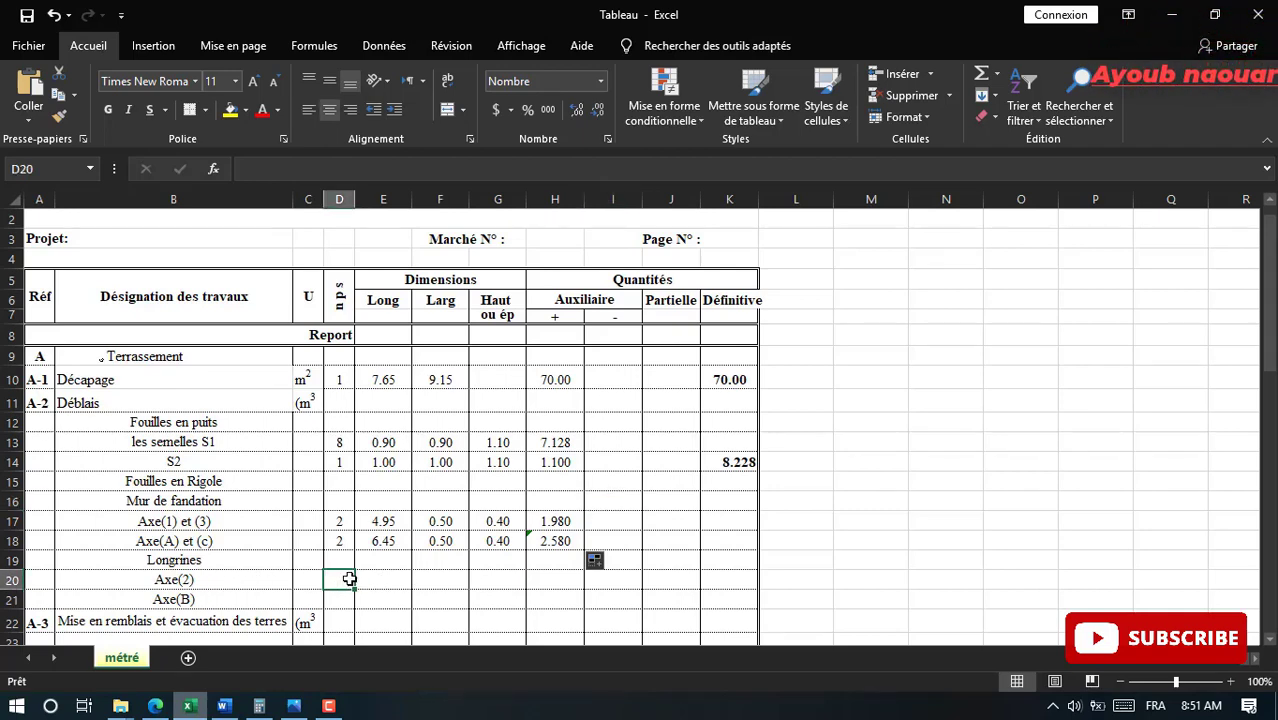
{"action": "type", "text": "1"}
{"action": "left_click", "coordinate": [392, 586]}
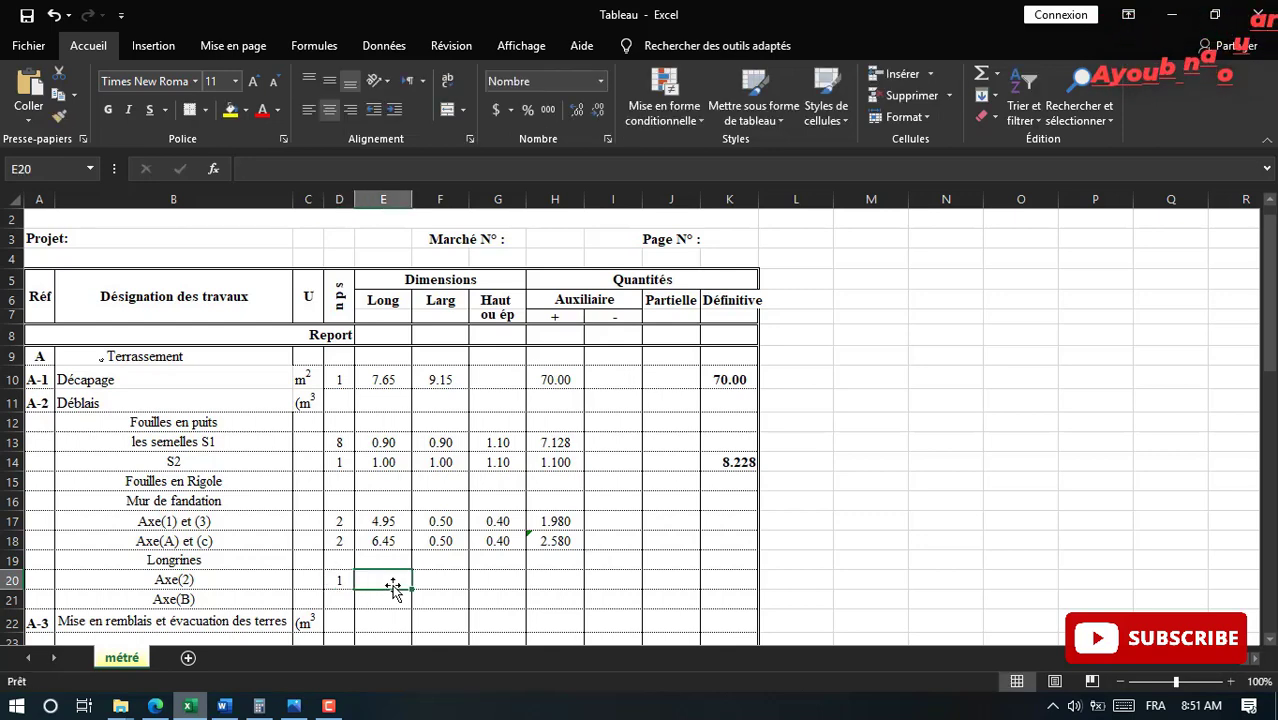
{"action": "type", "text": "4.85"}
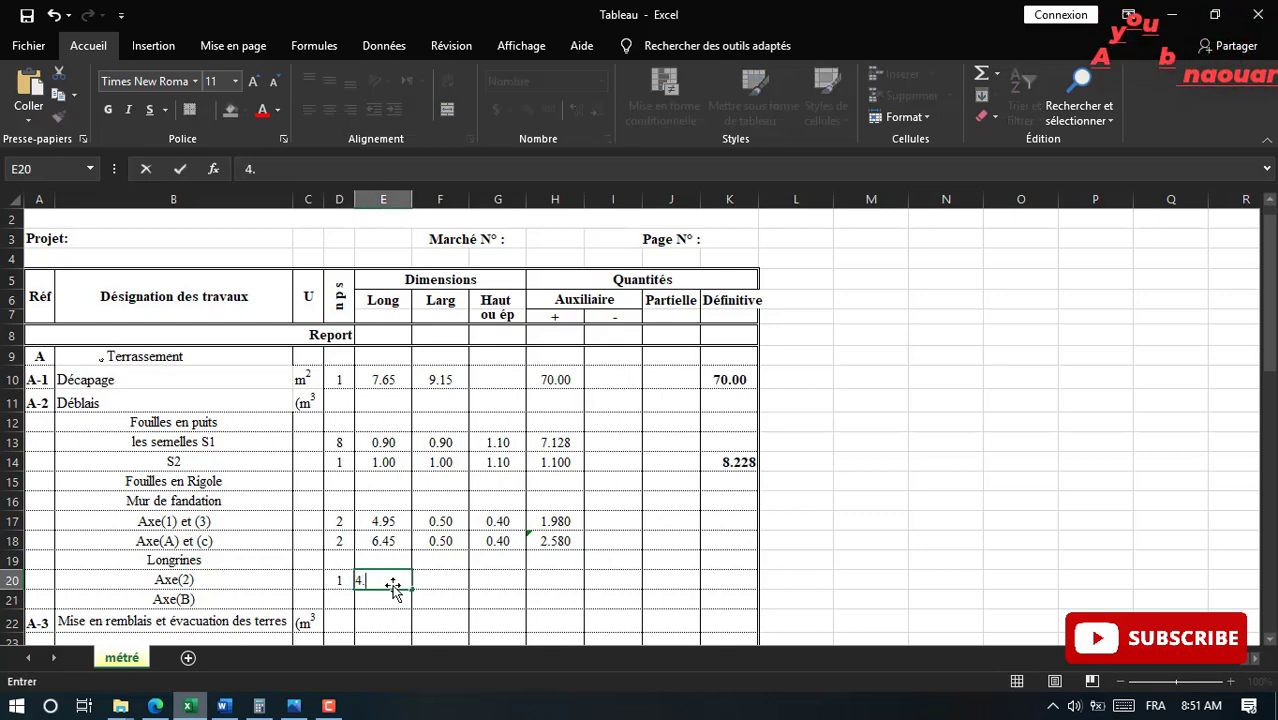
{"action": "left_click", "coordinate": [452, 589]}
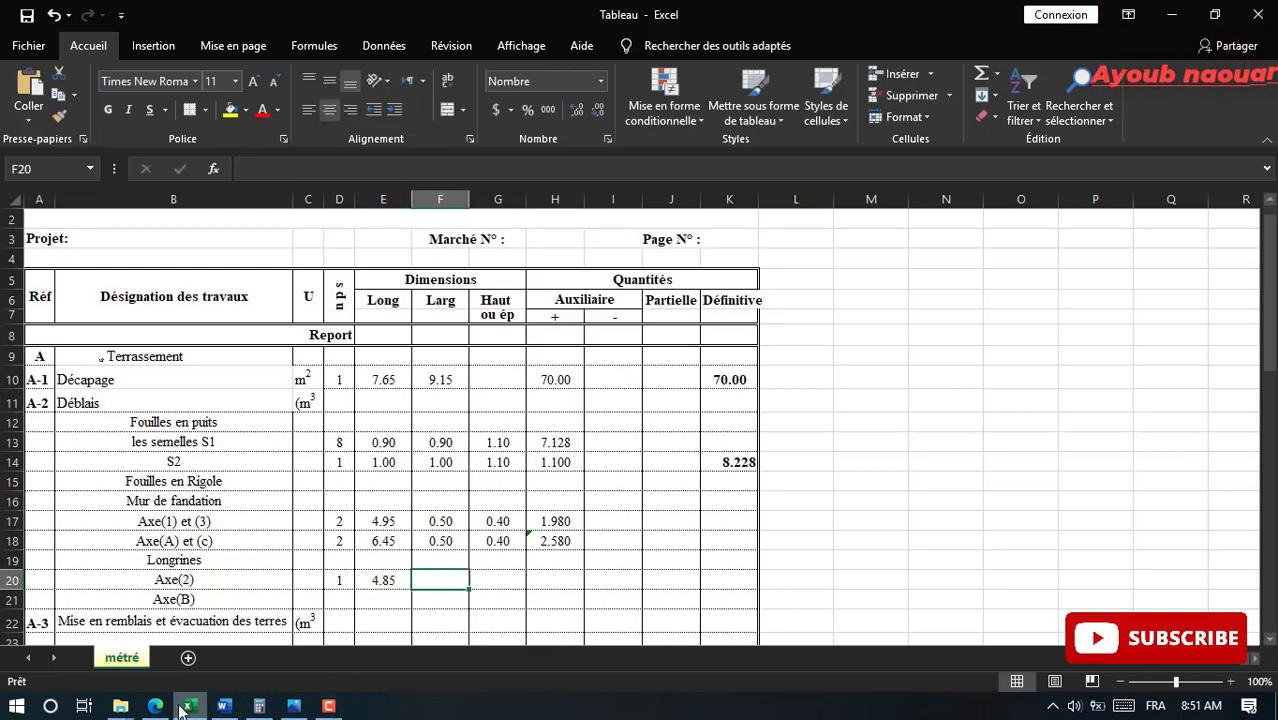
Consult the foundation plan and LG (20x30) detail in the PDF, then enter a width of 0.30 for longrine Axe(2) in row 20
{"action": "left_click", "coordinate": [157, 706]}
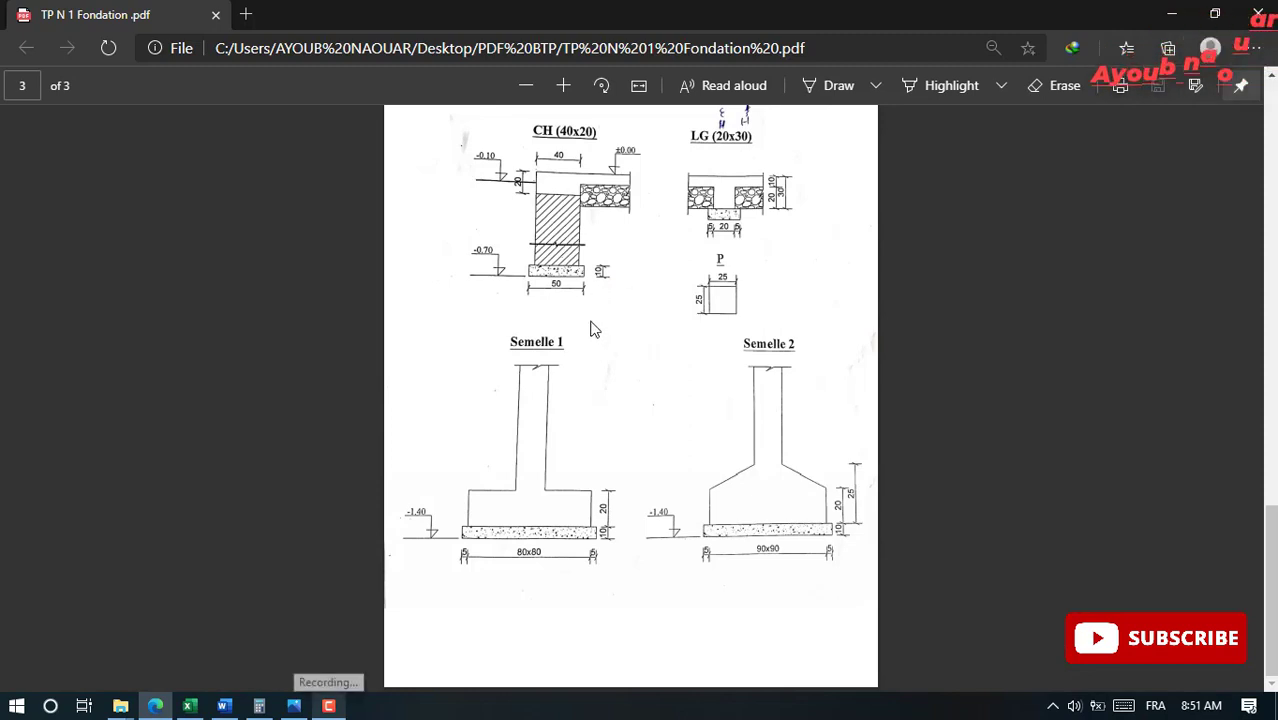
{"action": "scroll", "coordinate": [594, 329], "scroll_direction": "up", "scroll_amount": 6}
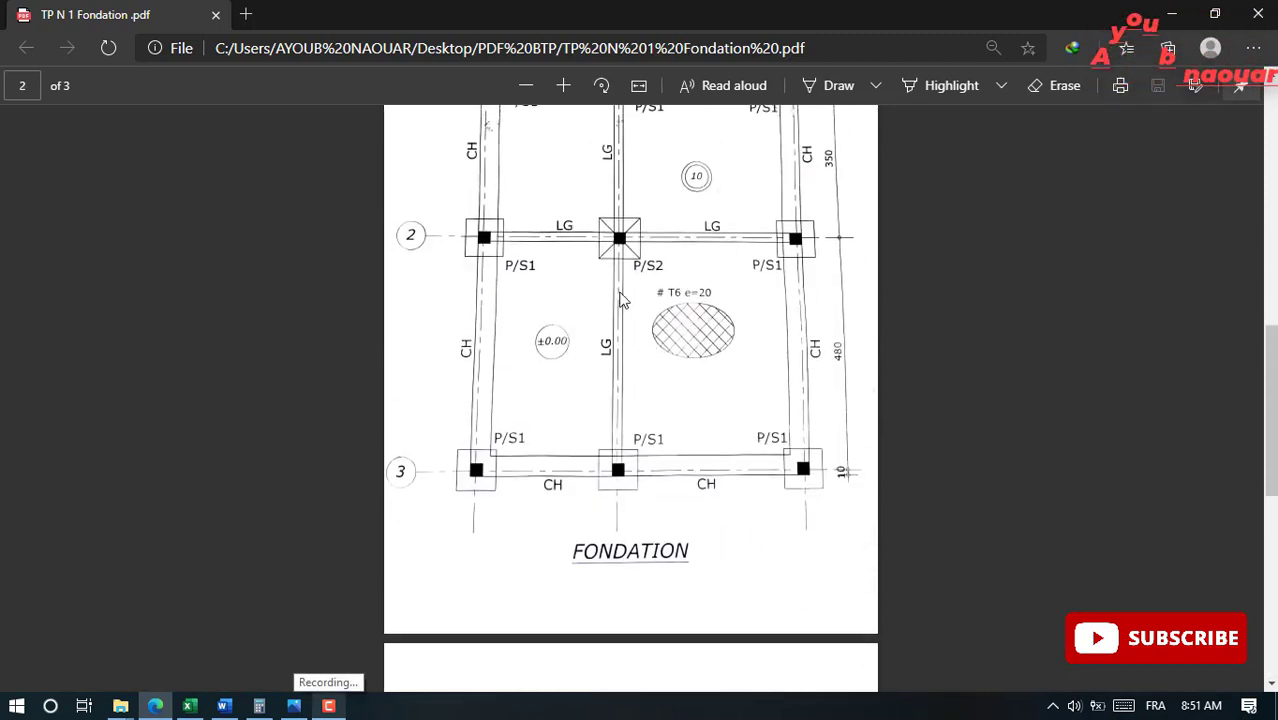
{"action": "scroll", "coordinate": [620, 300], "scroll_direction": "up", "scroll_amount": 2}
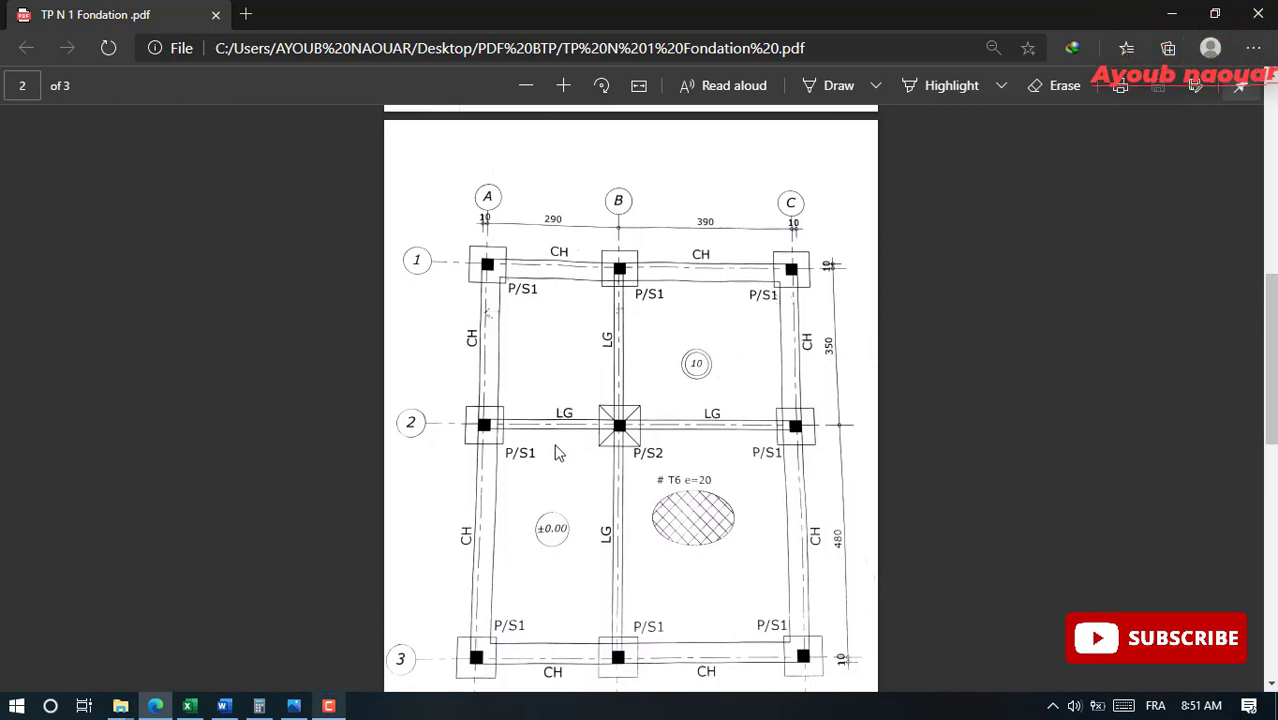
{"action": "scroll", "coordinate": [560, 424], "scroll_direction": "down", "scroll_amount": 10}
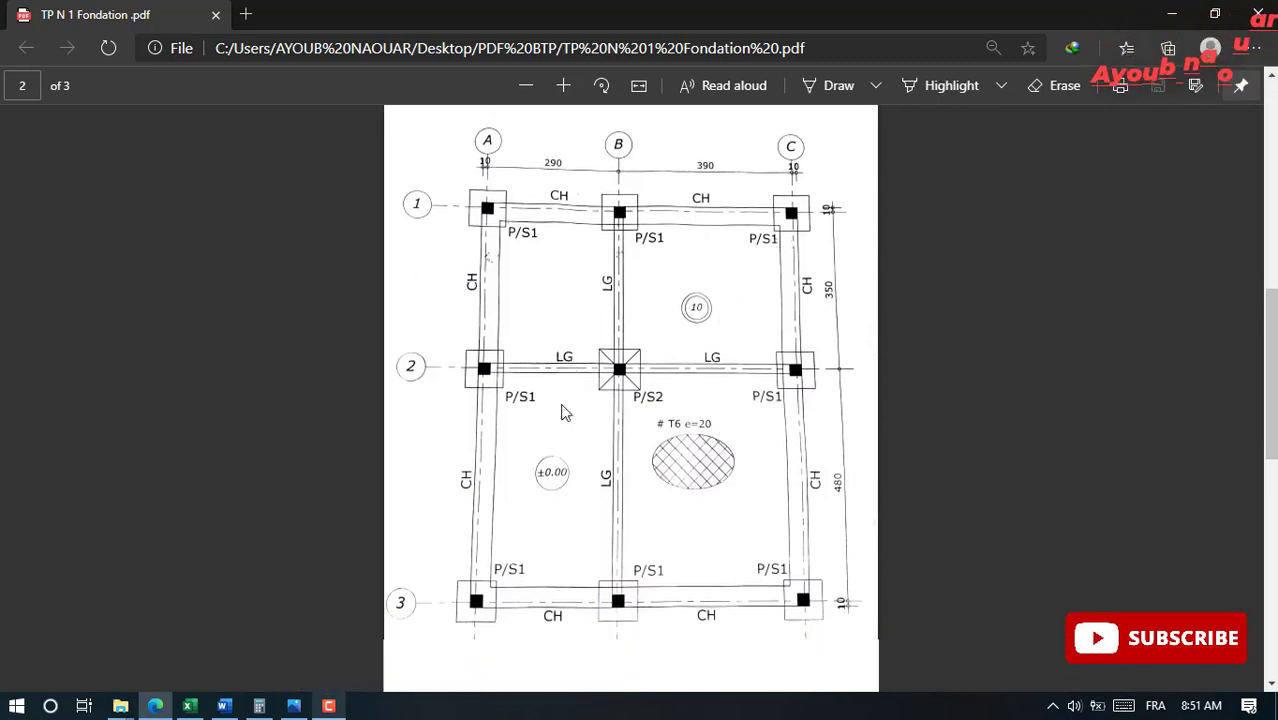
{"action": "scroll", "coordinate": [737, 183], "scroll_direction": "up", "scroll_amount": 3}
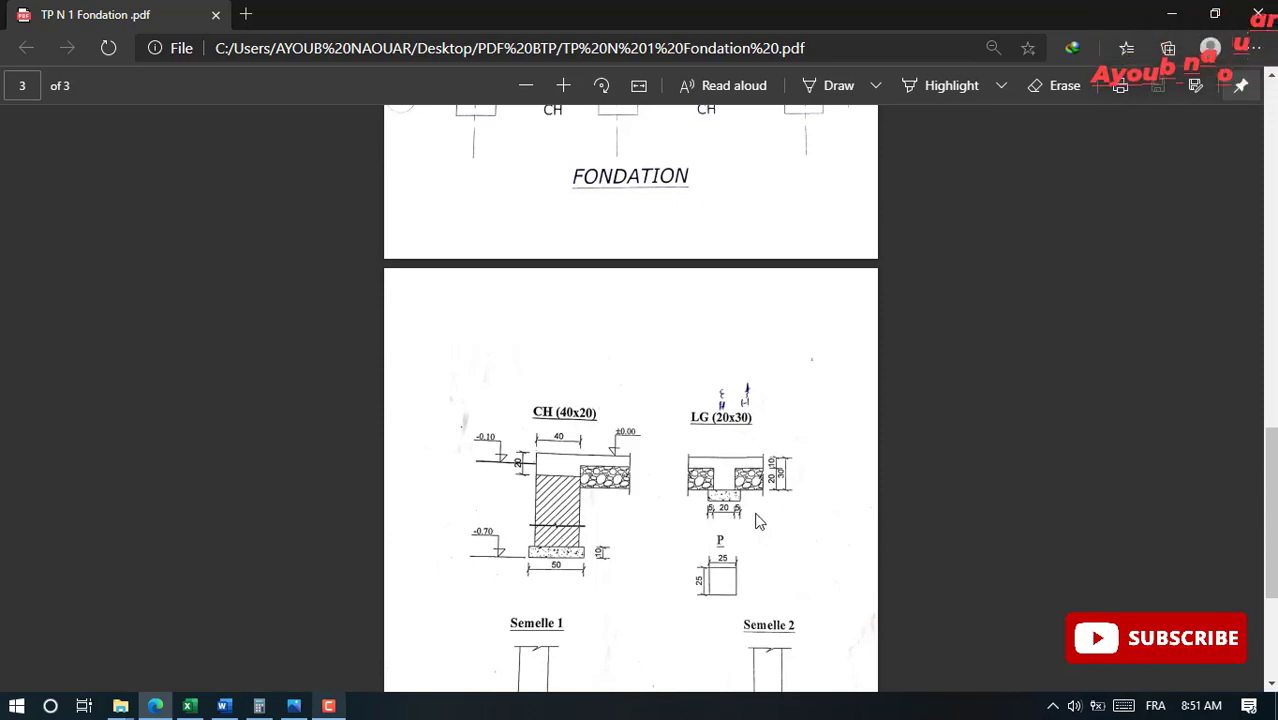
{"action": "left_click", "coordinate": [294, 705]}
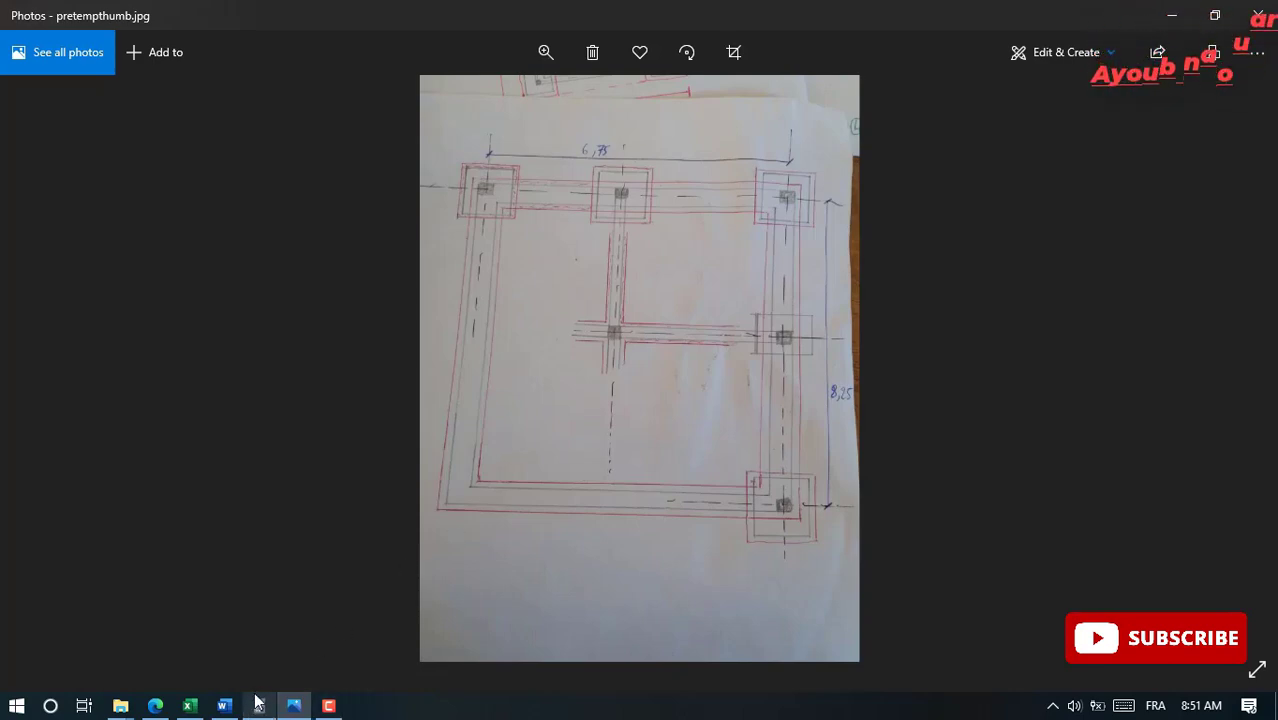
{"action": "left_click", "coordinate": [189, 706]}
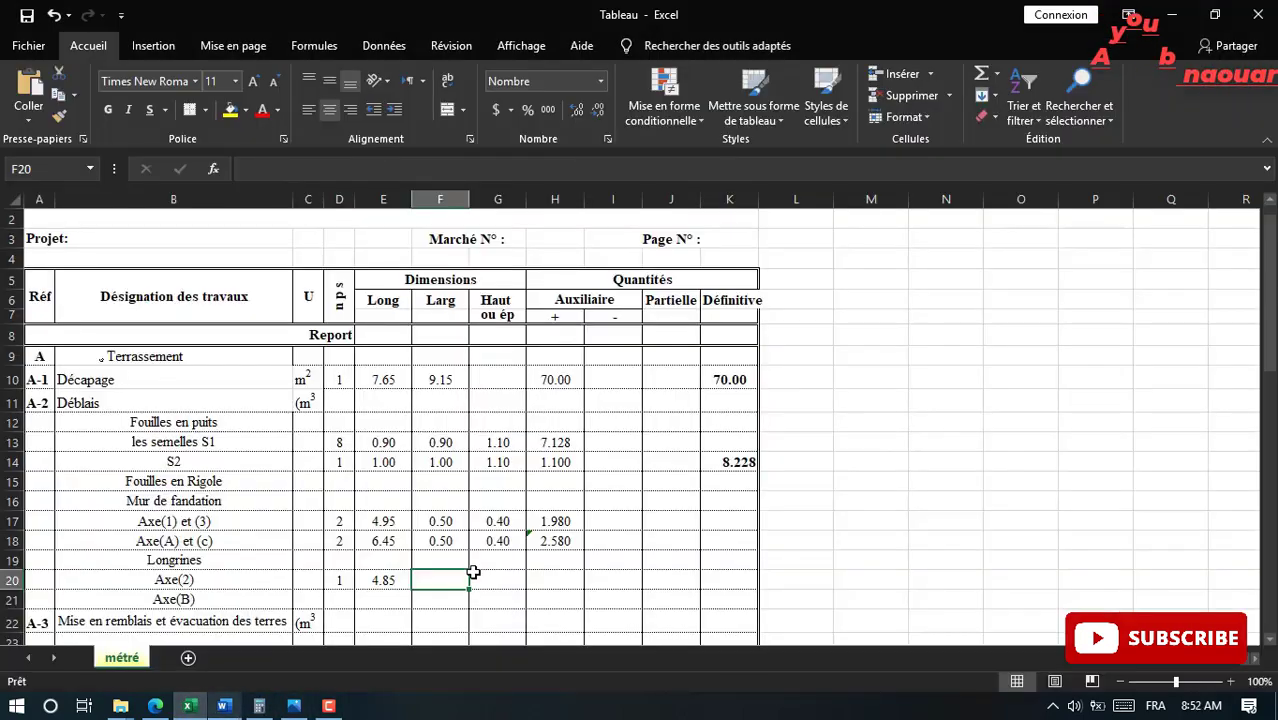
{"action": "type", "text": "0."}
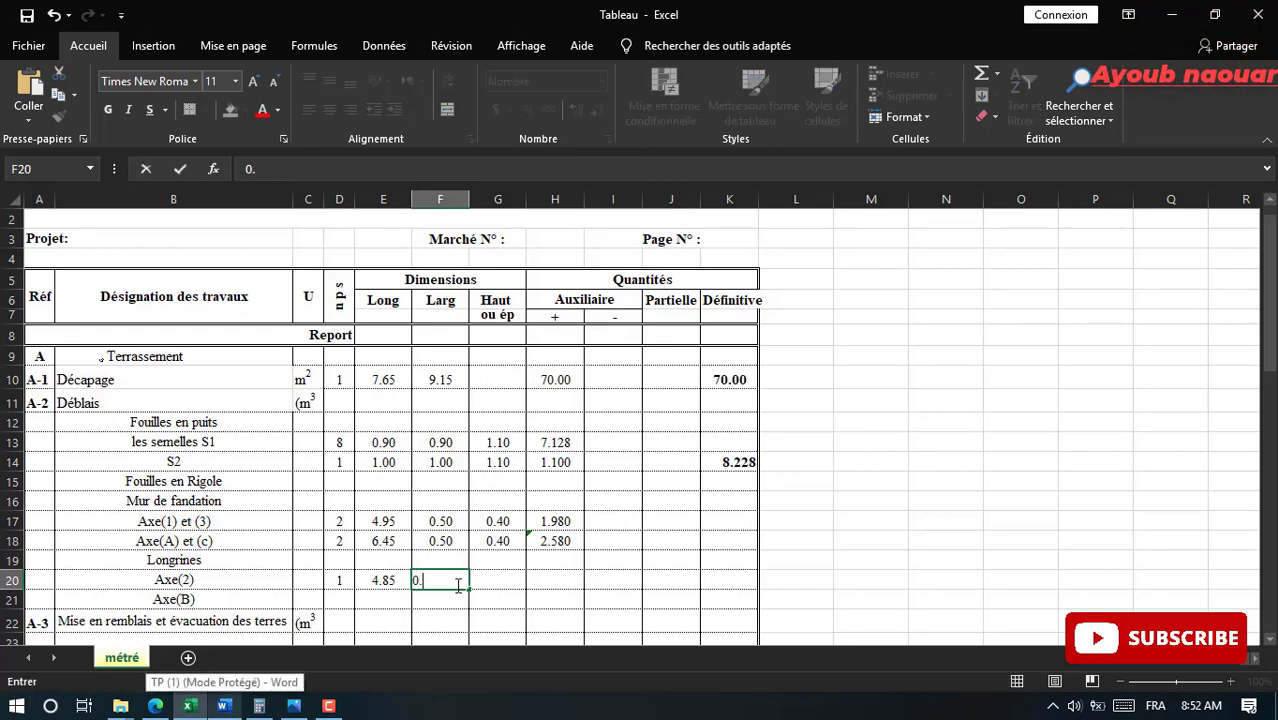
{"action": "type", "text": "30"}
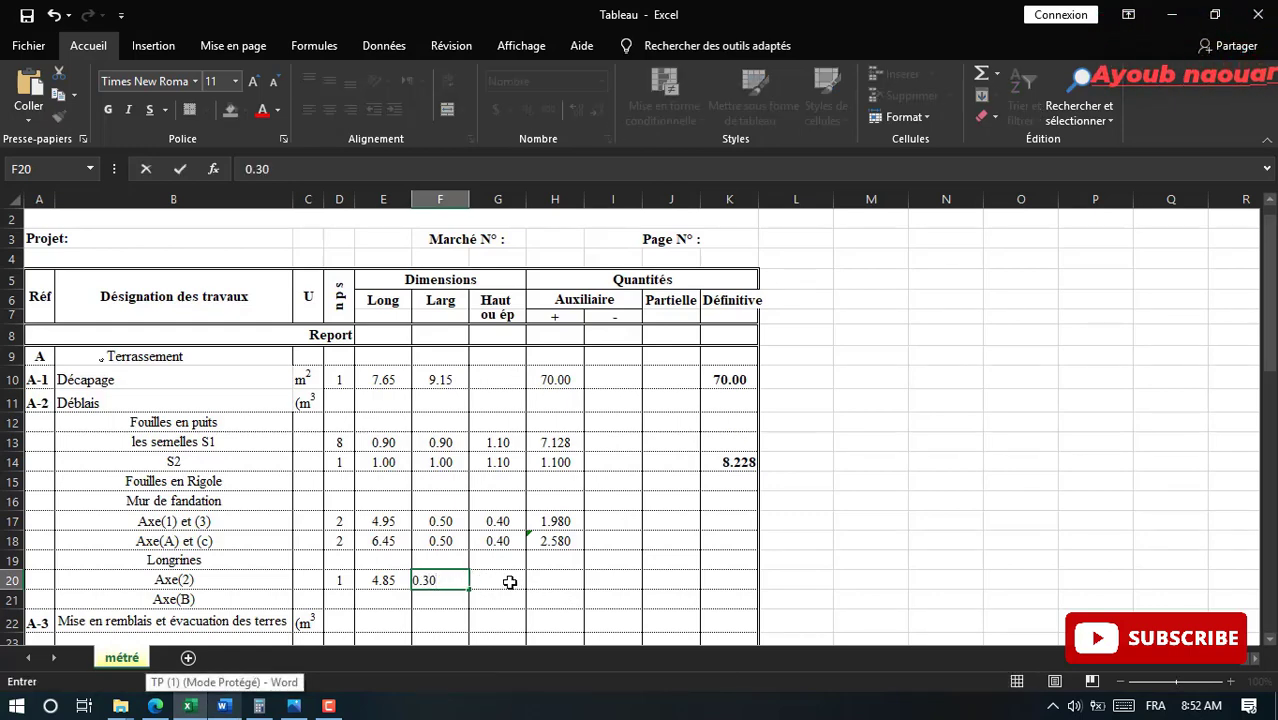
Recheck the LG (20x30) section in the PDF and enter a height of 0.10 for longrine Axe(2) in row 20
{"action": "left_click", "coordinate": [505, 580]}
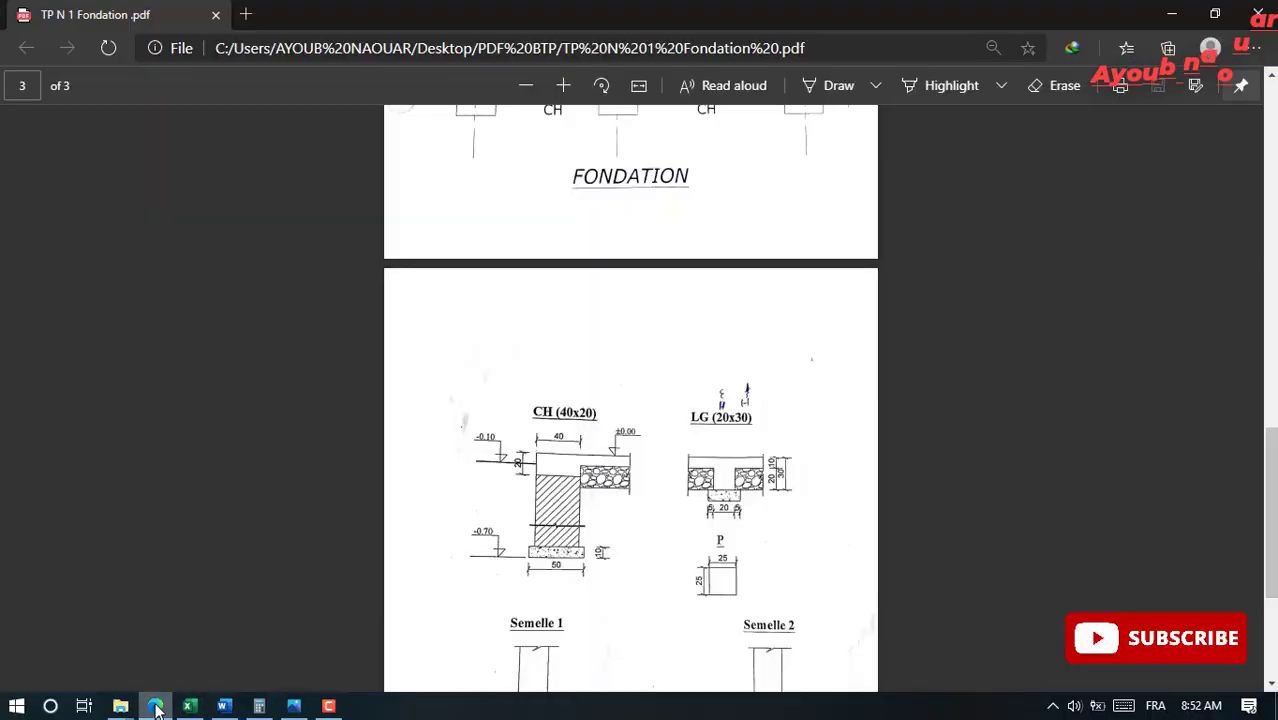
{"action": "left_click", "coordinate": [155, 706]}
{"action": "scroll", "coordinate": [644, 604], "scroll_direction": "down", "scroll_amount": 1}
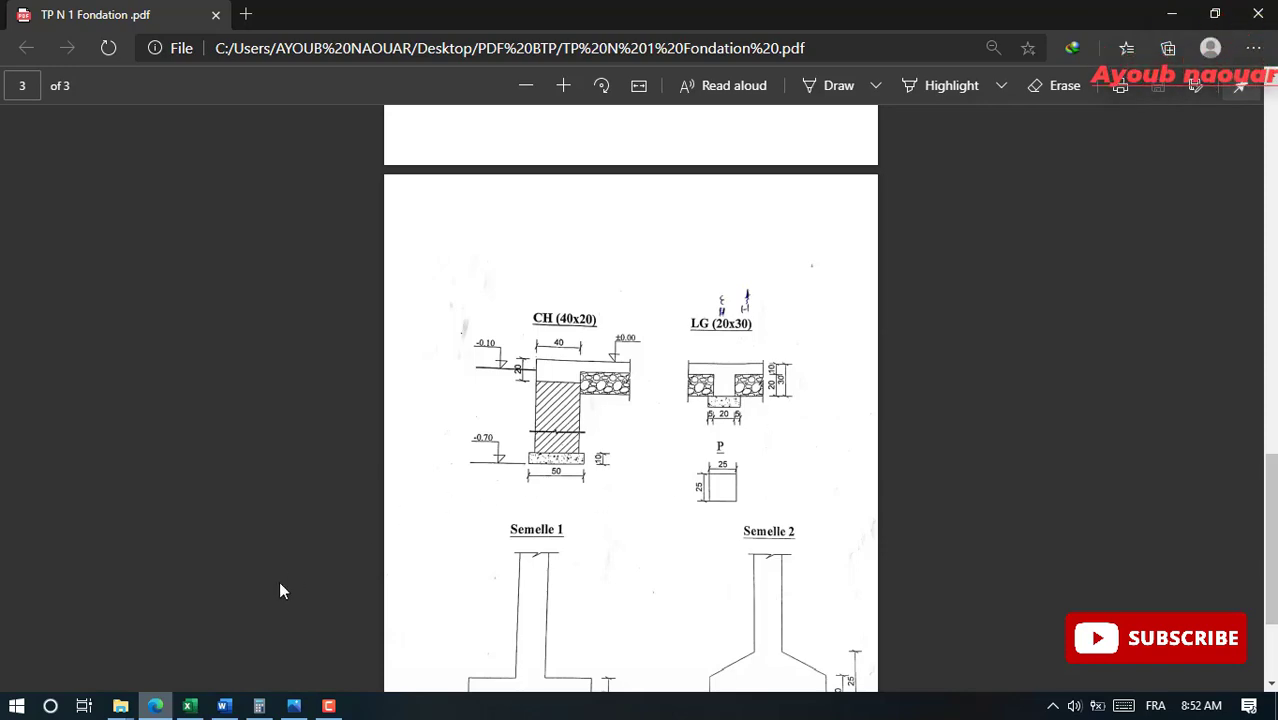
{"action": "key", "text": "alt+Tab"}
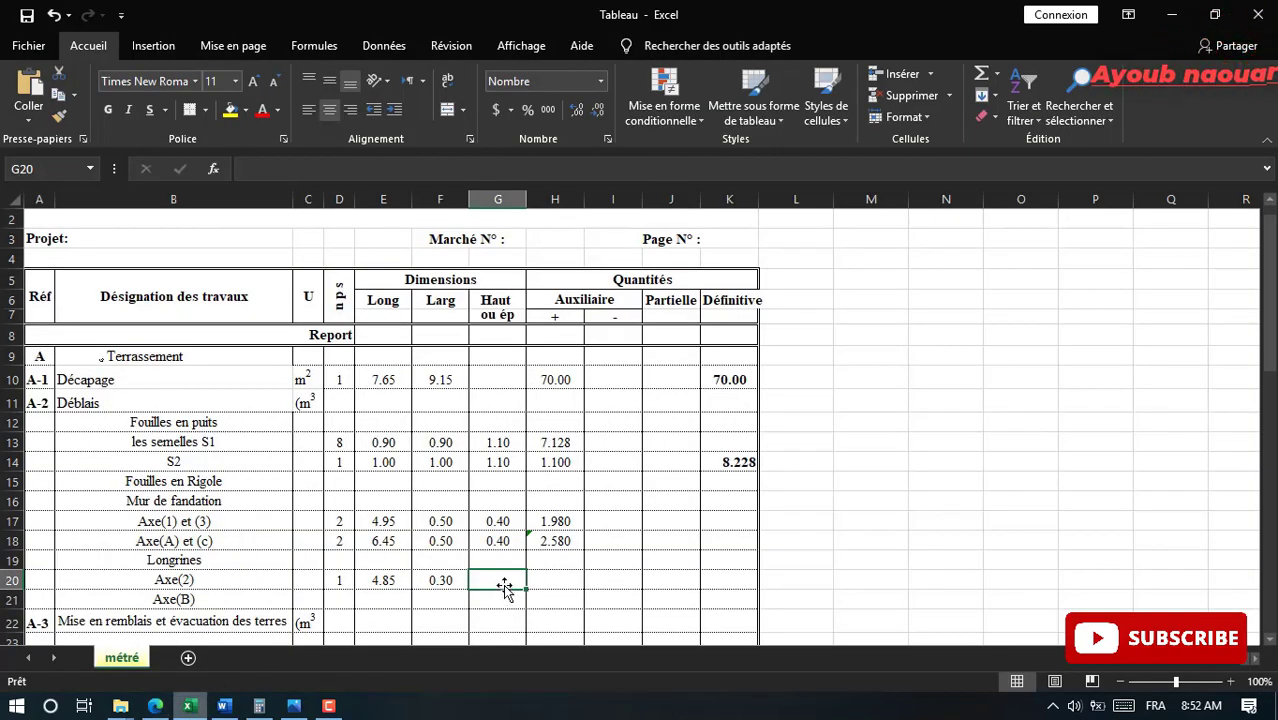
{"action": "type", "text": "0.10"}
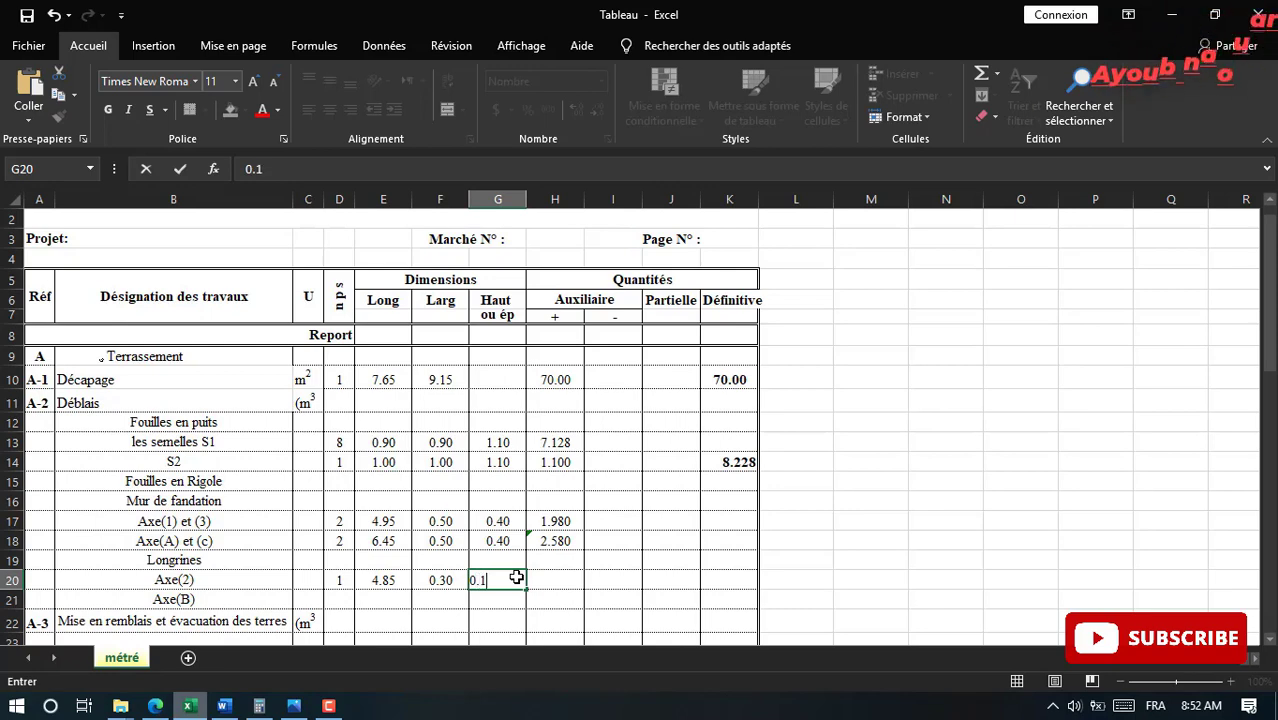
Calculate the longrine Axe(2) quantity in H20 by multiplying its height, width, length and count (G20*F20*E20*D20)
{"action": "left_click", "coordinate": [539, 580]}
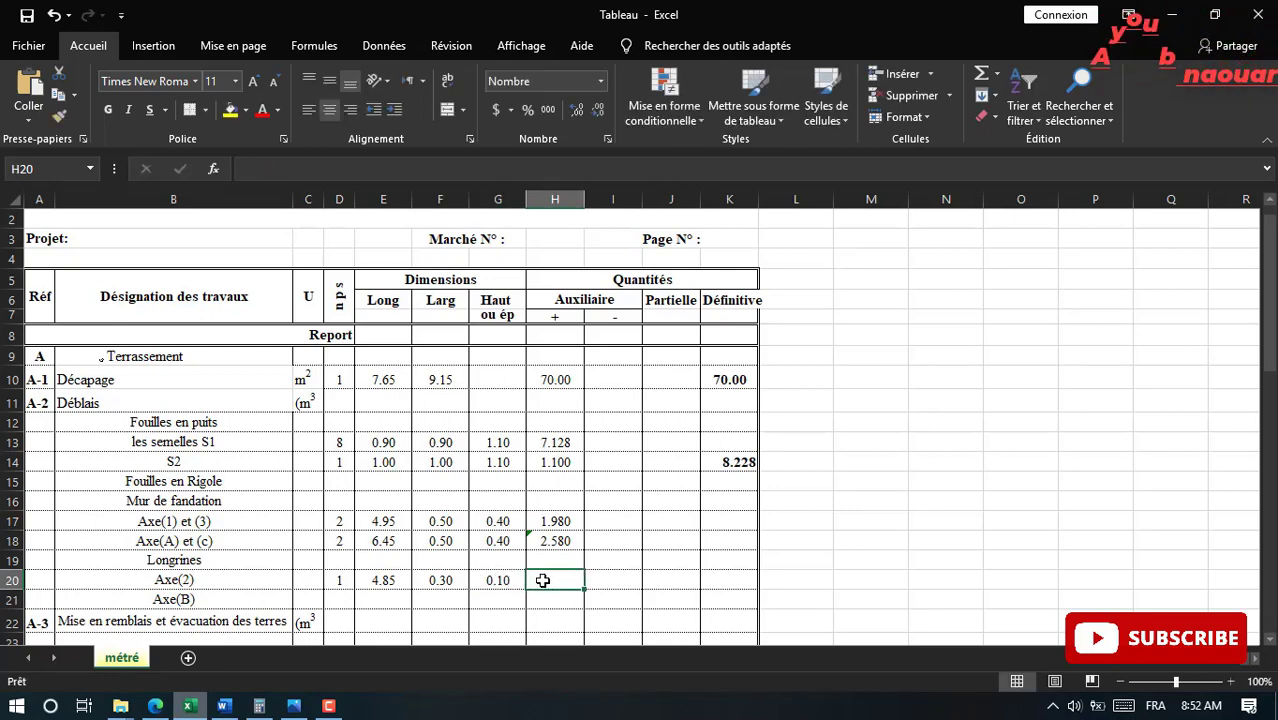
{"action": "type", "text": "="}
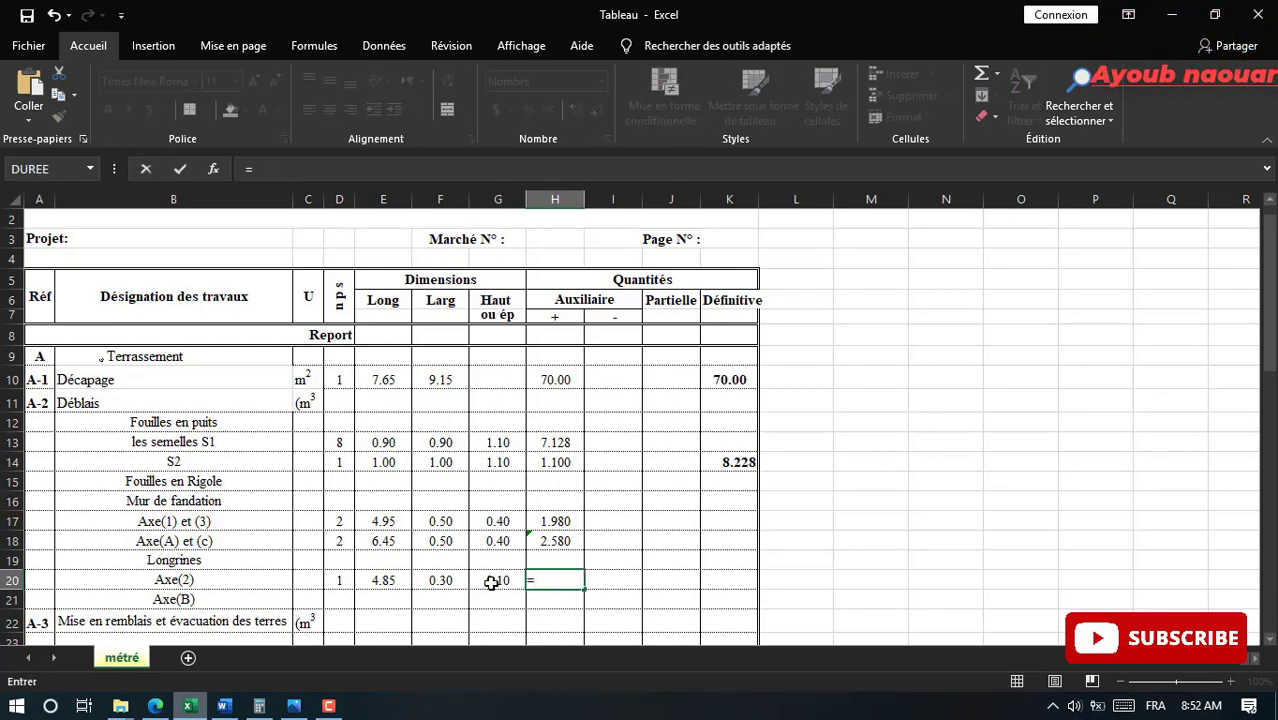
{"action": "left_click", "coordinate": [491, 582]}
{"action": "type", "text": "*"}
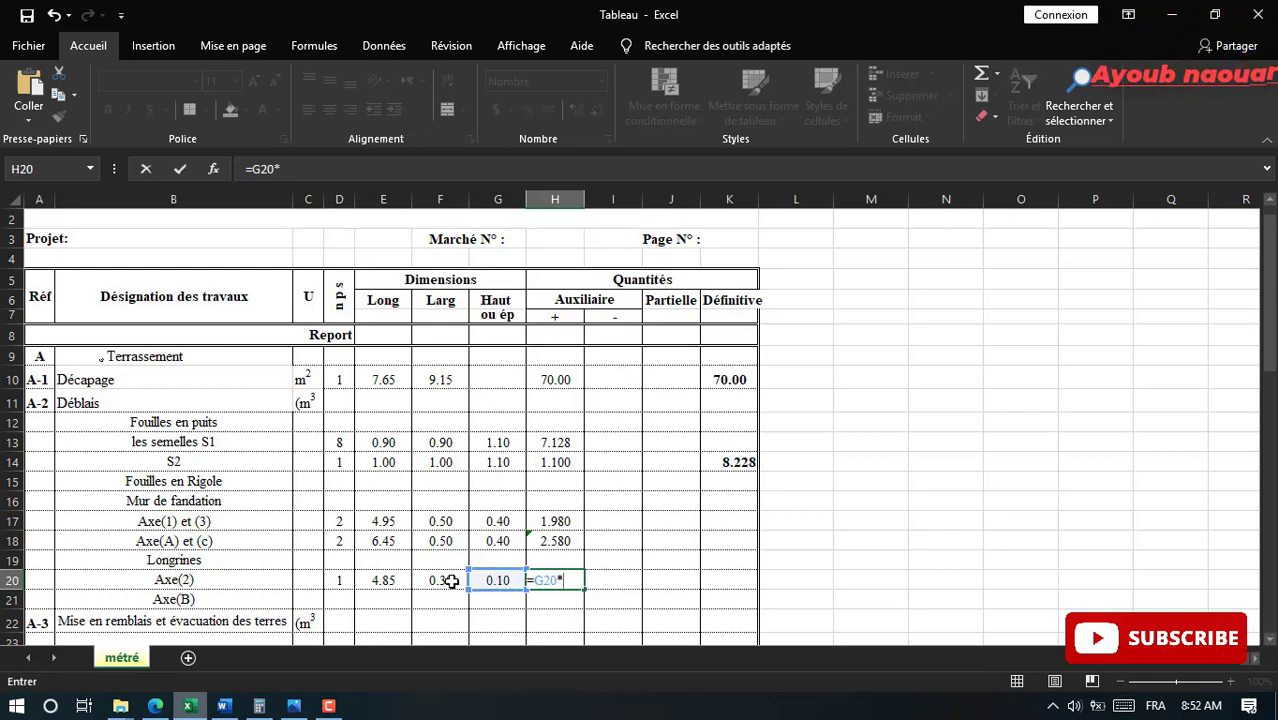
{"action": "left_click", "coordinate": [452, 582]}
{"action": "type", "text": "*"}
{"action": "left_click", "coordinate": [397, 581]}
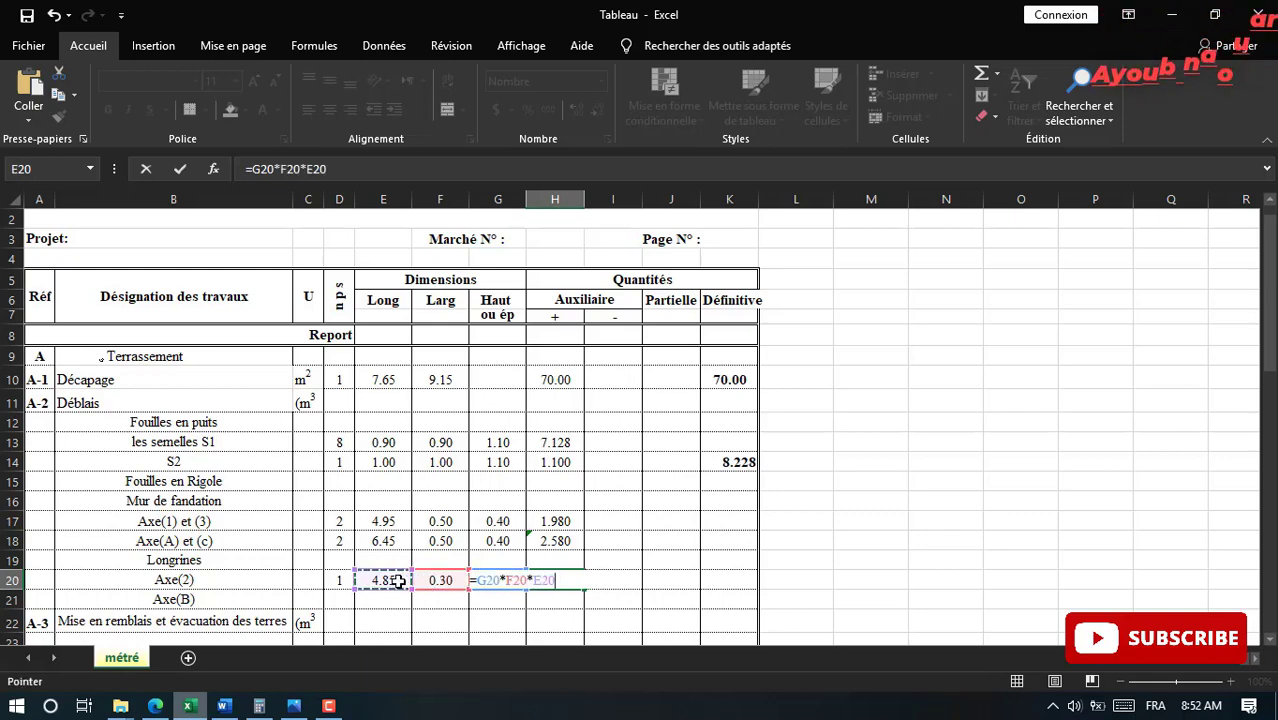
{"action": "type", "text": "*"}
{"action": "left_click", "coordinate": [342, 583]}
{"action": "key", "text": "Return"}
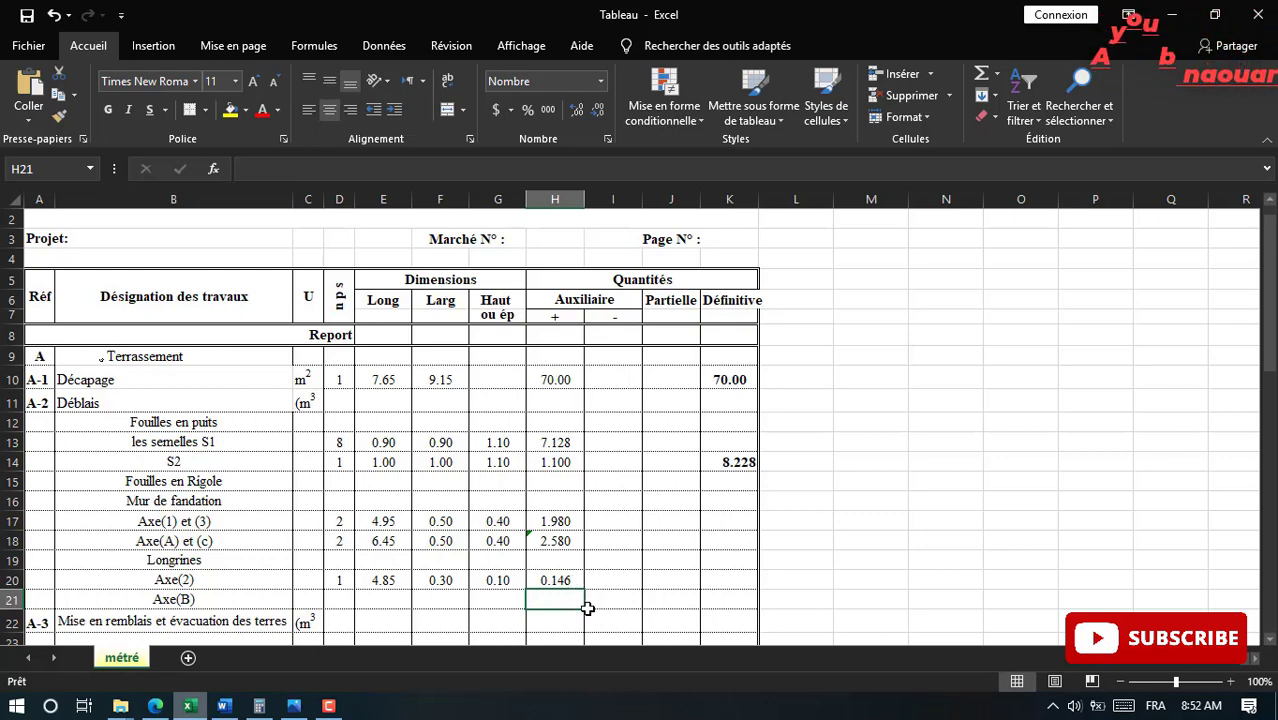
Enter a count of 1, a height of 0.10 and a width of 0.30 for longrine Axe(B) in row 21
{"action": "left_click", "coordinate": [339, 599]}
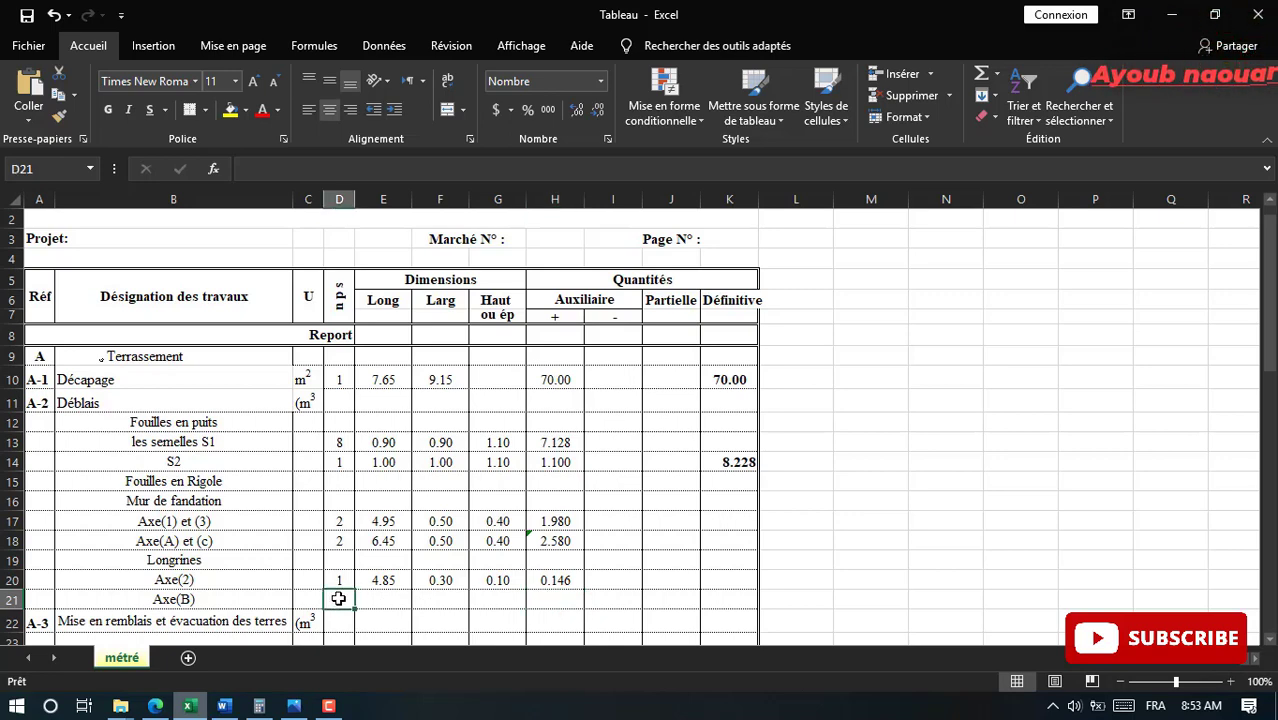
{"action": "left_click", "coordinate": [501, 599]}
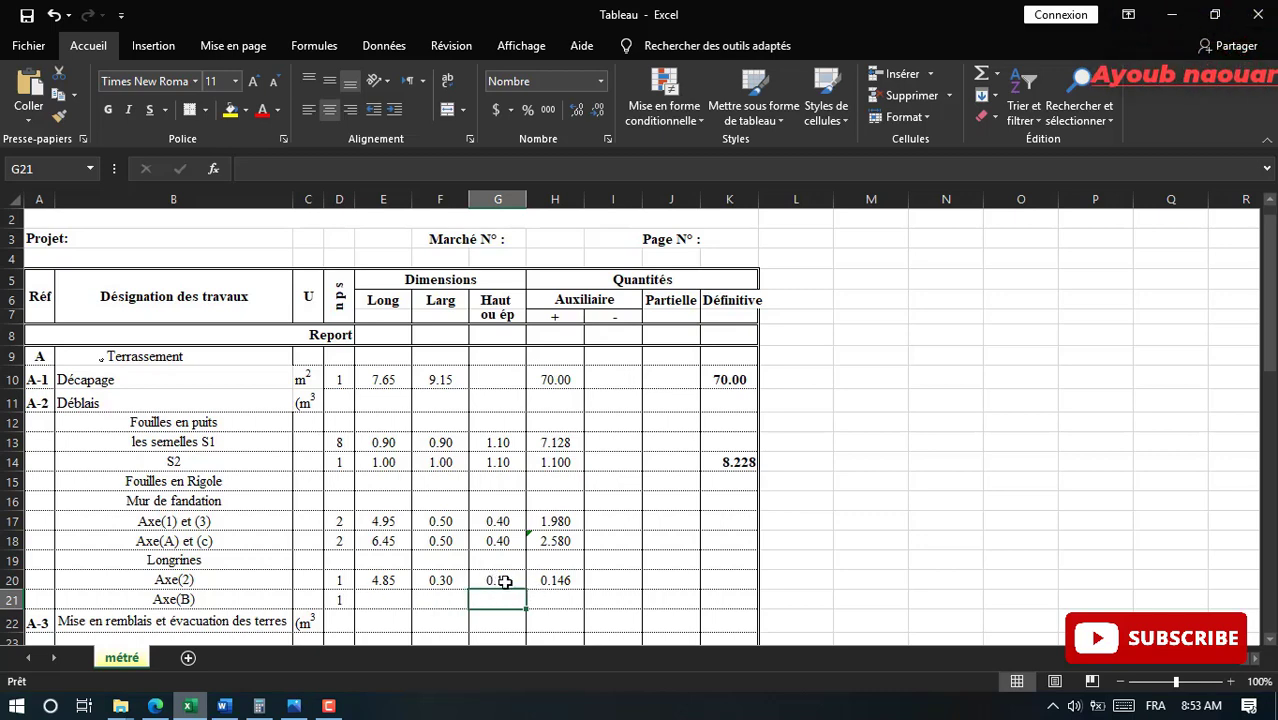
{"action": "type", "text": "0"}
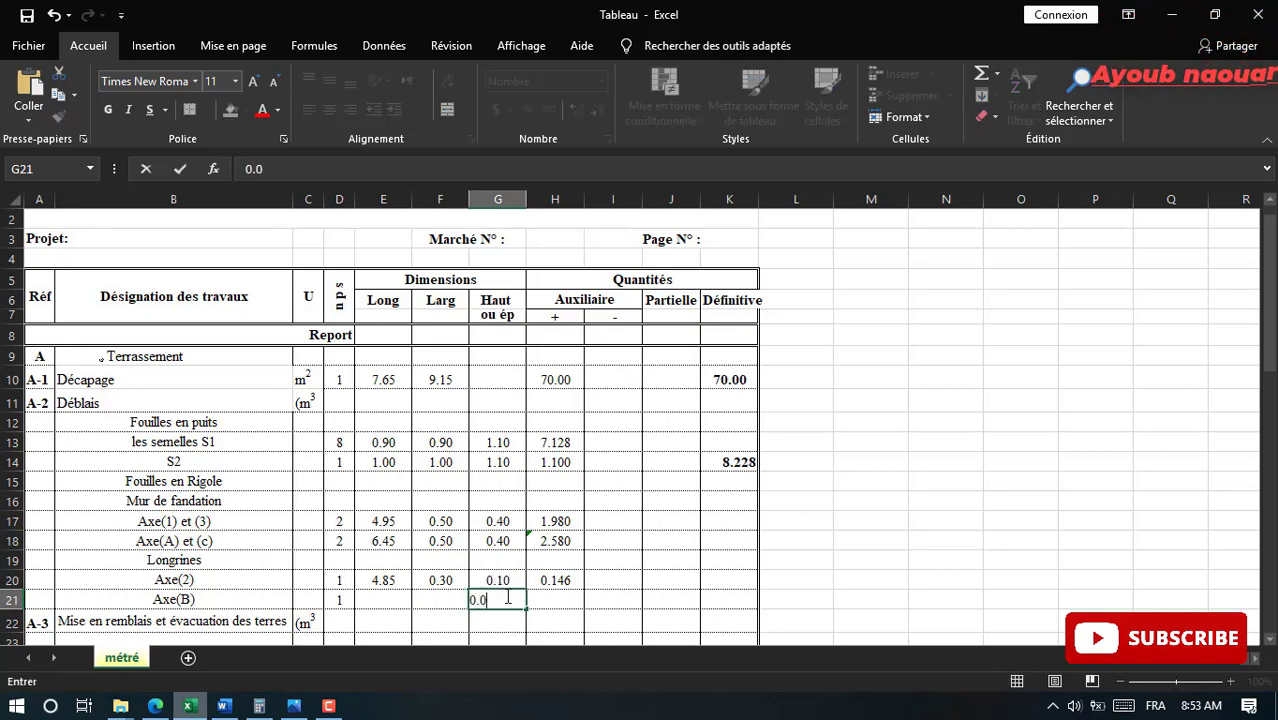
{"action": "type", "text": ".10"}
{"action": "key", "text": "BackSpace"}
{"action": "type", "text": "10"}
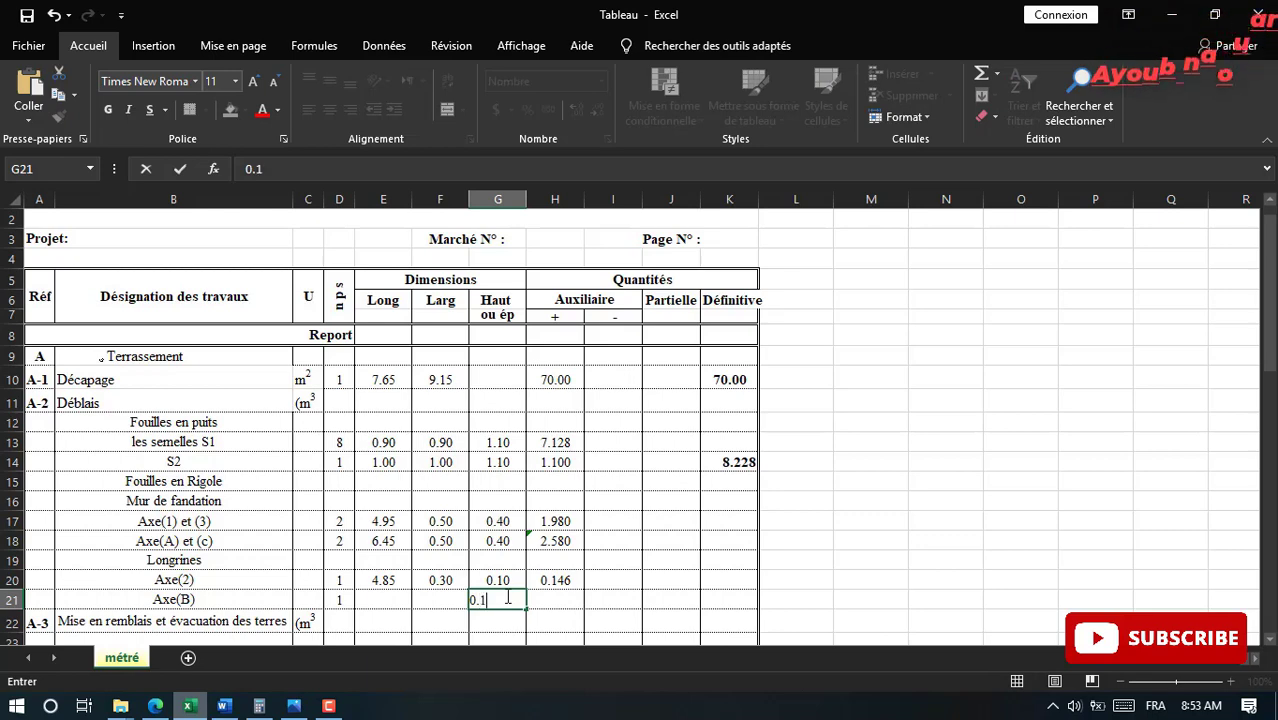
{"action": "left_click", "coordinate": [448, 608]}
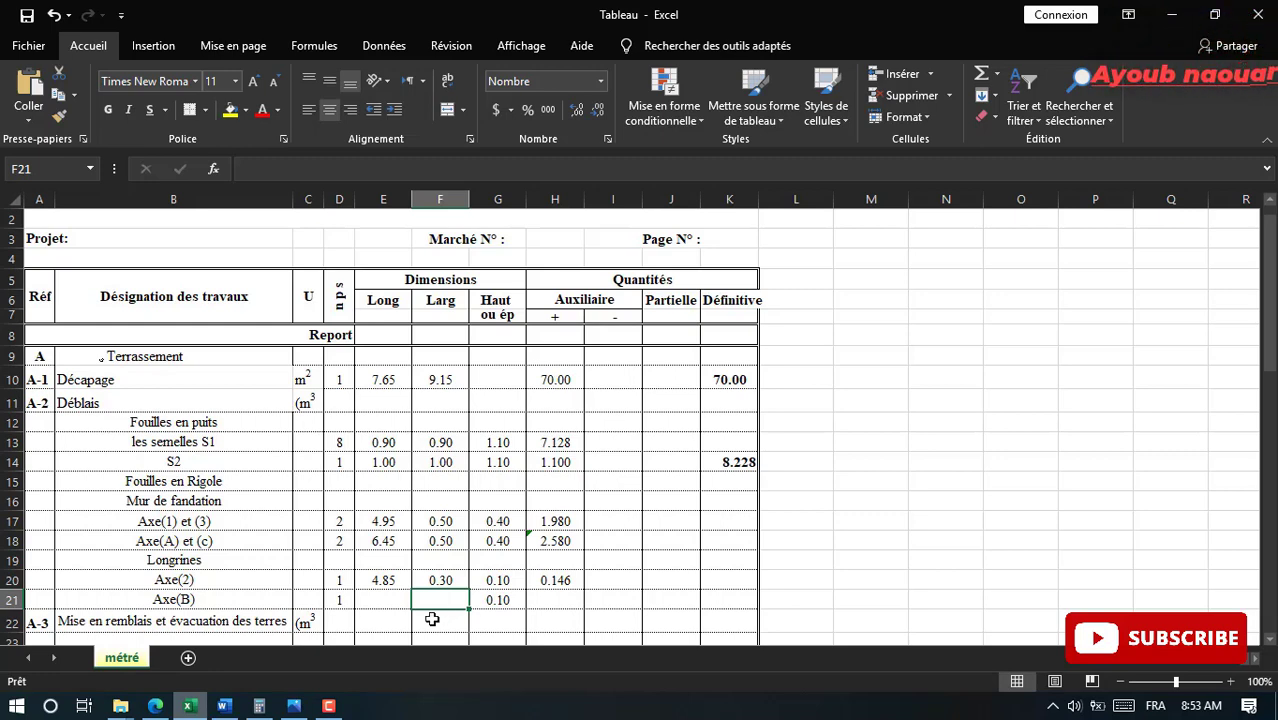
{"action": "type", "text": "0.30"}
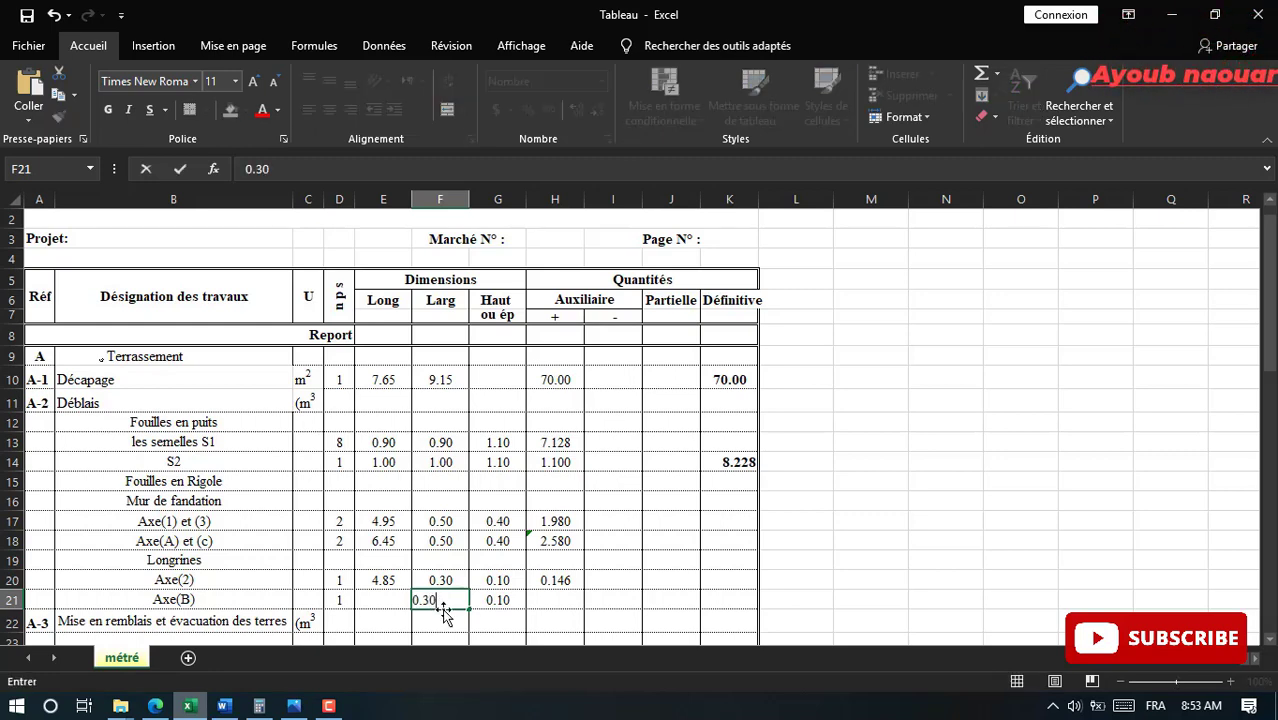
Examine the axis B longrines in the PDF foundation plan and the vertical overall span in the sketch photo
{"action": "left_click", "coordinate": [383, 598]}
{"action": "left_click", "coordinate": [155, 706]}
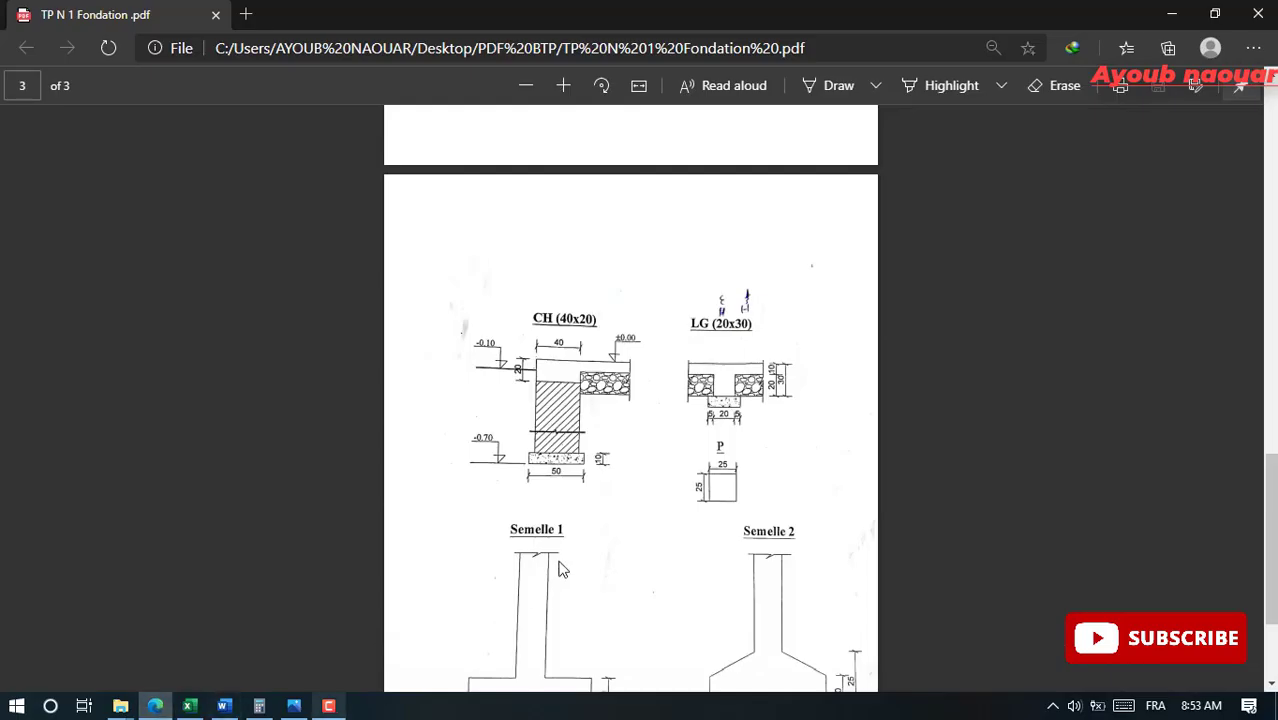
{"action": "scroll", "coordinate": [541, 432], "scroll_direction": "up", "scroll_amount": 5}
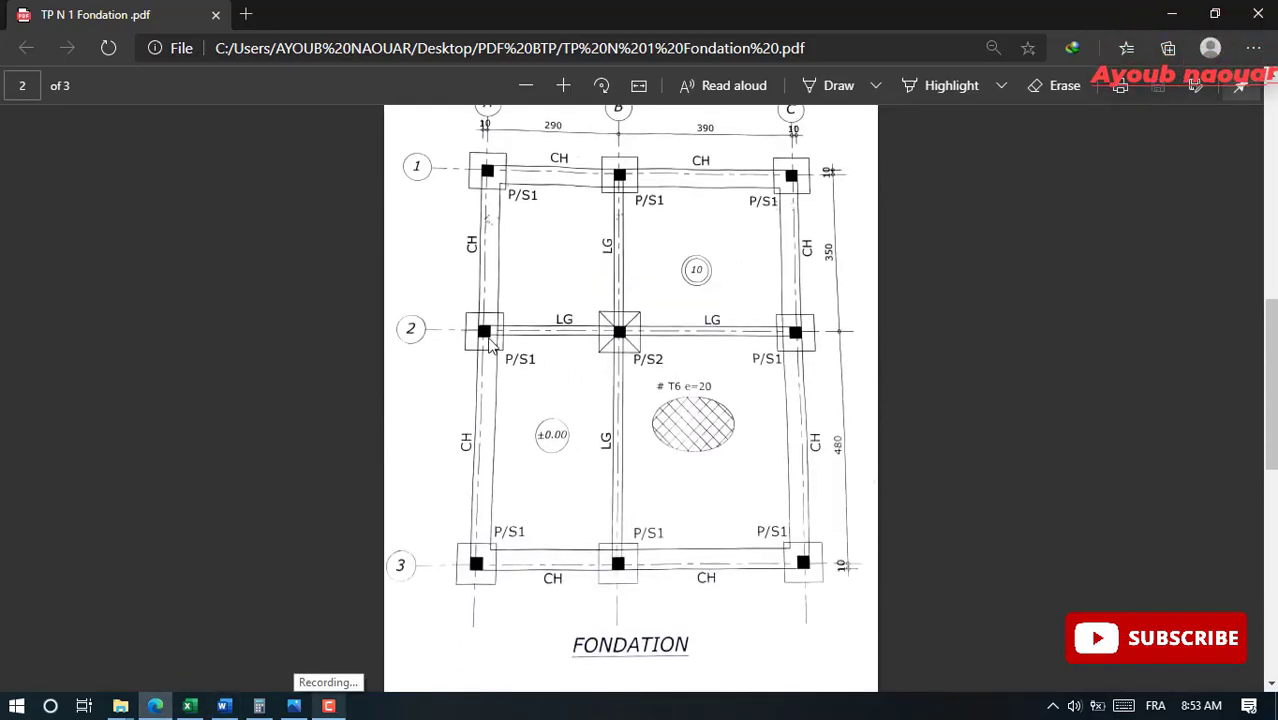
{"action": "scroll", "coordinate": [489, 343], "scroll_direction": "up", "scroll_amount": 2}
{"action": "scroll", "coordinate": [624, 198], "scroll_direction": "down", "scroll_amount": 2}
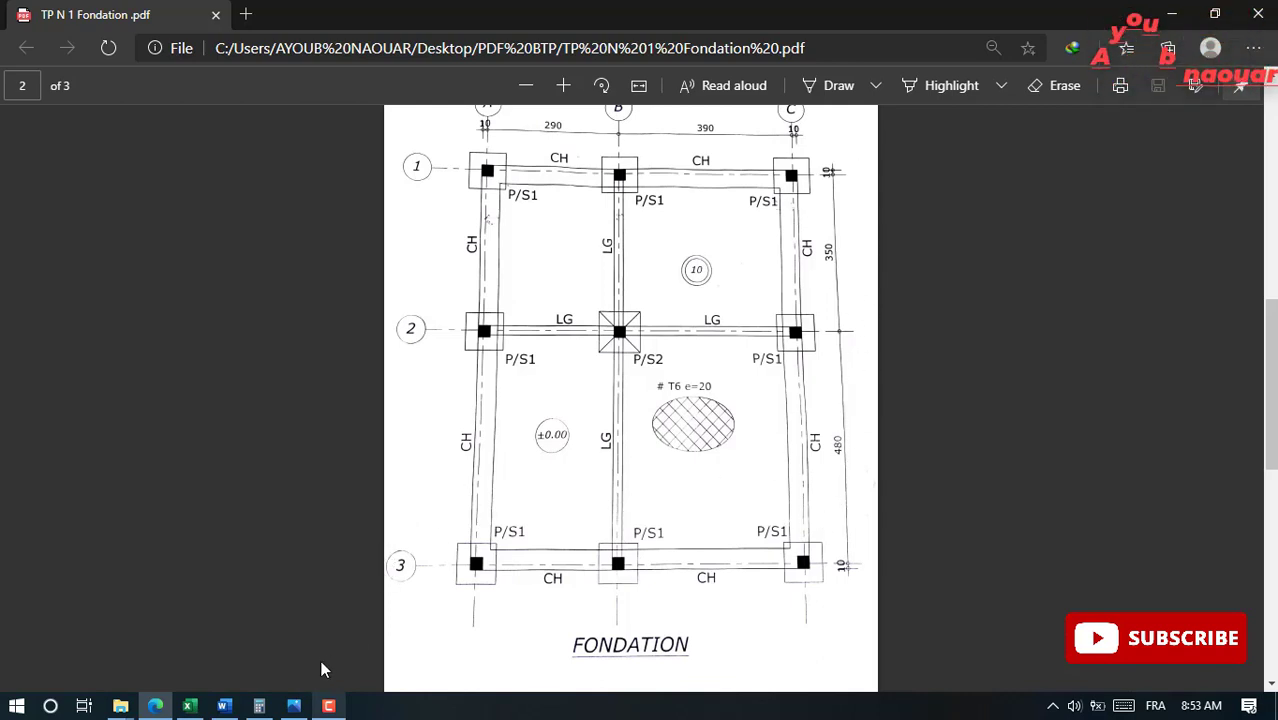
{"action": "left_click", "coordinate": [294, 706]}
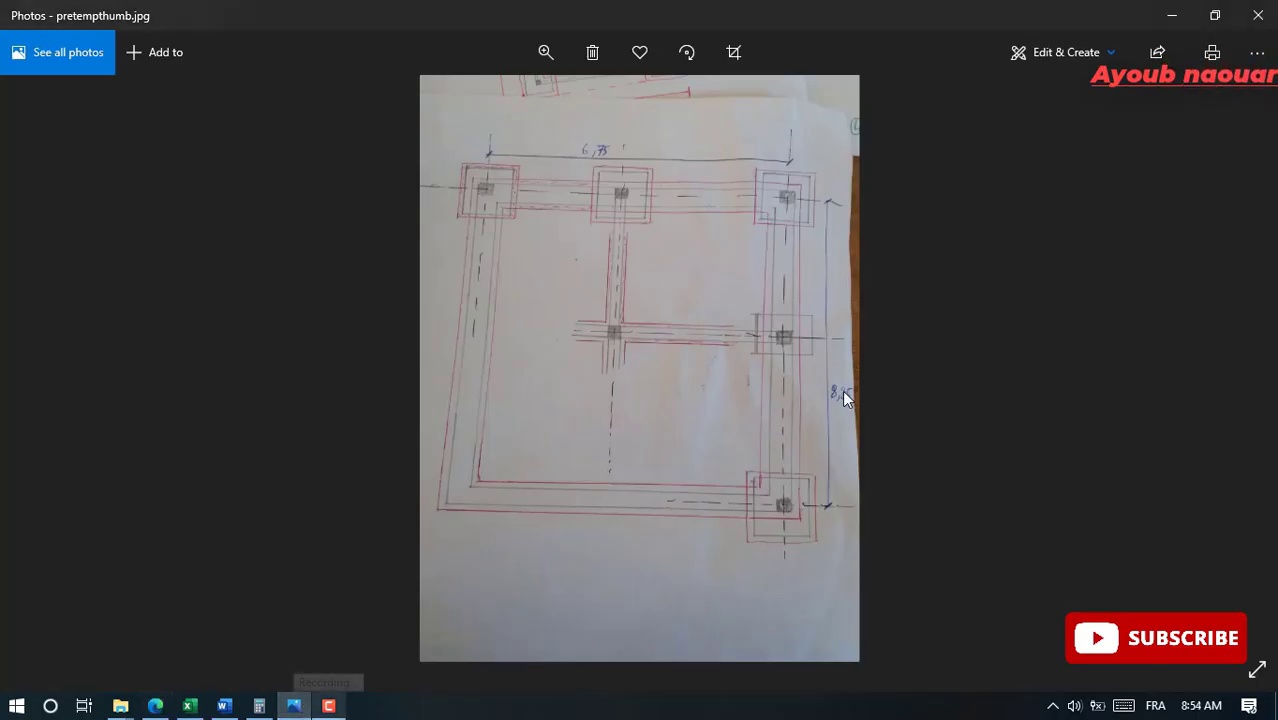
Clear Calculator and start a subtraction from the 8.25 span
{"action": "left_click", "coordinate": [259, 706]}
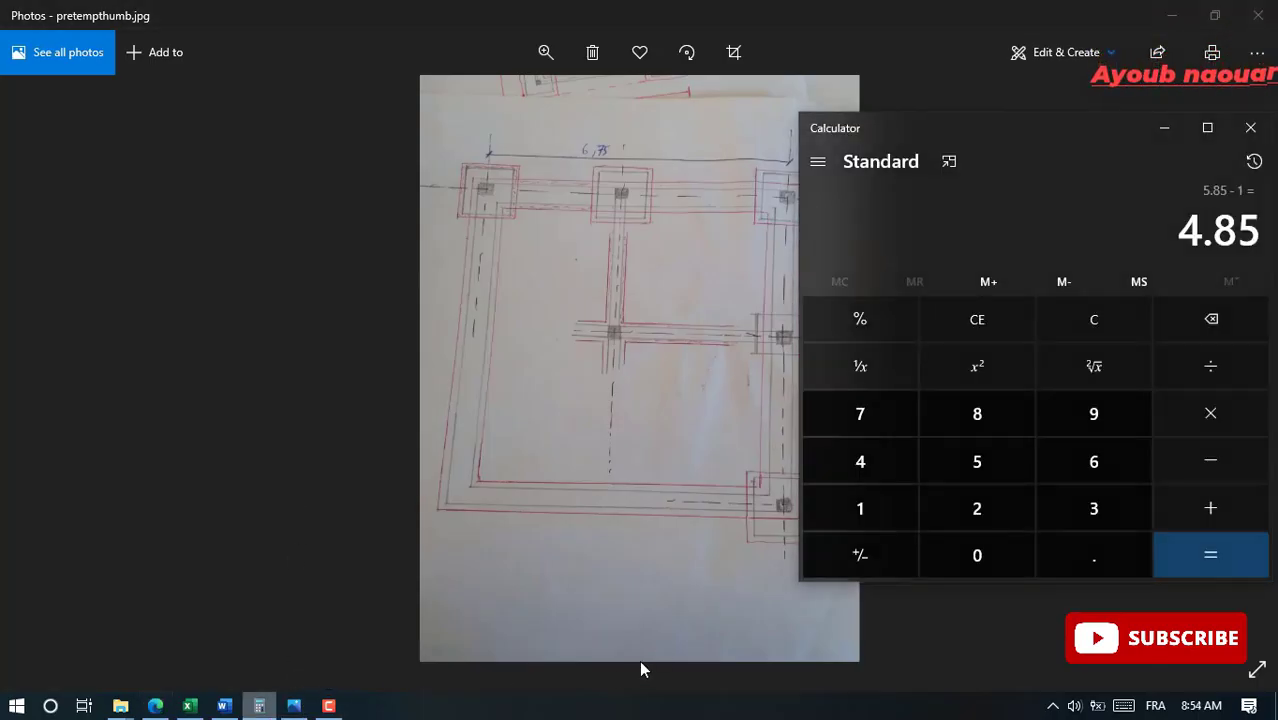
{"action": "left_click", "coordinate": [1079, 329]}
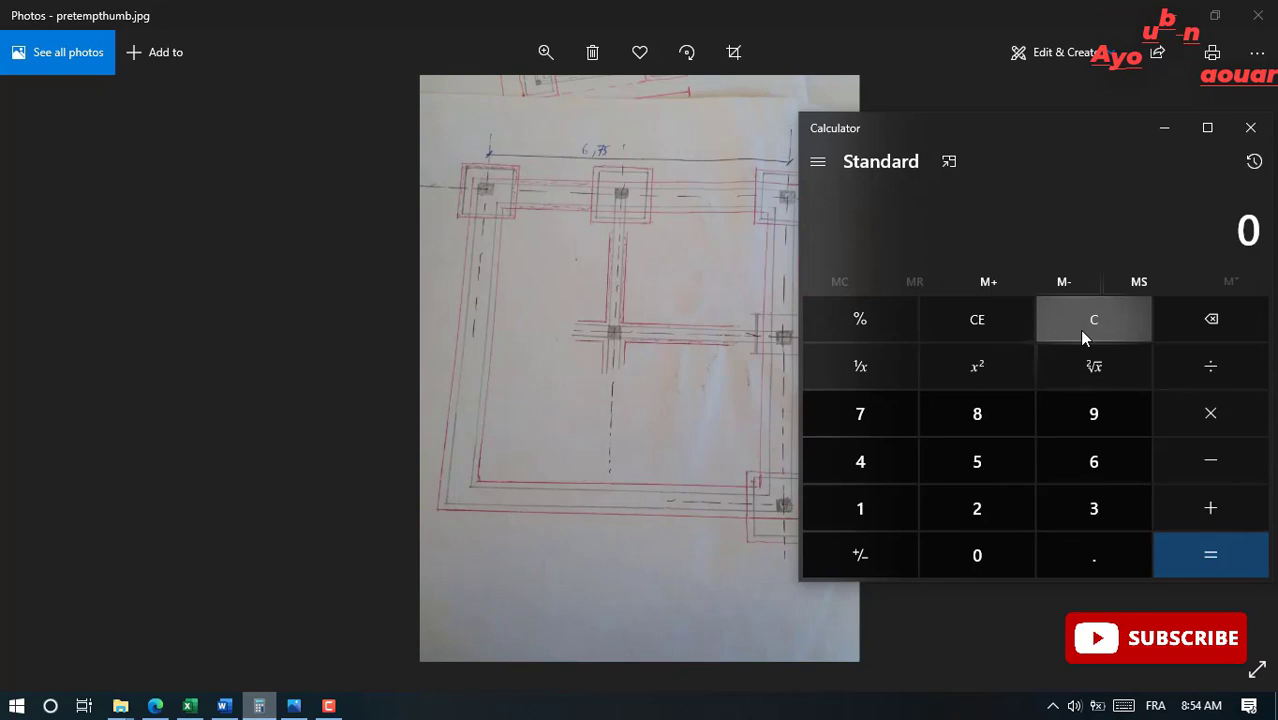
{"action": "left_click", "coordinate": [1002, 405]}
{"action": "left_click", "coordinate": [1080, 556]}
{"action": "left_click", "coordinate": [1002, 526]}
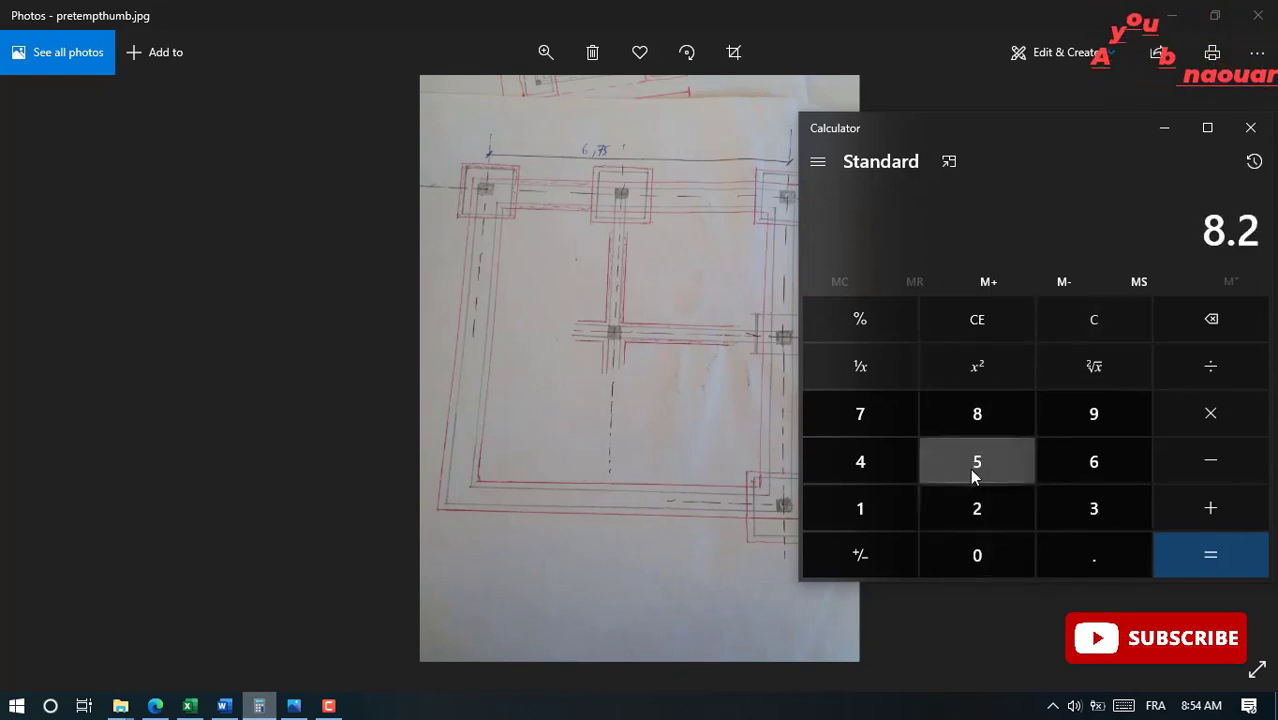
{"action": "left_click", "coordinate": [978, 466]}
{"action": "left_click", "coordinate": [1250, 456]}
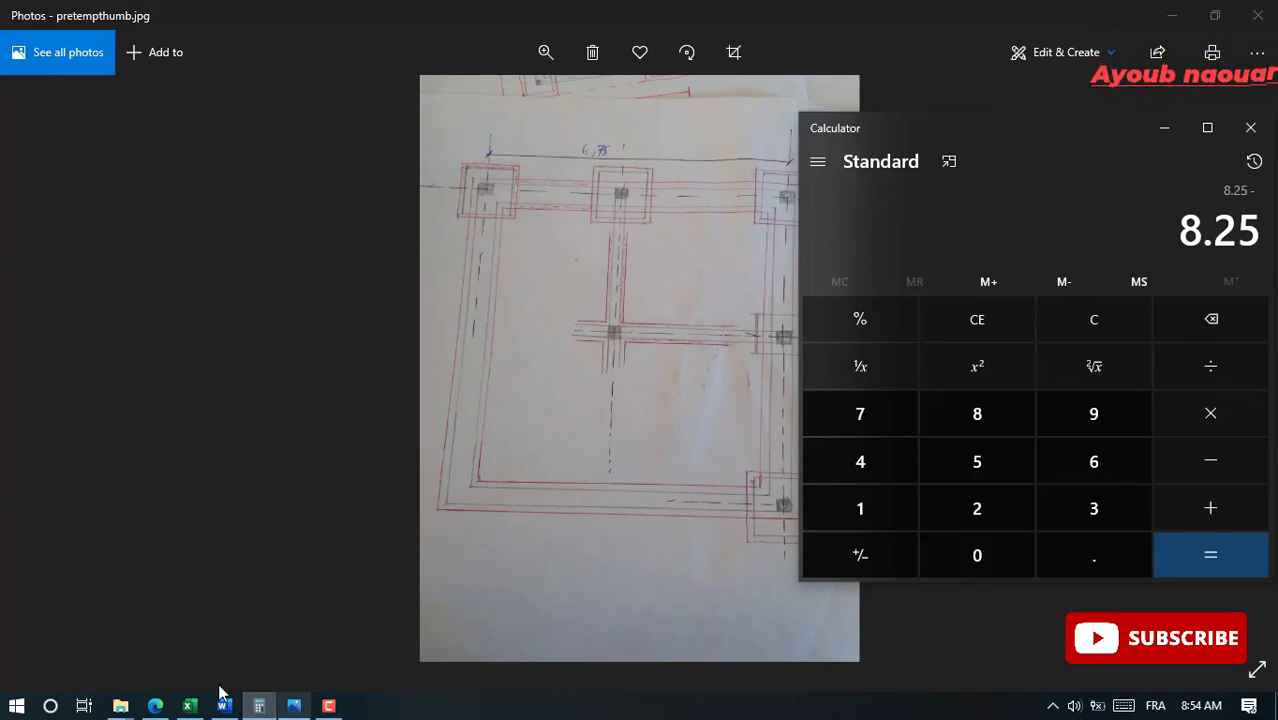
Check the axis B footings in the PDF foundation plan and subtract 0.90 and 1 from the 8.25 span in Calculator
{"action": "left_click", "coordinate": [168, 706]}
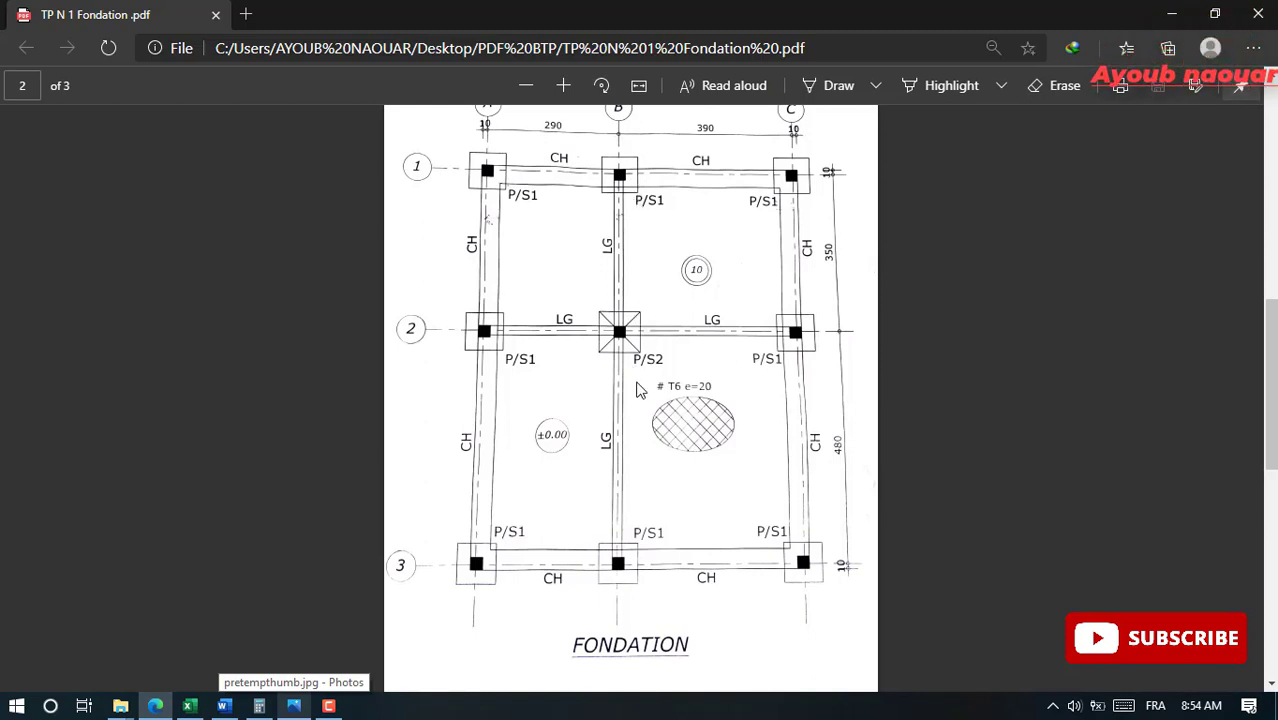
{"action": "left_click", "coordinate": [259, 706]}
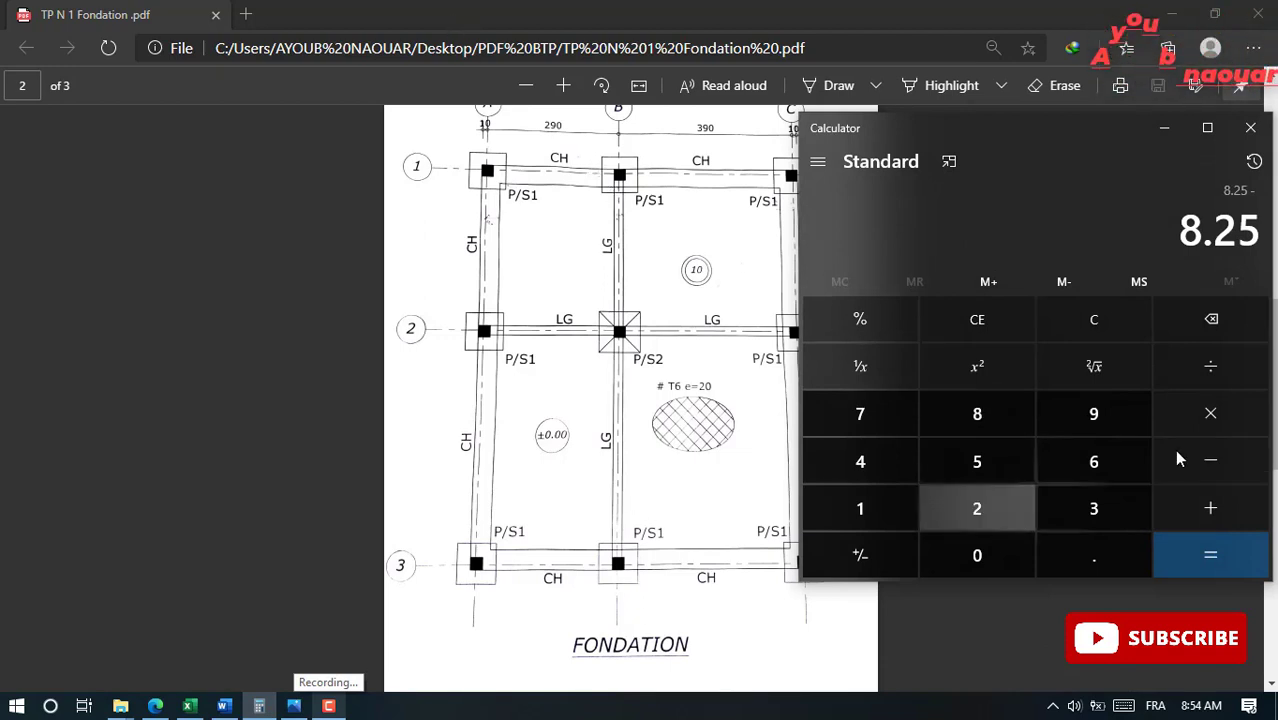
{"action": "left_click", "coordinate": [981, 556]}
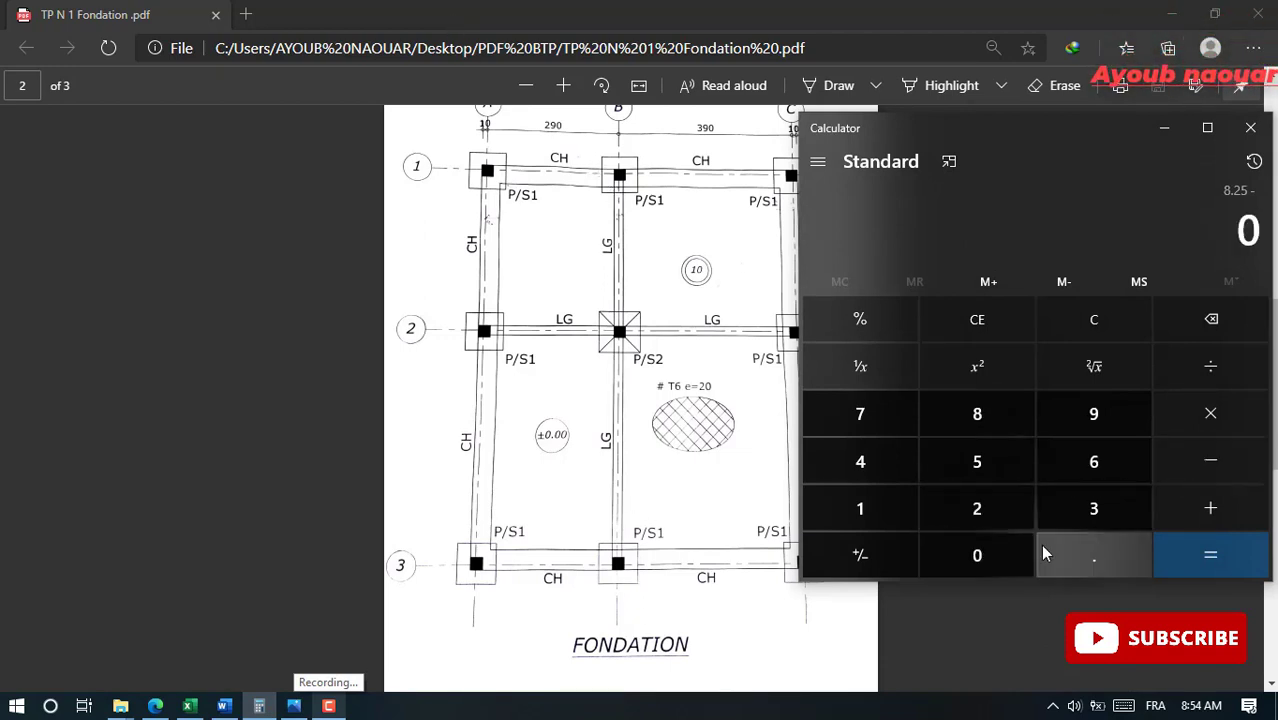
{"action": "left_click", "coordinate": [1090, 556]}
{"action": "left_click", "coordinate": [1093, 415]}
{"action": "left_click", "coordinate": [1011, 543]}
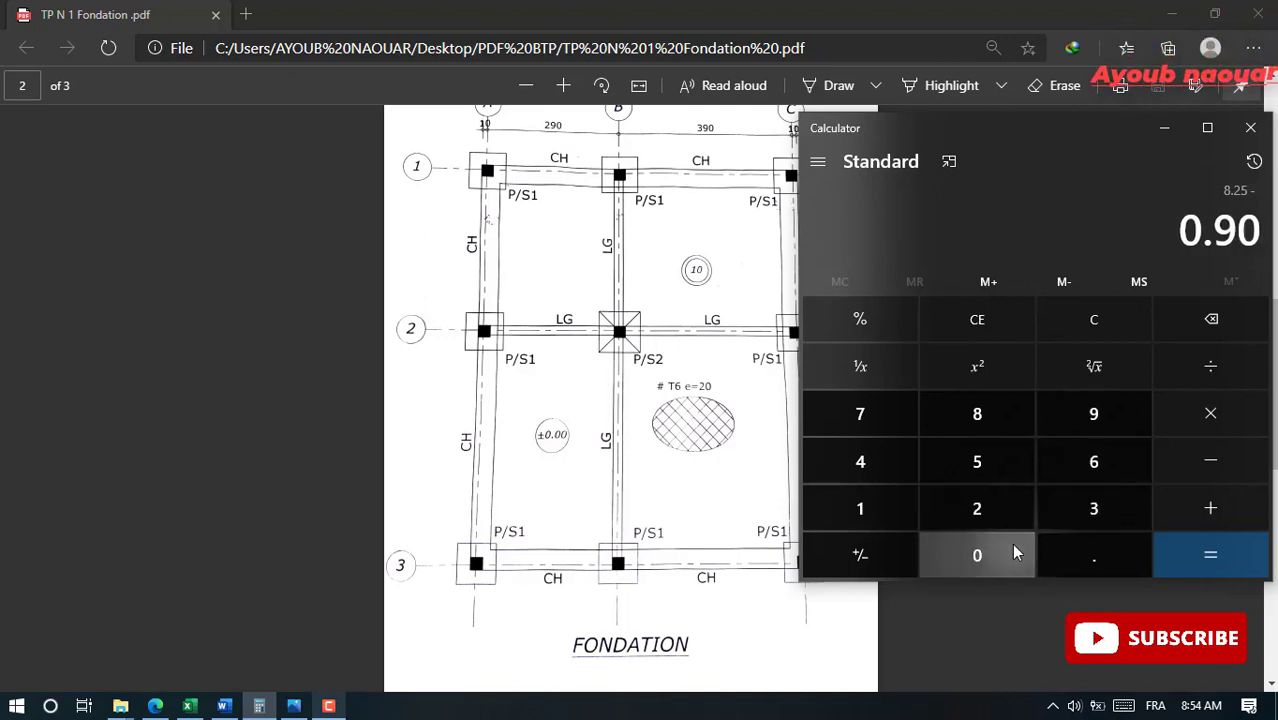
{"action": "left_click", "coordinate": [1225, 552]}
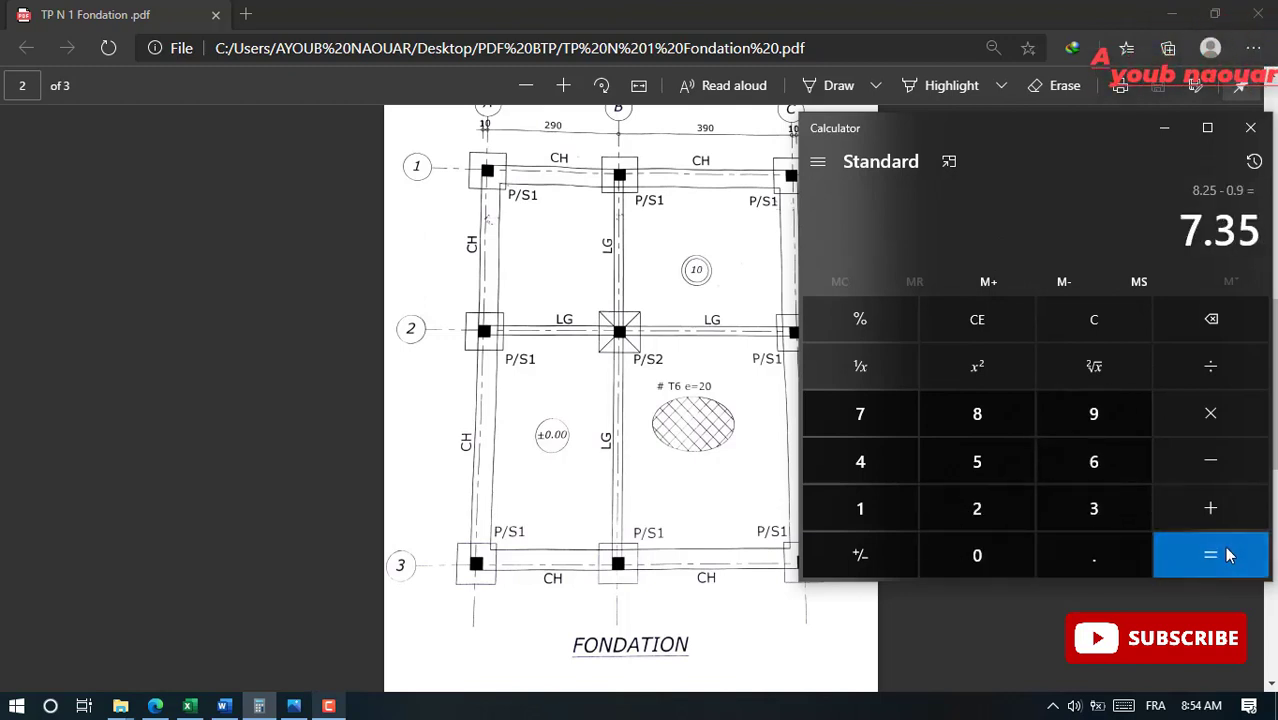
{"action": "left_click", "coordinate": [1220, 475]}
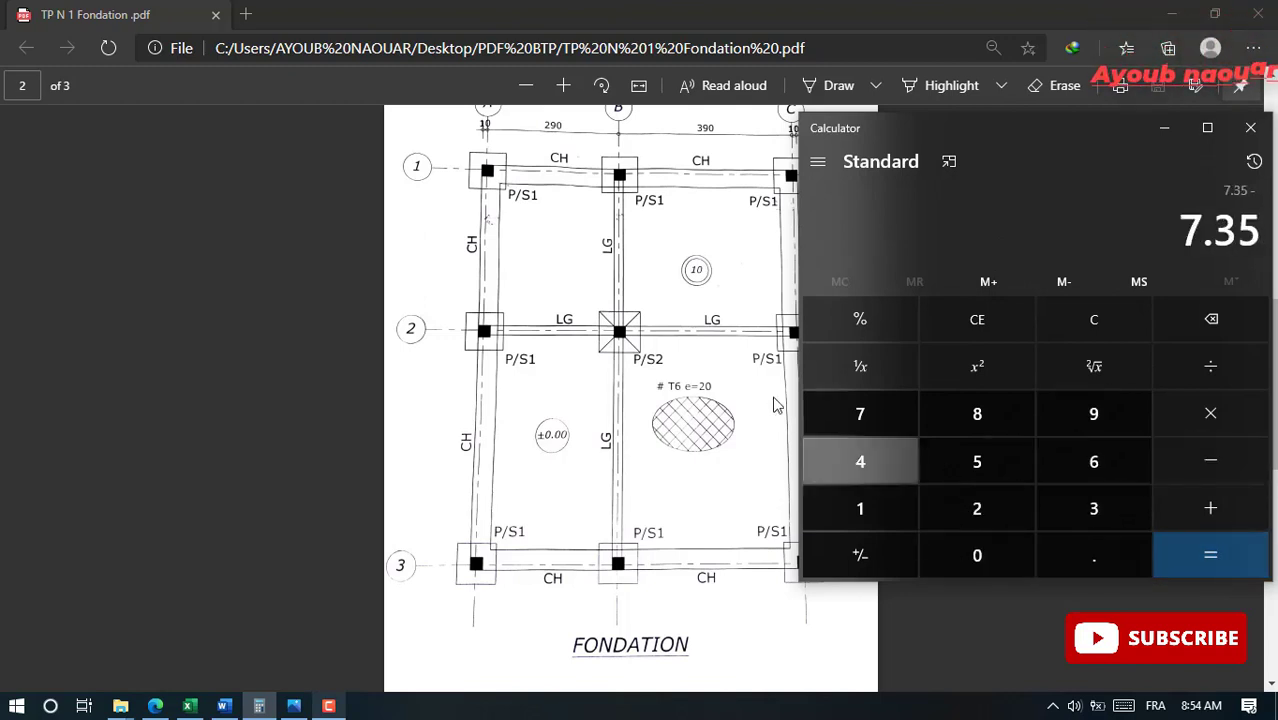
{"action": "left_click", "coordinate": [886, 508]}
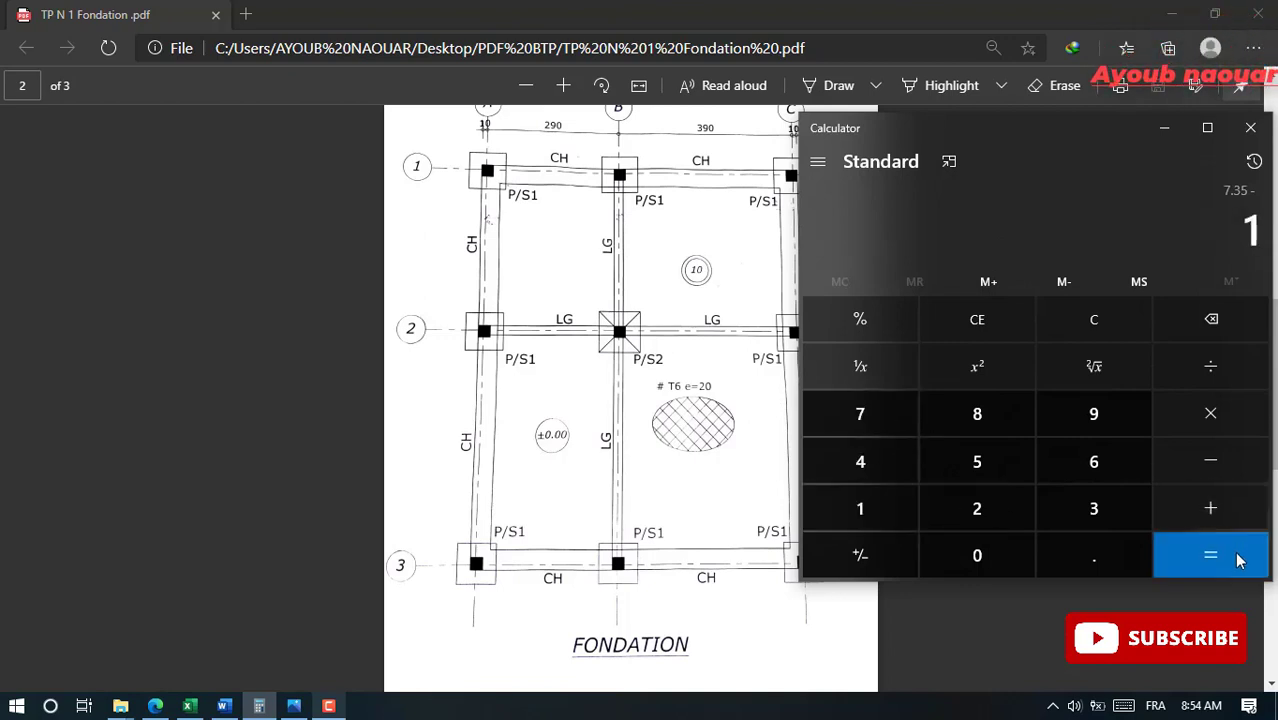
{"action": "left_click", "coordinate": [1241, 557]}
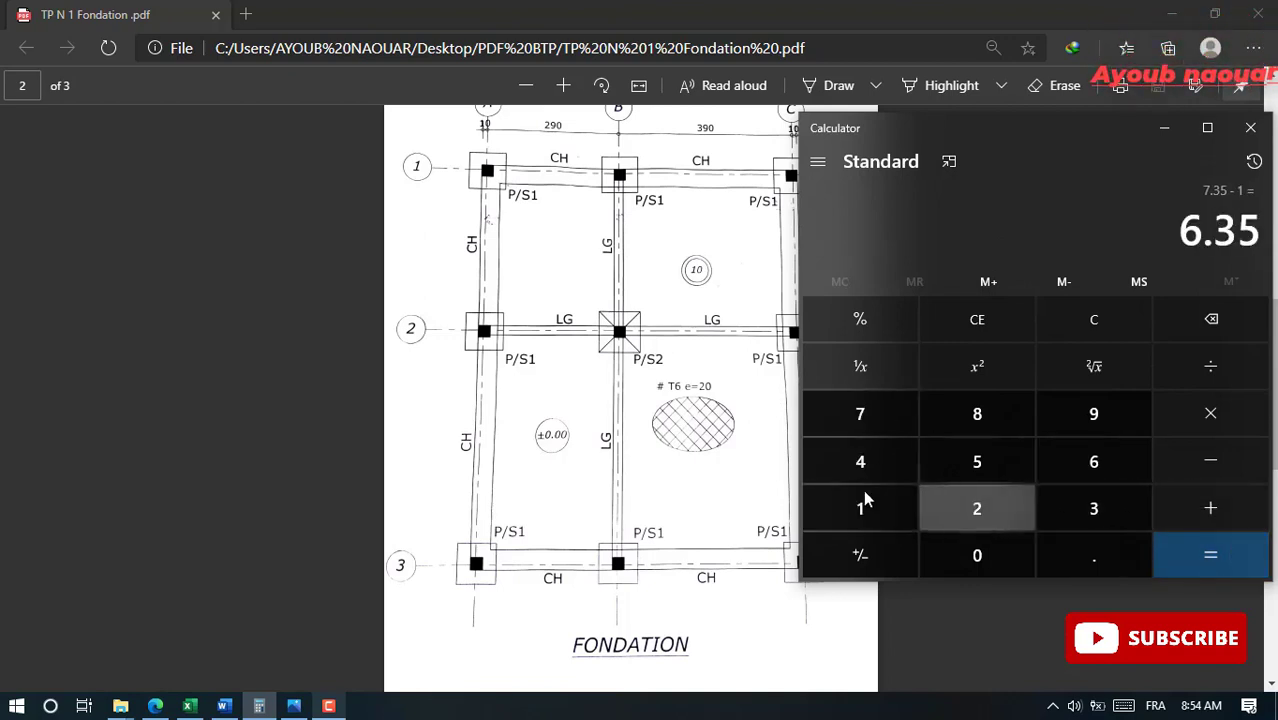
Enter a length of 6.35 for longrine Axe(B) in cell E21 of the Excel table
{"action": "left_click", "coordinate": [192, 706]}
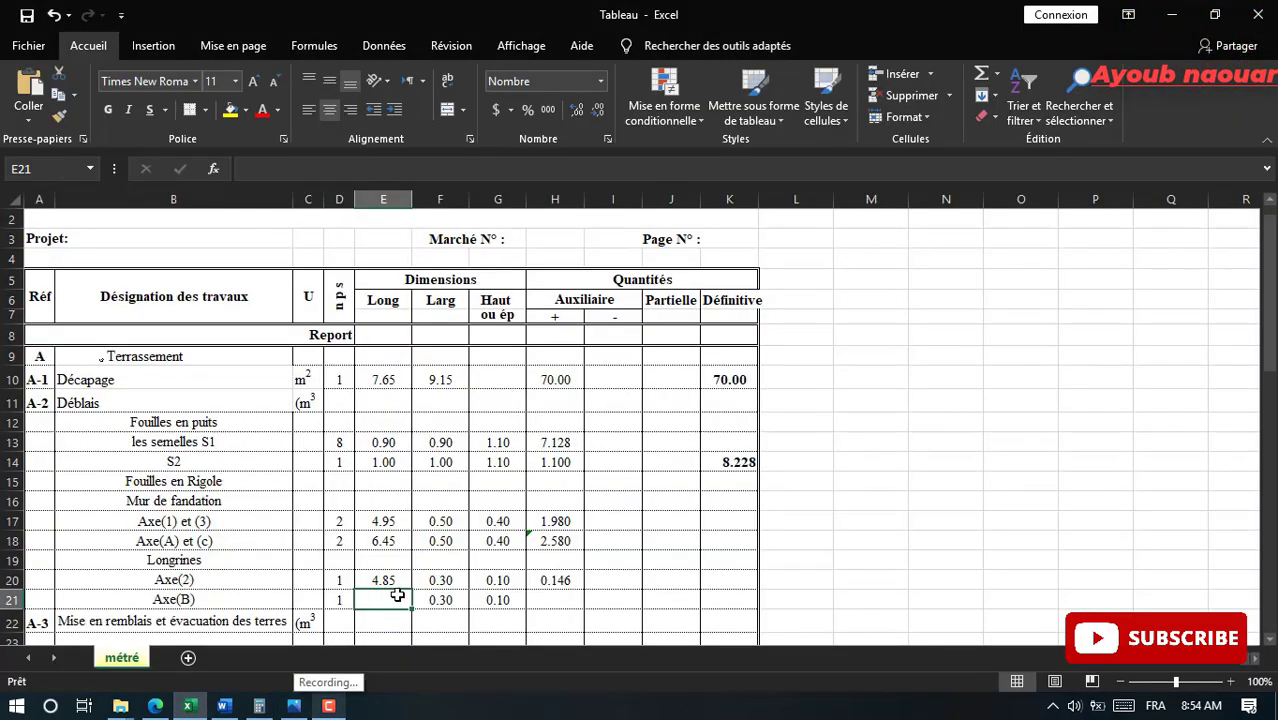
{"action": "type", "text": "6.3"}
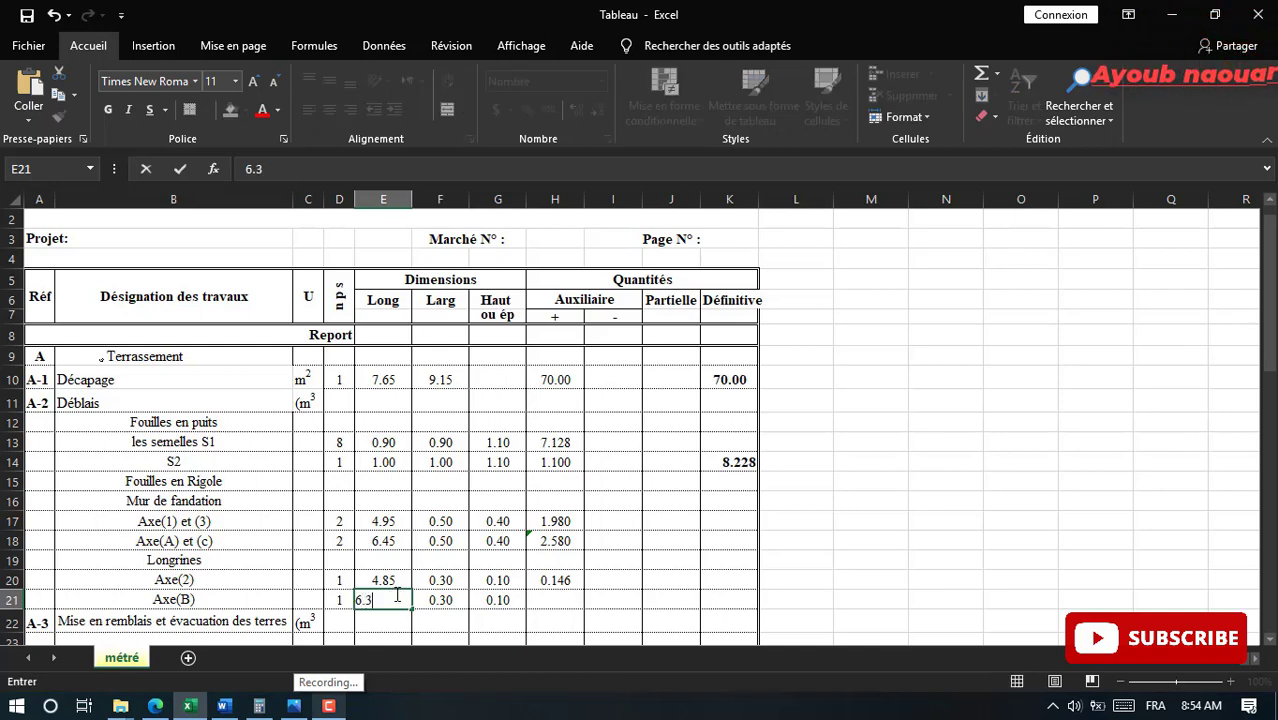
{"action": "type", "text": "5"}
Calculate the longrine Axe(B) quantity in H21 by multiplying its height, width, length and count (G21*F21*E21*D21)
{"action": "left_click", "coordinate": [550, 606]}
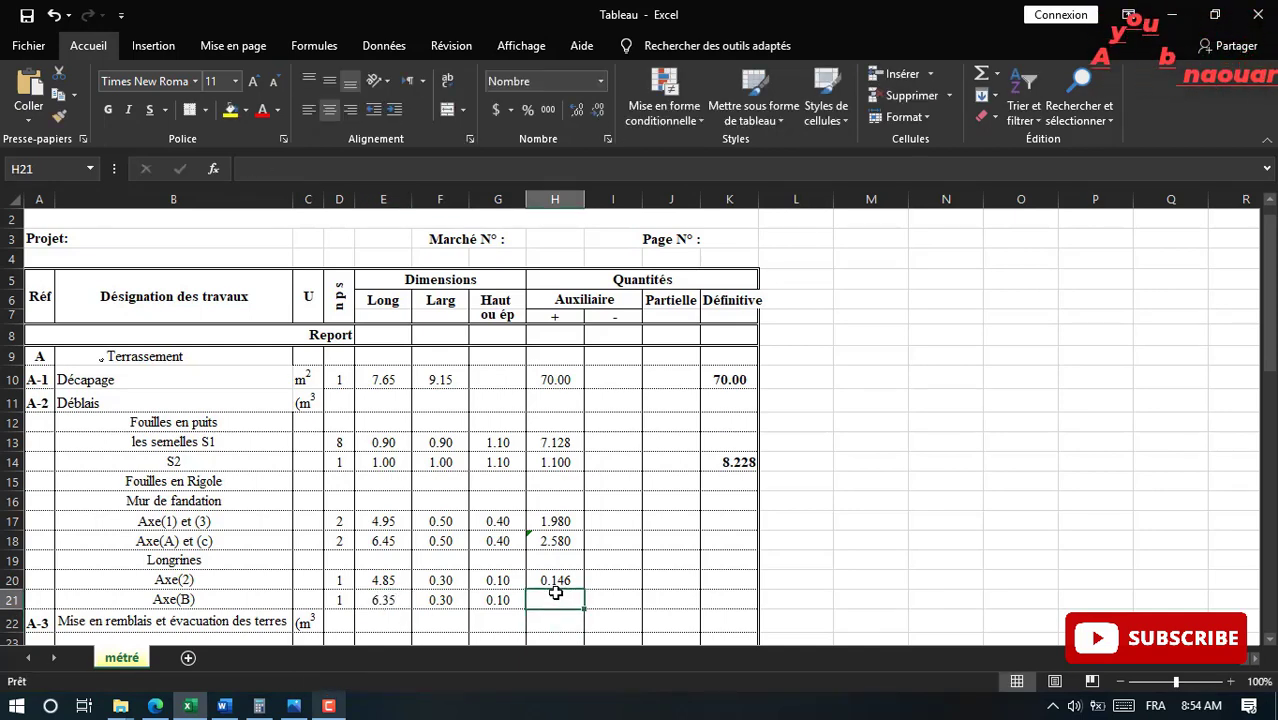
{"action": "type", "text": "="}
{"action": "left_click", "coordinate": [504, 597]}
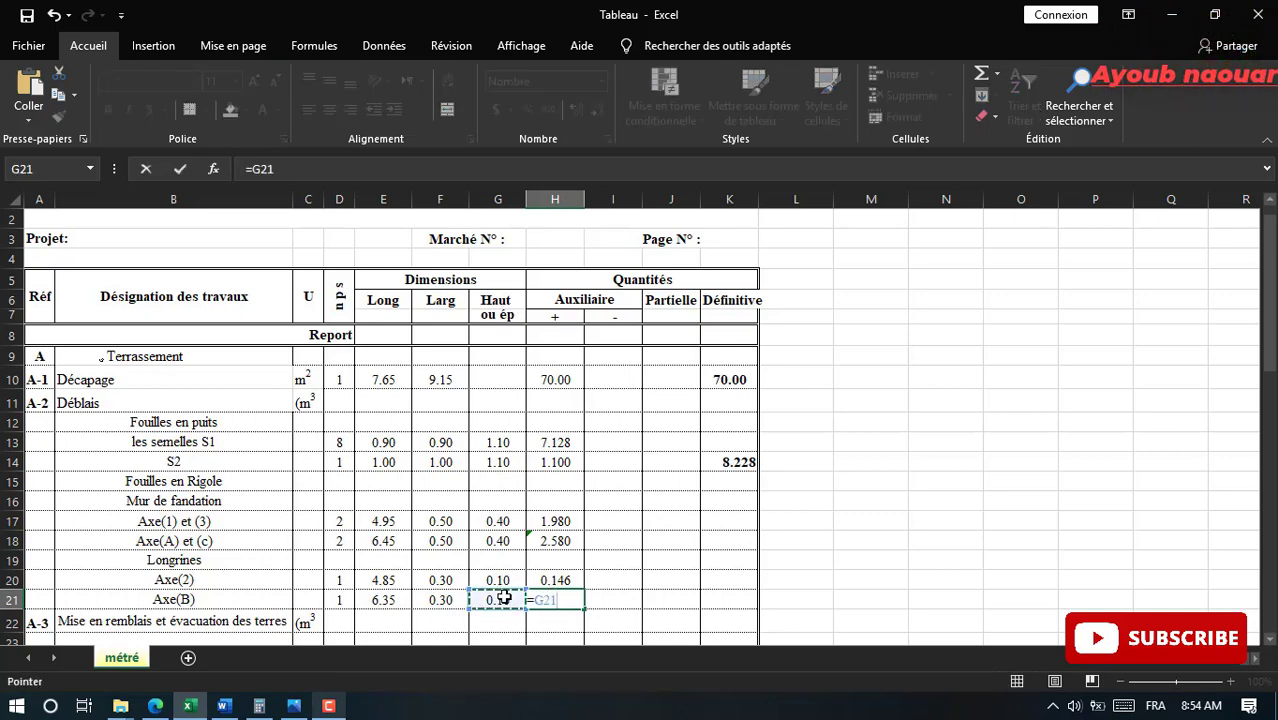
{"action": "type", "text": "*"}
{"action": "left_click", "coordinate": [440, 597]}
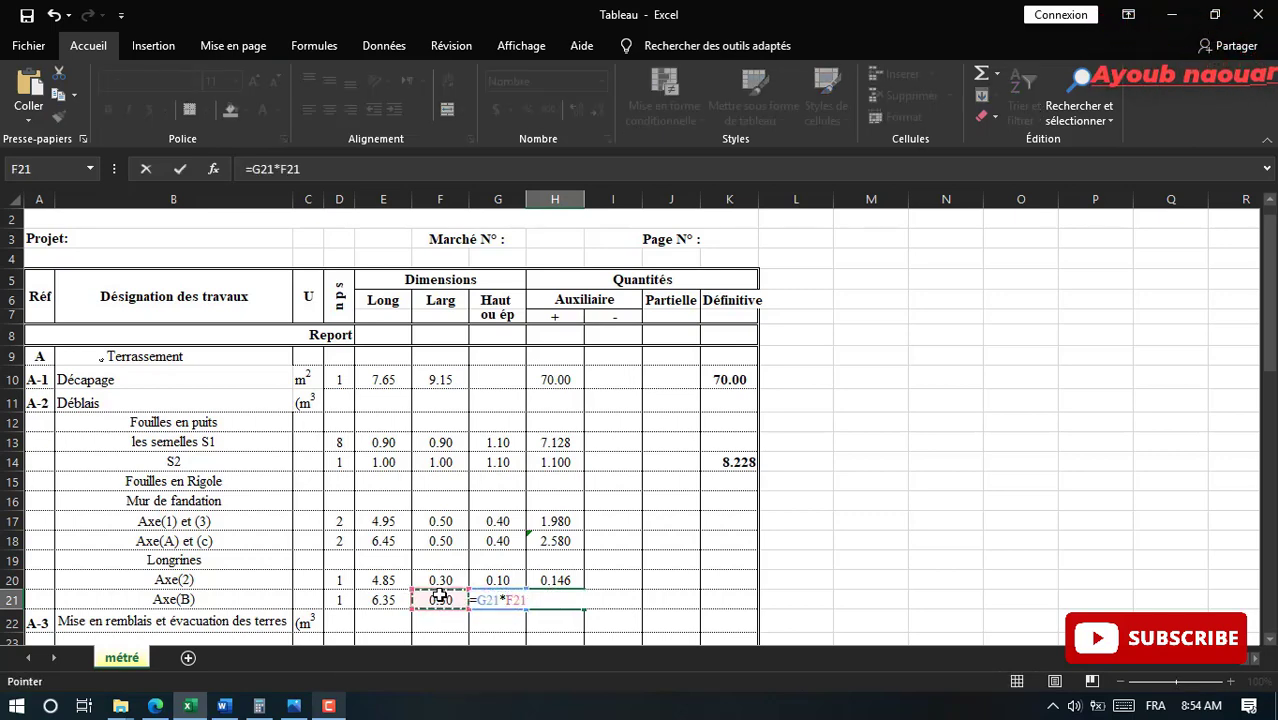
{"action": "type", "text": "*"}
{"action": "left_click", "coordinate": [385, 601]}
{"action": "type", "text": "*"}
{"action": "left_click", "coordinate": [341, 601]}
{"action": "type", "text": "*"}
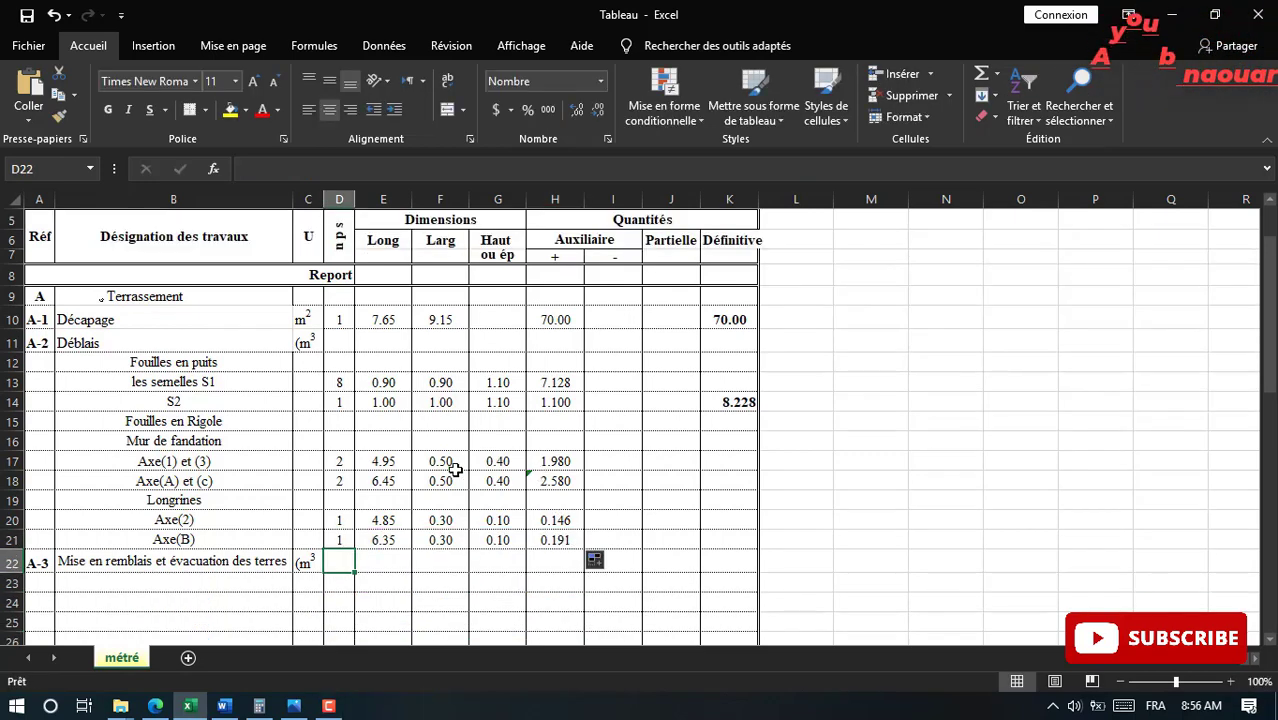
Sum the S1 and S2 pit excavation quantities in the Partielle column at J14 with =H13+H14
{"action": "left_click", "coordinate": [739, 401]}
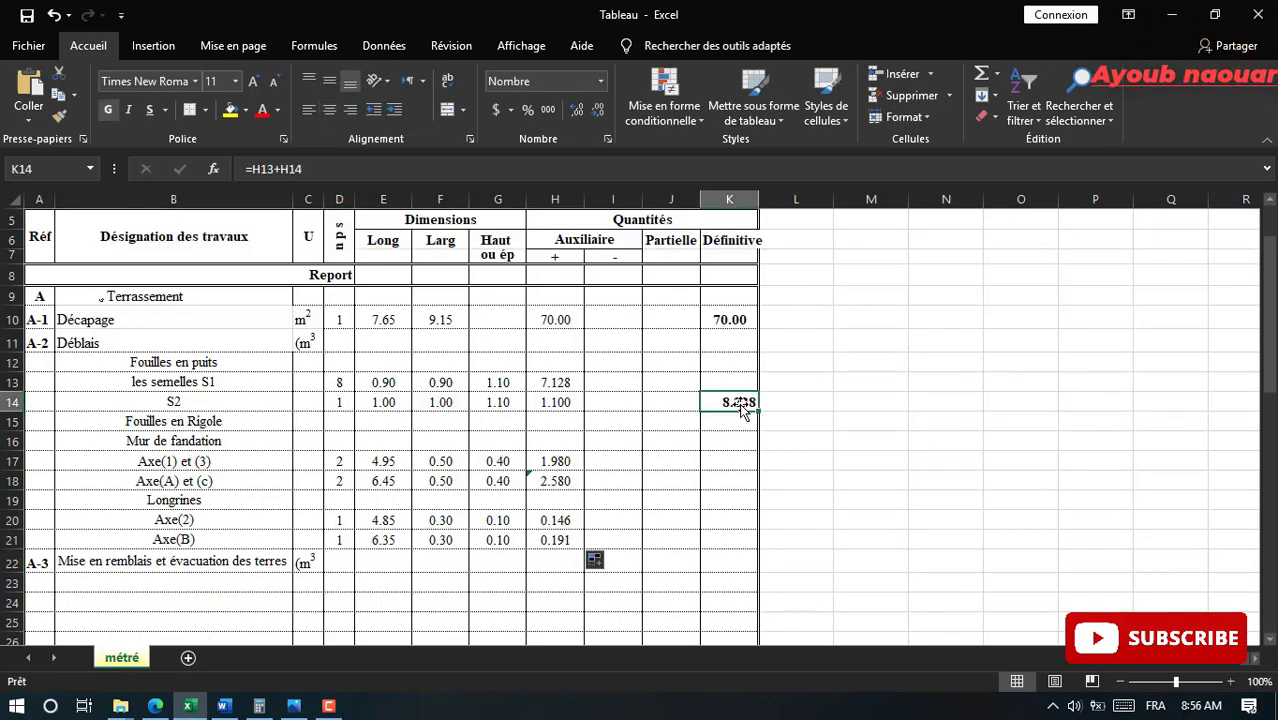
{"action": "left_click", "coordinate": [677, 404]}
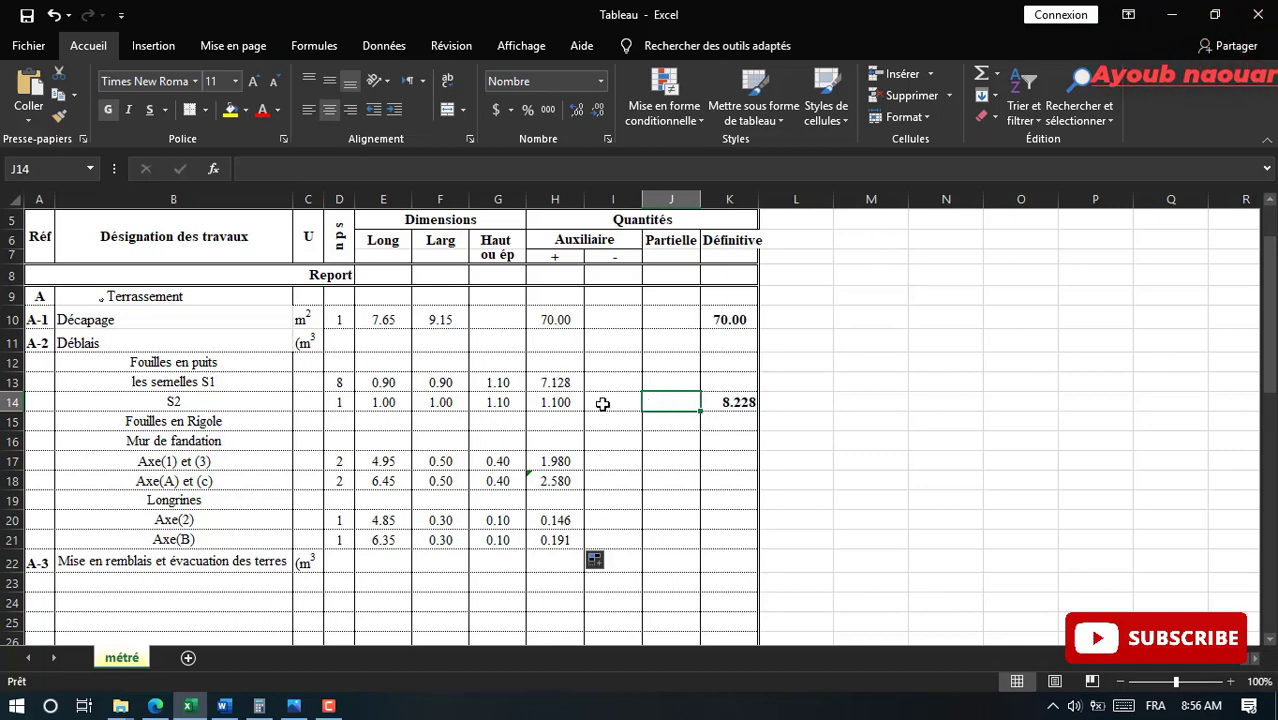
{"action": "type", "text": "="}
{"action": "left_click", "coordinate": [573, 382]}
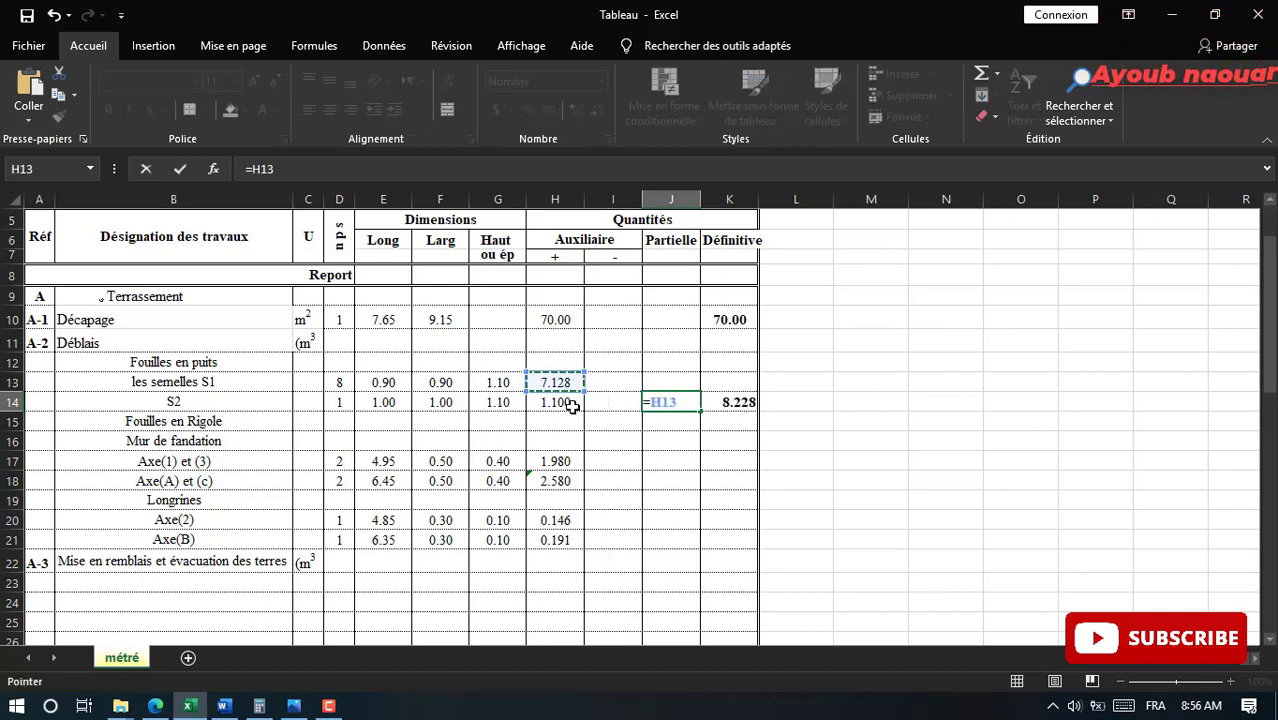
{"action": "type", "text": "+"}
{"action": "left_click", "coordinate": [561, 402]}
{"action": "type", "text": "+"}
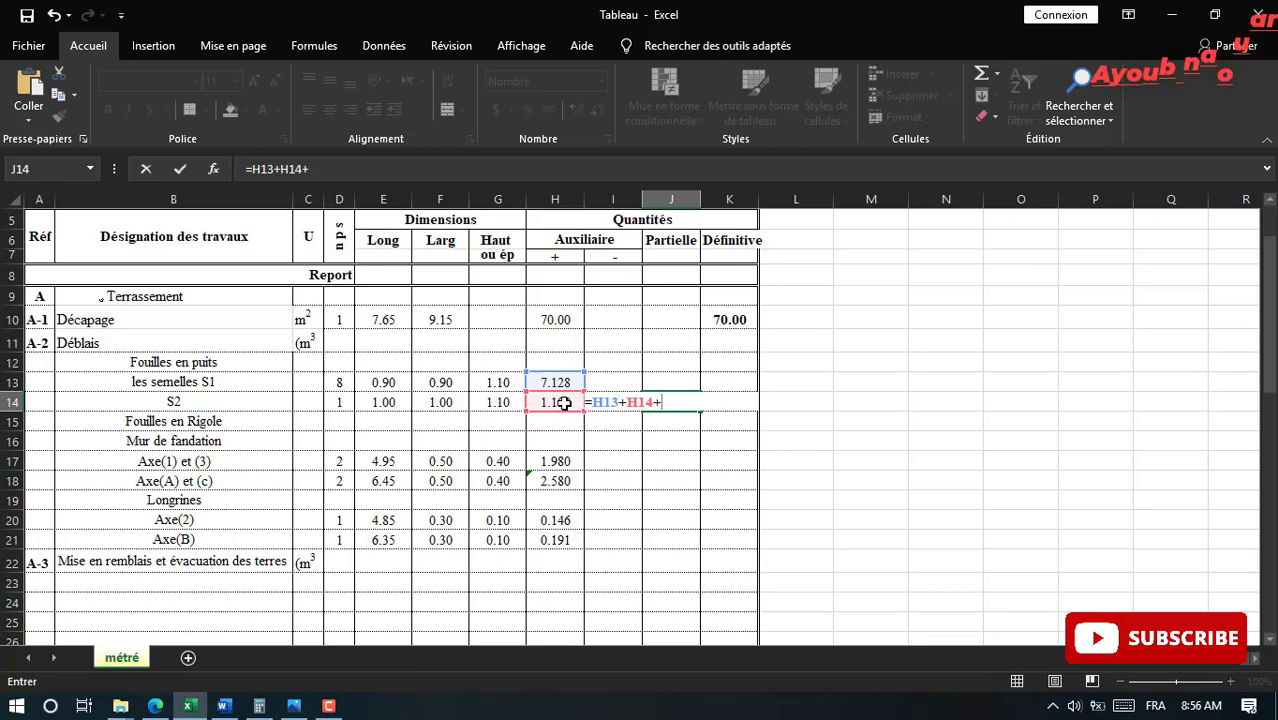
{"action": "key", "text": "Return"}
Clear the pit excavation total from the Définitive column in K14
{"action": "left_click_drag", "start_coordinate": [699, 412], "coordinate": [730, 408]}
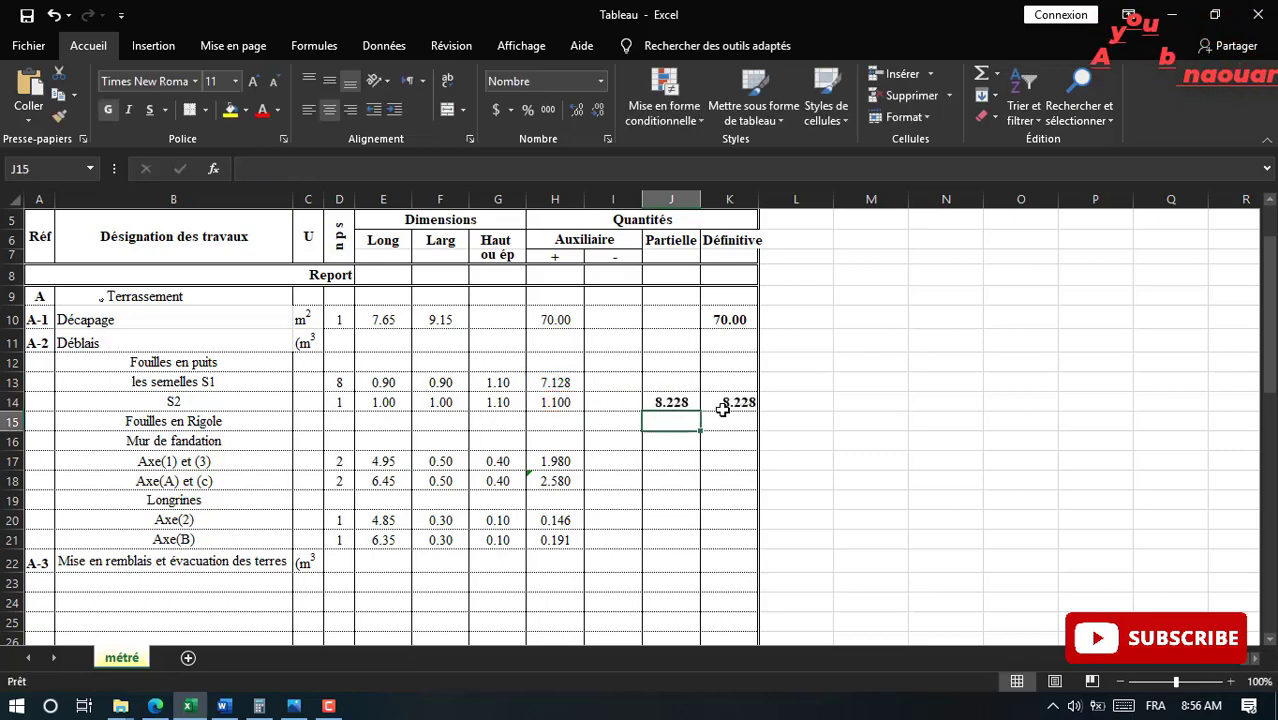
{"action": "key", "text": "BackSpace"}
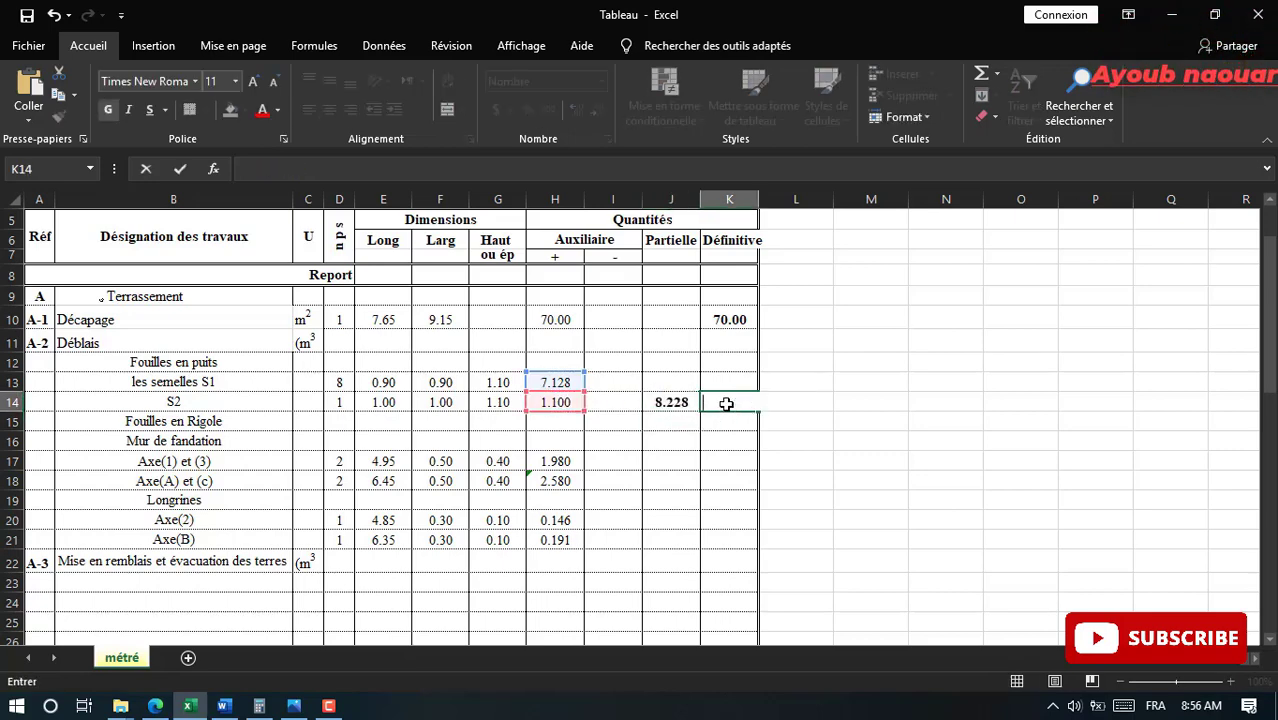
{"action": "left_click", "coordinate": [664, 424]}
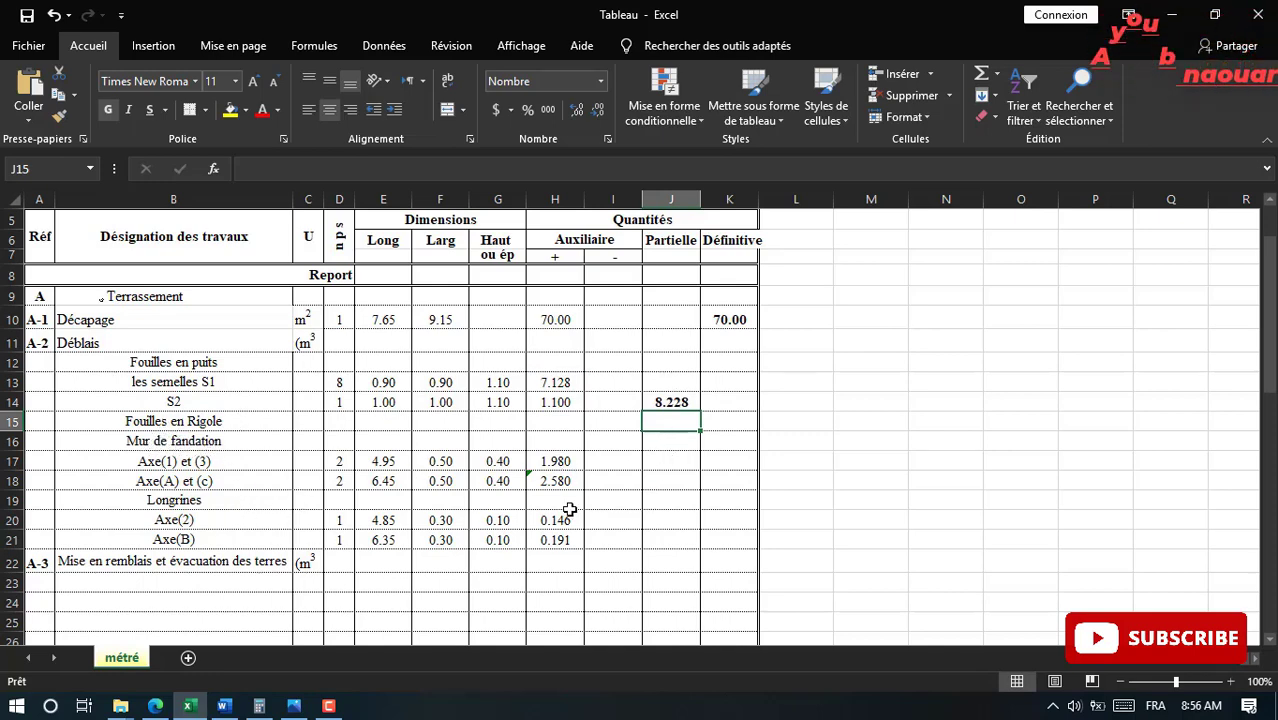
Sum the foundation wall and longrine trench quantities in the Partielle column at J21 with =H21+H20+H18+H17
{"action": "left_click", "coordinate": [559, 461]}
{"action": "left_click", "coordinate": [667, 545]}
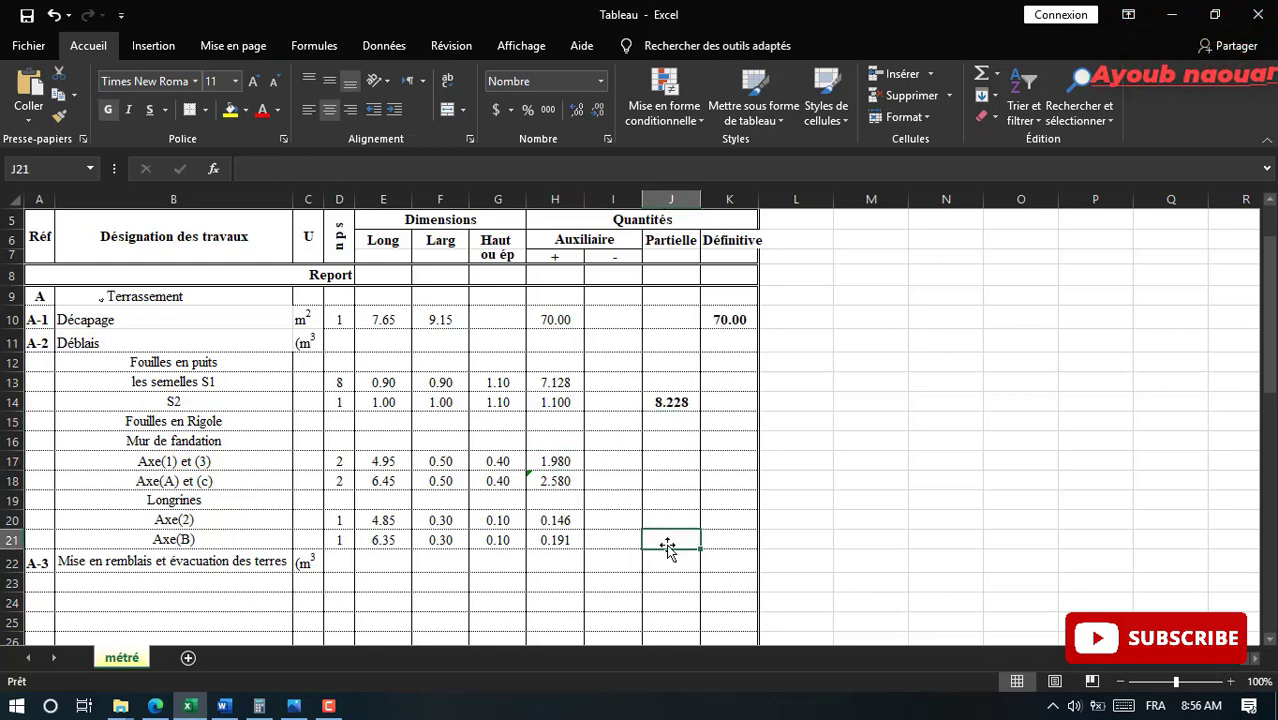
{"action": "type", "text": "="}
{"action": "left_click", "coordinate": [566, 540]}
{"action": "type", "text": "+"}
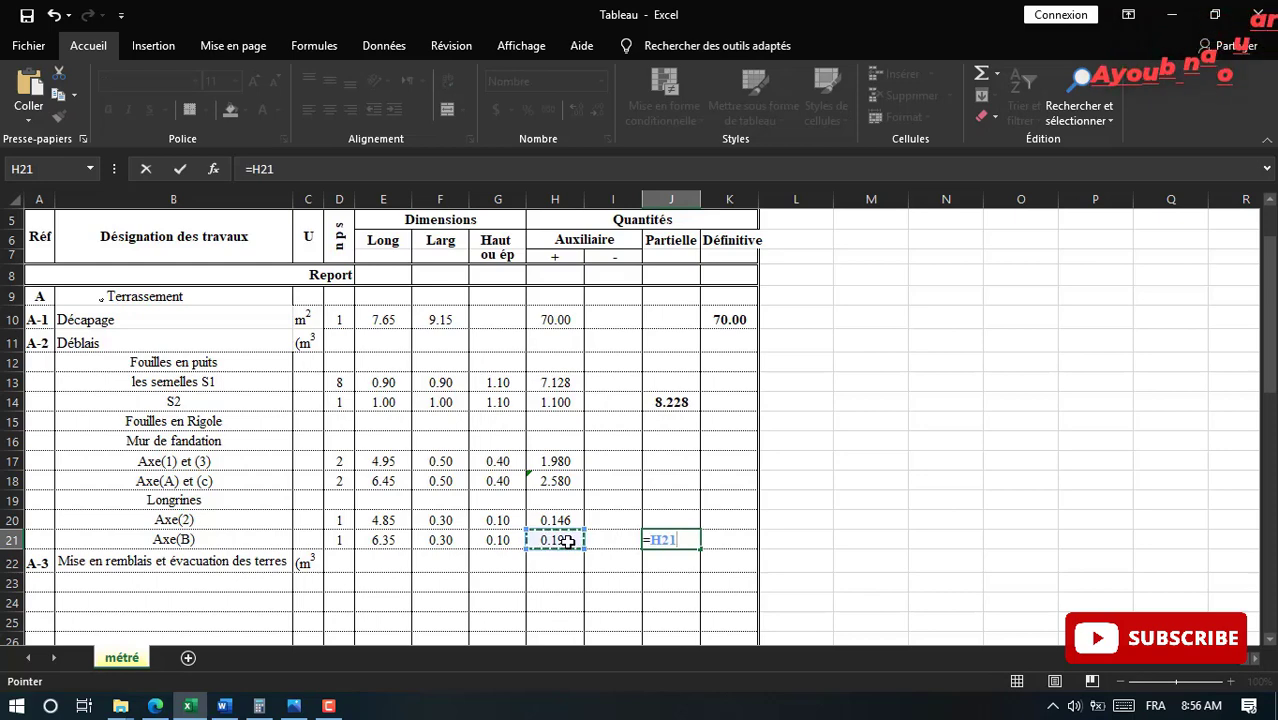
{"action": "left_click", "coordinate": [561, 521]}
{"action": "type", "text": "+"}
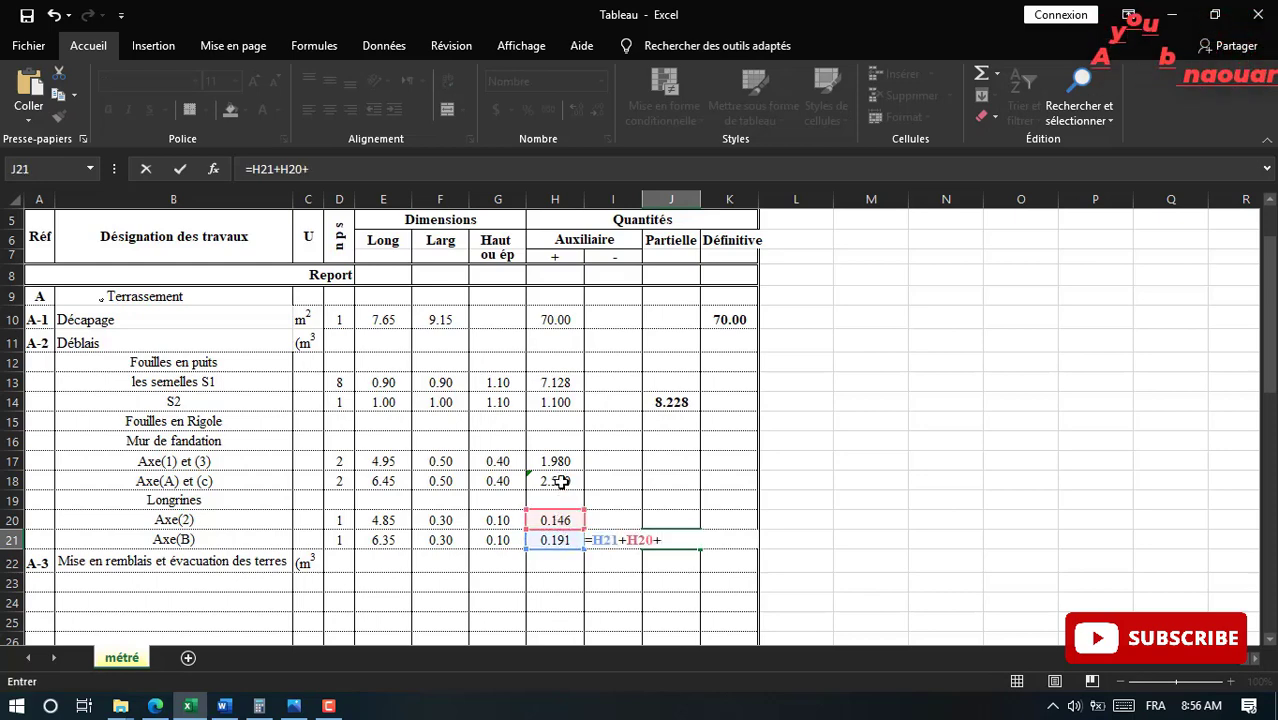
{"action": "left_click", "coordinate": [556, 481]}
{"action": "type", "text": "+"}
{"action": "left_click", "coordinate": [557, 461]}
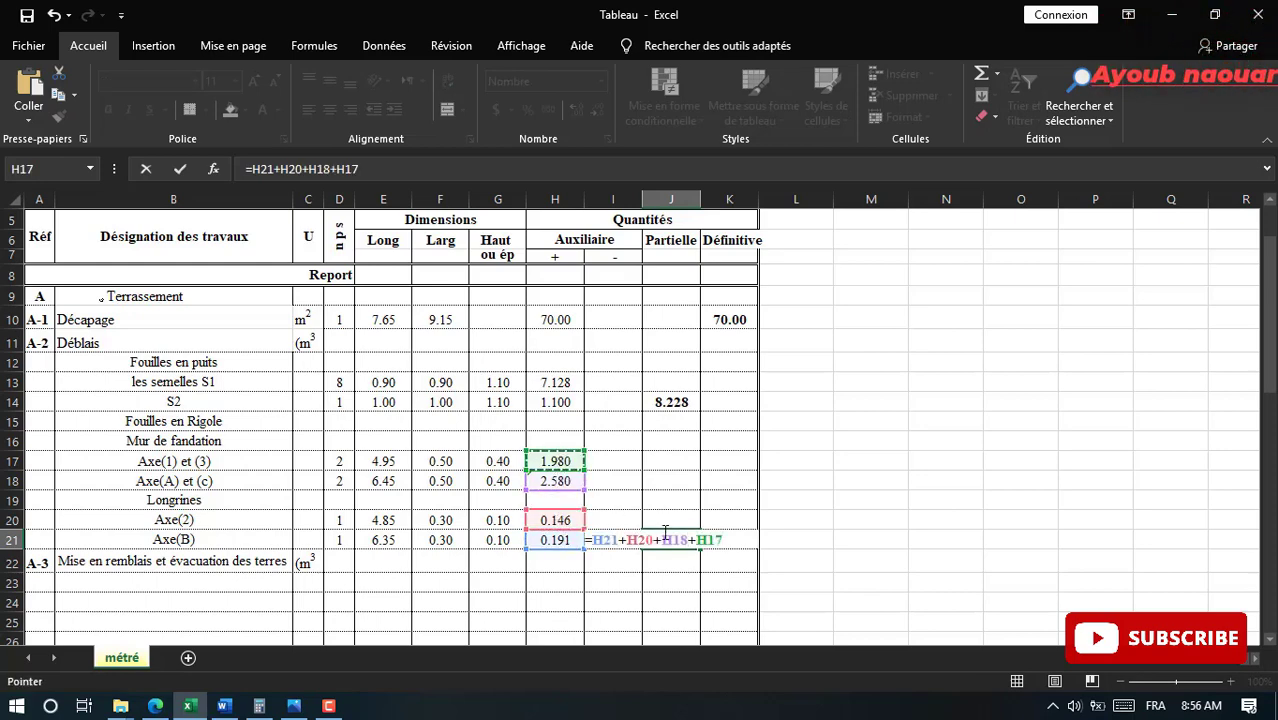
{"action": "key", "text": "Return"}
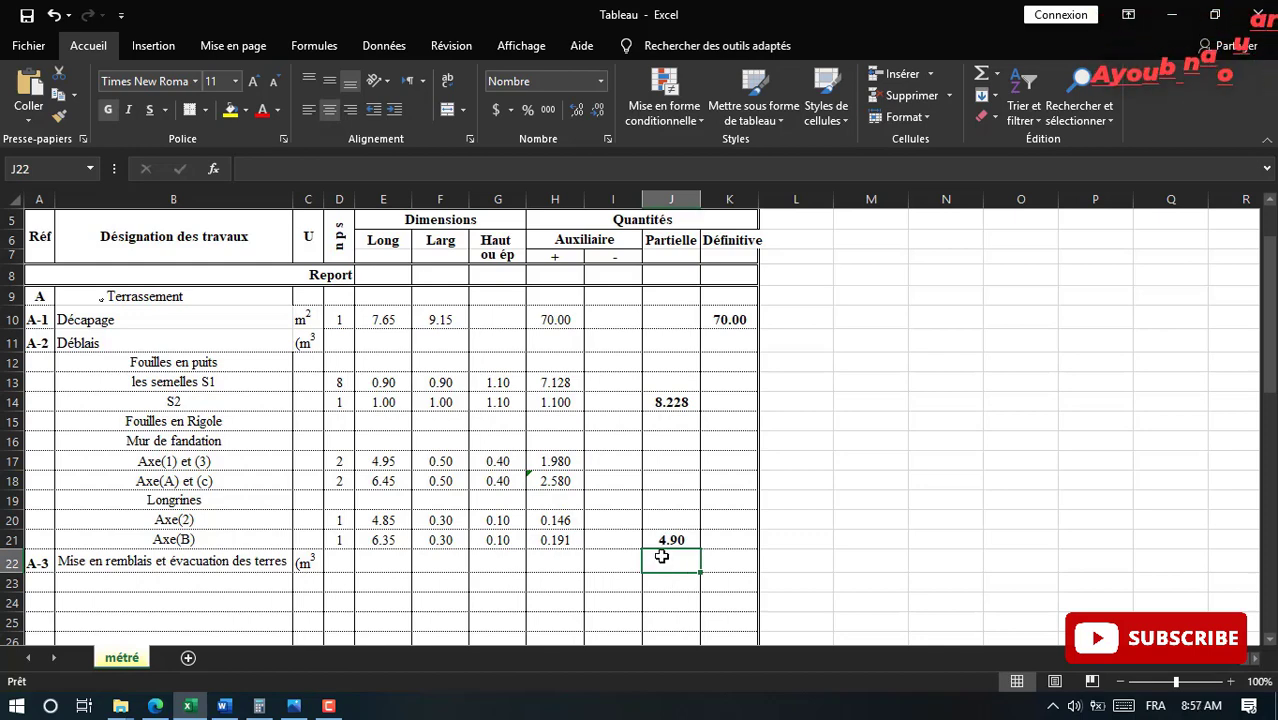
Format the trench subtotal in J21 as a number with three decimal places
{"action": "left_click", "coordinate": [684, 541]}
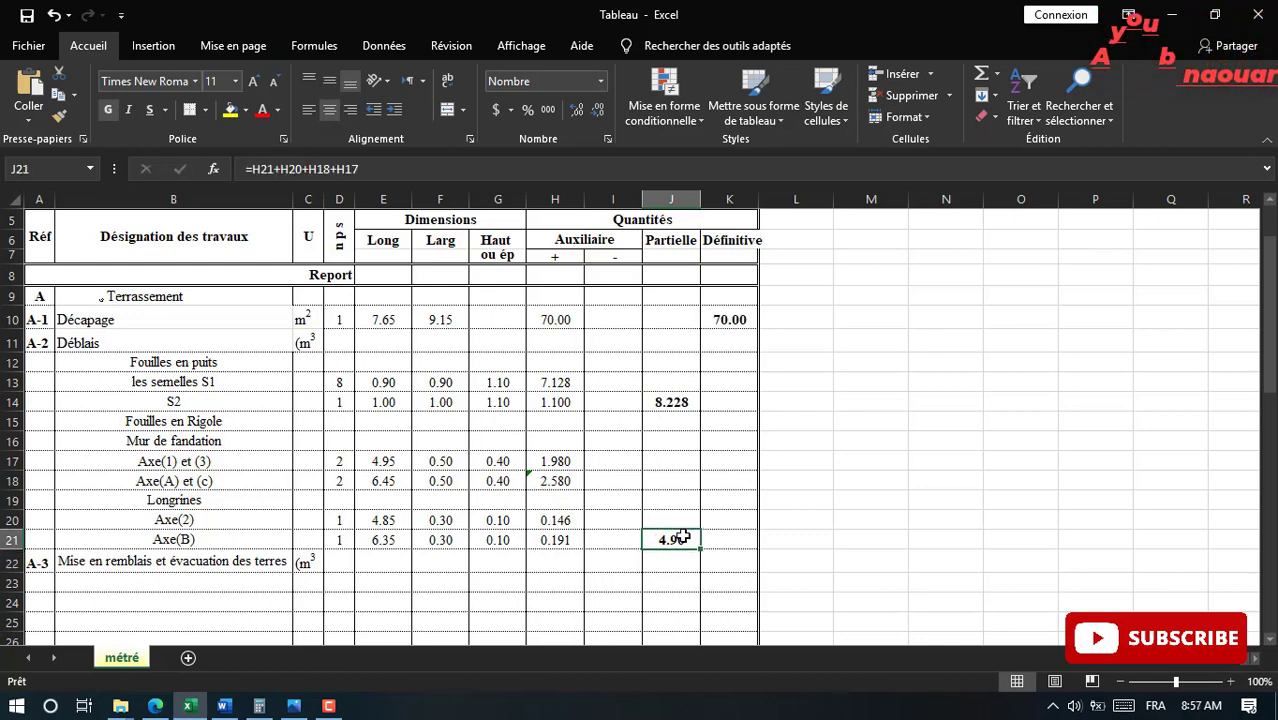
{"action": "right_click", "coordinate": [684, 541]}
{"action": "left_click", "coordinate": [758, 456]}
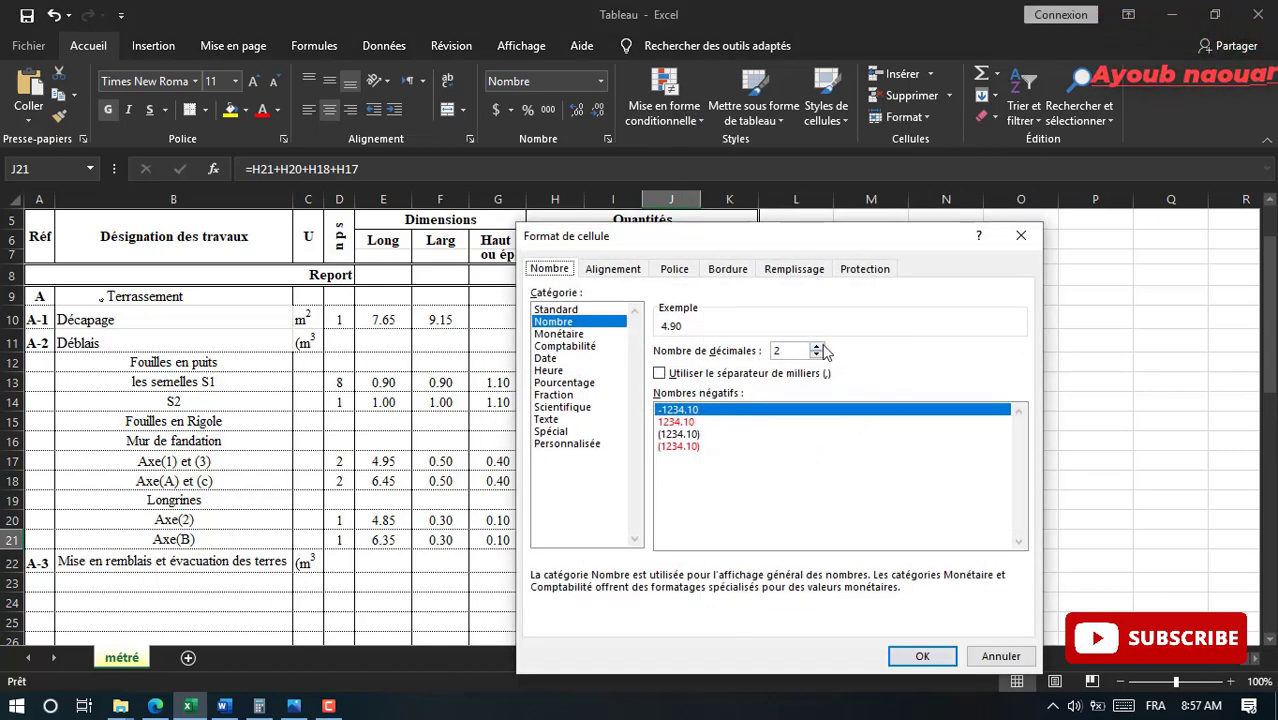
{"action": "left_click", "coordinate": [918, 655]}
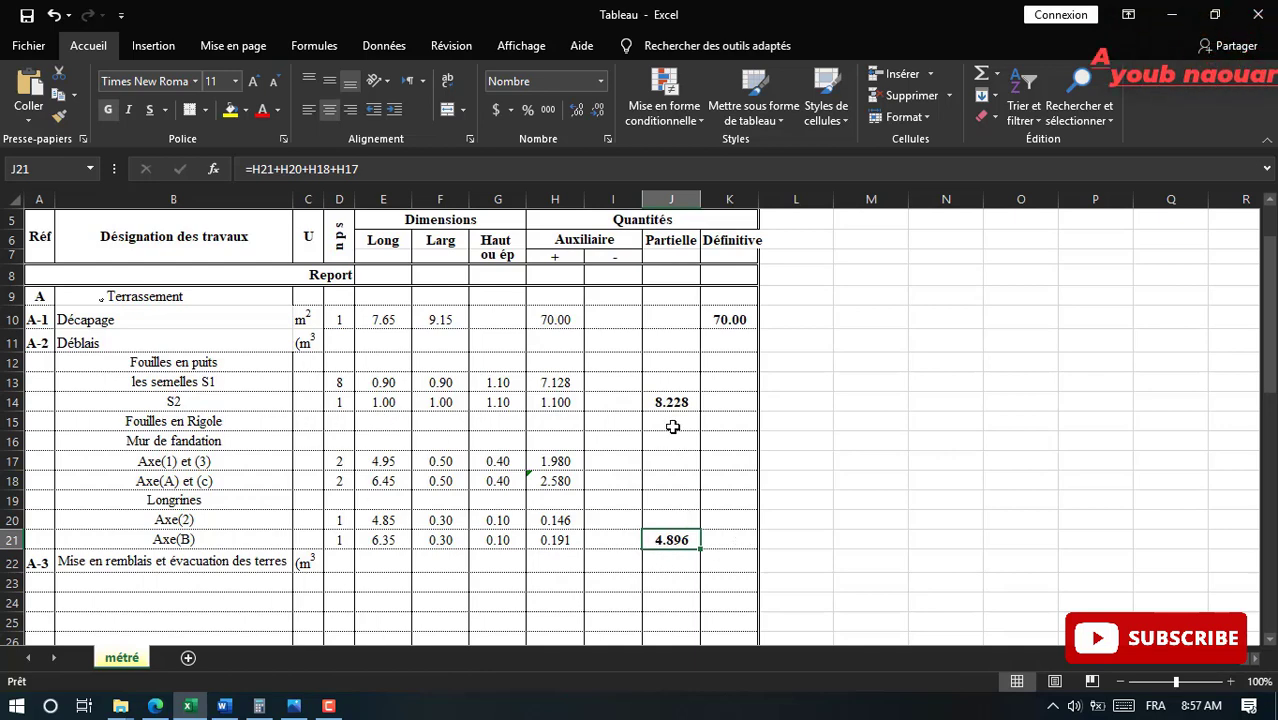
Add the trench and pit excavation subtotals in the Définitive column at K21 with =J21+J14
{"action": "left_click", "coordinate": [730, 541]}
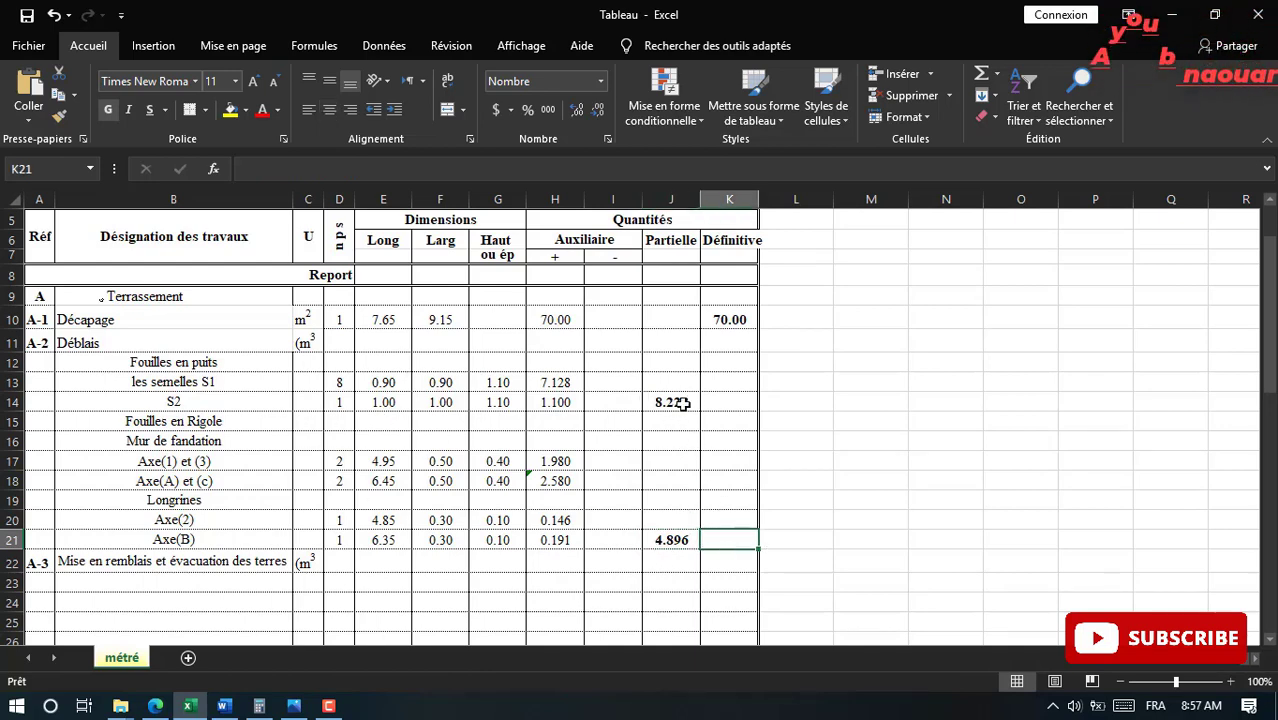
{"action": "left_click", "coordinate": [678, 403]}
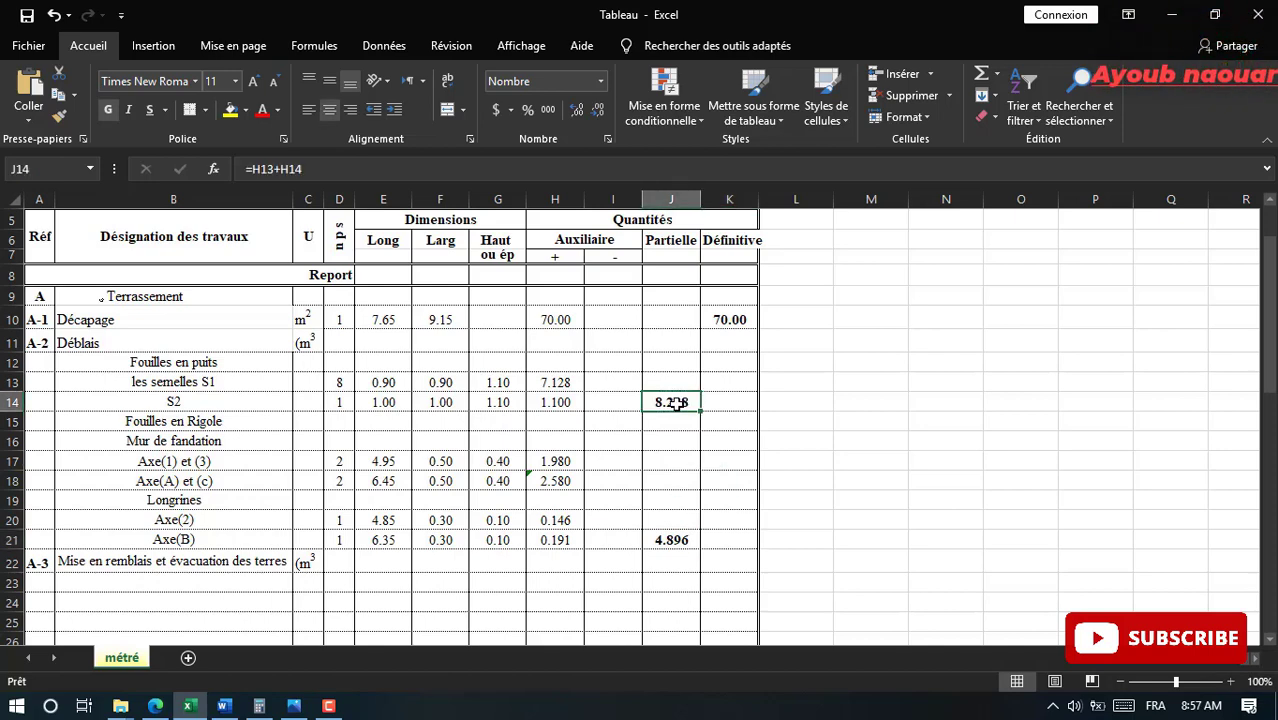
{"action": "left_click", "coordinate": [733, 540]}
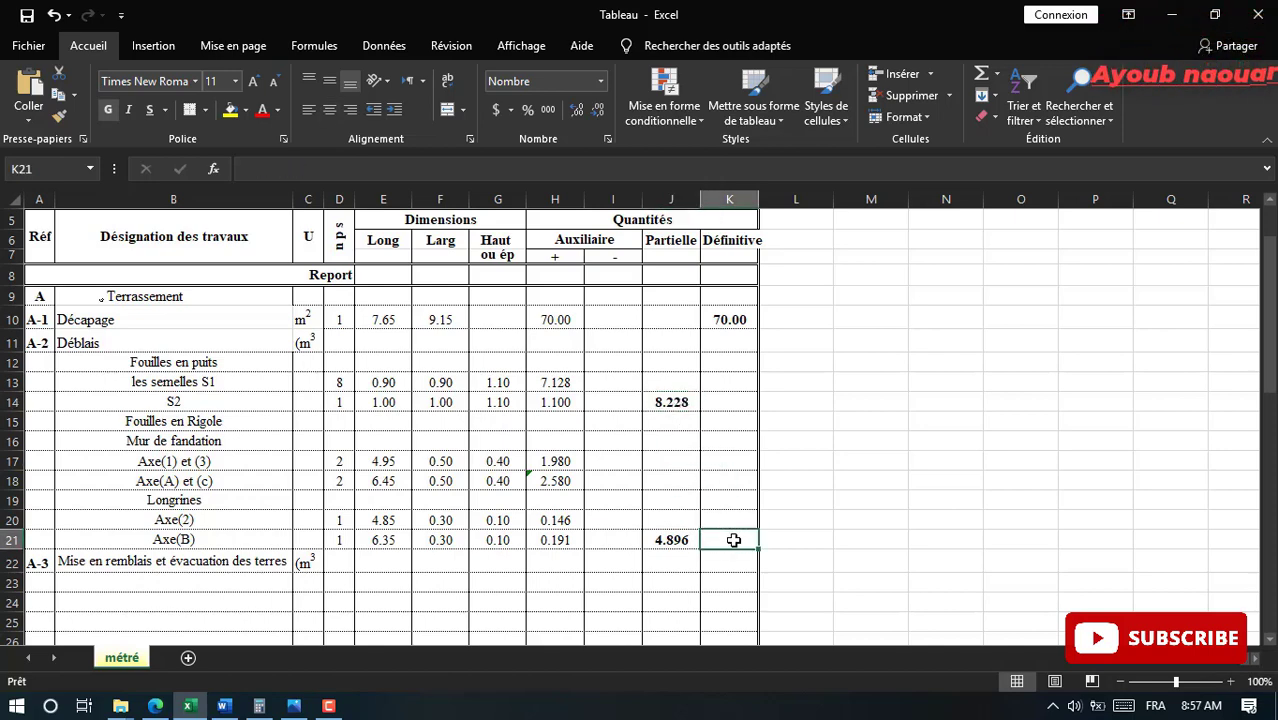
{"action": "type", "text": "="}
{"action": "left_click", "coordinate": [690, 540]}
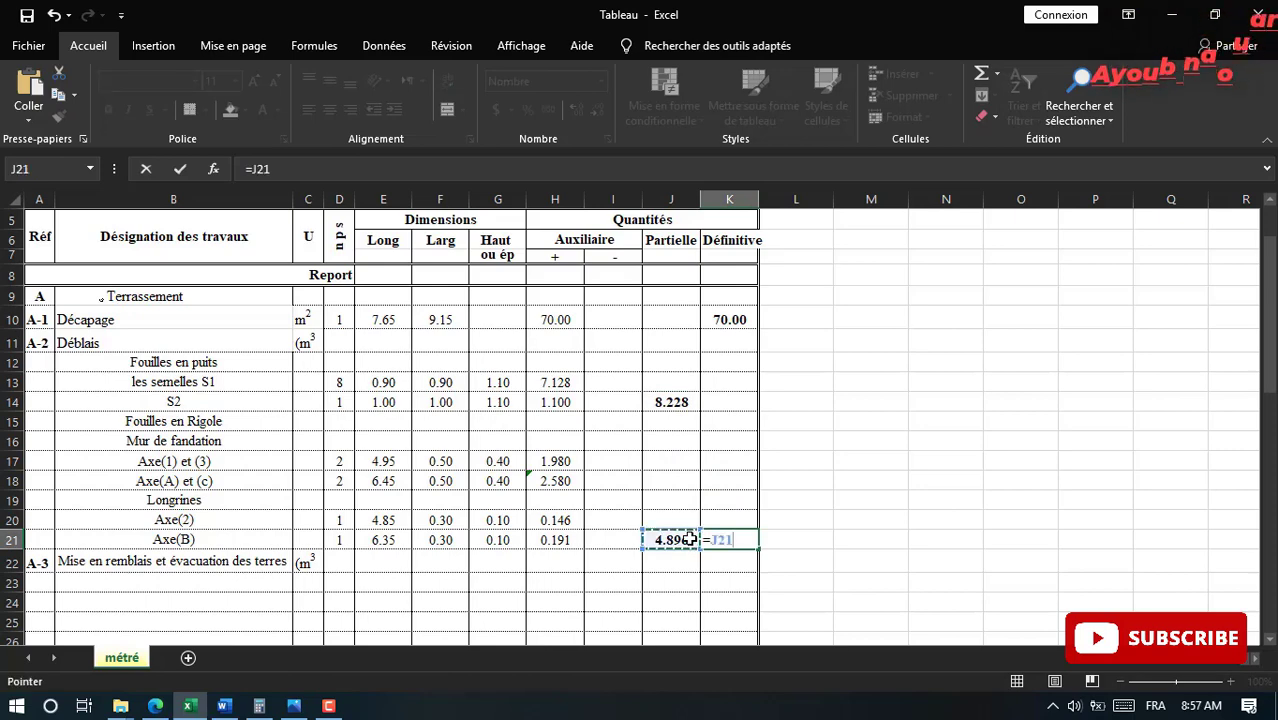
{"action": "type", "text": "+"}
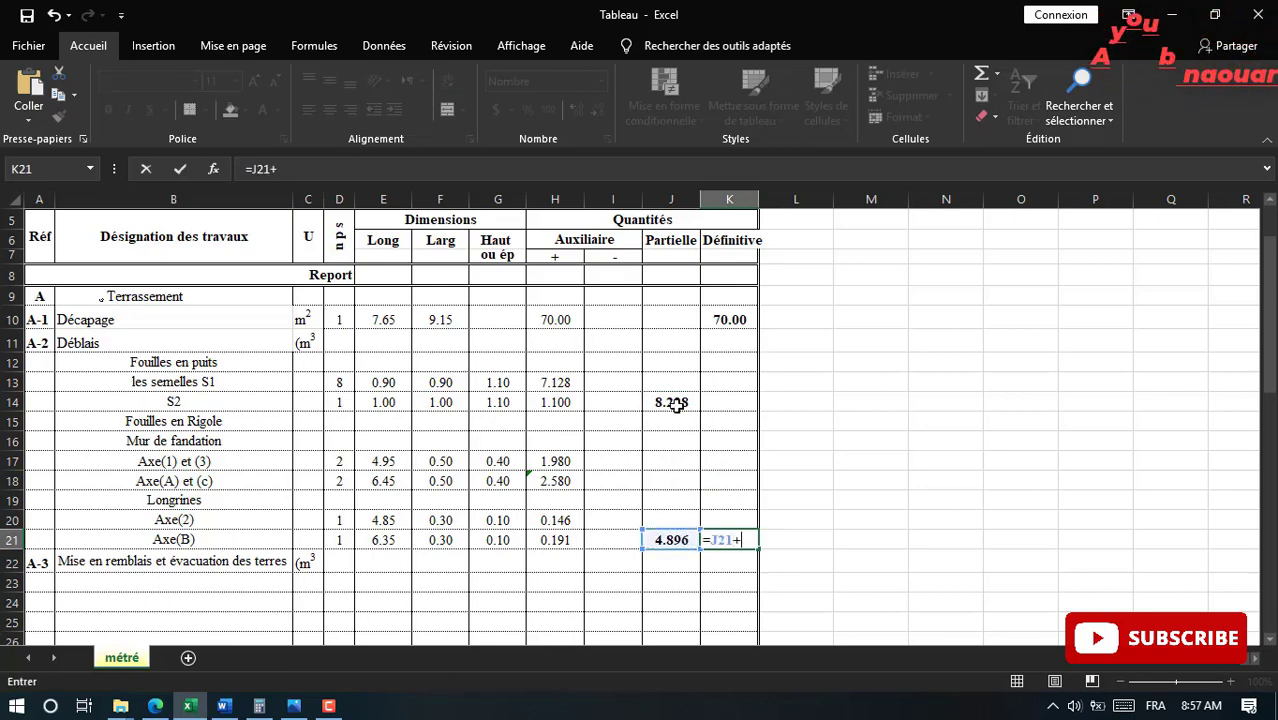
{"action": "left_click", "coordinate": [678, 404]}
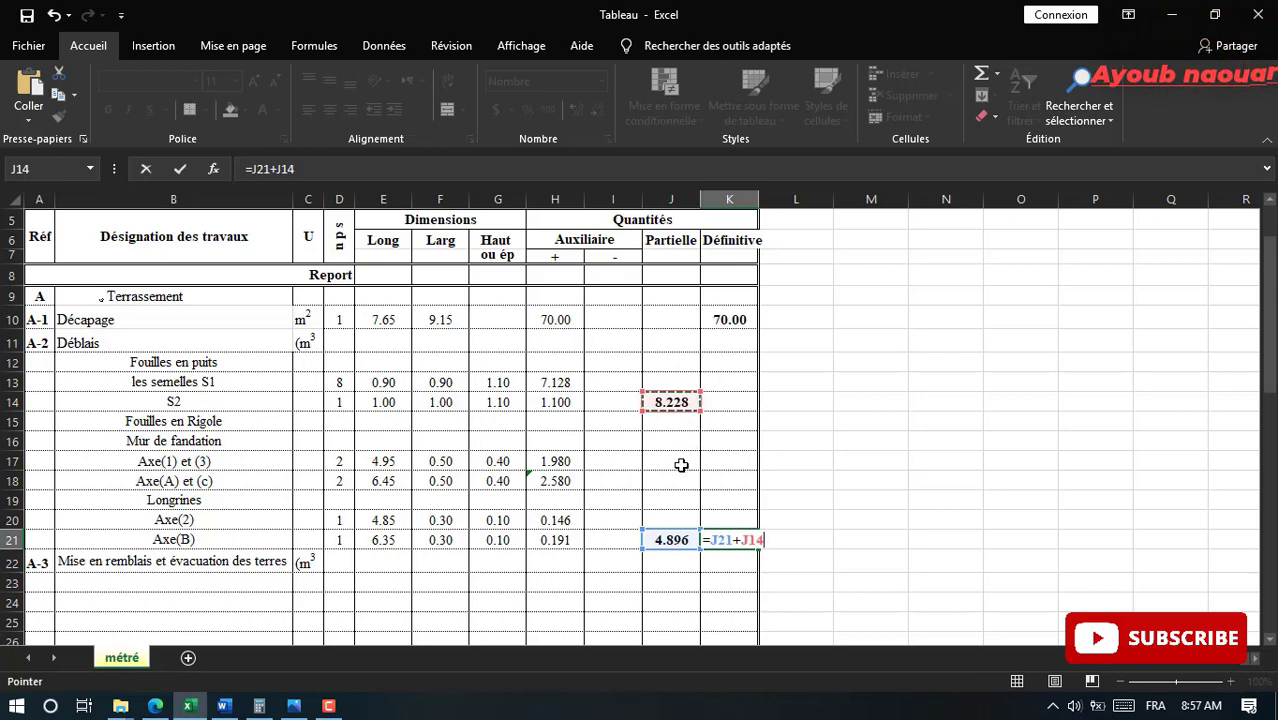
{"action": "key", "text": "Return"}
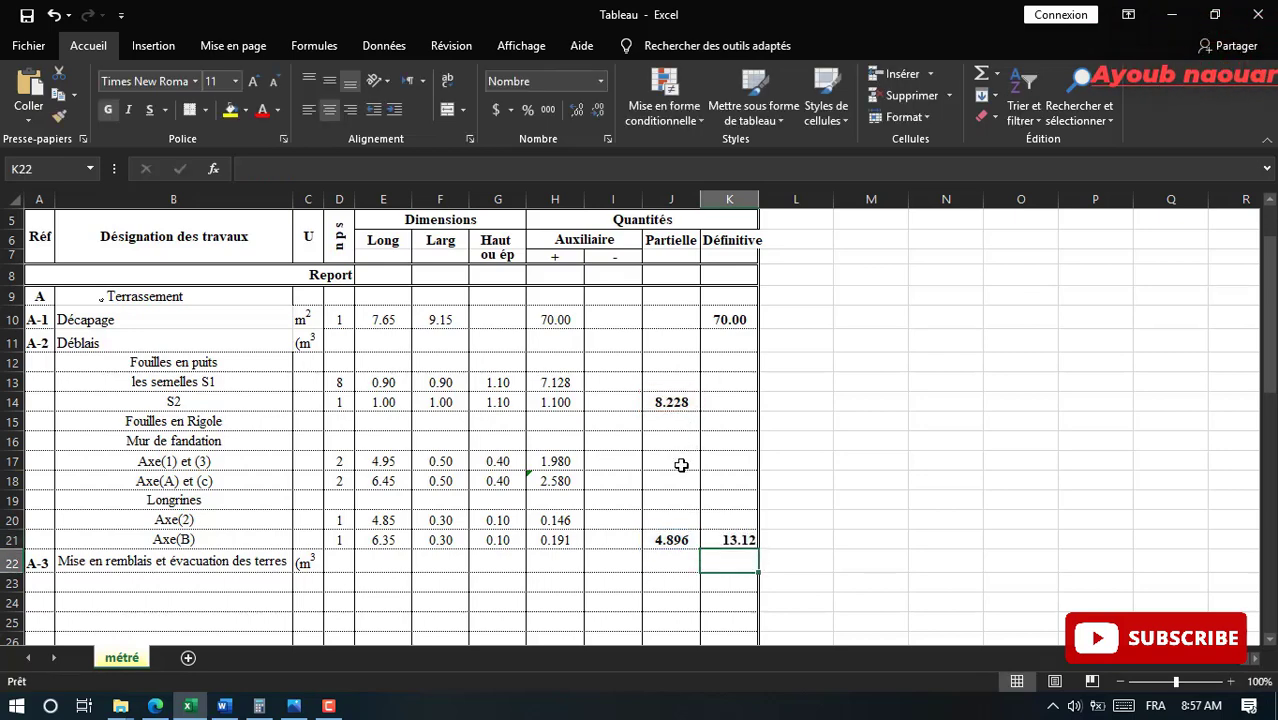
Format the definitive excavation total in K21 as a number with three decimal places
{"action": "right_click", "coordinate": [731, 540]}
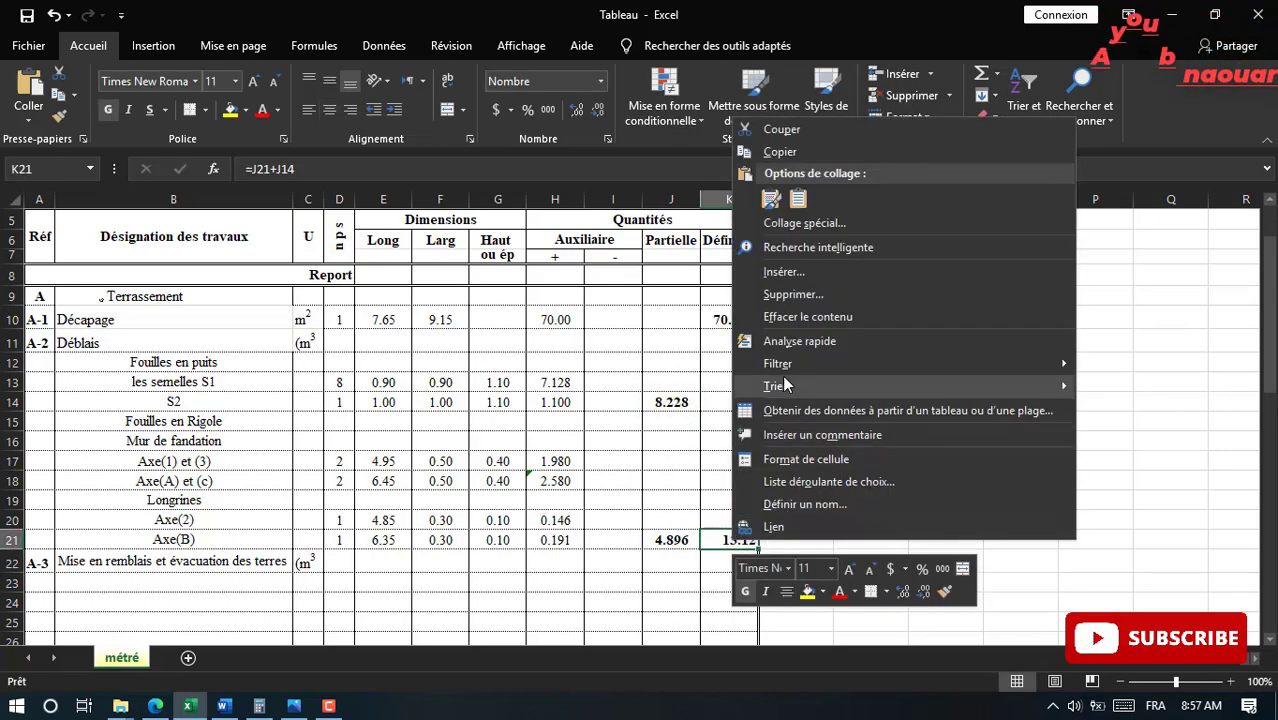
{"action": "left_click", "coordinate": [803, 459]}
{"action": "left_click", "coordinate": [832, 344]}
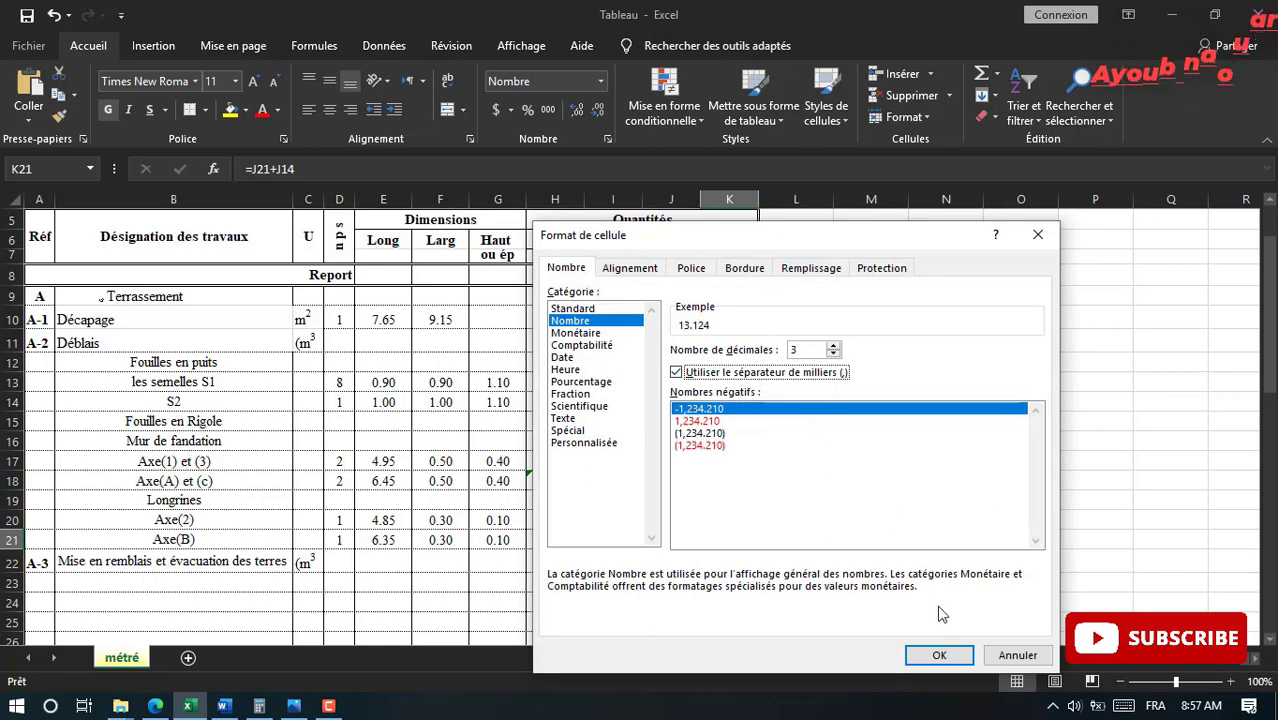
{"action": "left_click", "coordinate": [939, 653]}
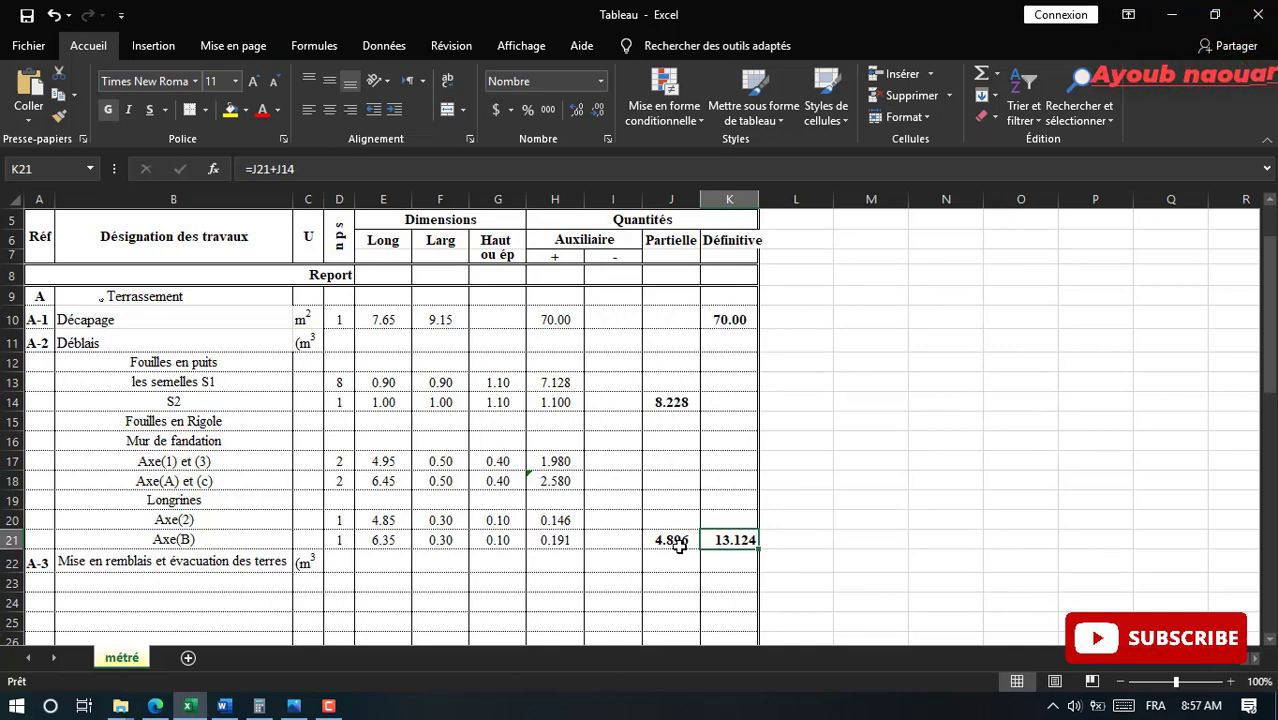
Enter 13.124 as the definitive quantity for Mise en remblais et évacuation des terres in K22
{"action": "left_click", "coordinate": [735, 576]}
{"action": "left_click", "coordinate": [741, 561]}
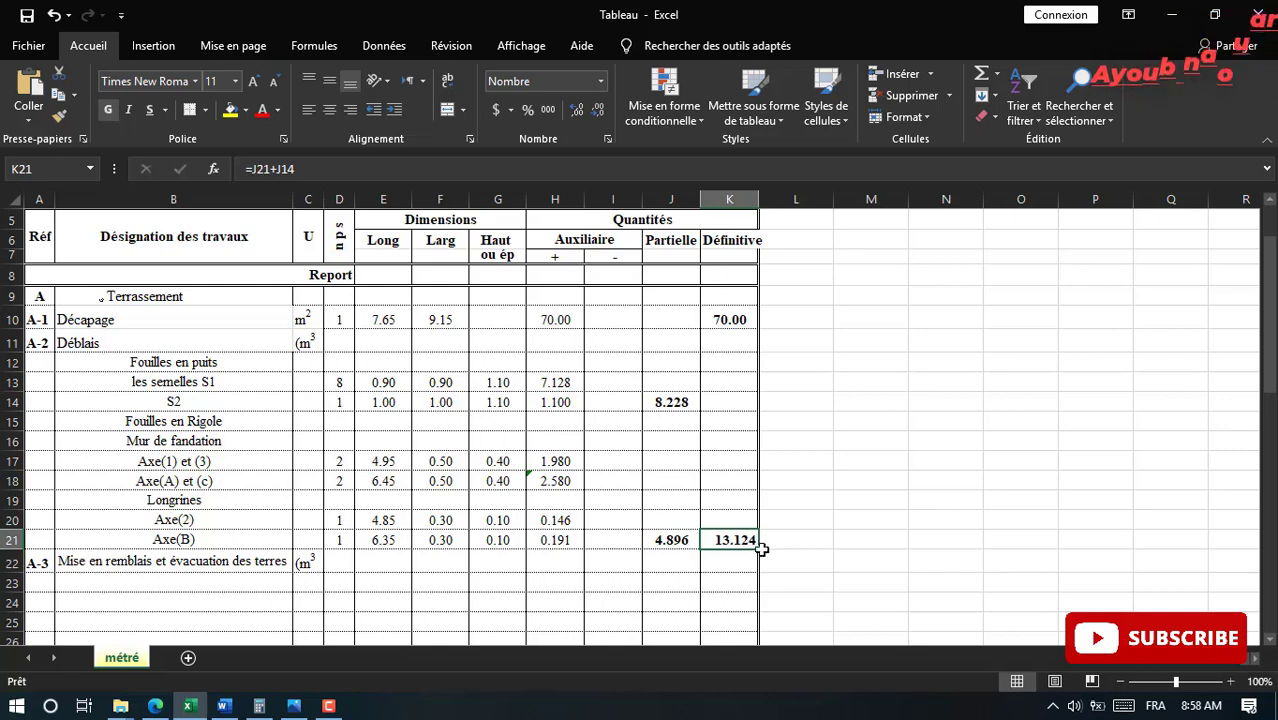
{"action": "left_click", "coordinate": [735, 562]}
{"action": "type", "text": "13.12"}
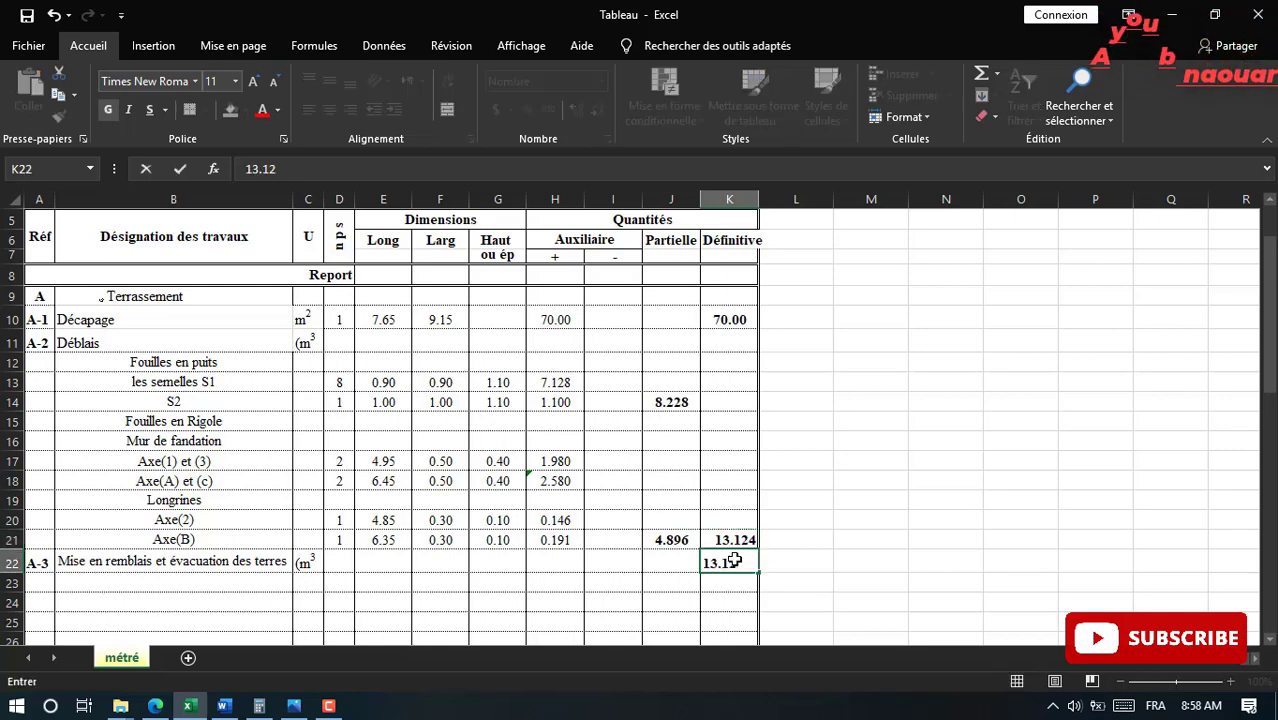
{"action": "type", "text": "4"}
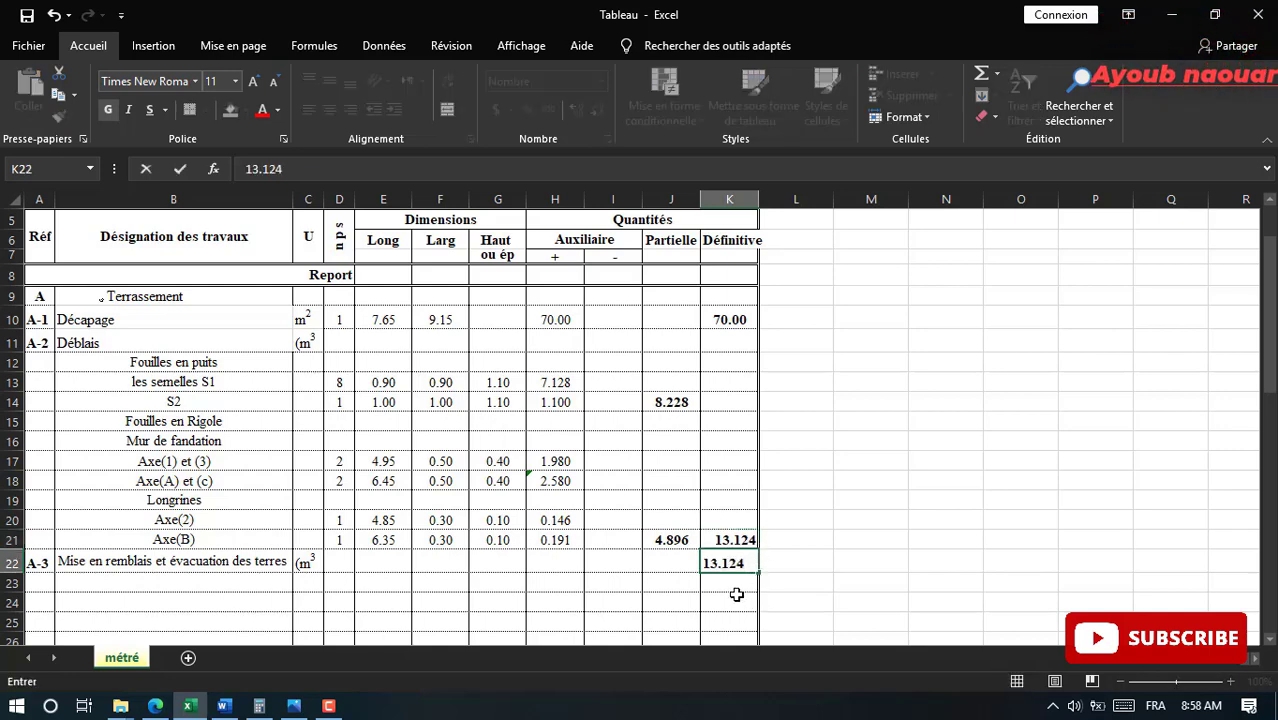
{"action": "key", "text": "Return"}
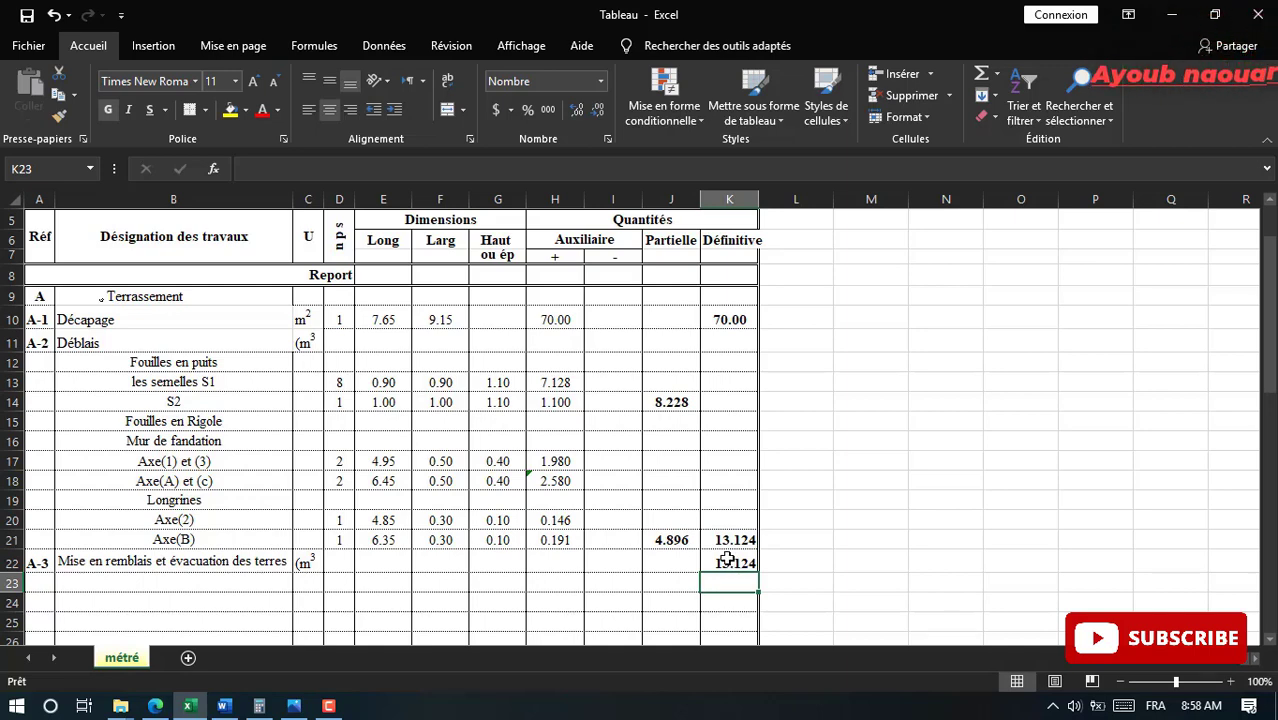
{"action": "left_click", "coordinate": [328, 705]}
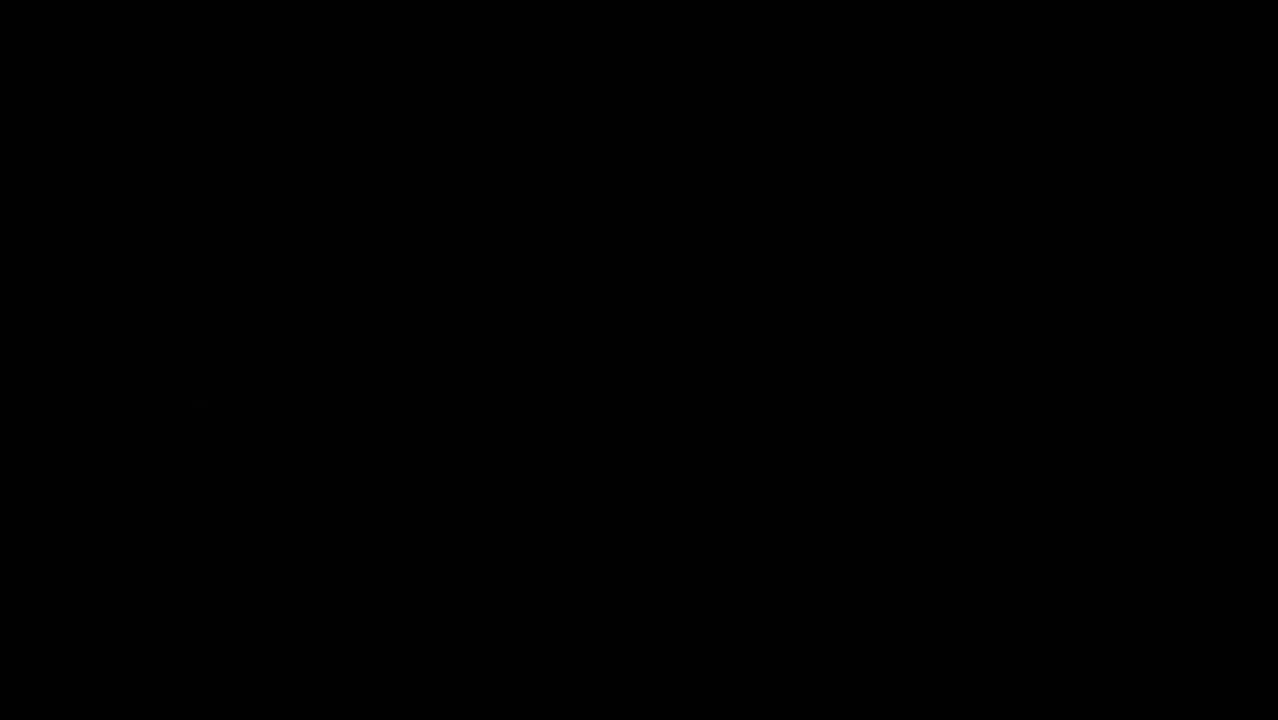